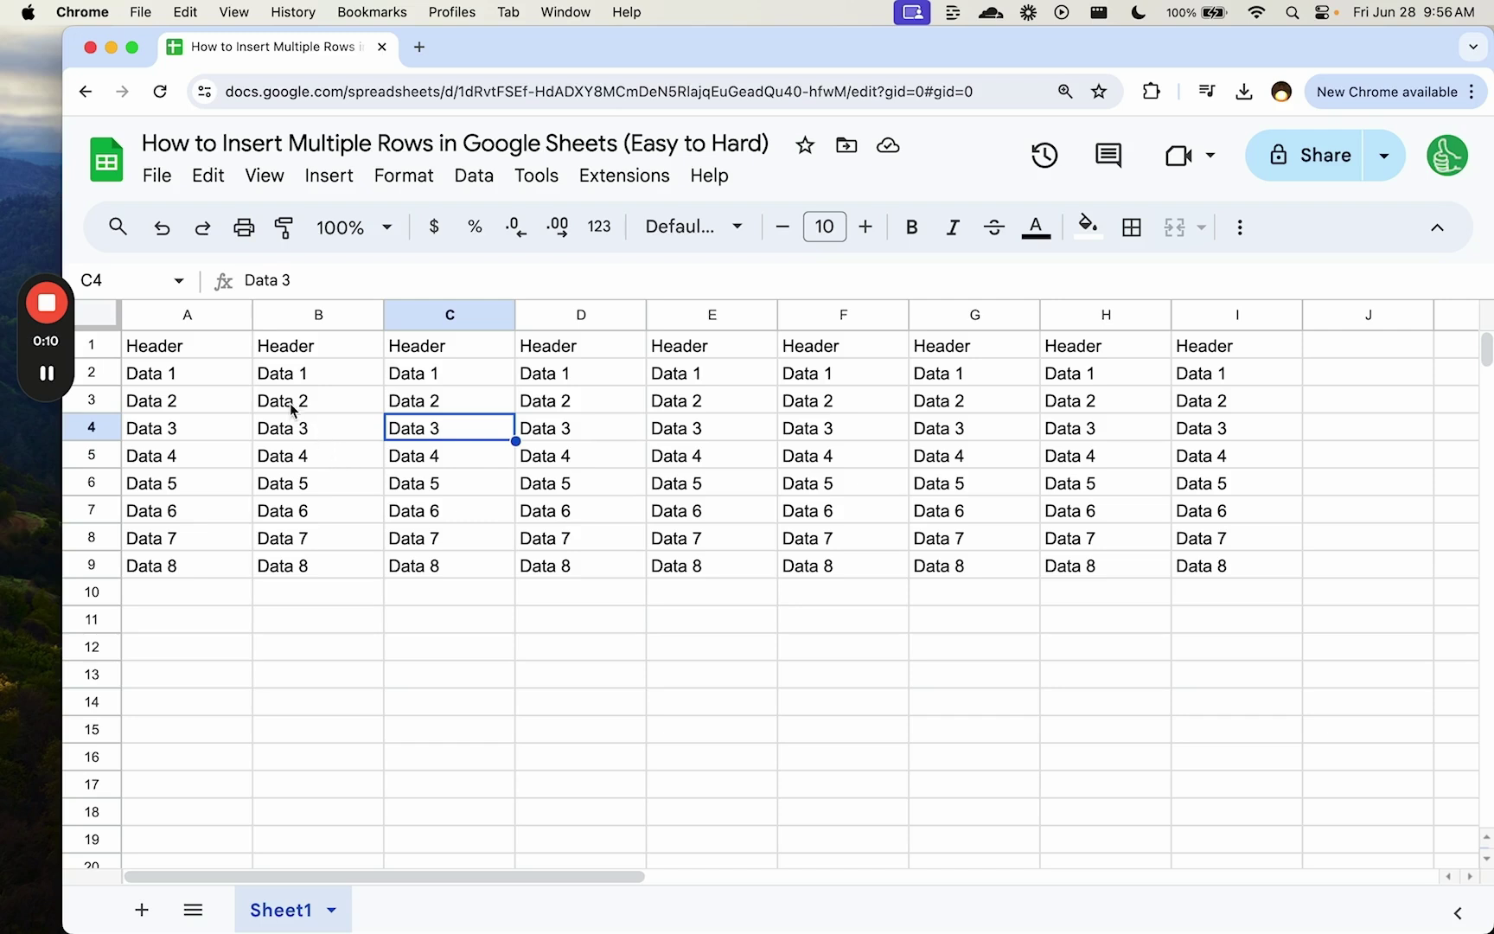
- Jump to the sheet's last row and add two batches of 1000 rows at the bottom
click(202, 349)
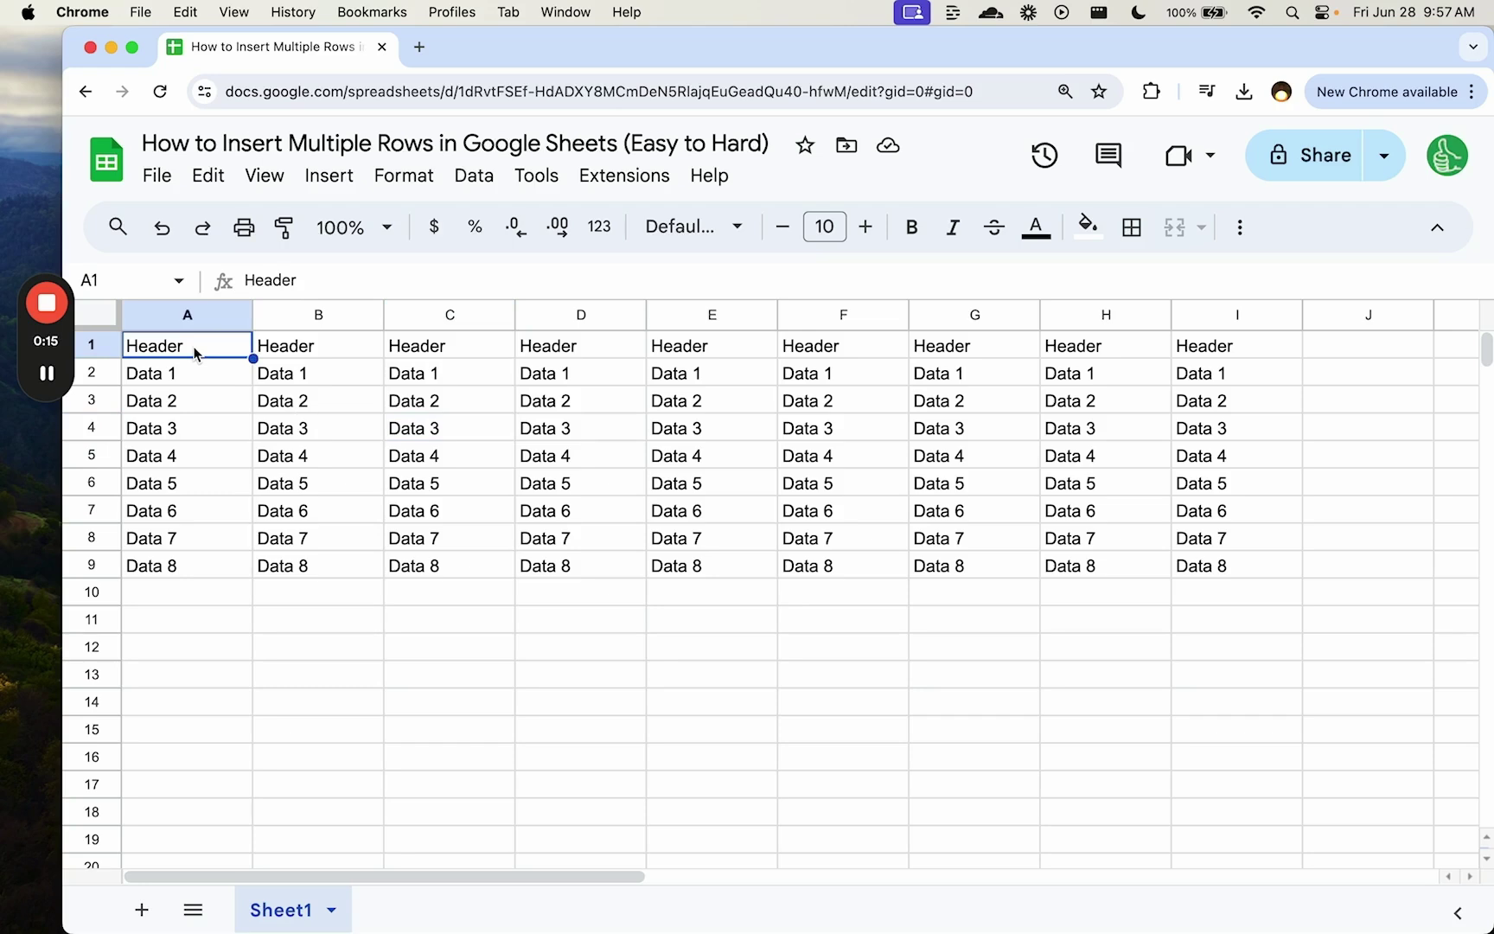
click(167, 375)
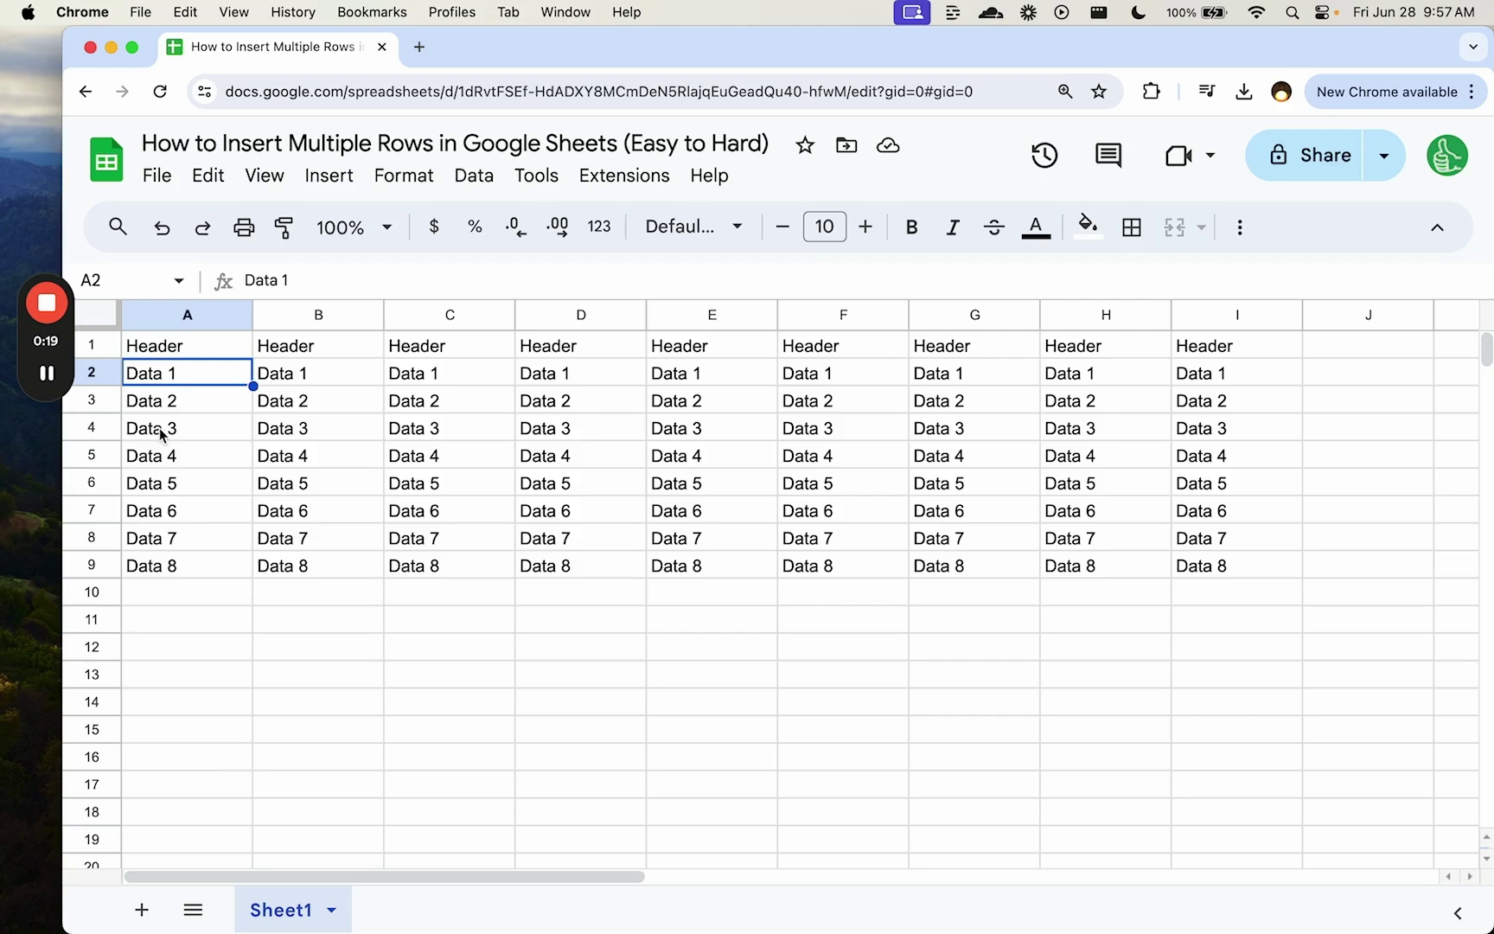
key(Down)
key(Down)
key(Down)
key(Down)
key(Down)
key(Down)
key(Down)
key(Down)
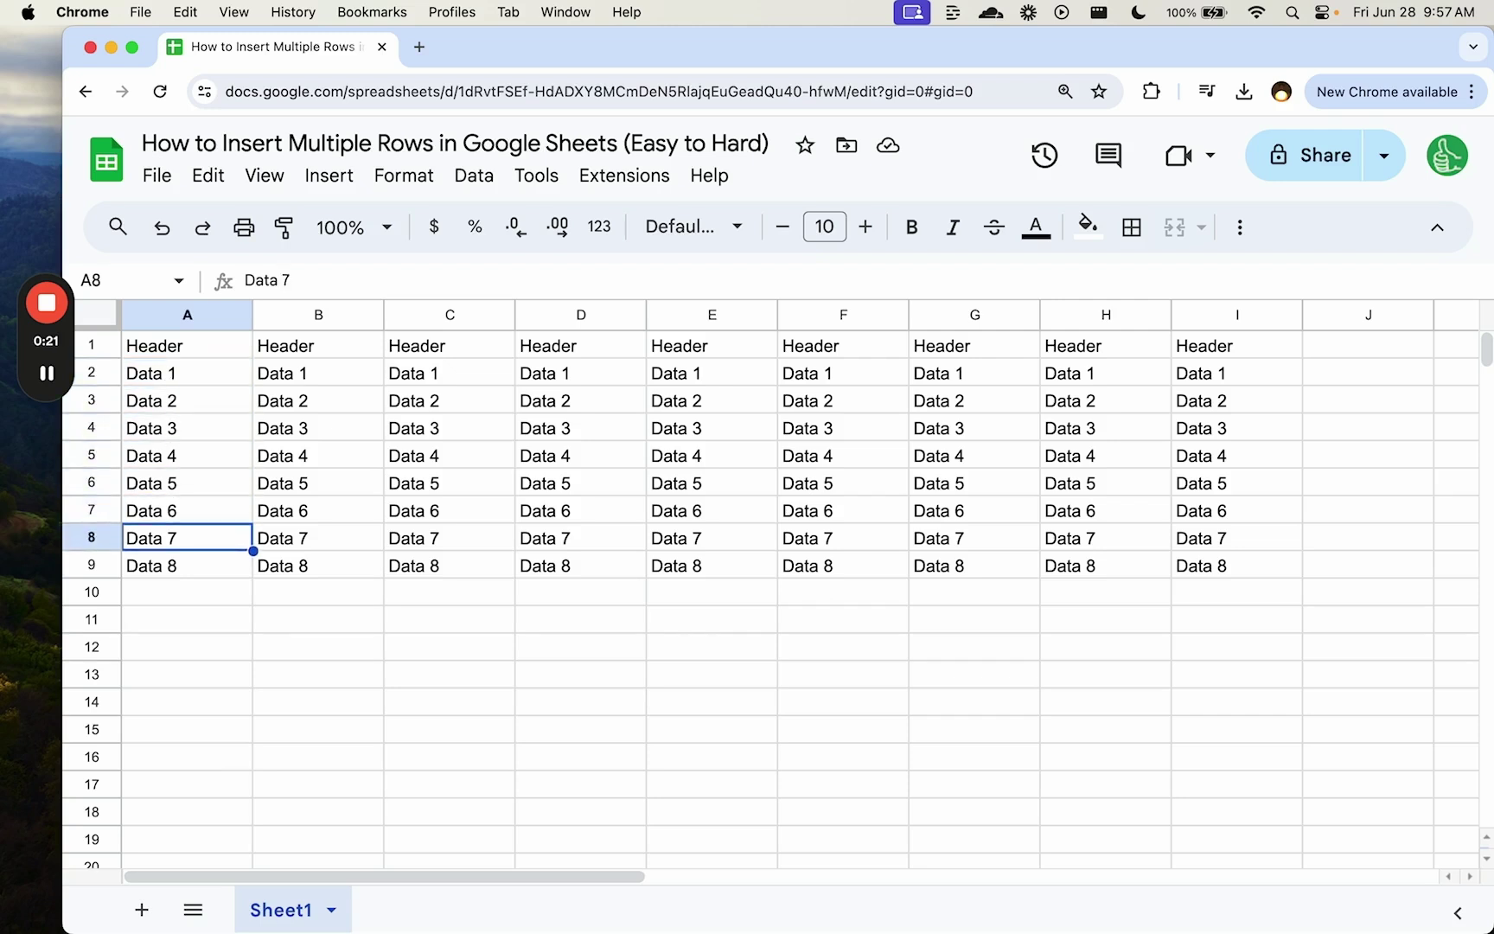
key(super+Down)
scroll(259, 605, down, 3)
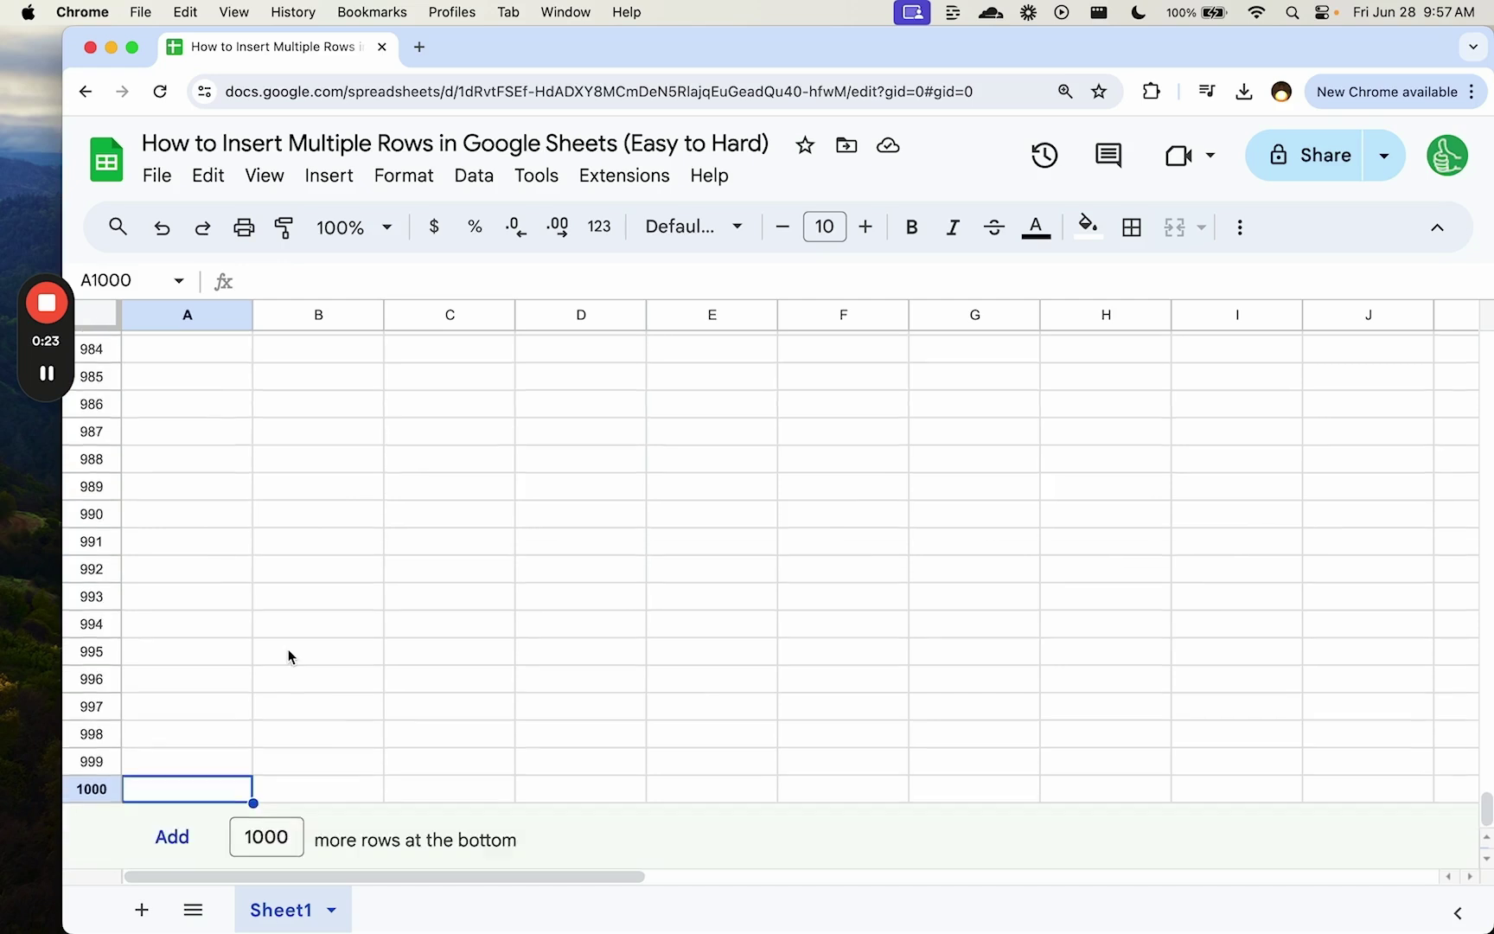
click(172, 840)
click(234, 830)
click(176, 842)
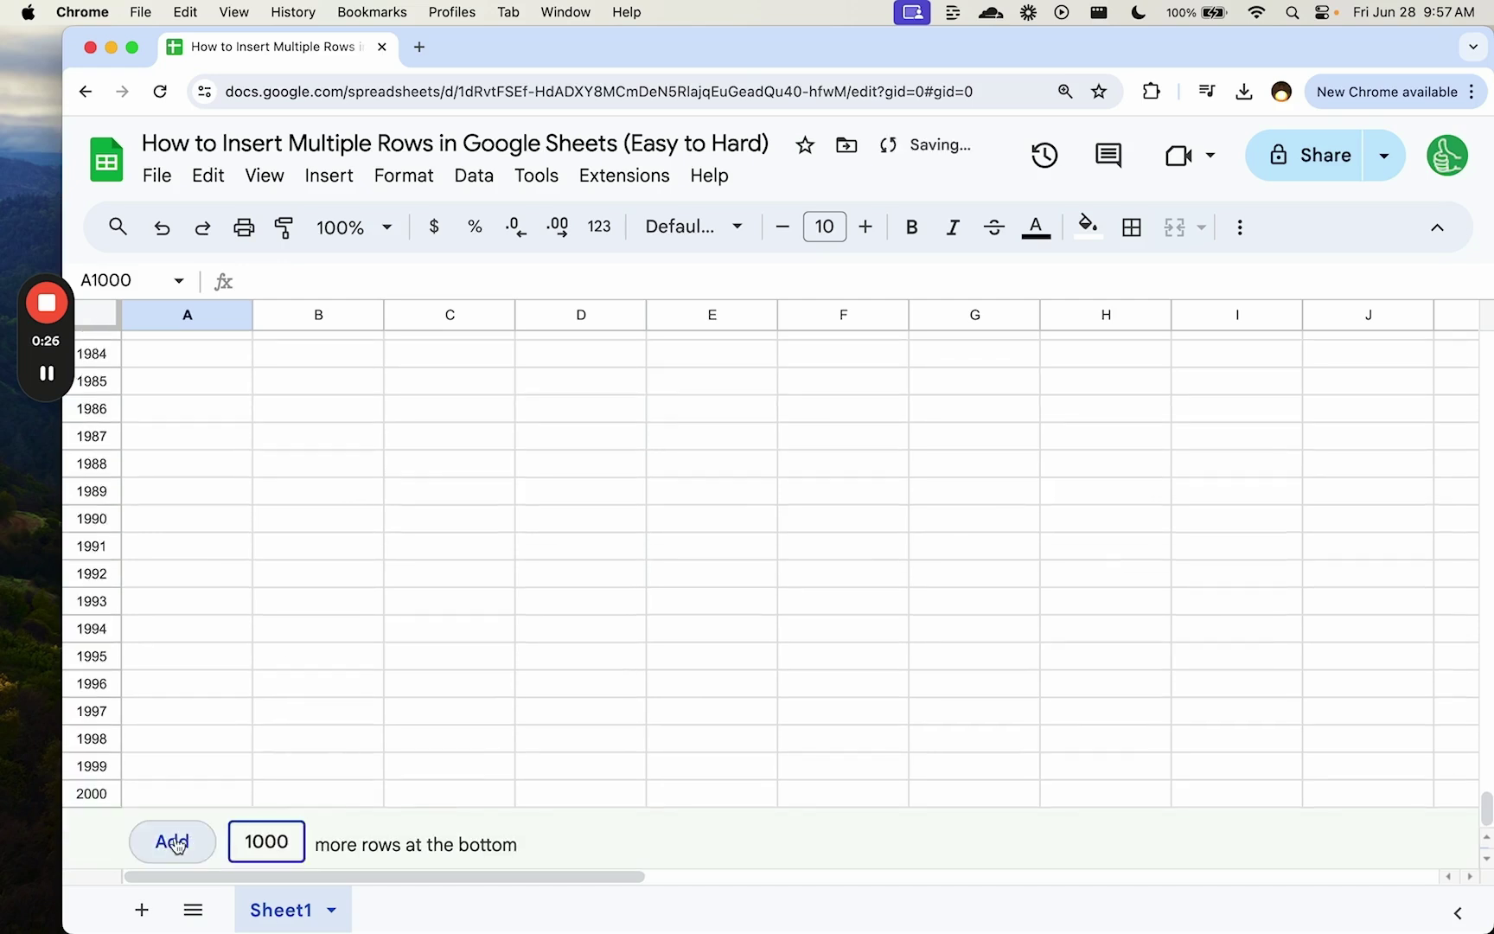
- Set the row count to 1, add single rows, and jump back to the Header cell
drag(288, 838, 231, 840)
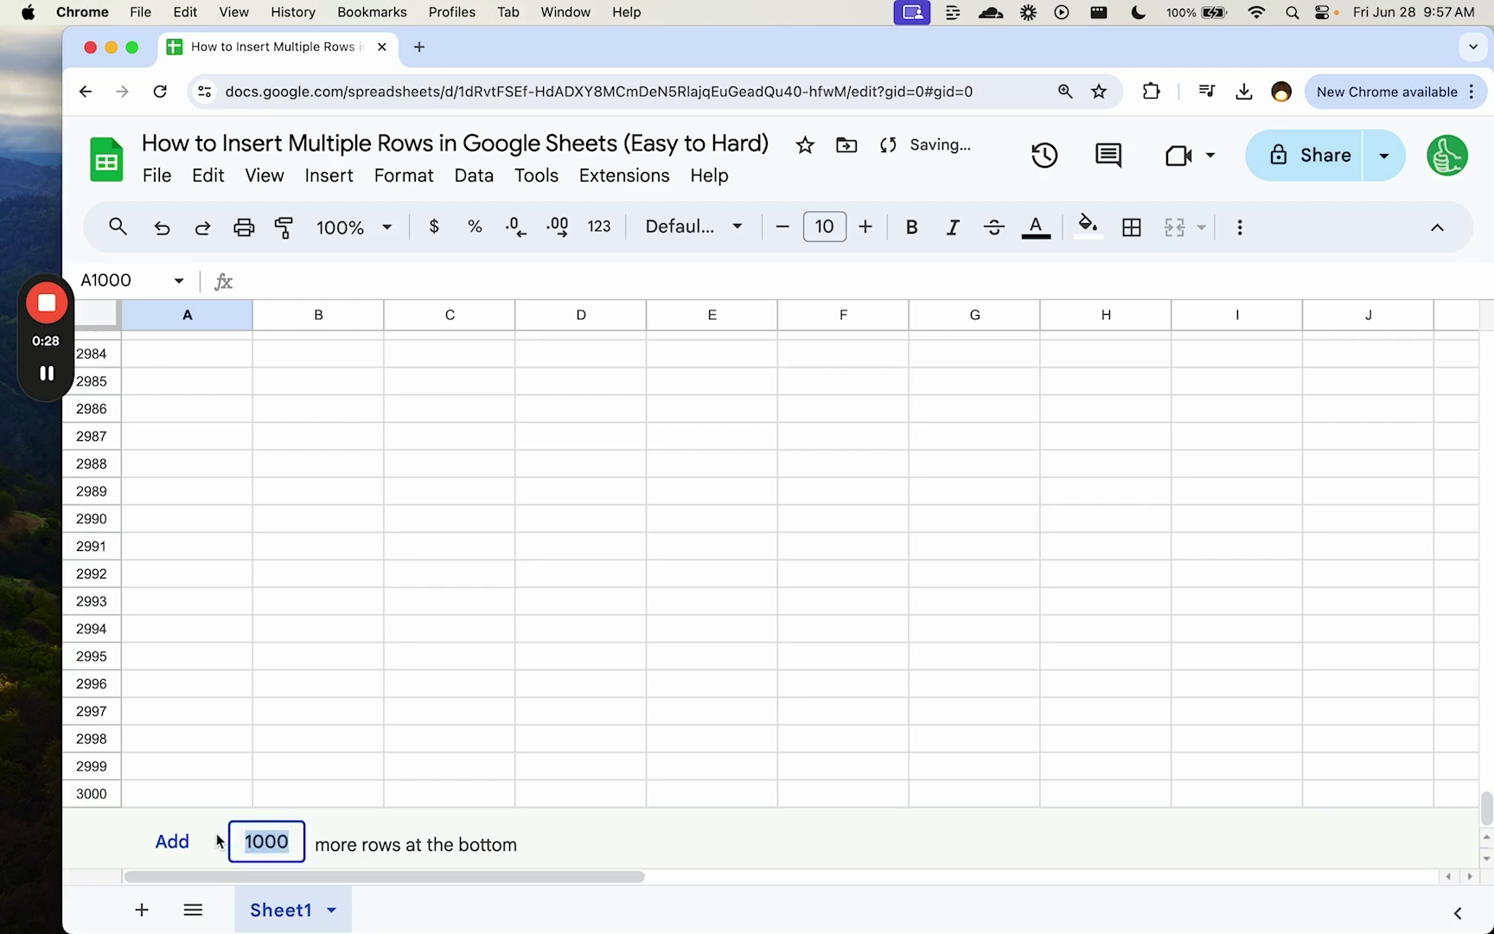
text(1)
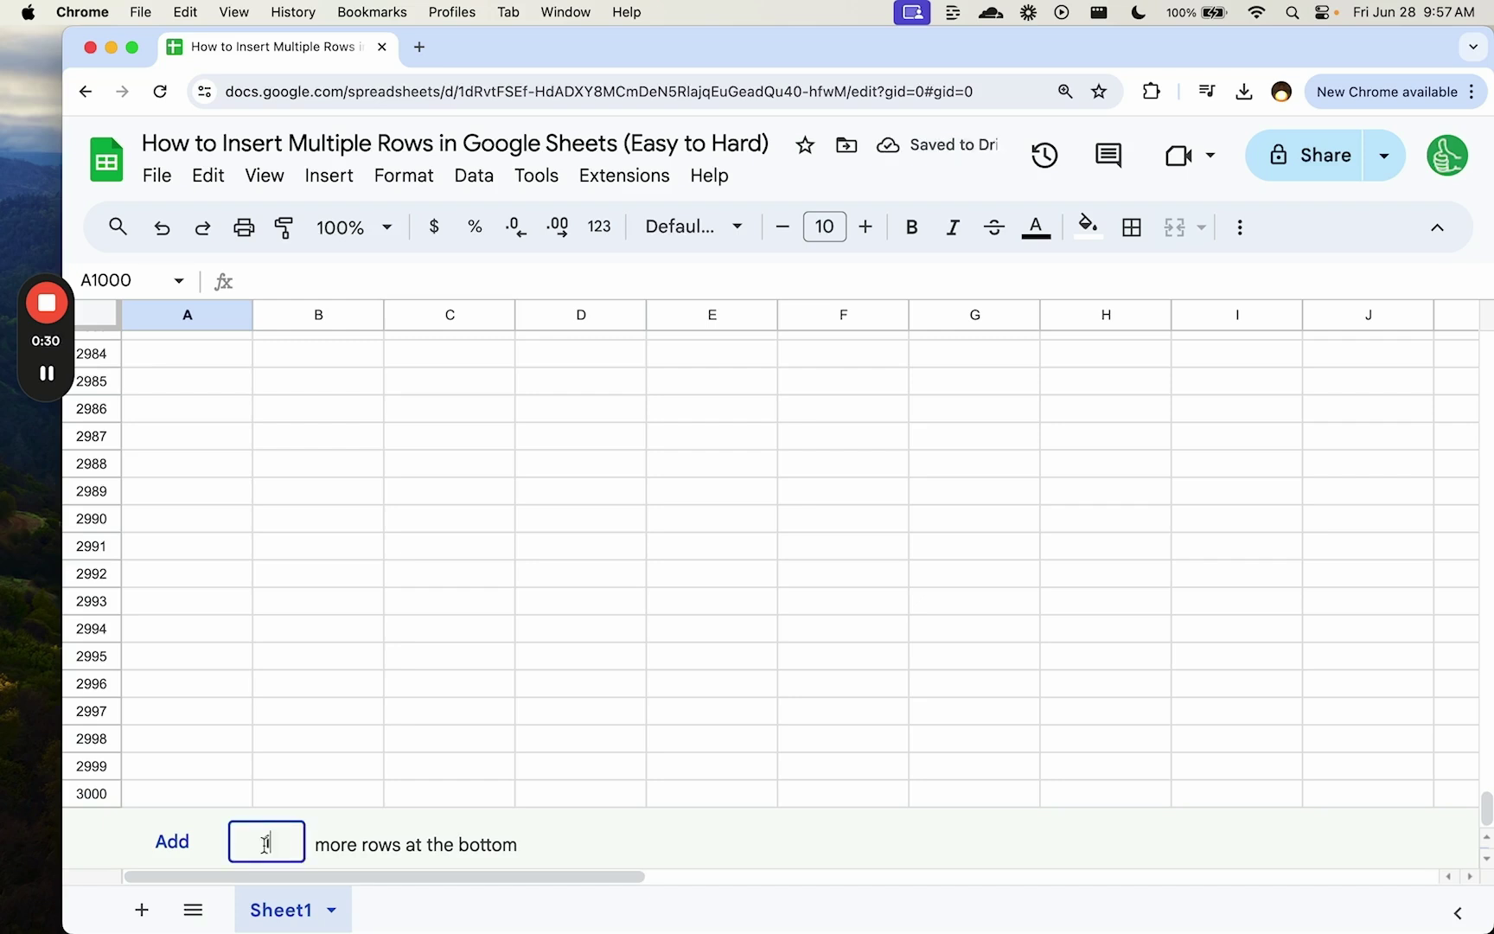
click(175, 838)
click(179, 844)
key(super+Up)
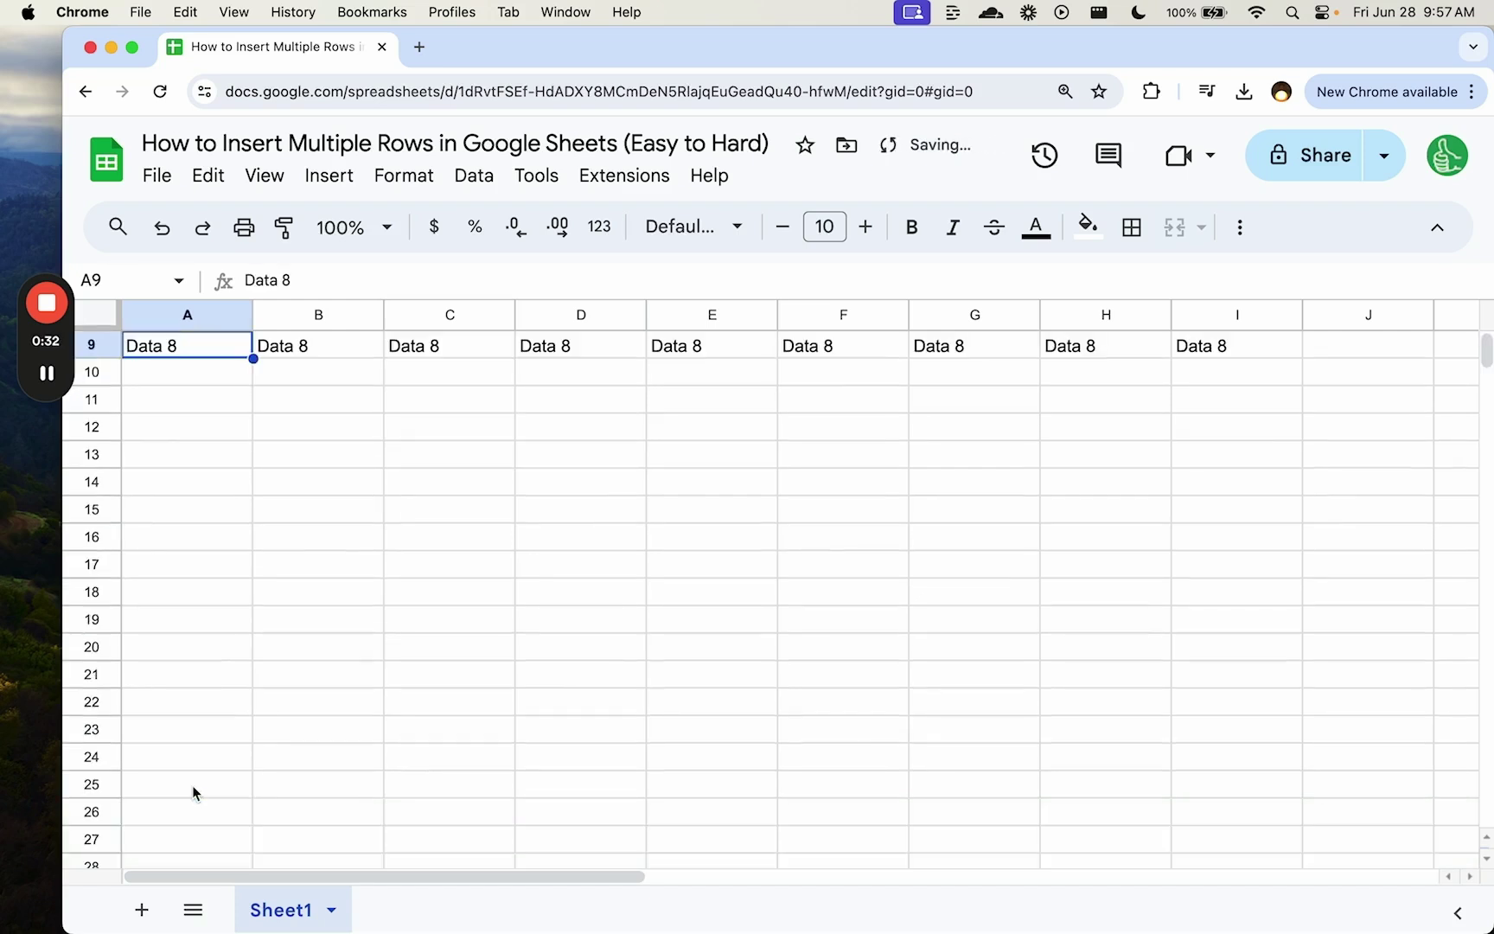
key(super+Up)
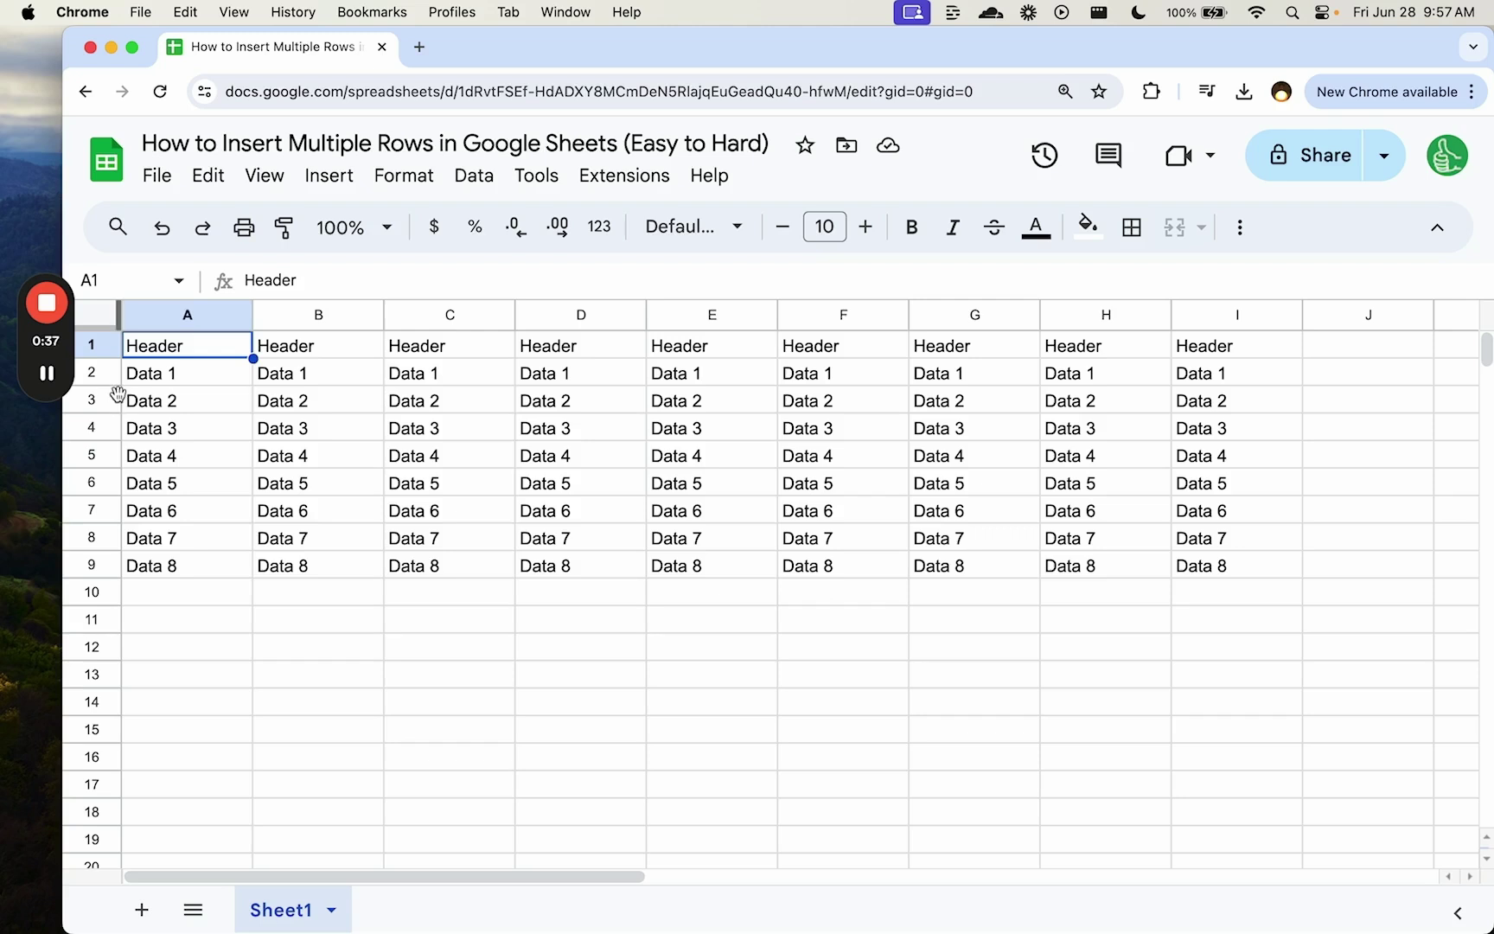
- Select rows 2–3 and insert two blank rows above Data 1
drag(113, 377, 100, 400)
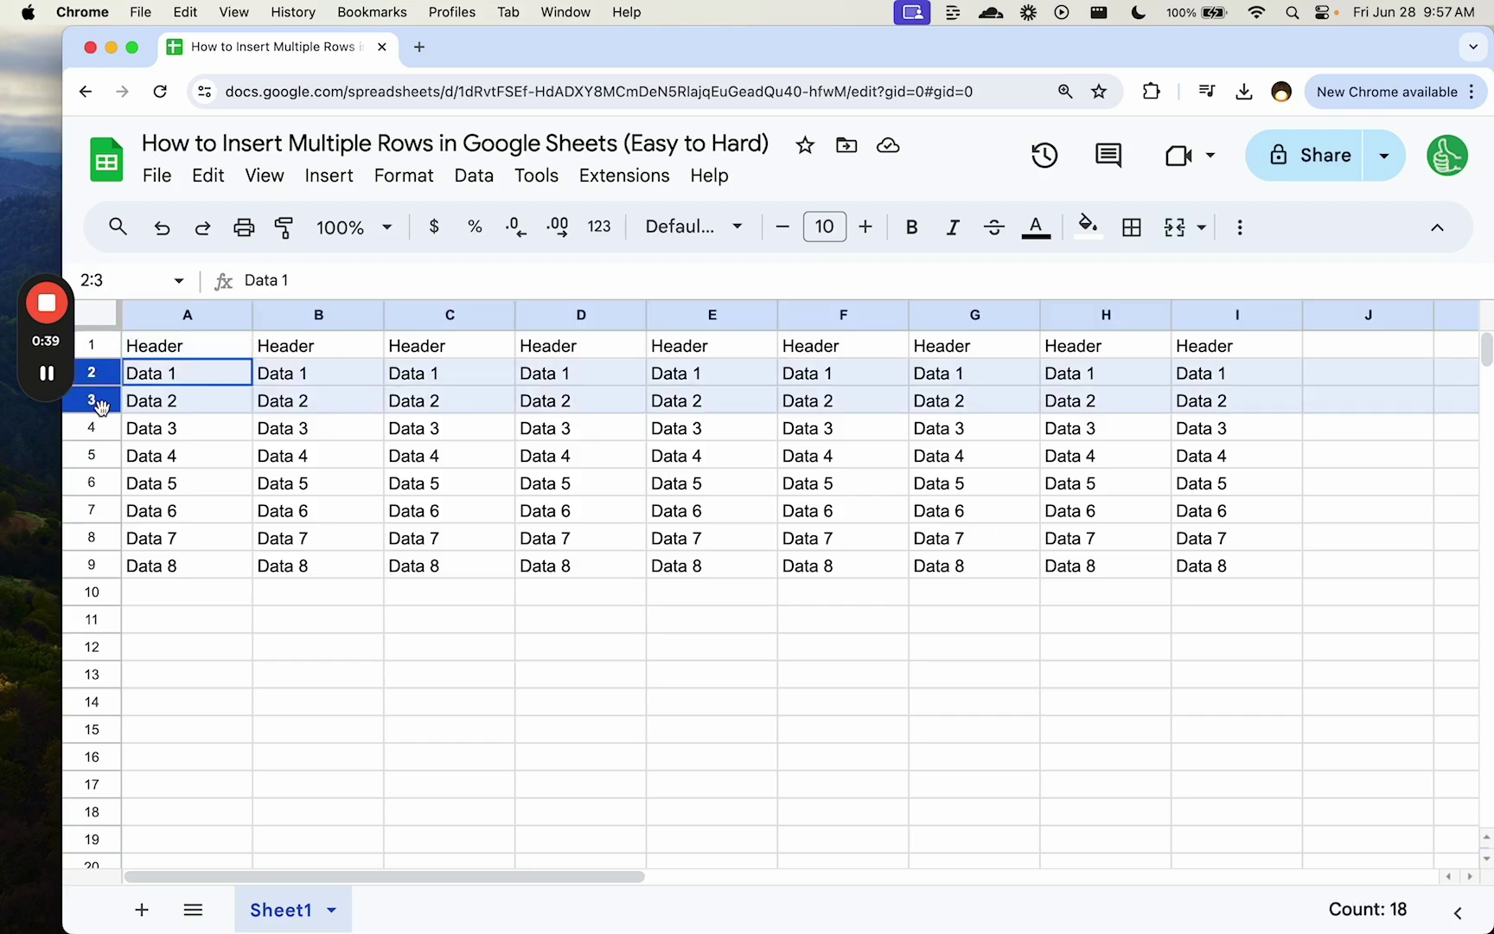
right_click(101, 413)
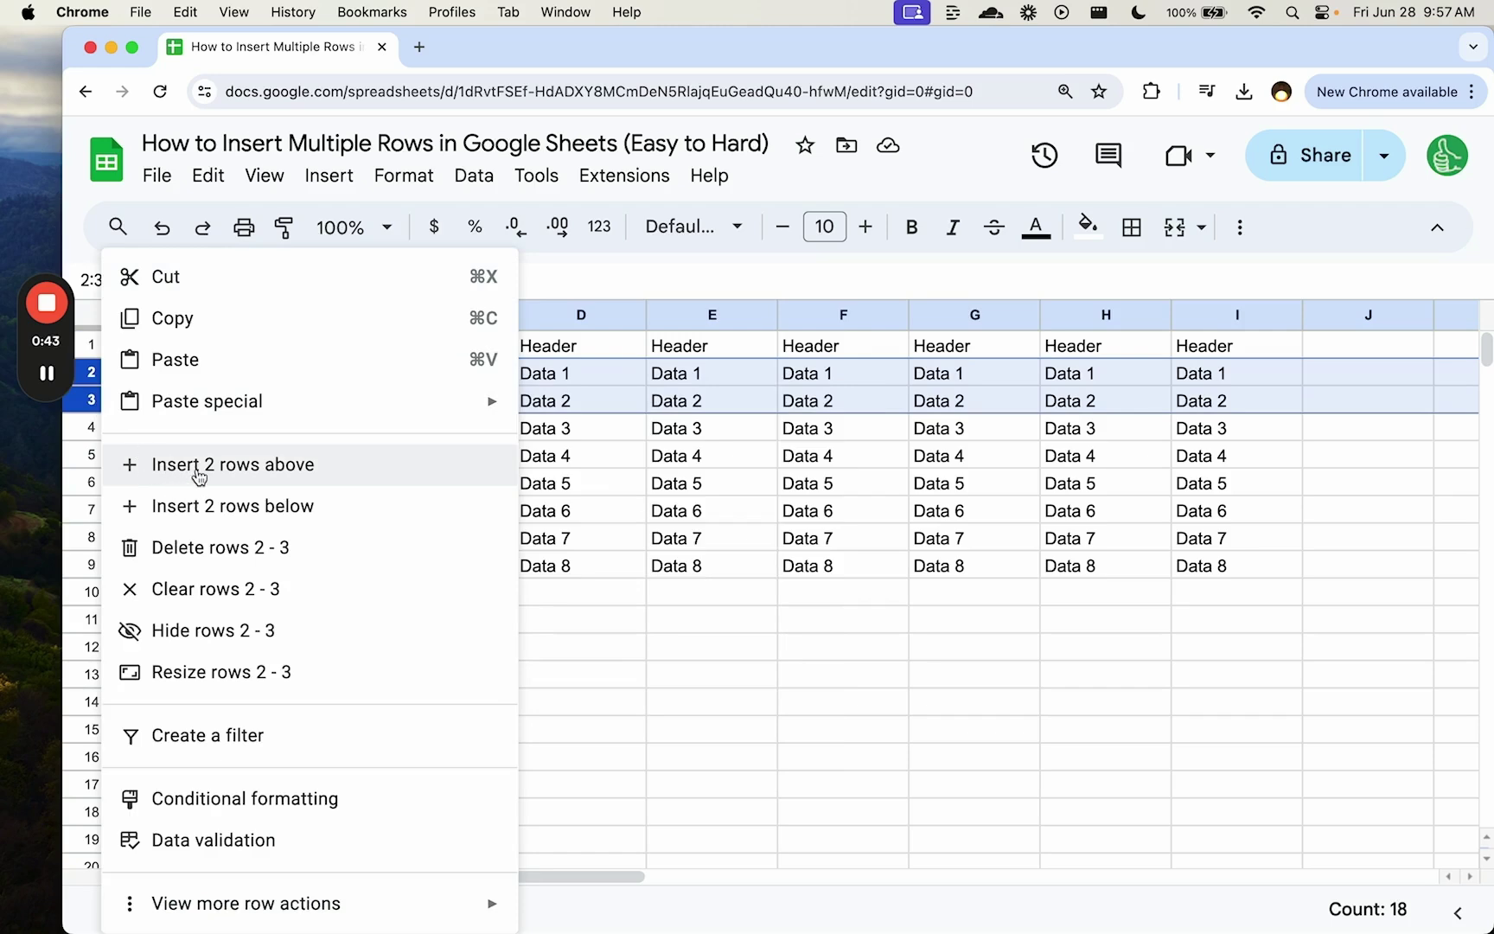
click(252, 478)
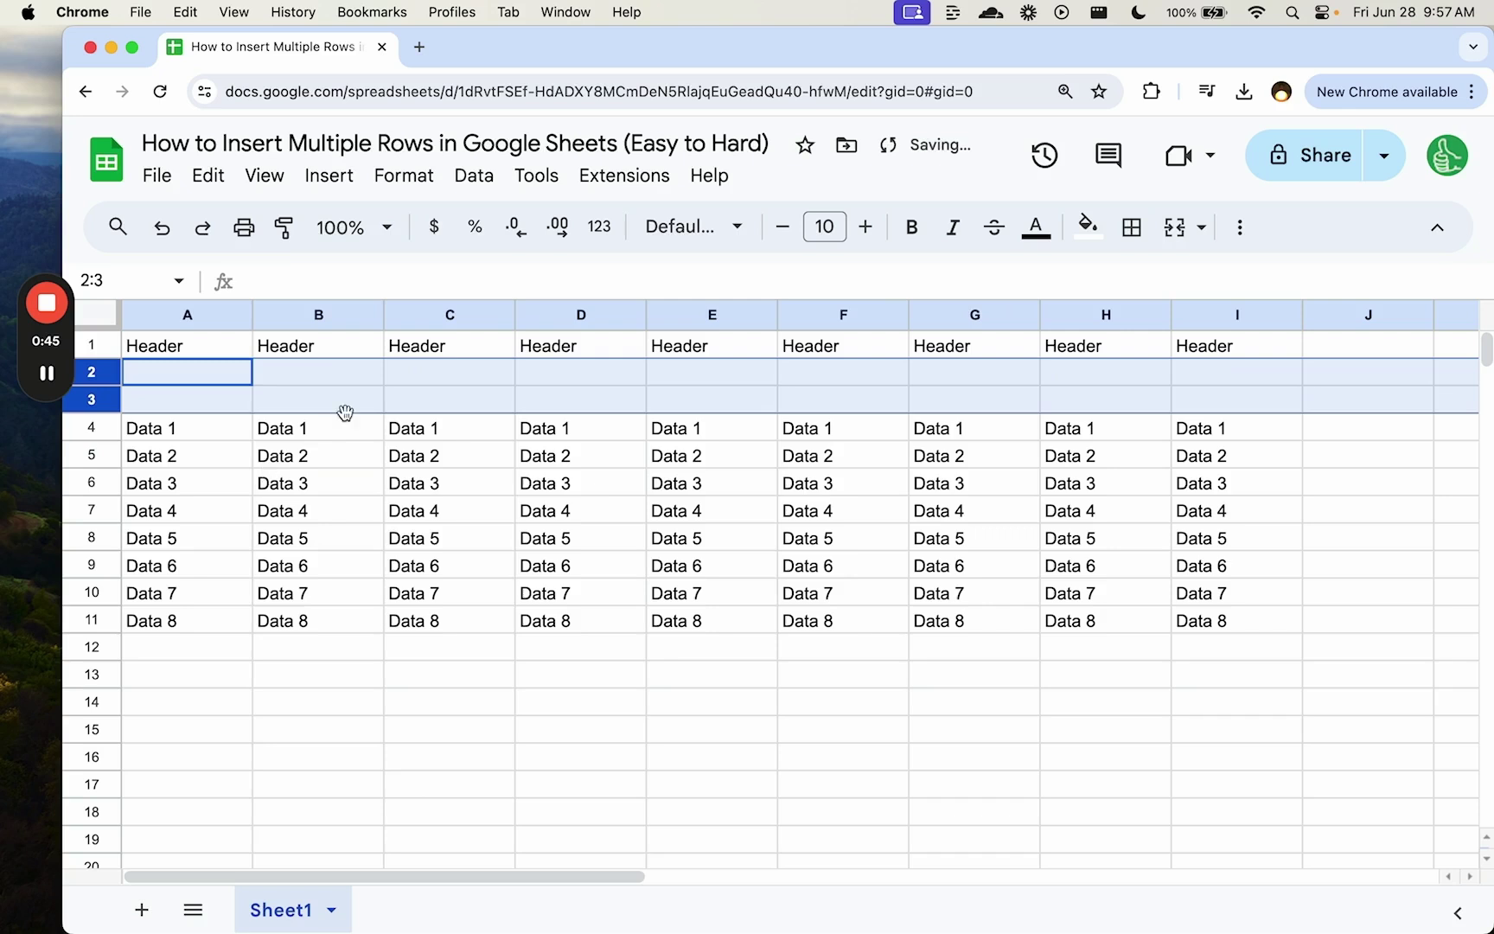
click(361, 383)
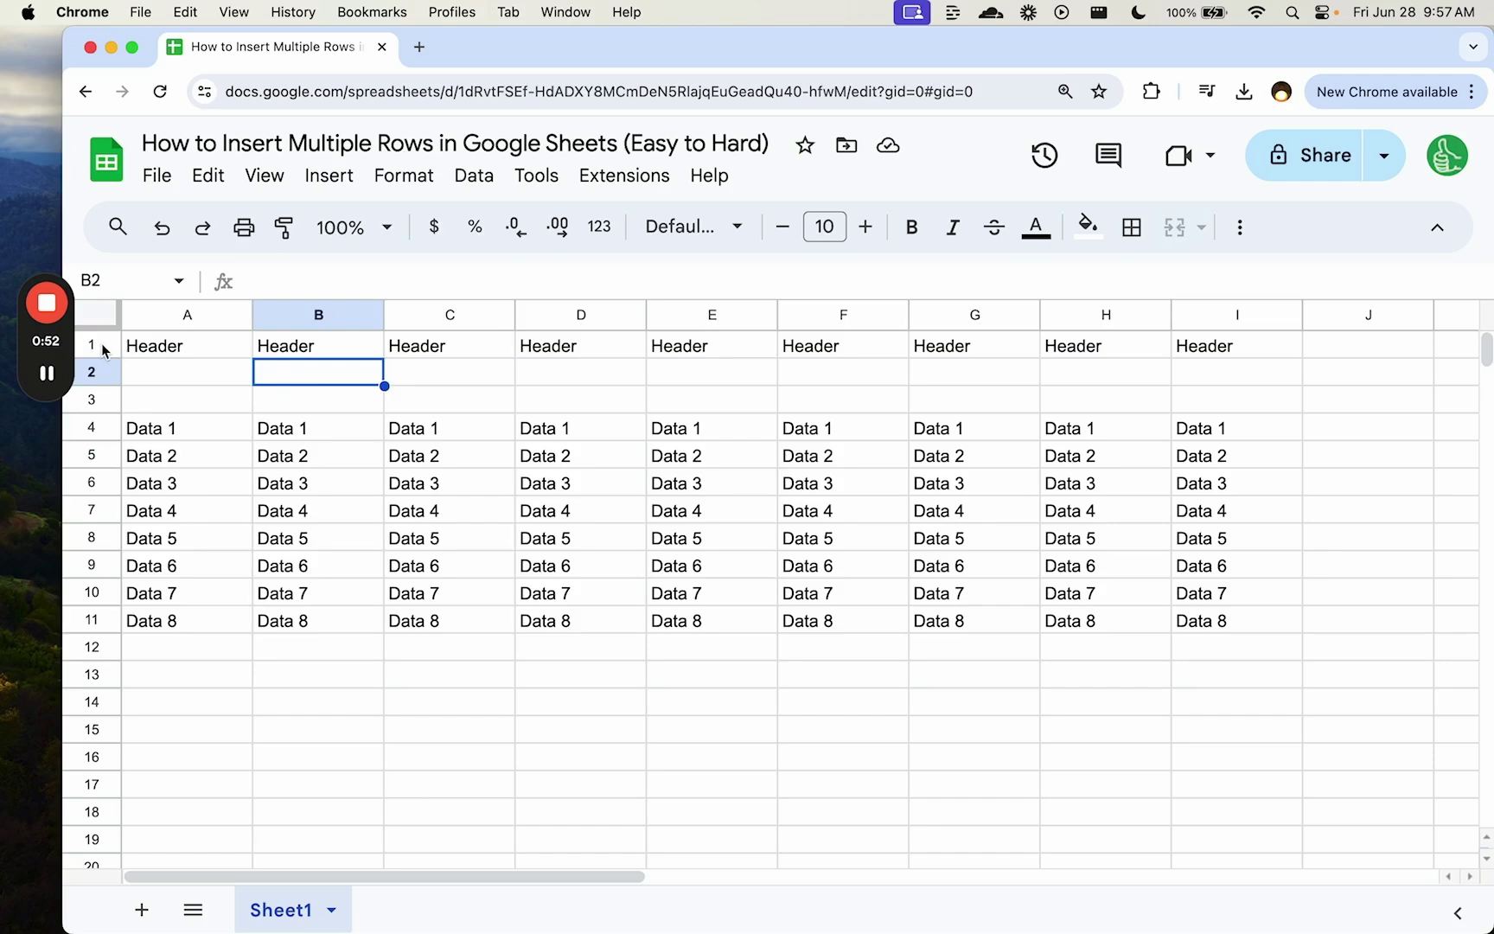
- Fill the whole header row 1 yellow
click(100, 346)
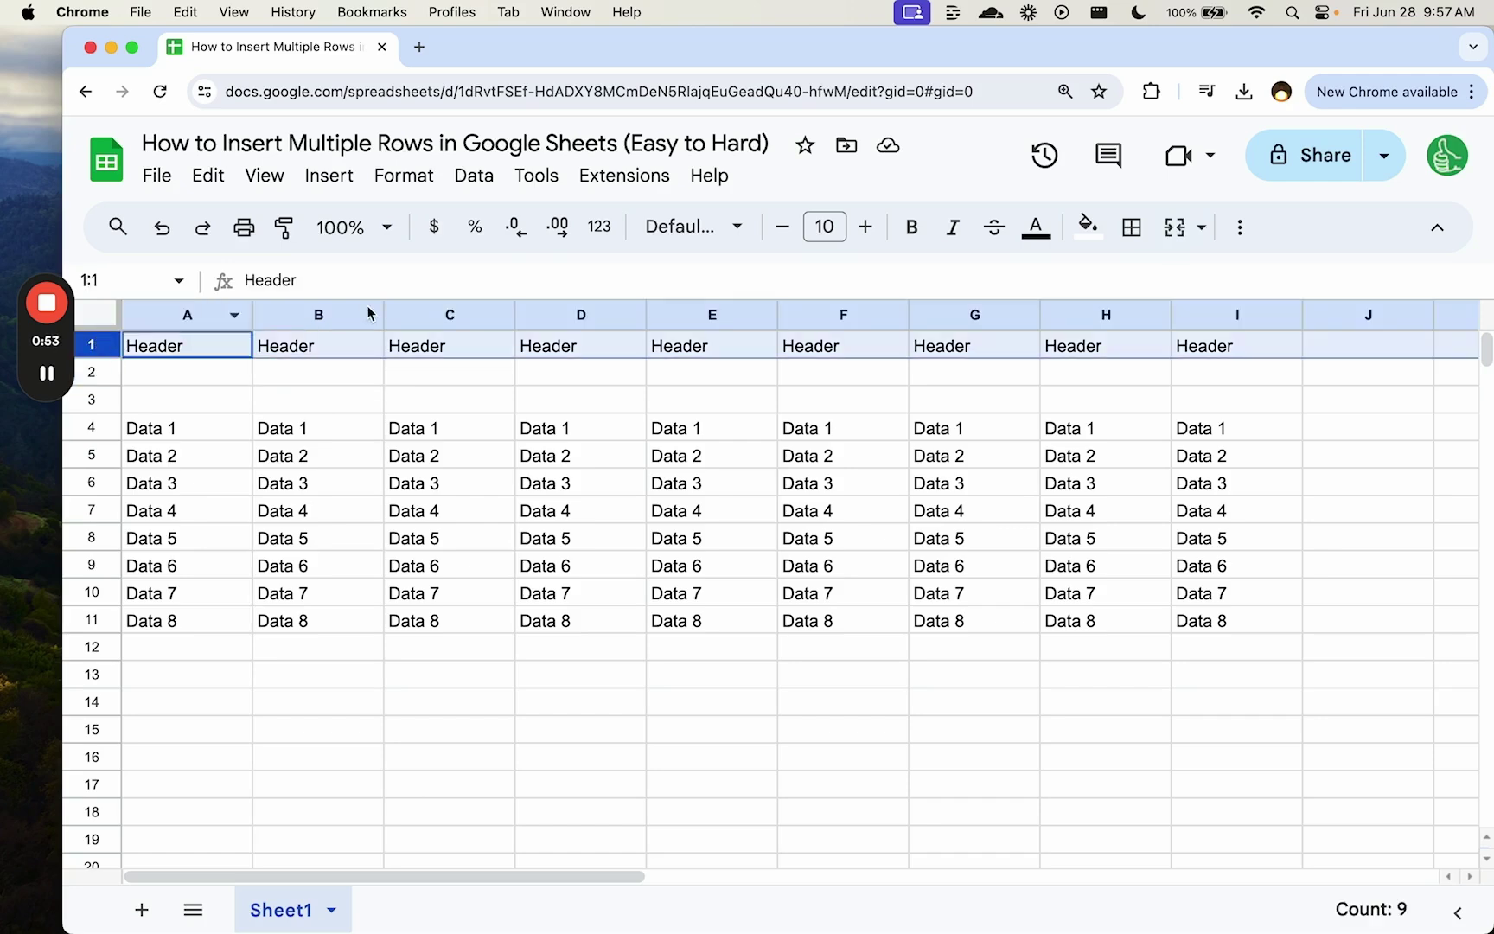
click(405, 176)
click(405, 177)
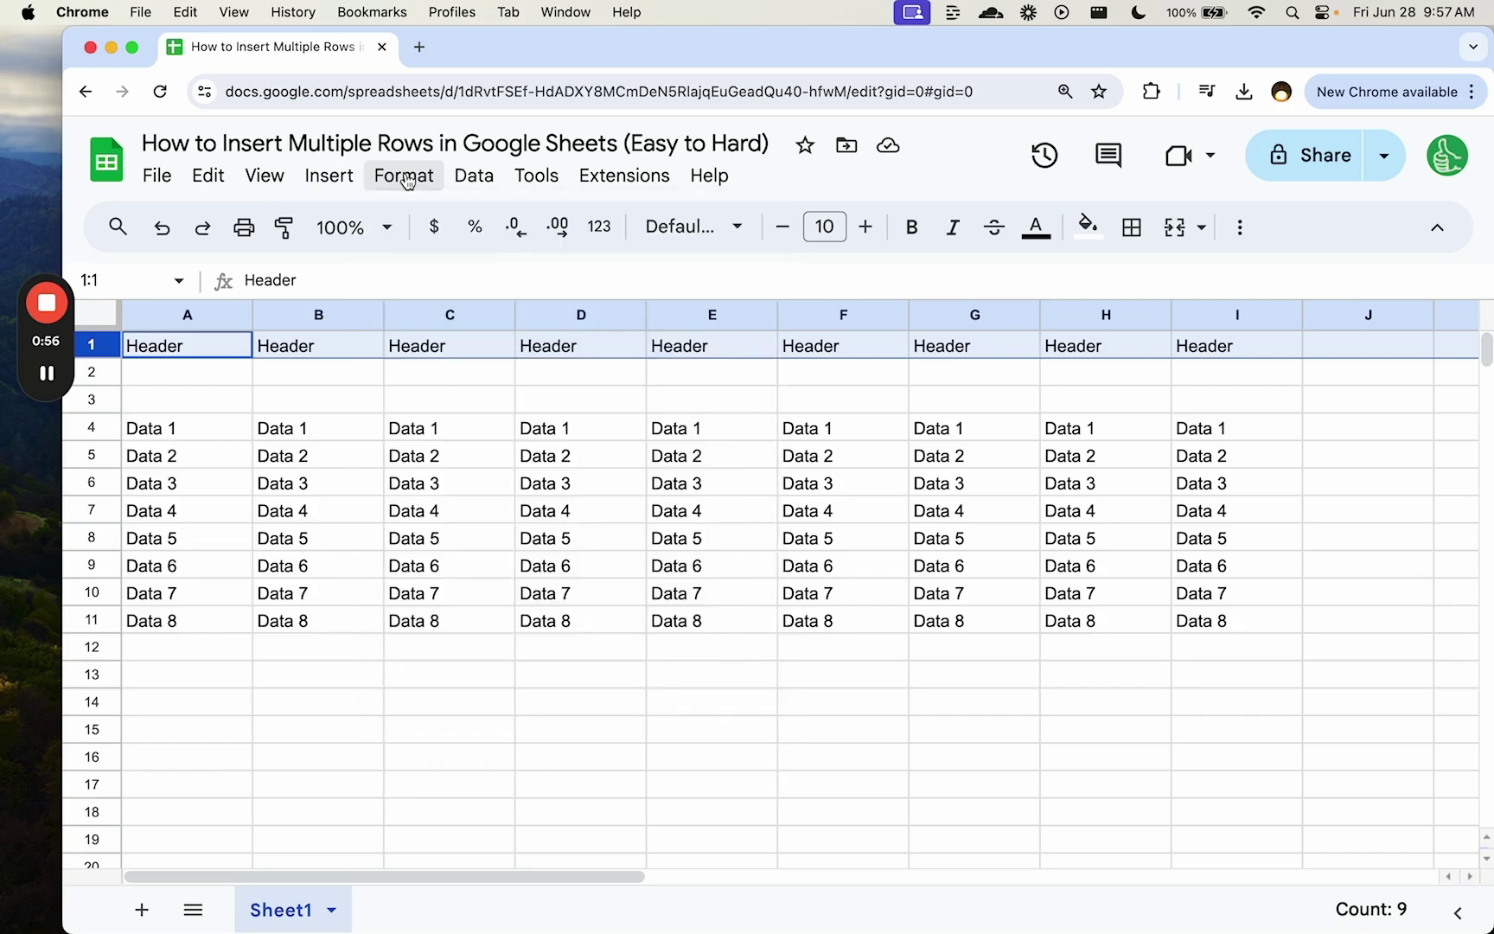
click(1088, 226)
click(1179, 347)
- Insert one blank row below the header row
right_click(102, 347)
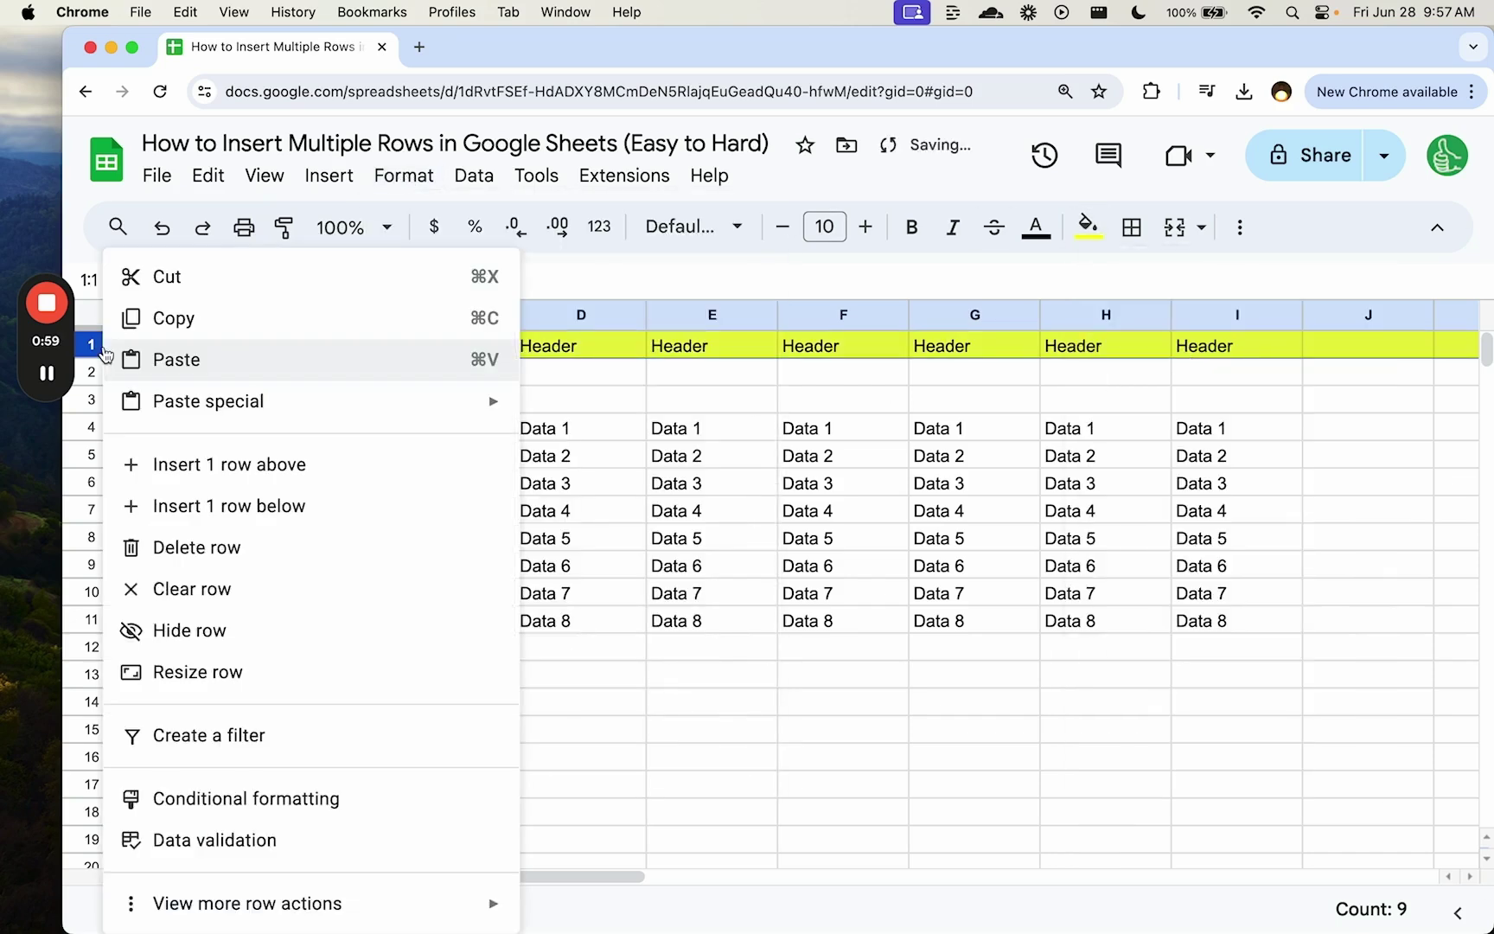
click(232, 505)
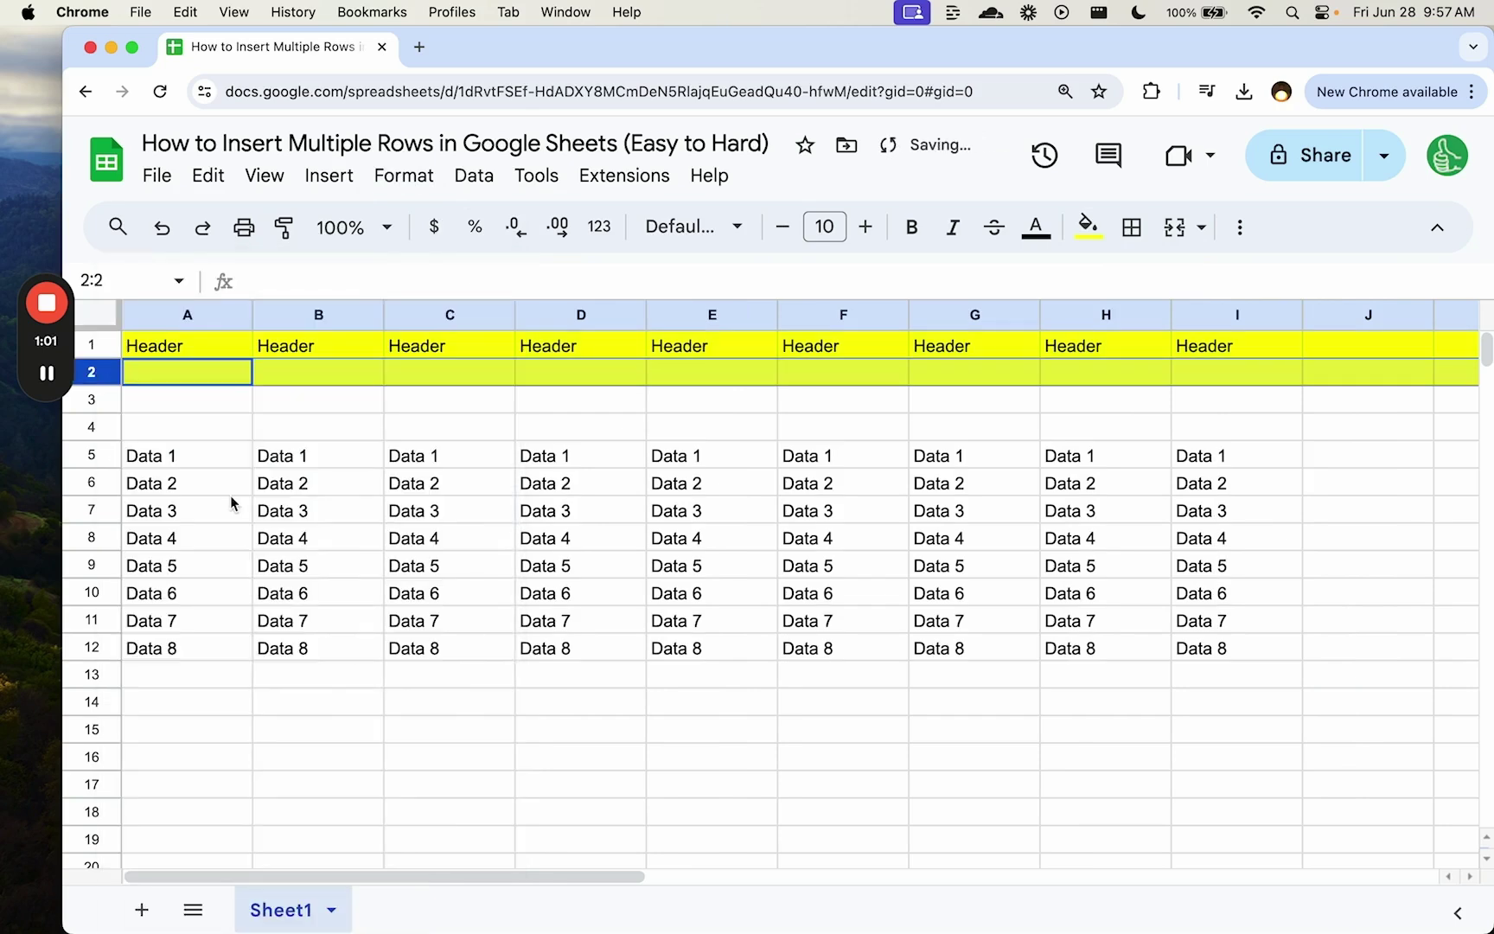
click(282, 371)
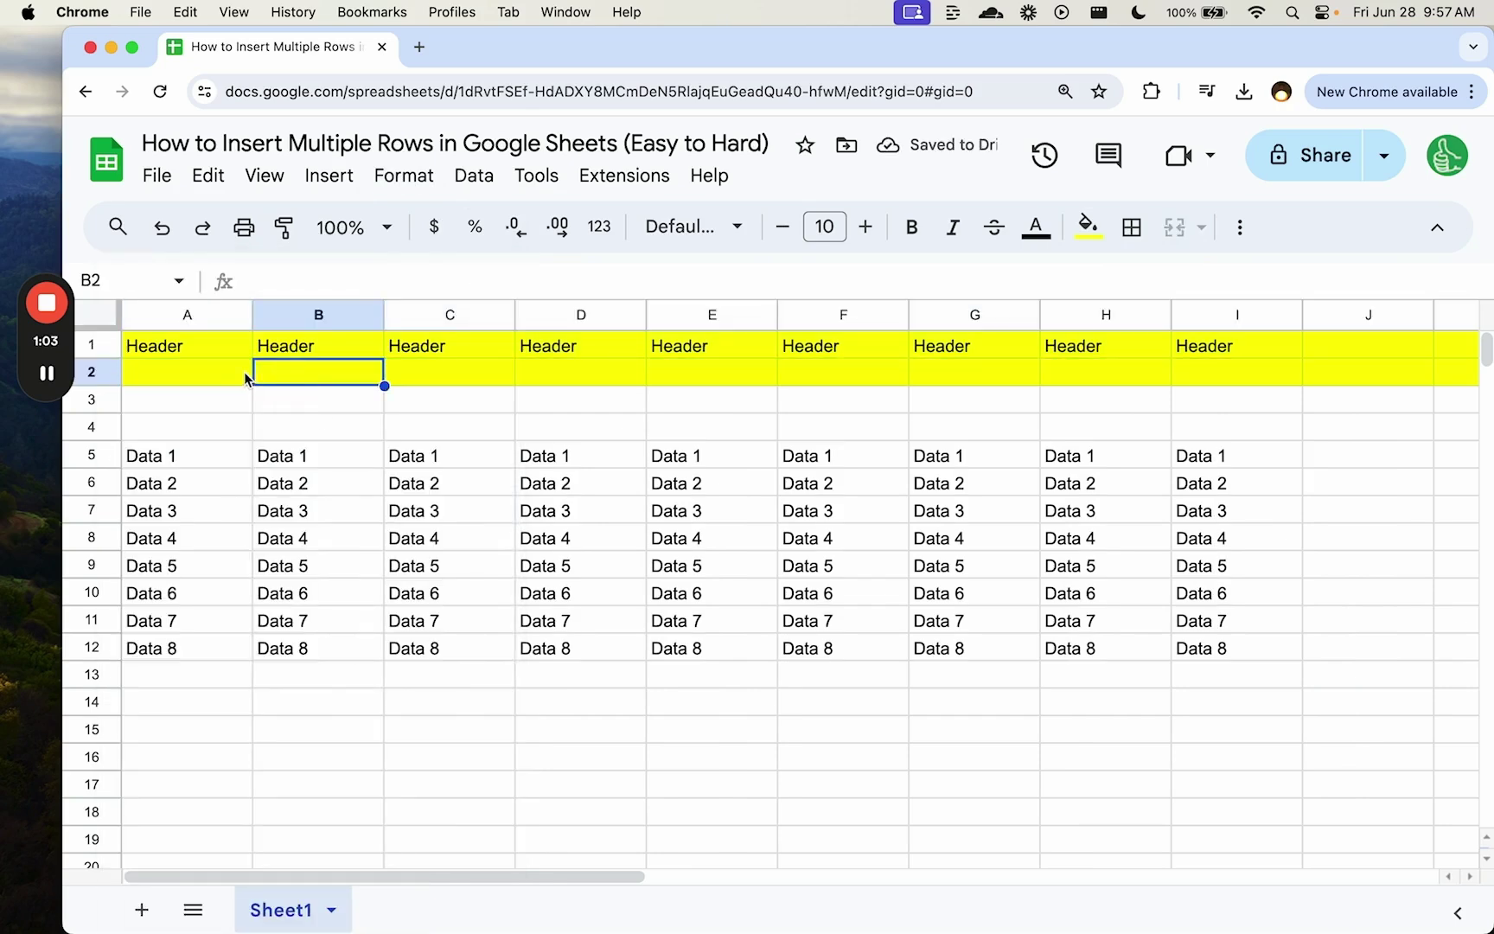
click(216, 373)
drag(212, 348, 1242, 352)
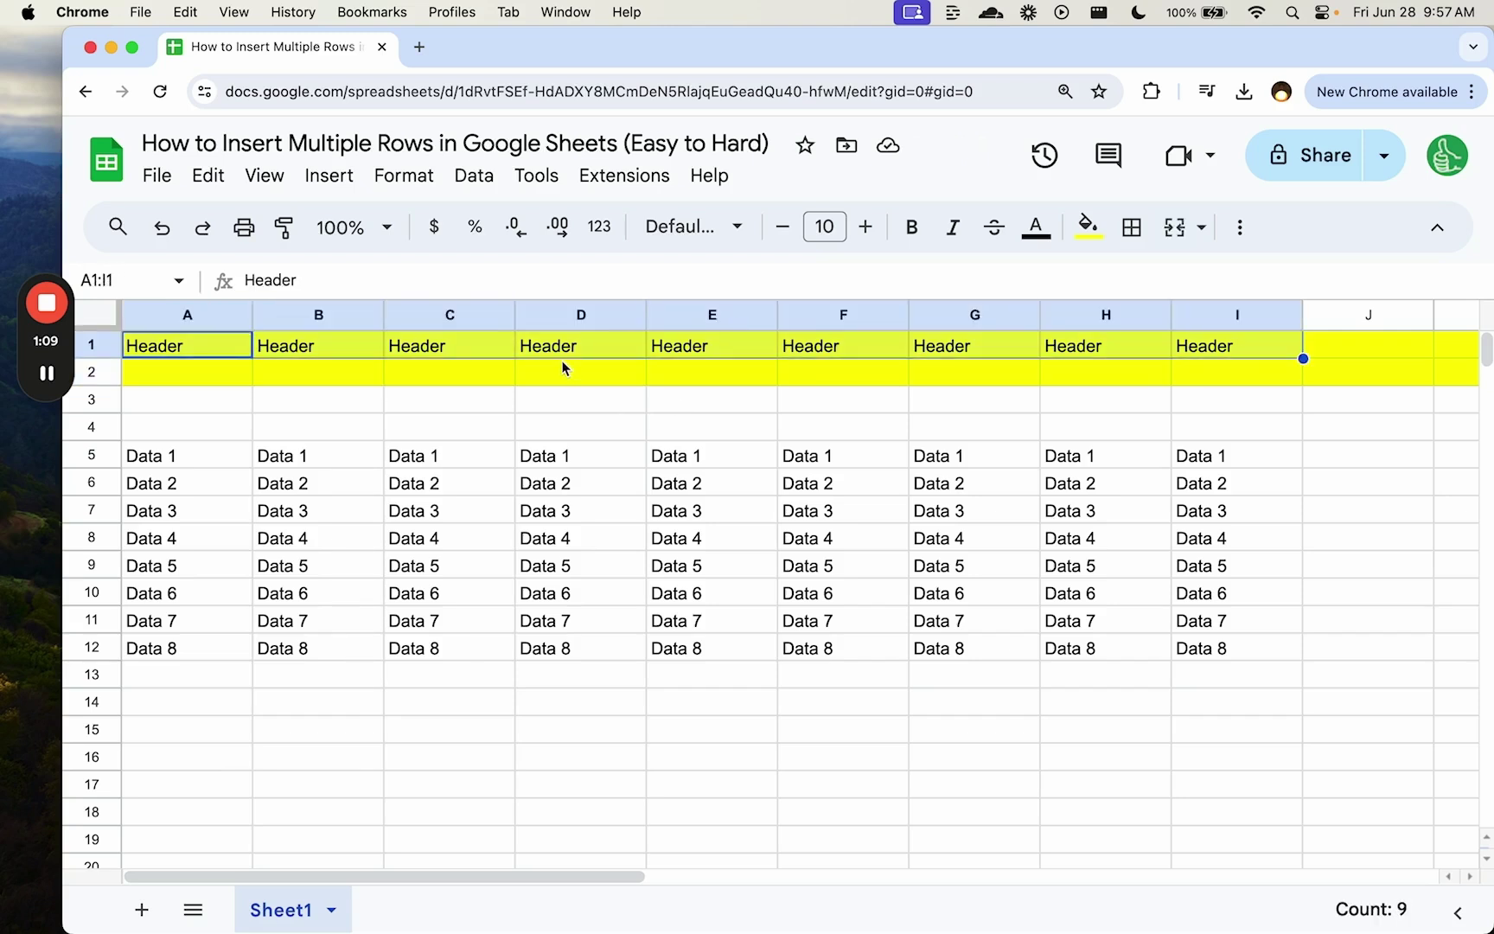
click(226, 381)
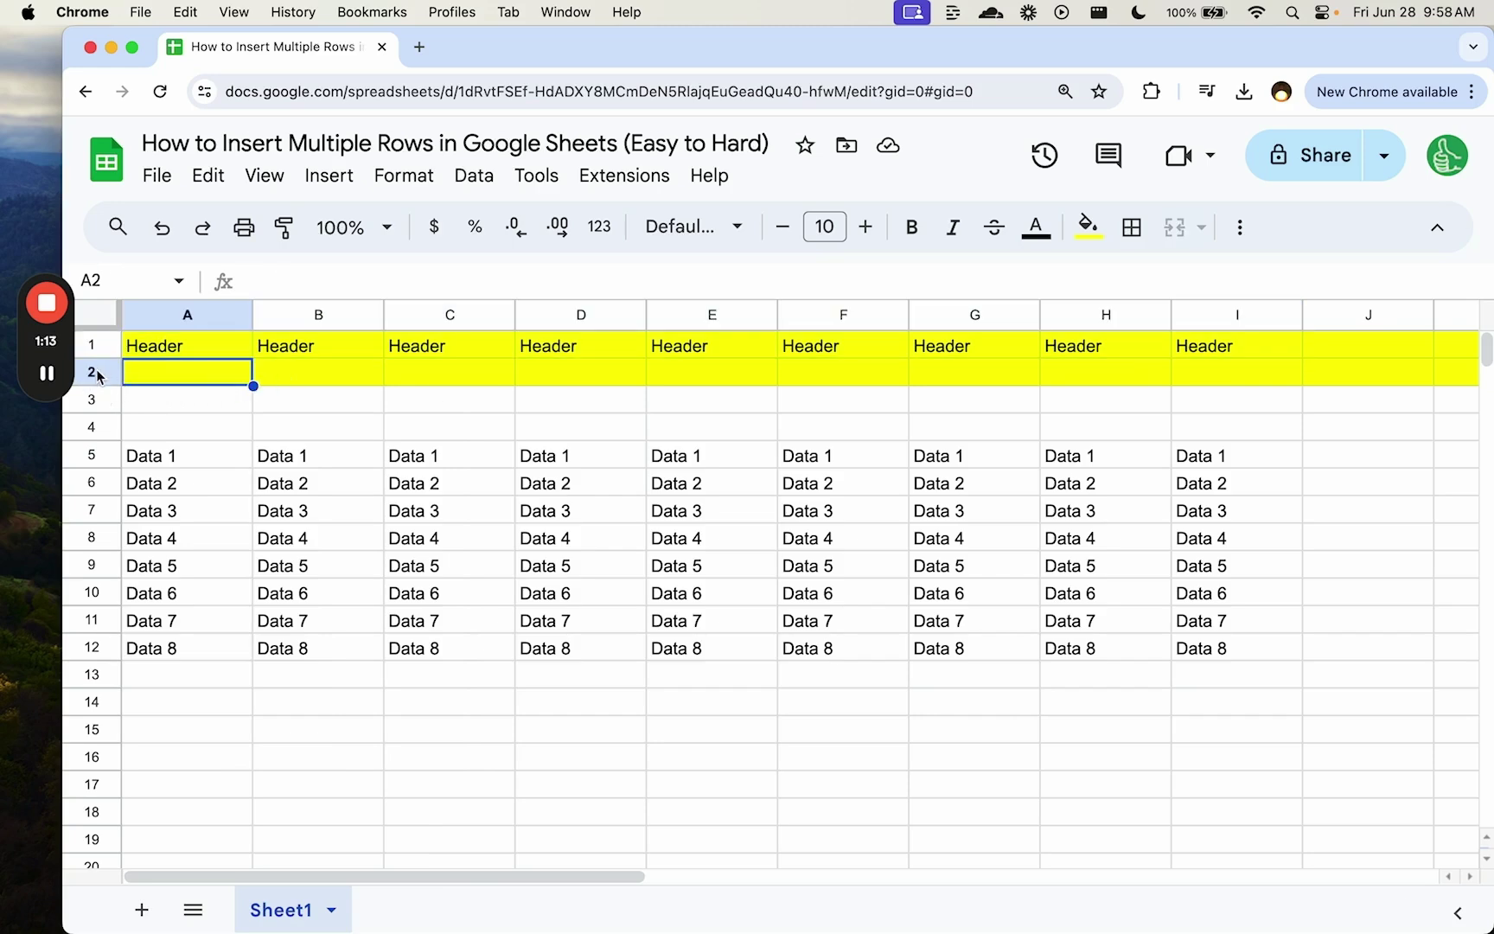
- Insert one more blank row above row 3
click(93, 400)
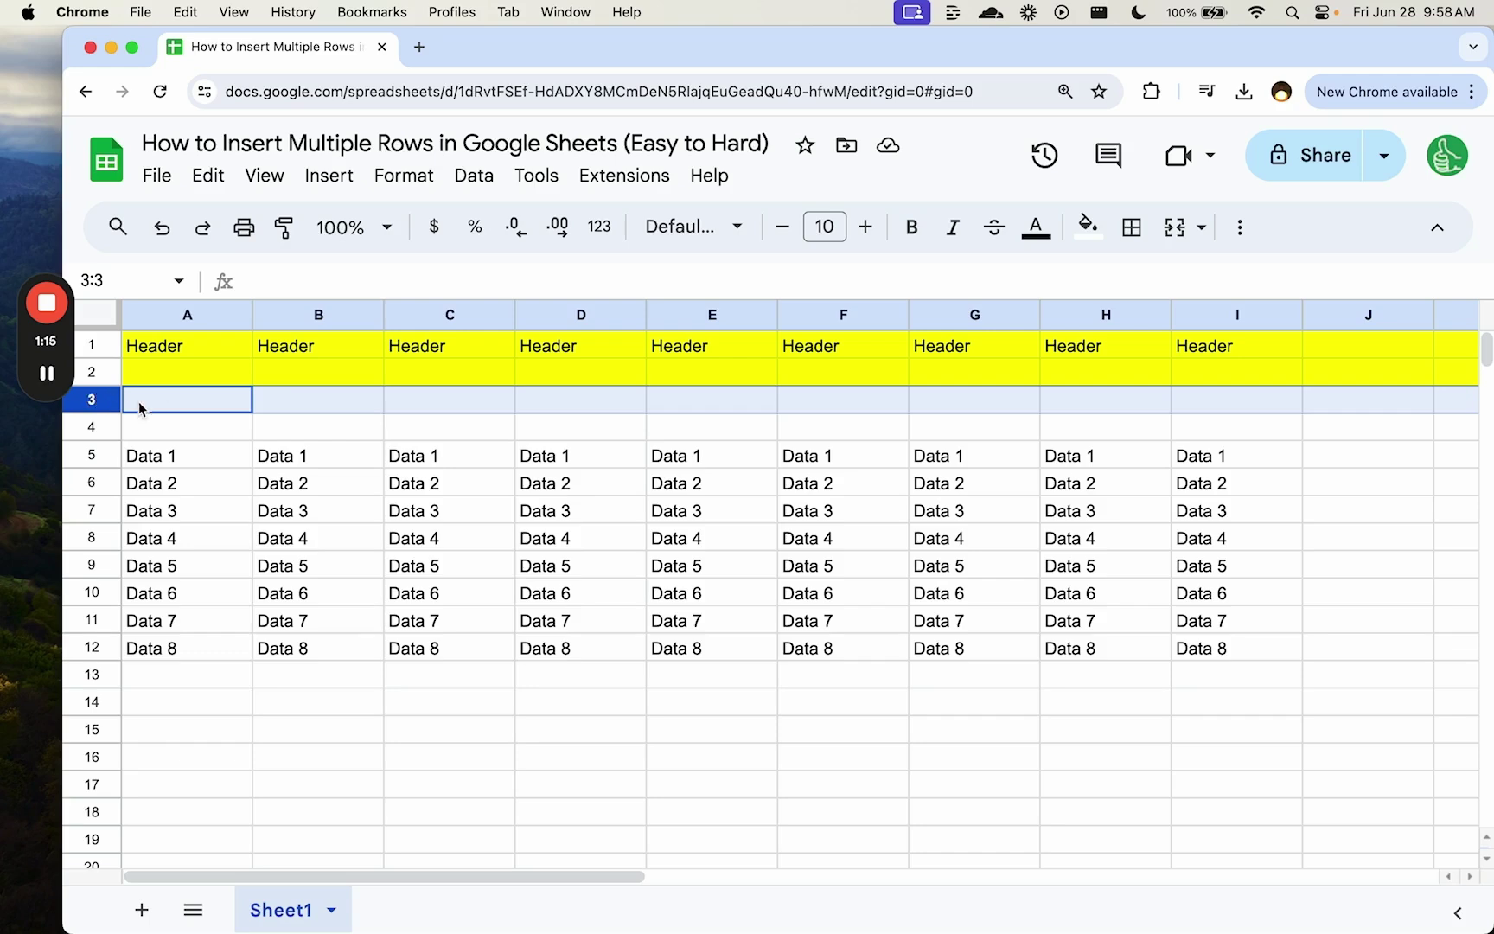
right_click(102, 399)
click(197, 468)
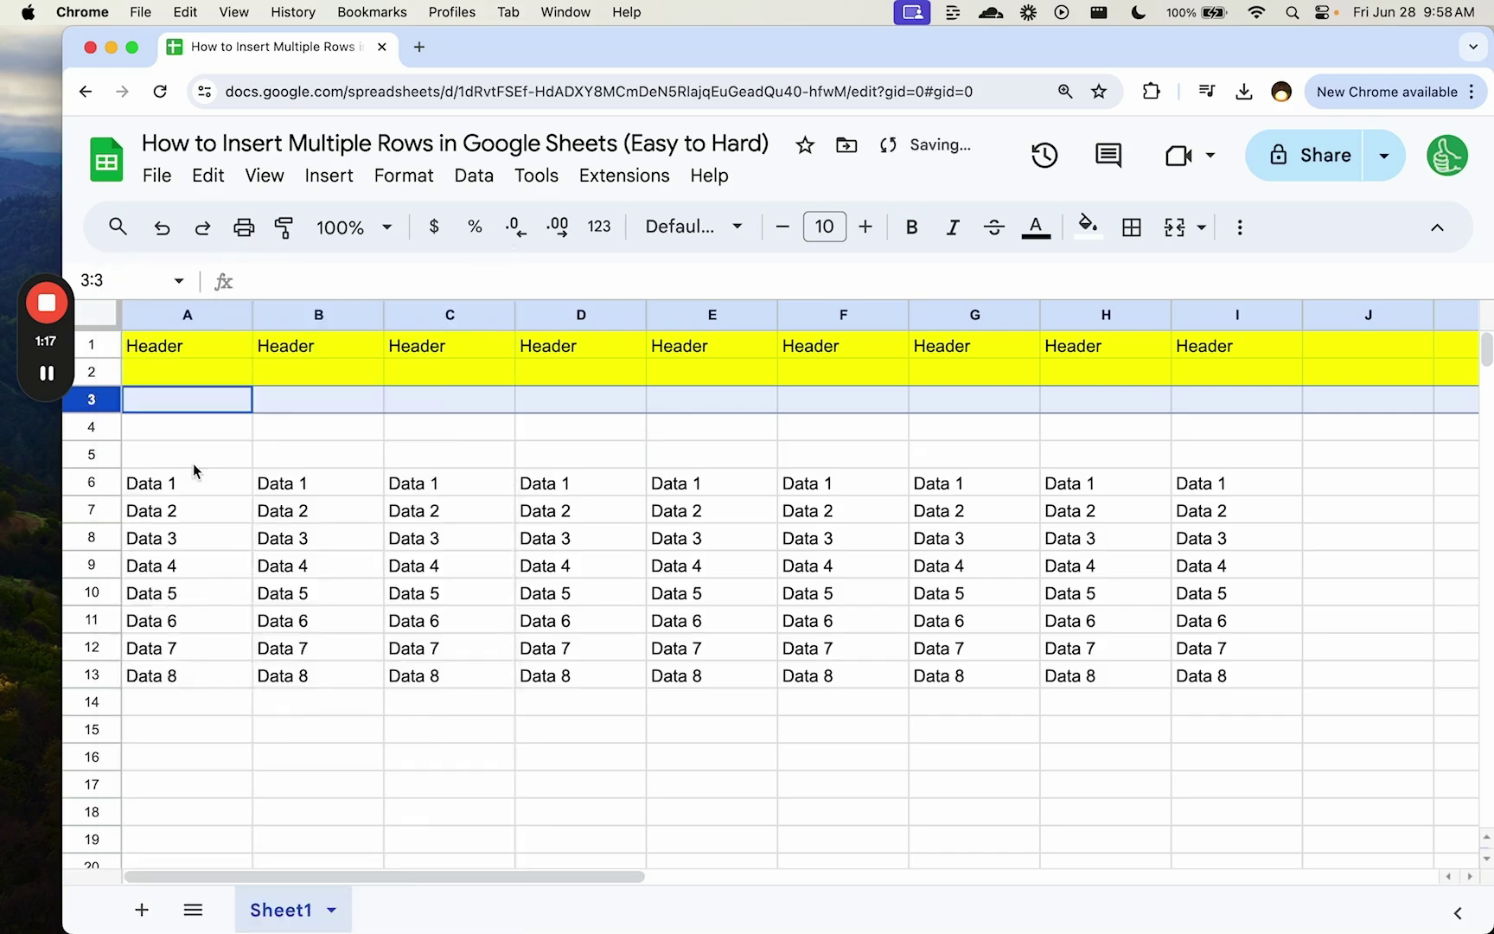
click(239, 407)
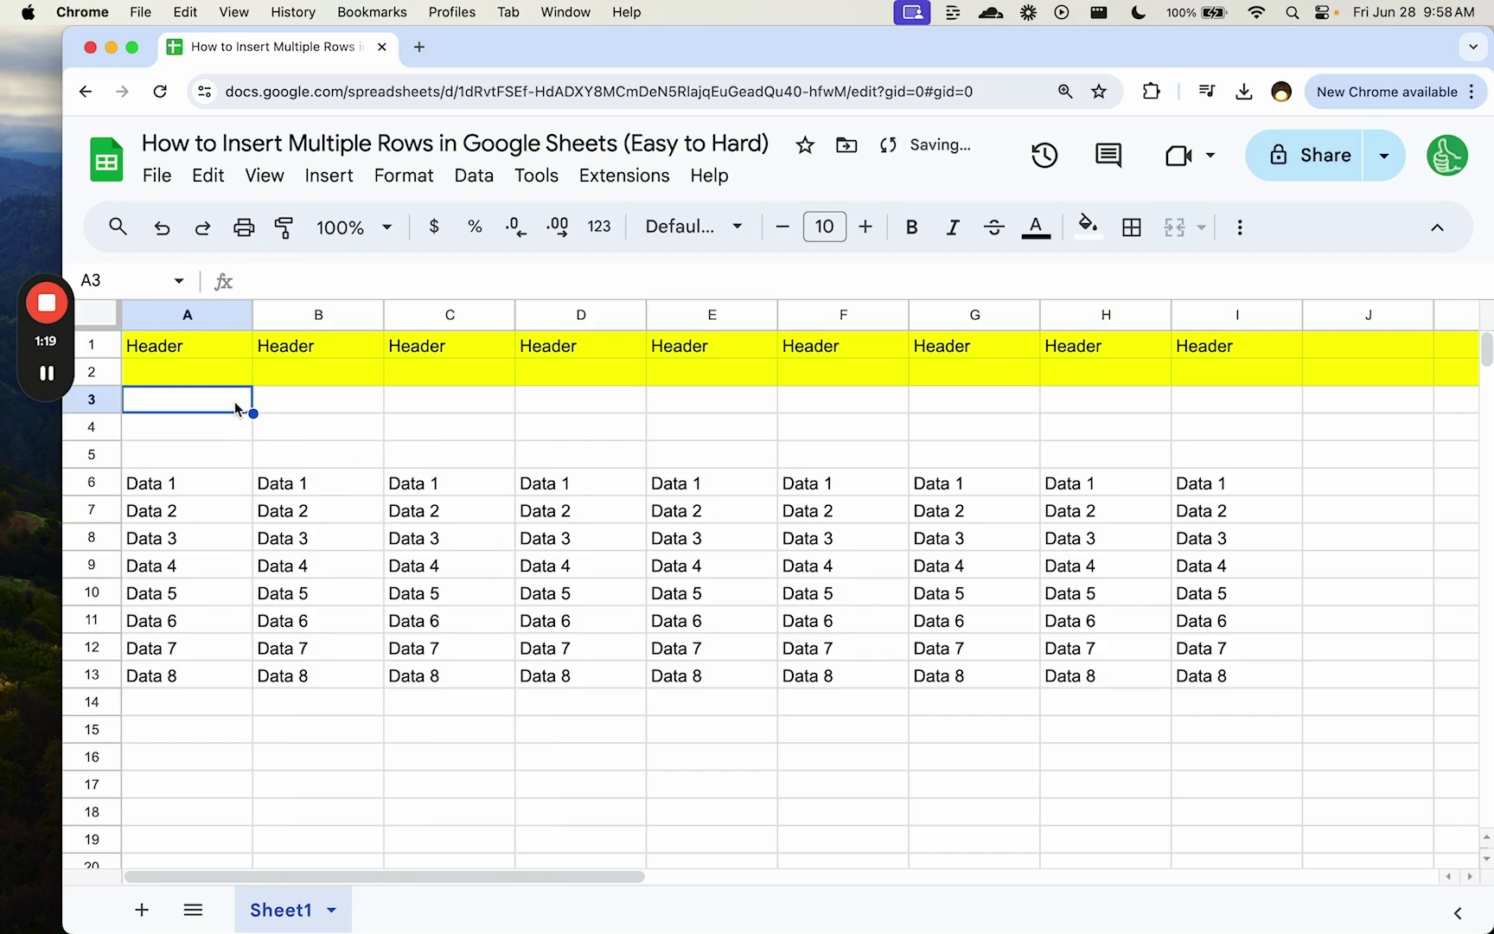
drag(239, 408, 610, 406)
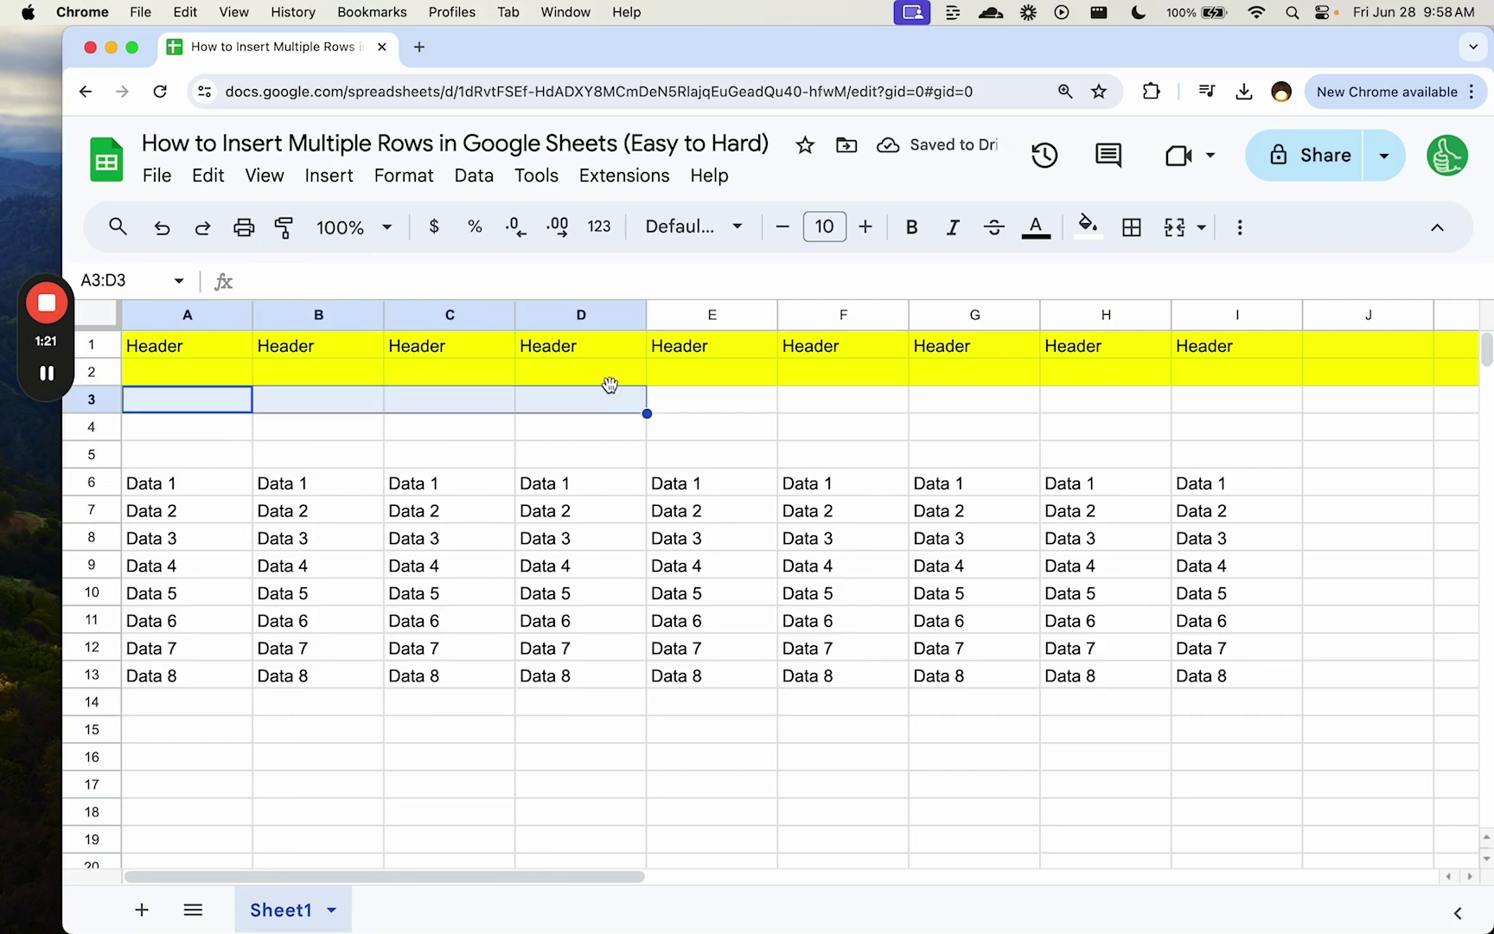
click(221, 419)
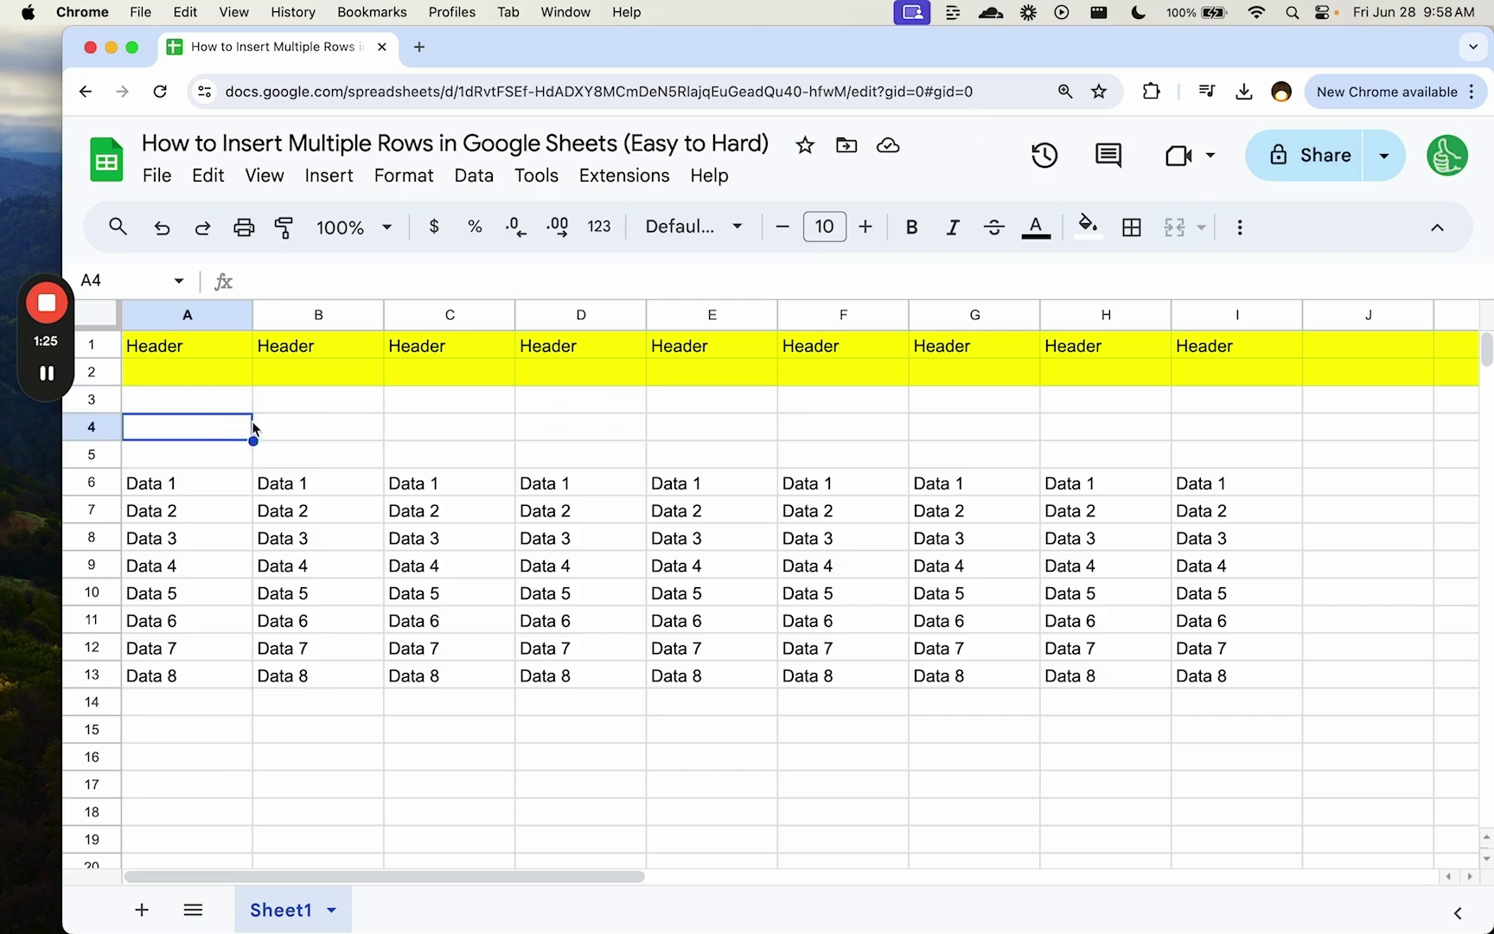
click(230, 378)
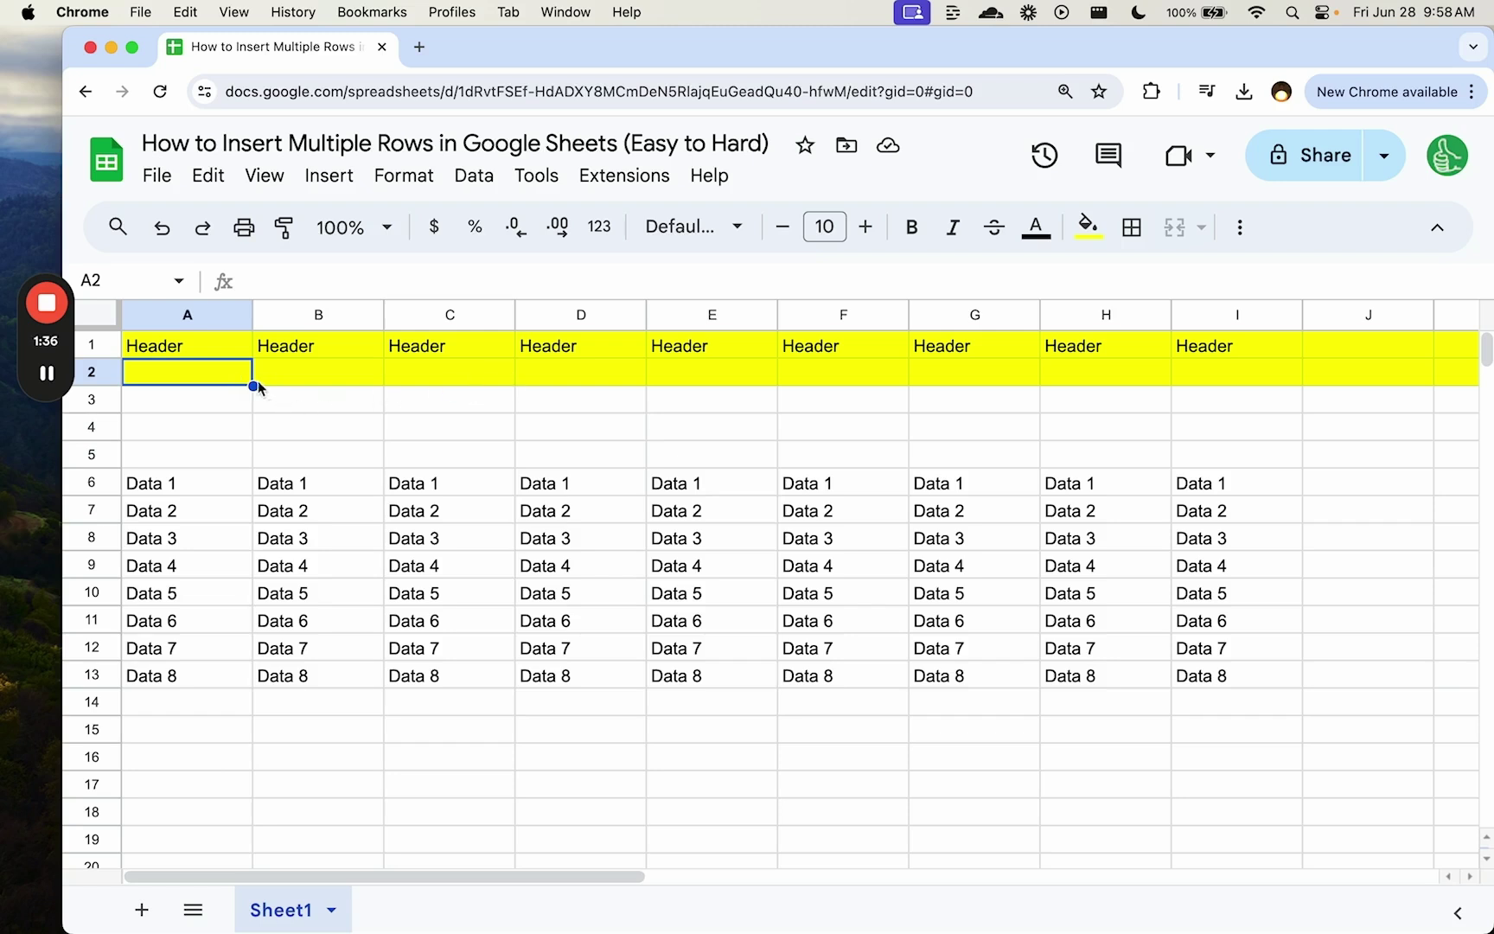
- Insert a blank row below the header and another above it
click(92, 344)
right_click(96, 344)
click(201, 504)
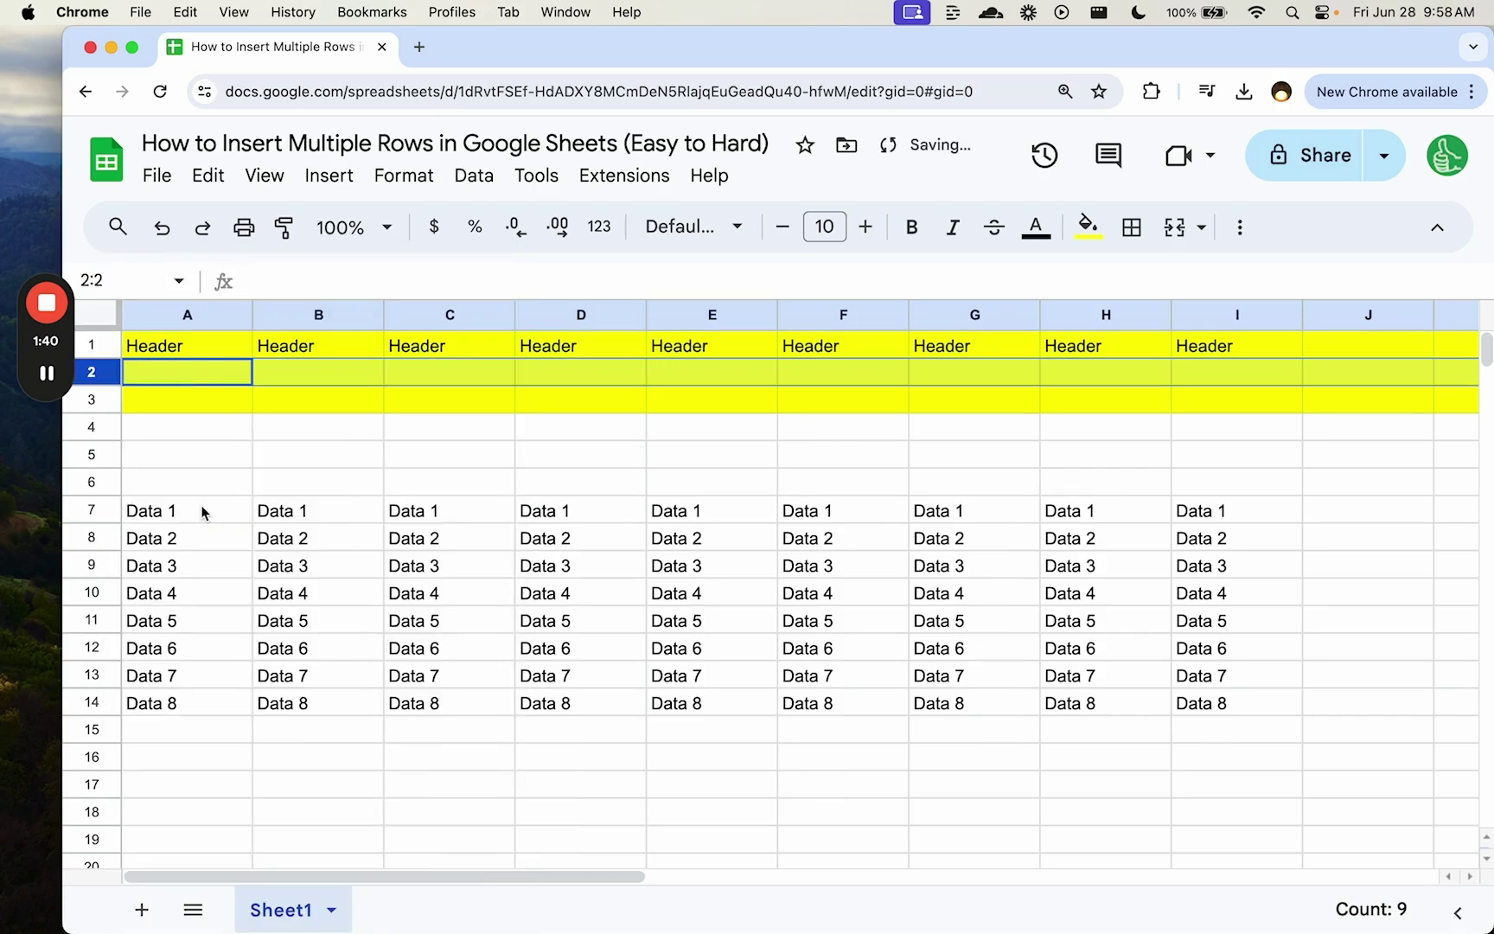
right_click(87, 344)
click(171, 465)
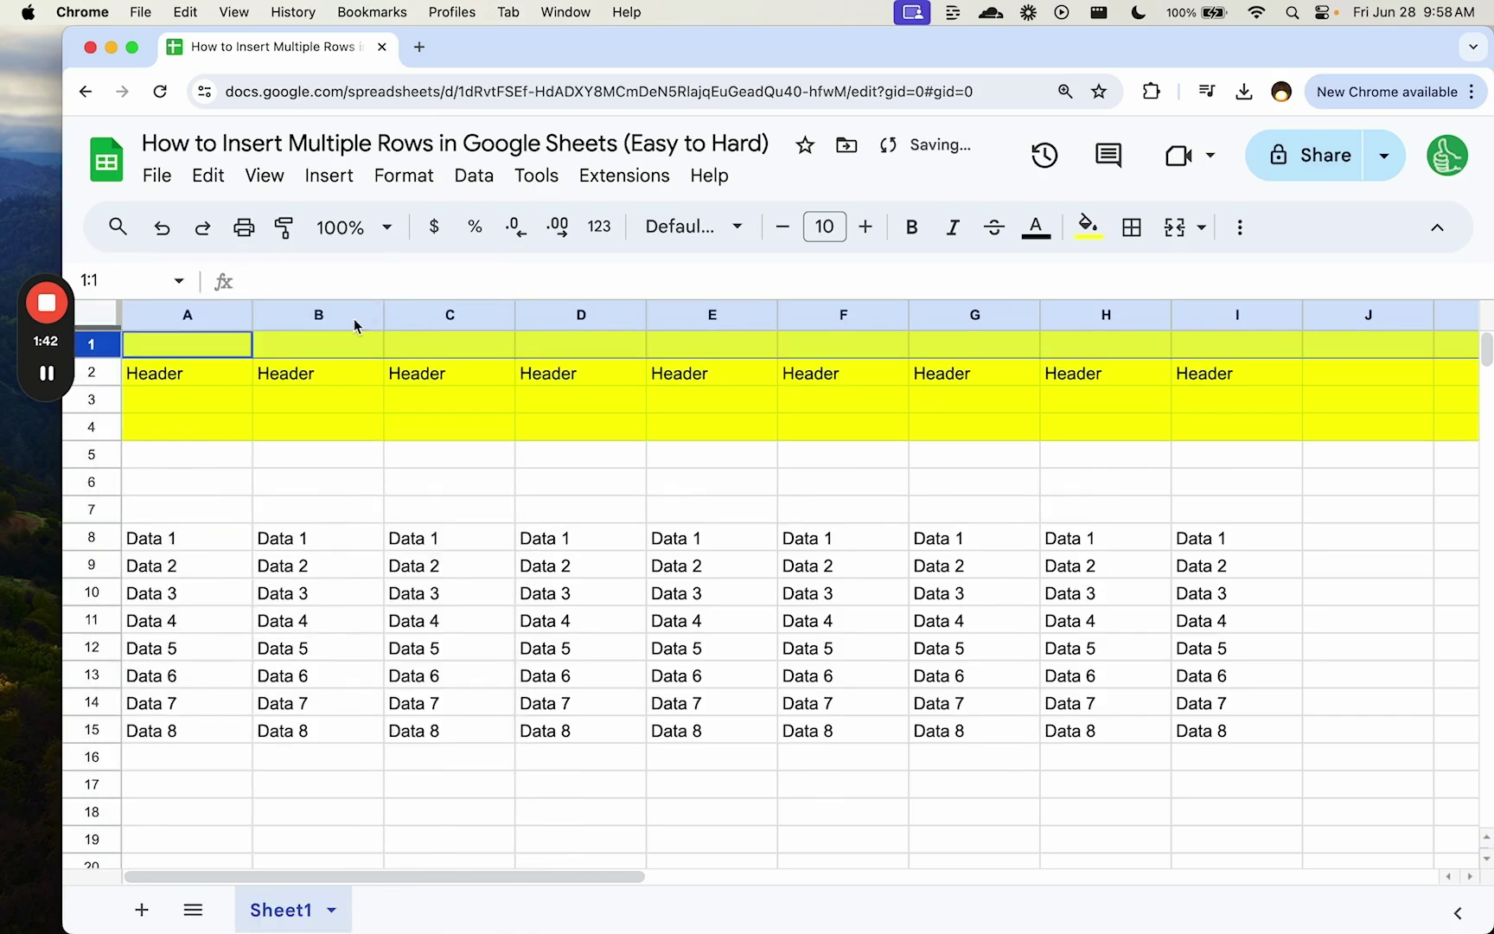
click(378, 344)
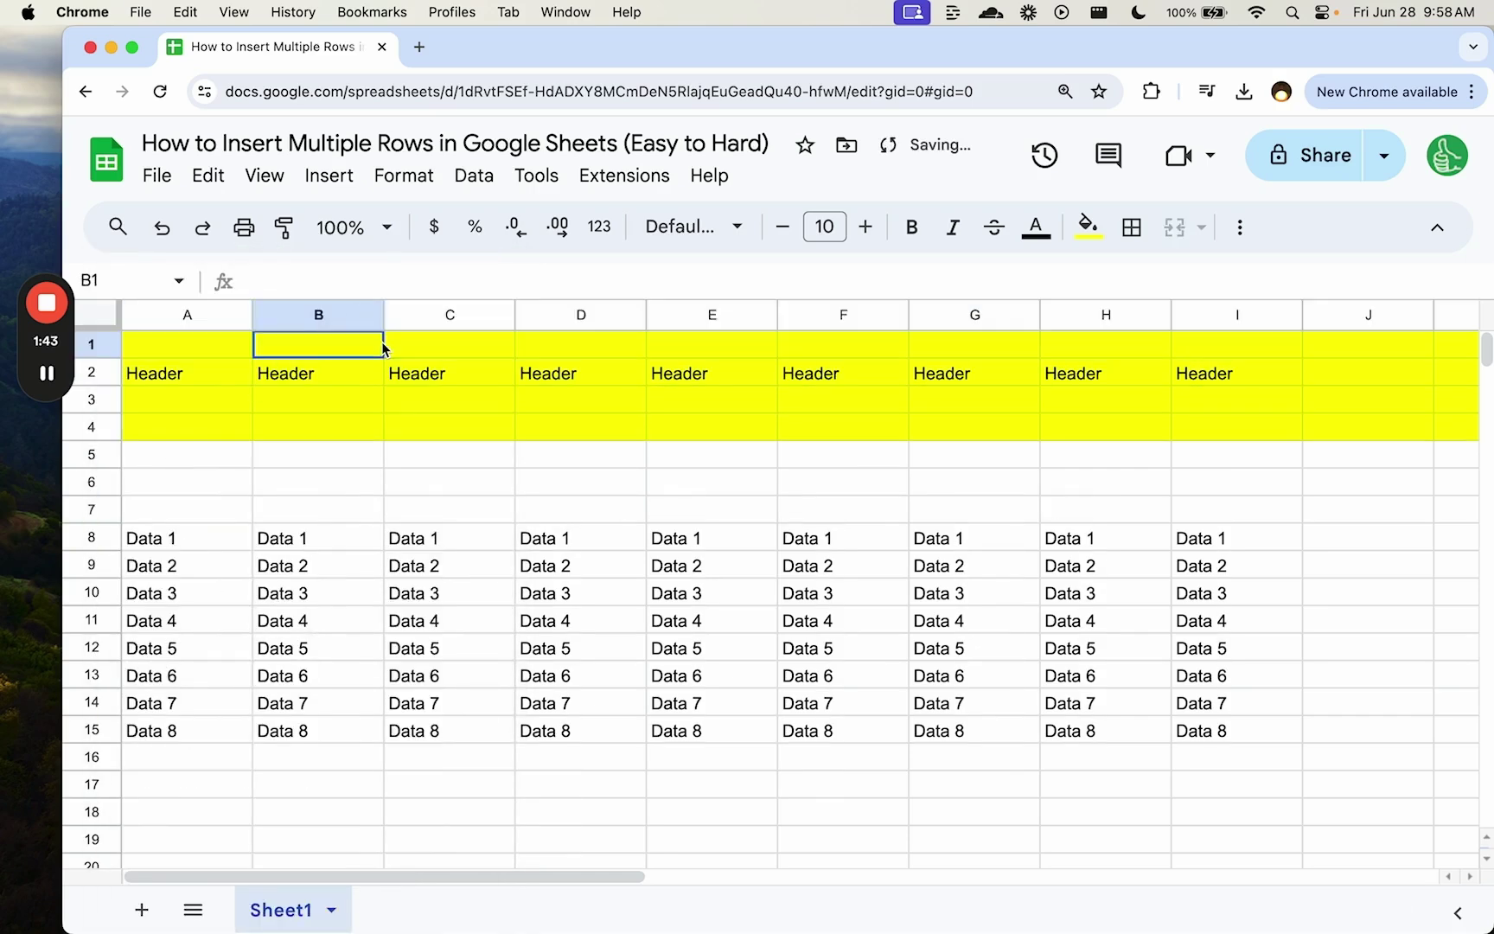
- Delete the empty top row and two of the extra blank rows
click(114, 350)
right_click(114, 351)
click(196, 554)
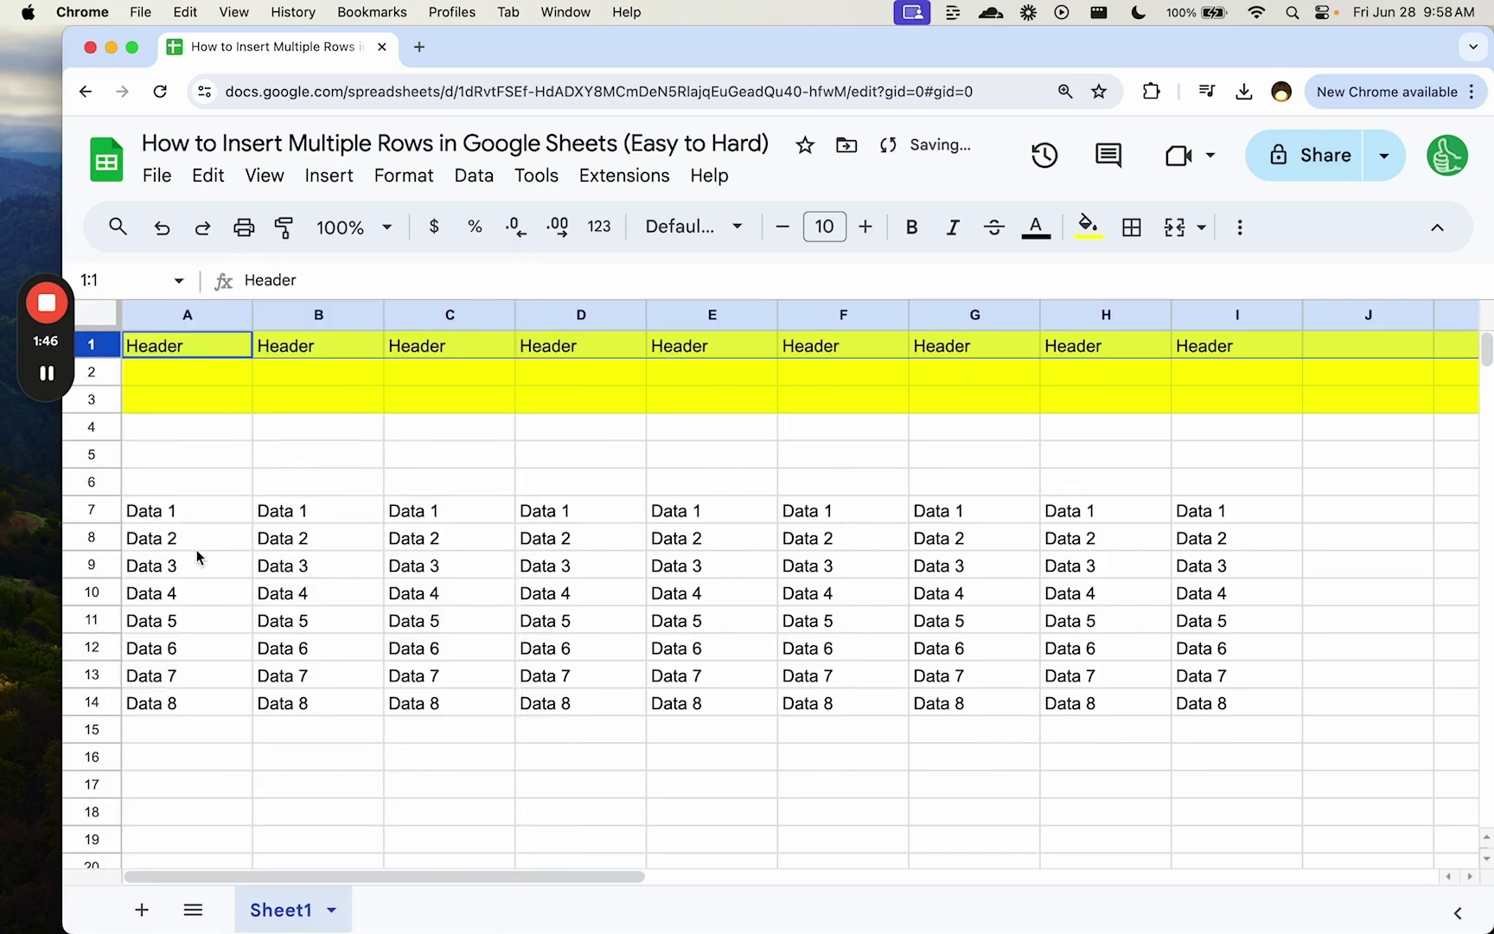
drag(92, 374, 96, 396)
key(super+alt+minus)
click(279, 372)
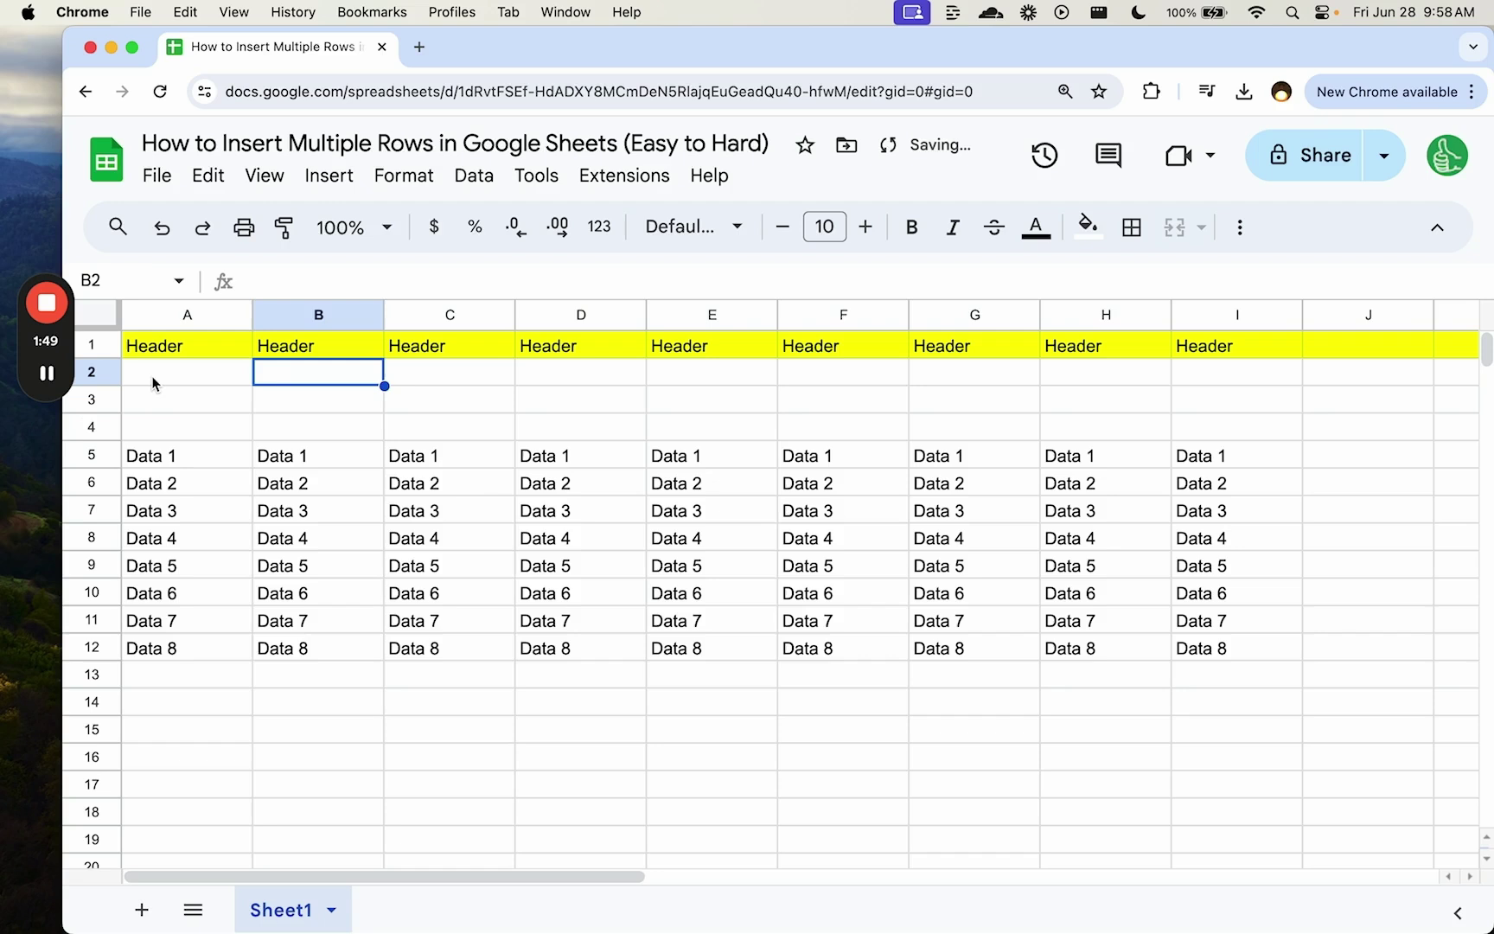
- Select the Data block A5:I12, then try resizing row 4 and undo it
drag(165, 455, 1279, 650)
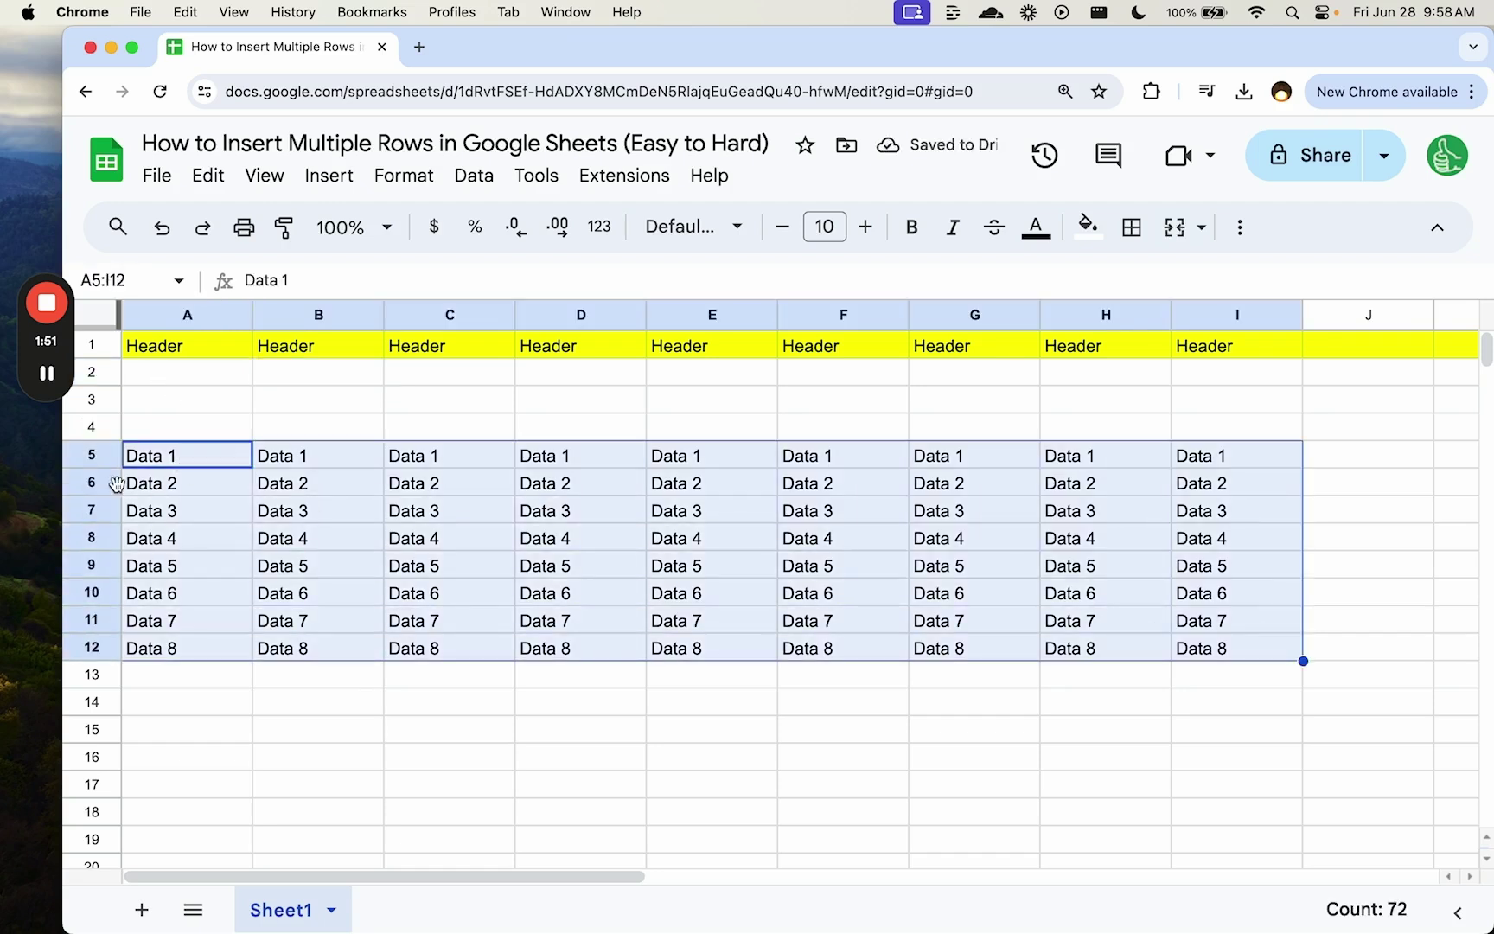
click(157, 472)
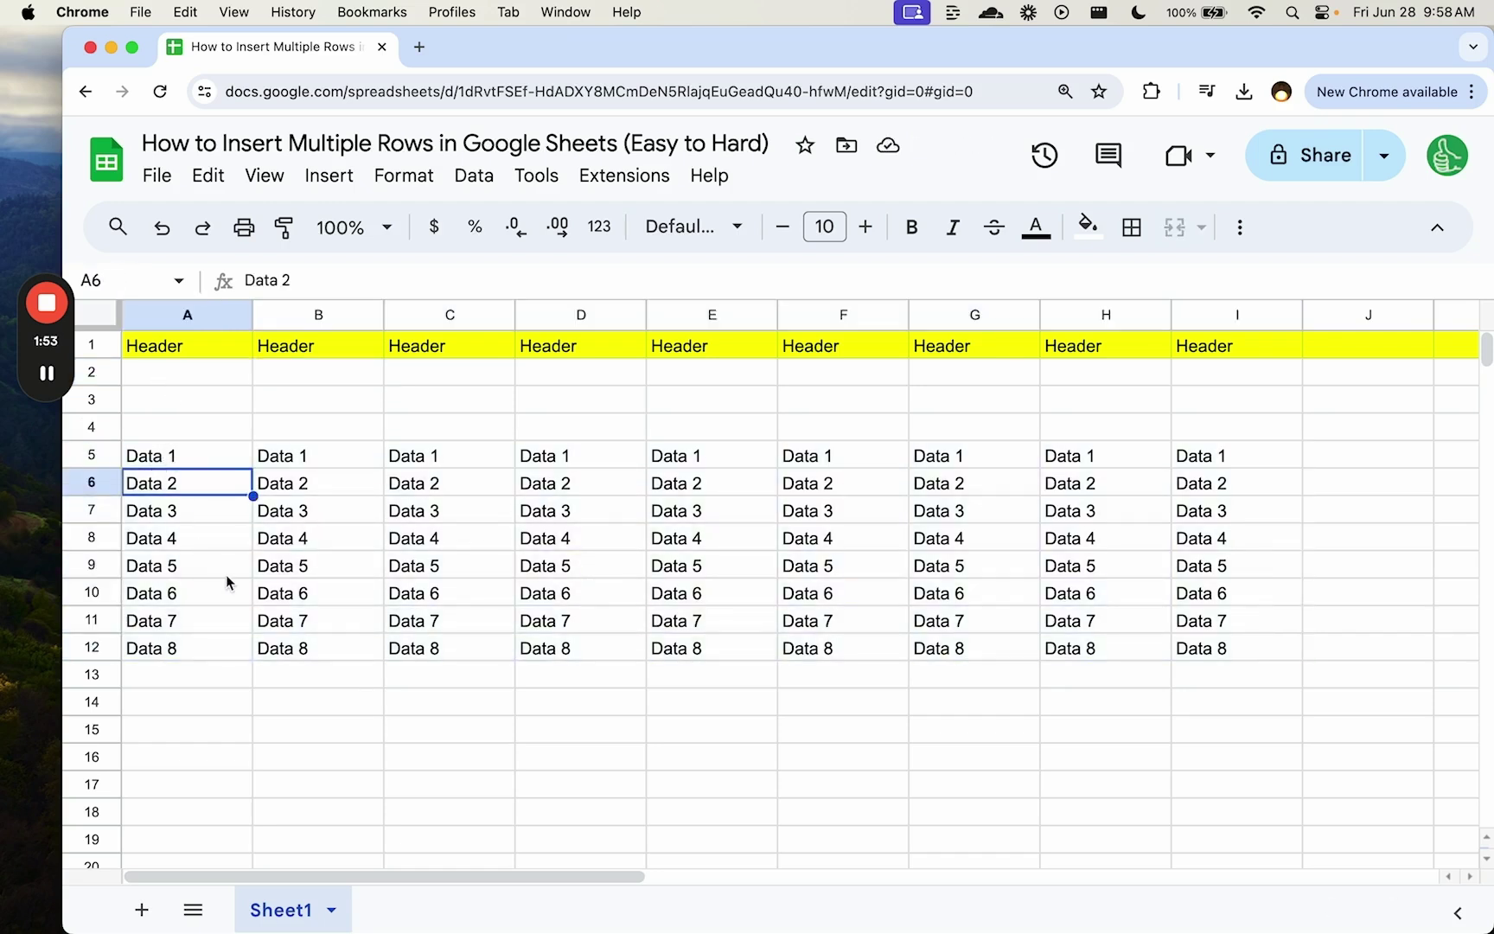
click(93, 399)
mouse_move(90, 440)
mouse_down()
mouse_move(90, 544)
mouse_move(95, 423)
mouse_up()
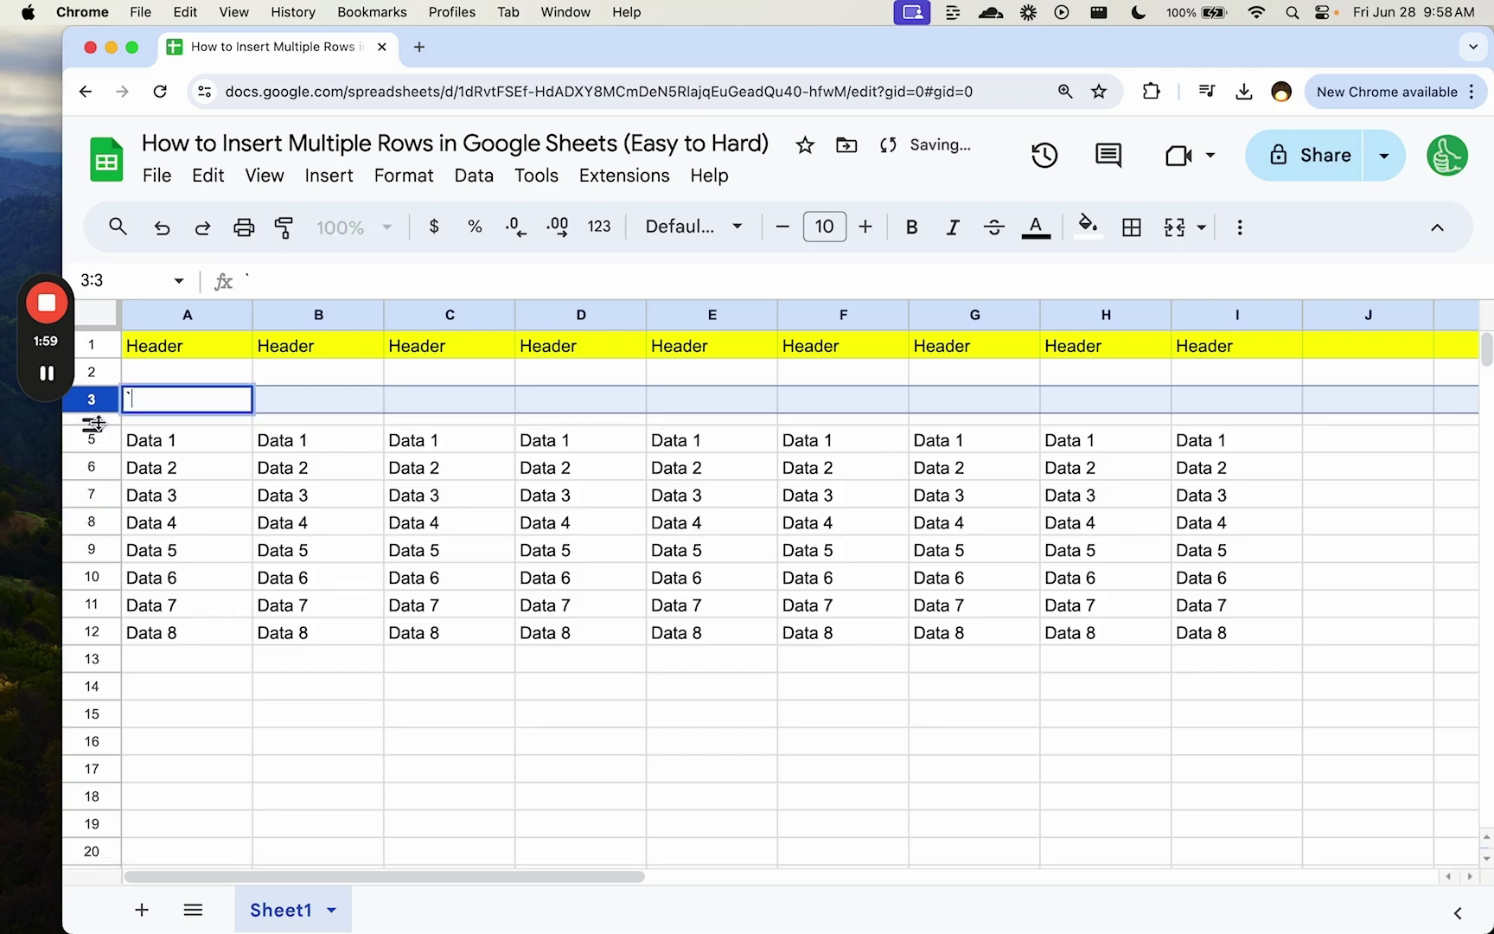
key(super+z)
click(182, 432)
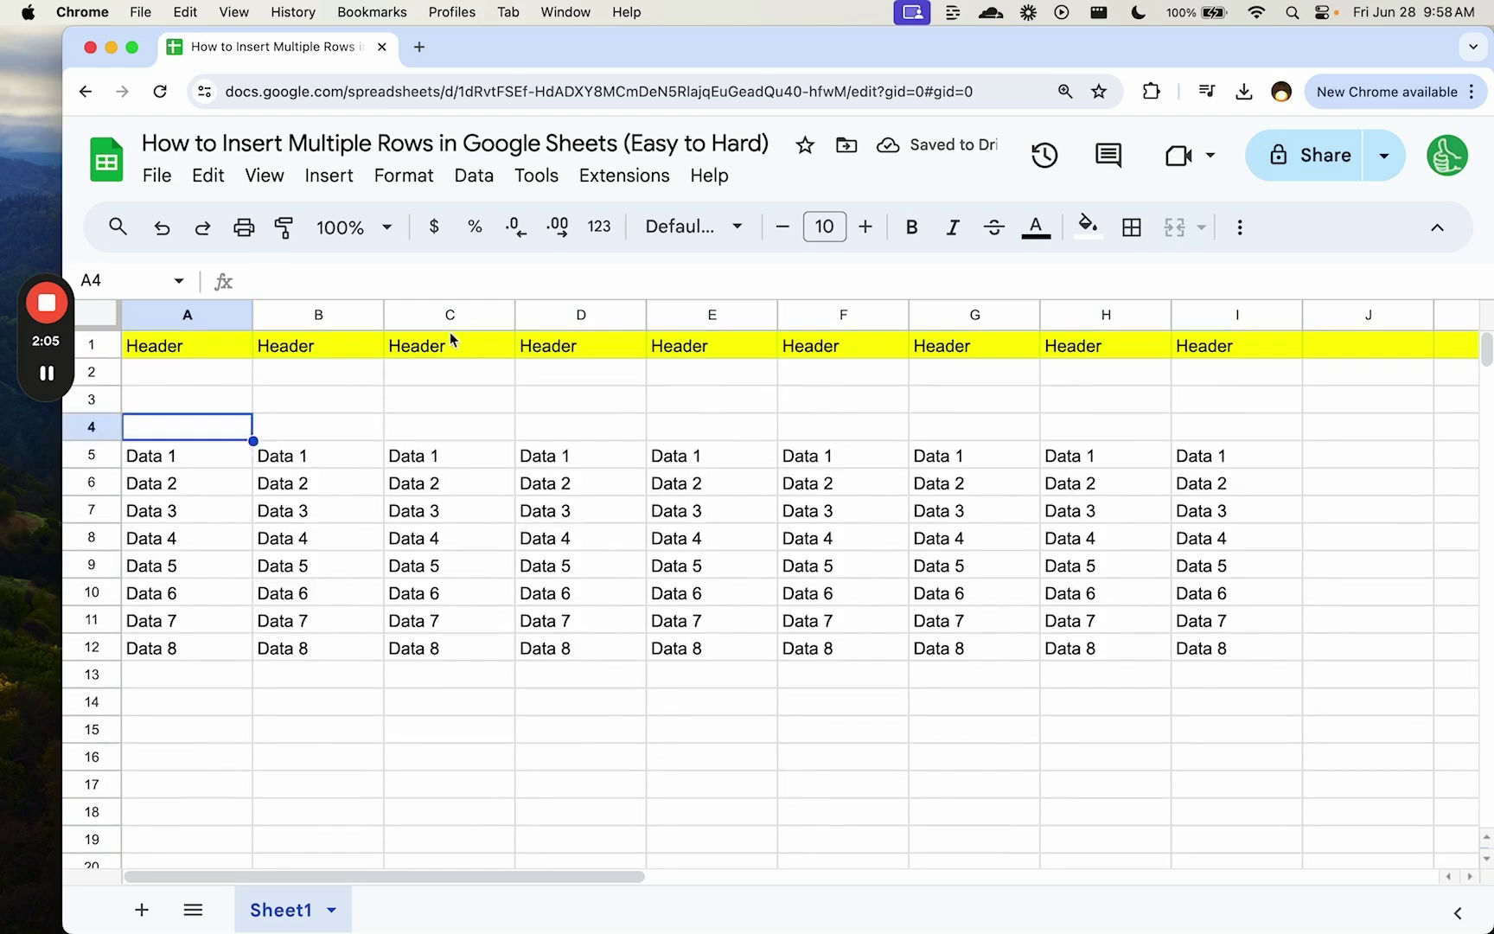
- Create an Apps Script project titled 'Insert Rows' and rename myFunction to insert5Rows
click(617, 174)
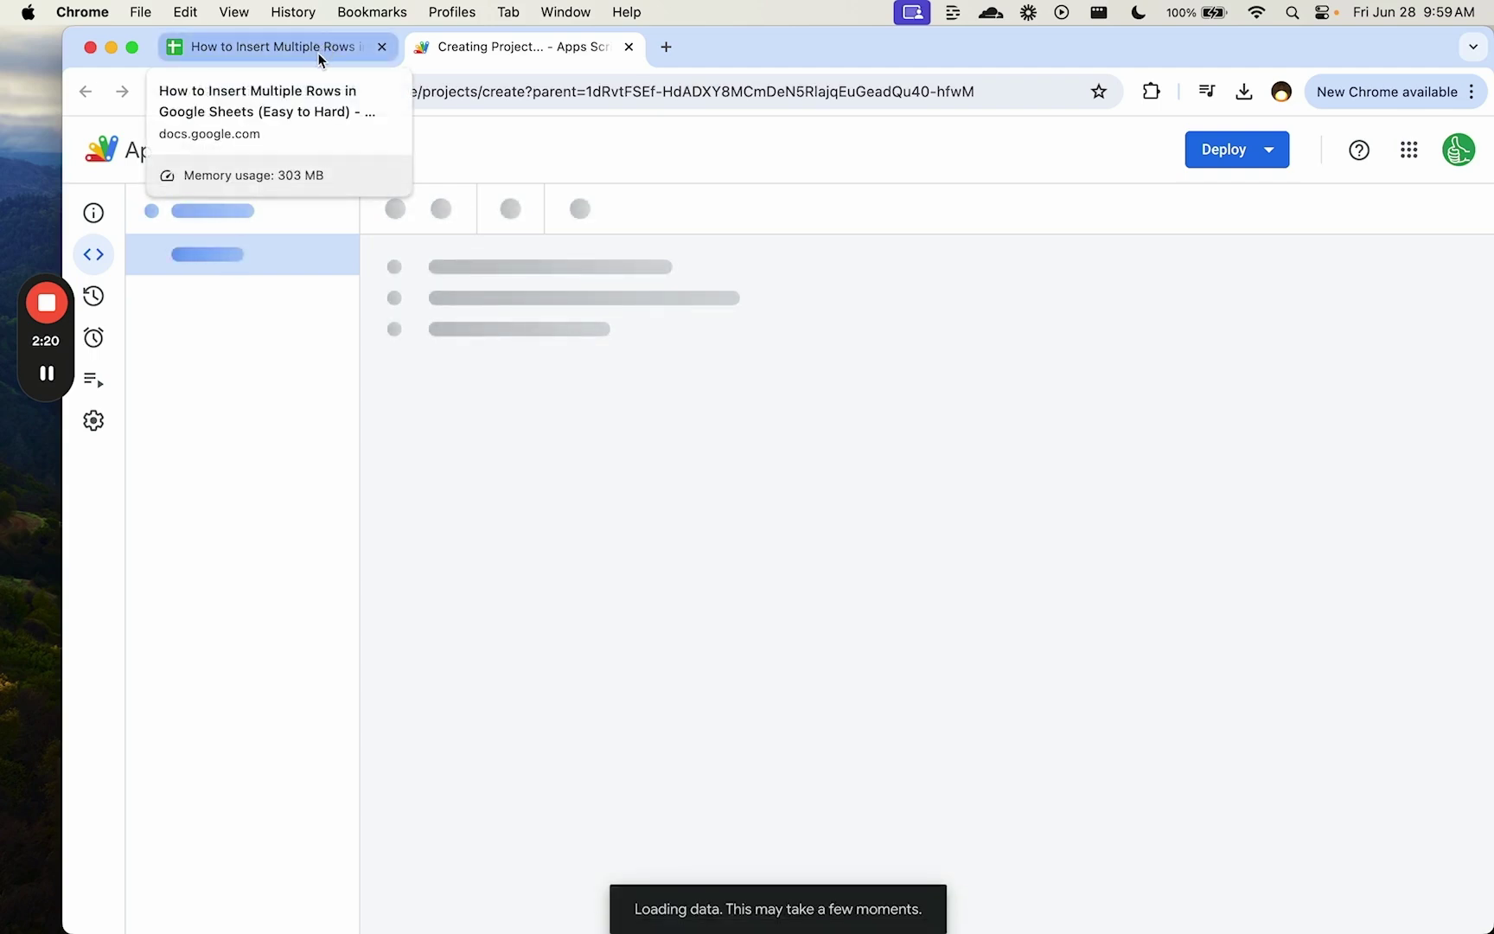
click(344, 150)
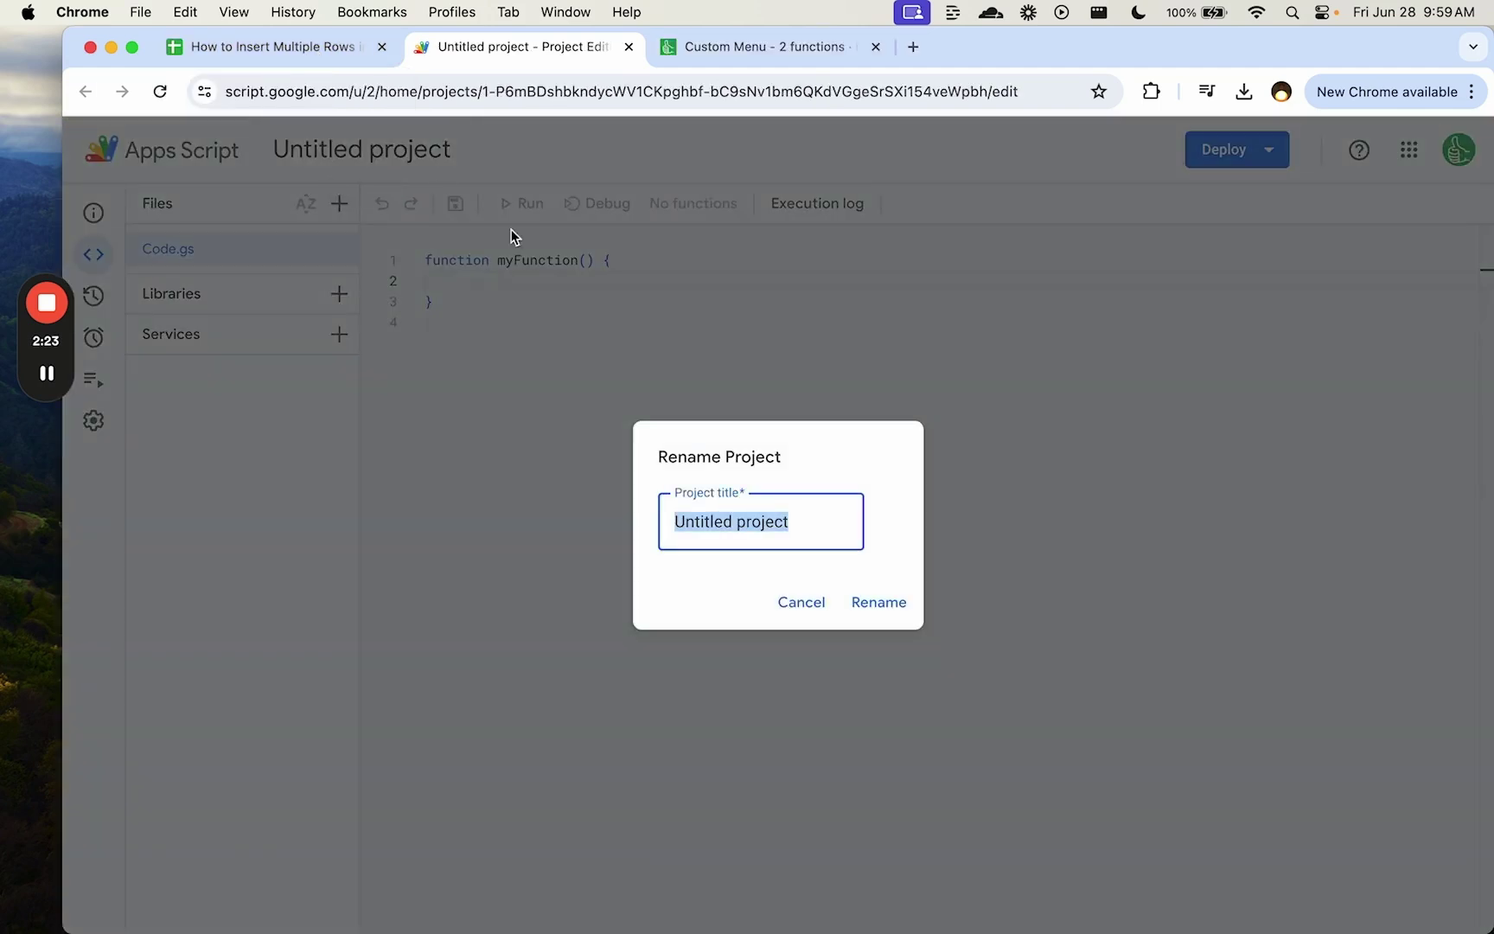
text(Insert Rows)
key(Return)
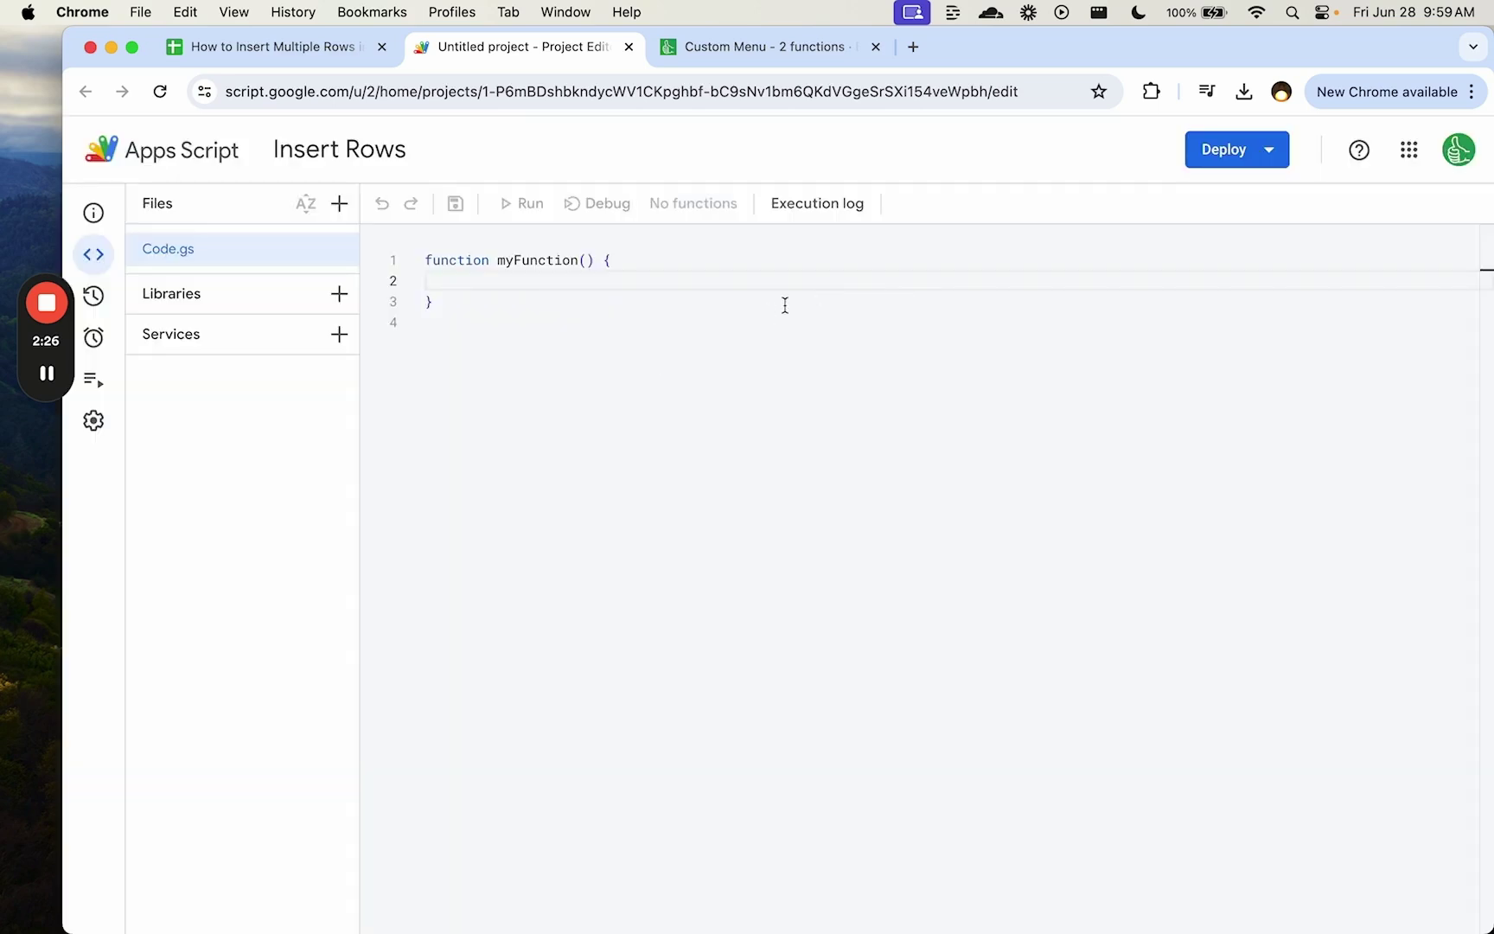
double_click(539, 261)
text(insert5Rows)
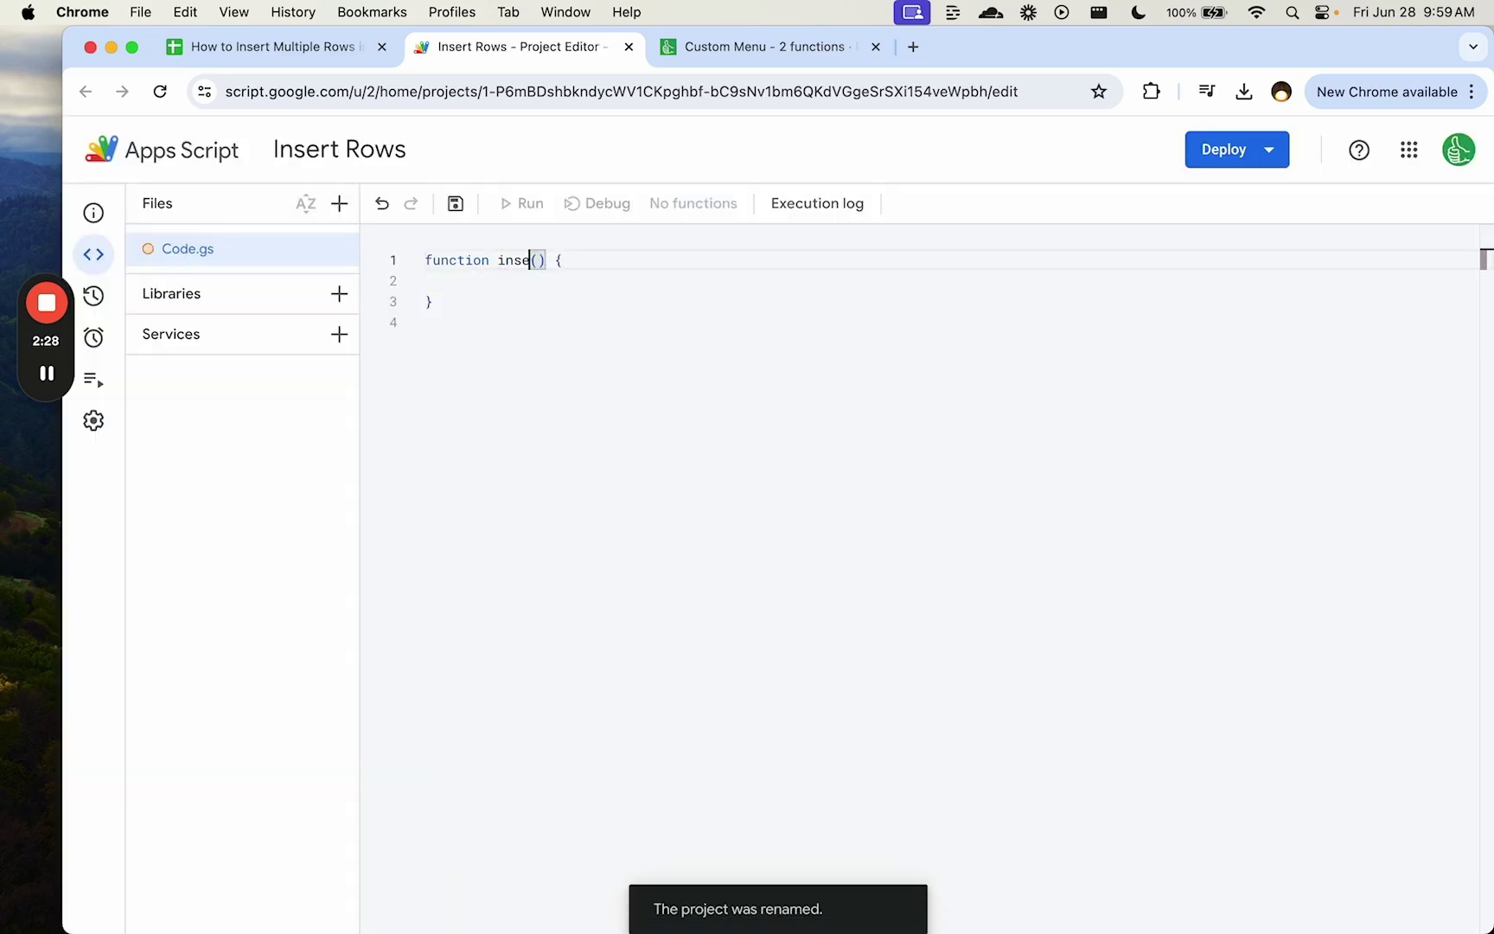
- Copy the custom-menu snippet code from the snippet page
click(759, 50)
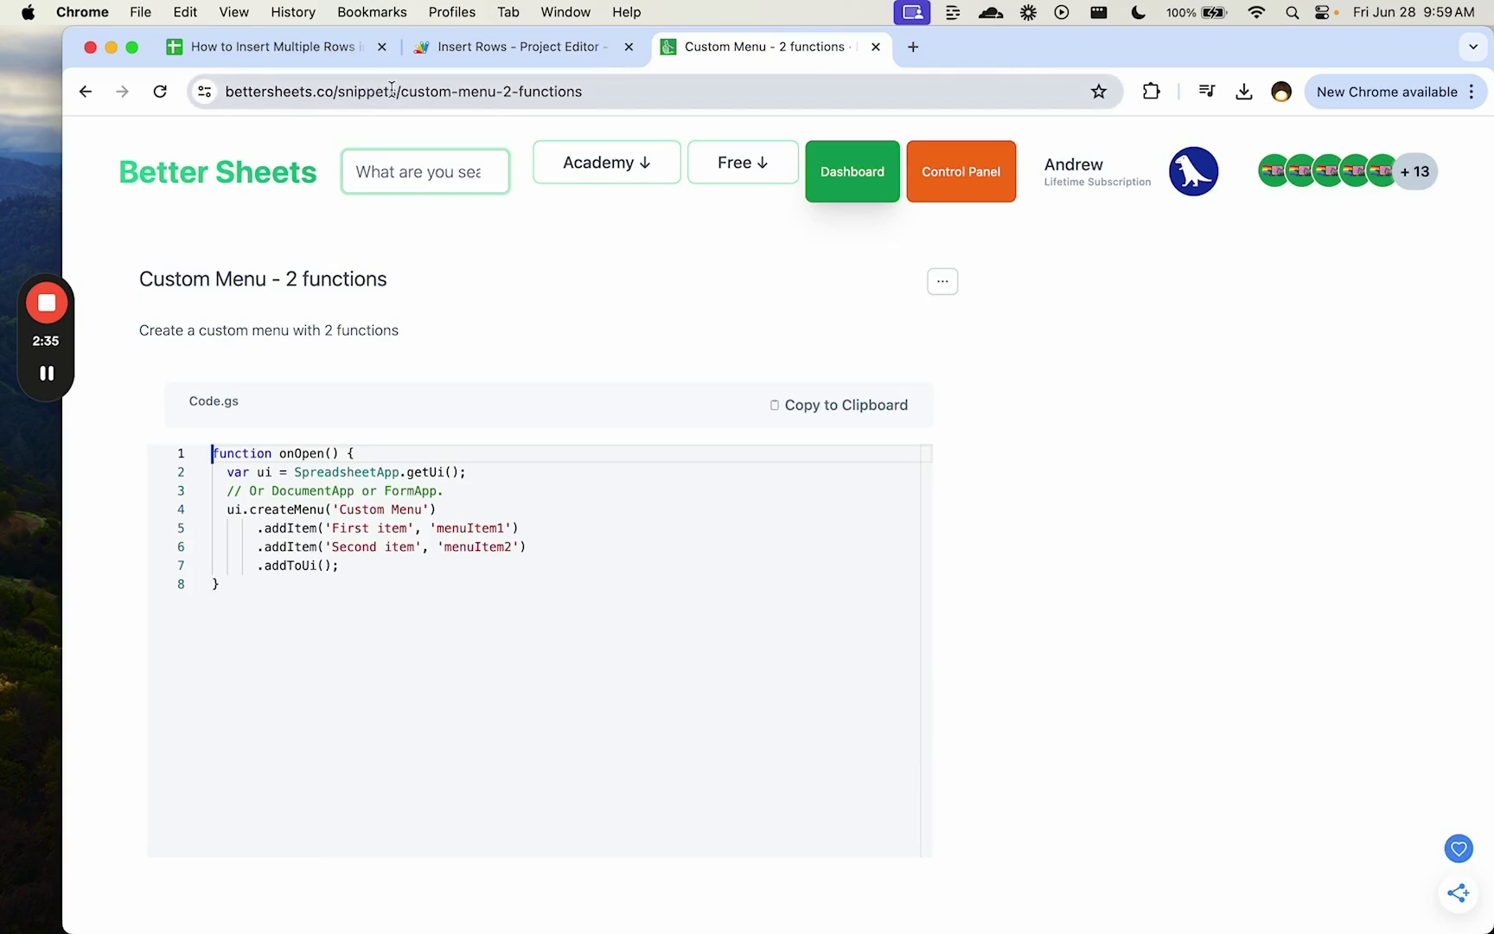
drag(397, 89, 606, 93)
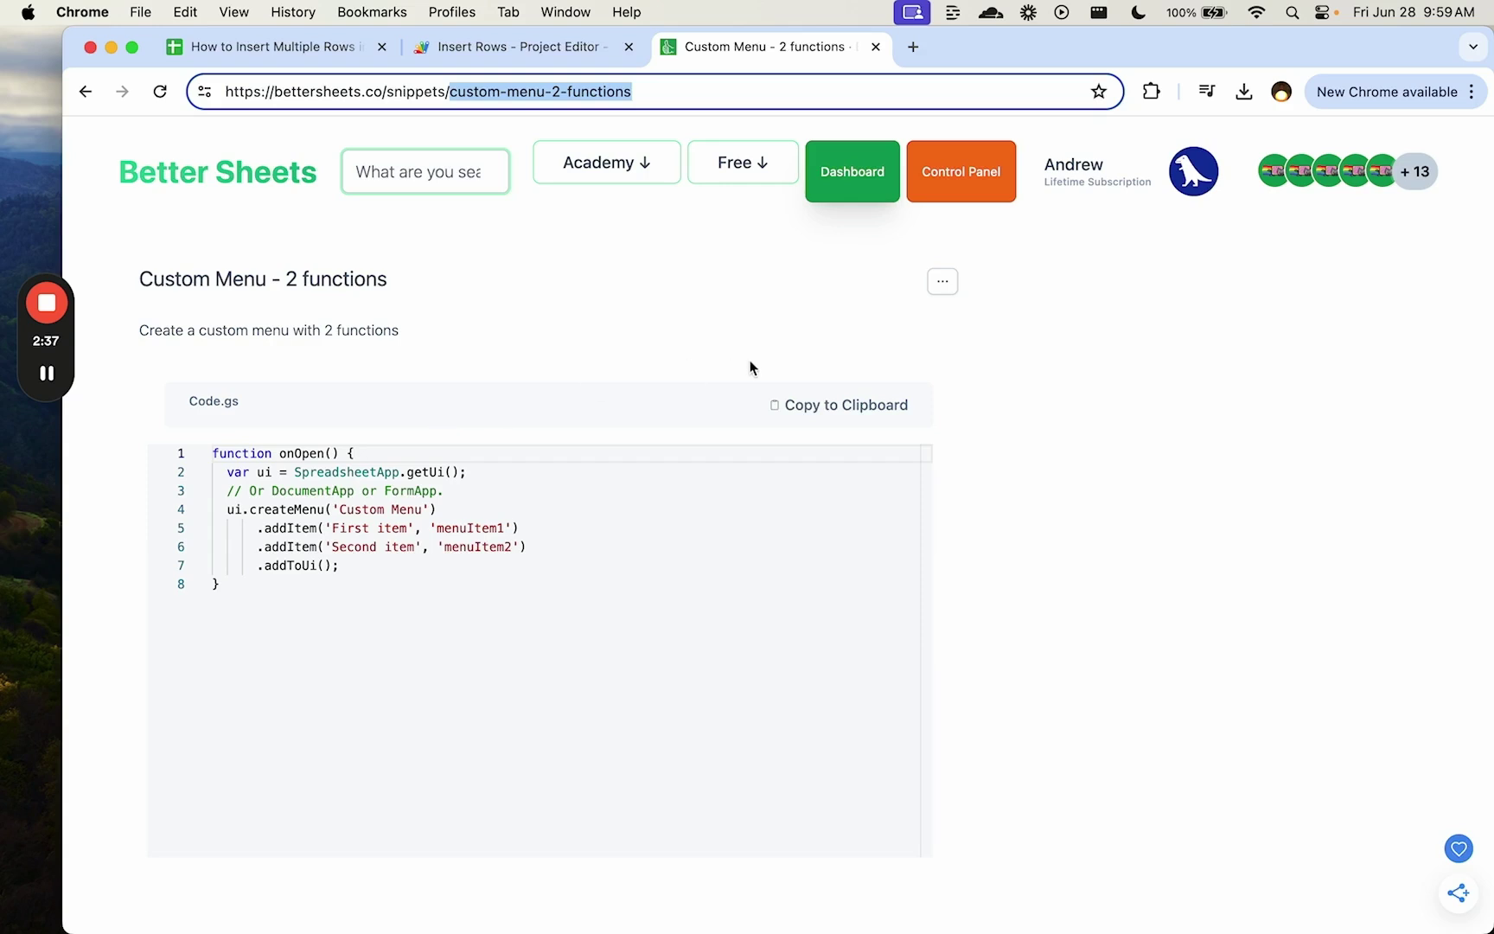
click(786, 401)
- Paste the onOpen snippet at the top, naming the menu 'Automations Menu' and first item 'Insert 5 Rows'
click(543, 52)
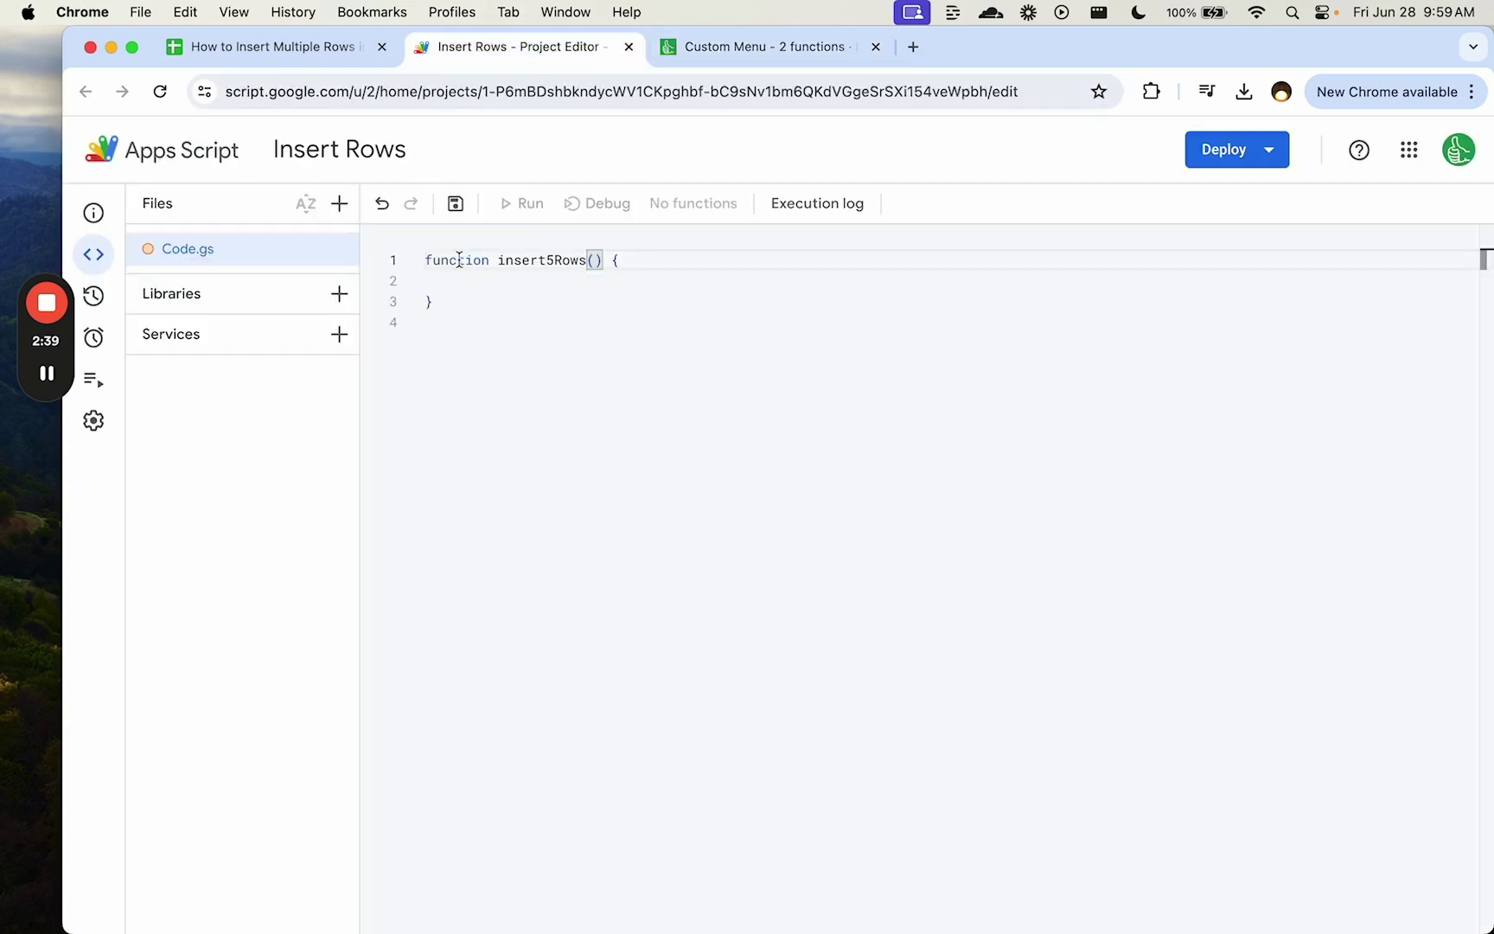
click(425, 260)
key(Return)
key(Return)
key(Up)
key(Up)
key(super+v)
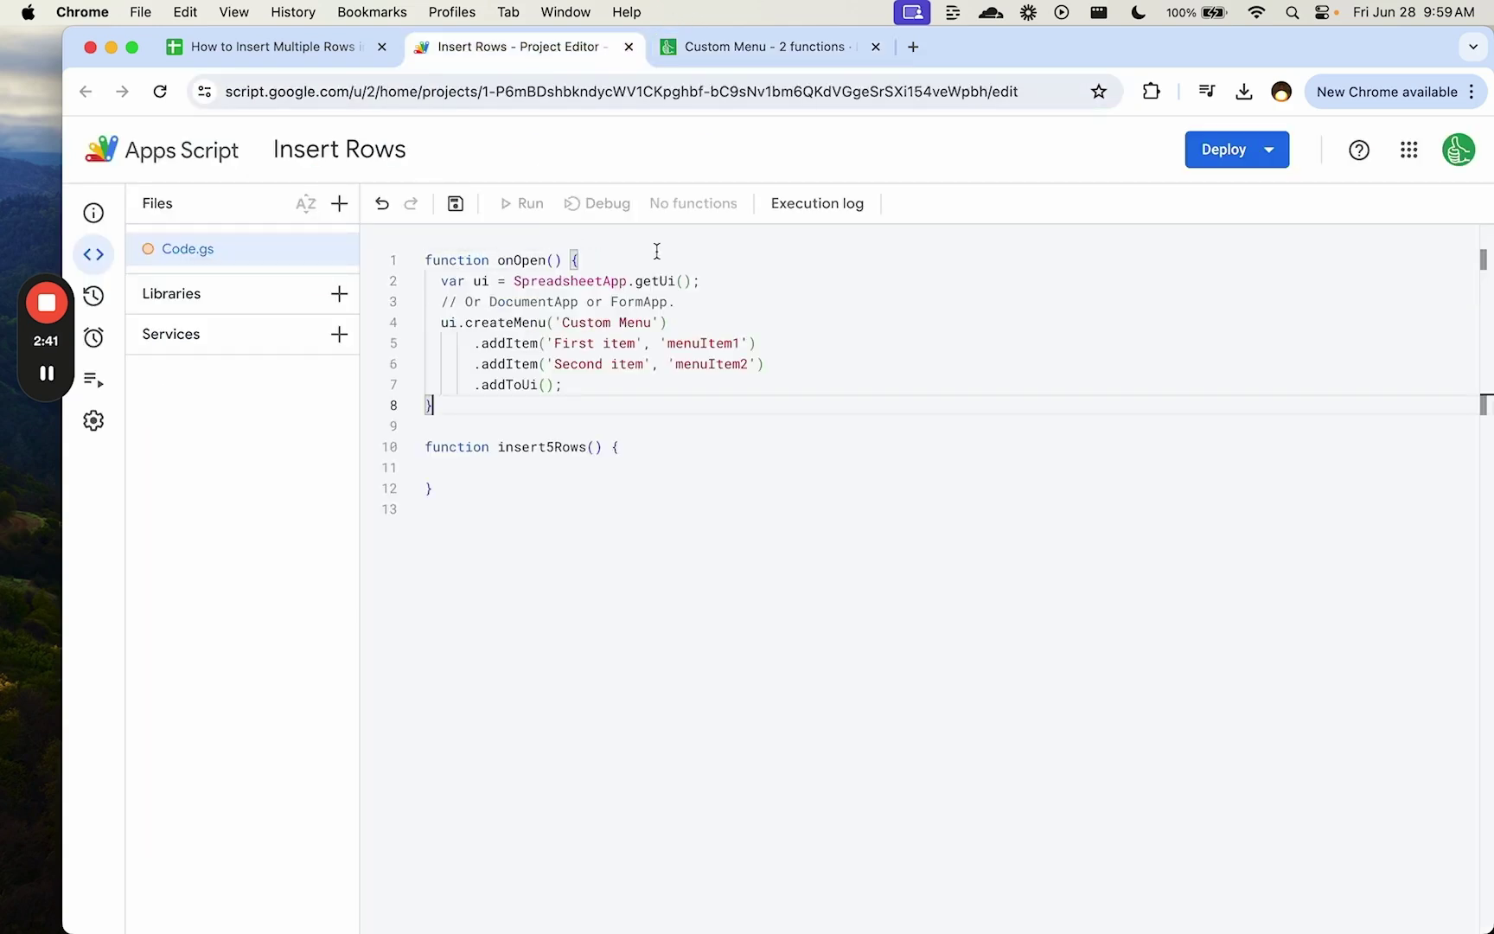
double_click(573, 322)
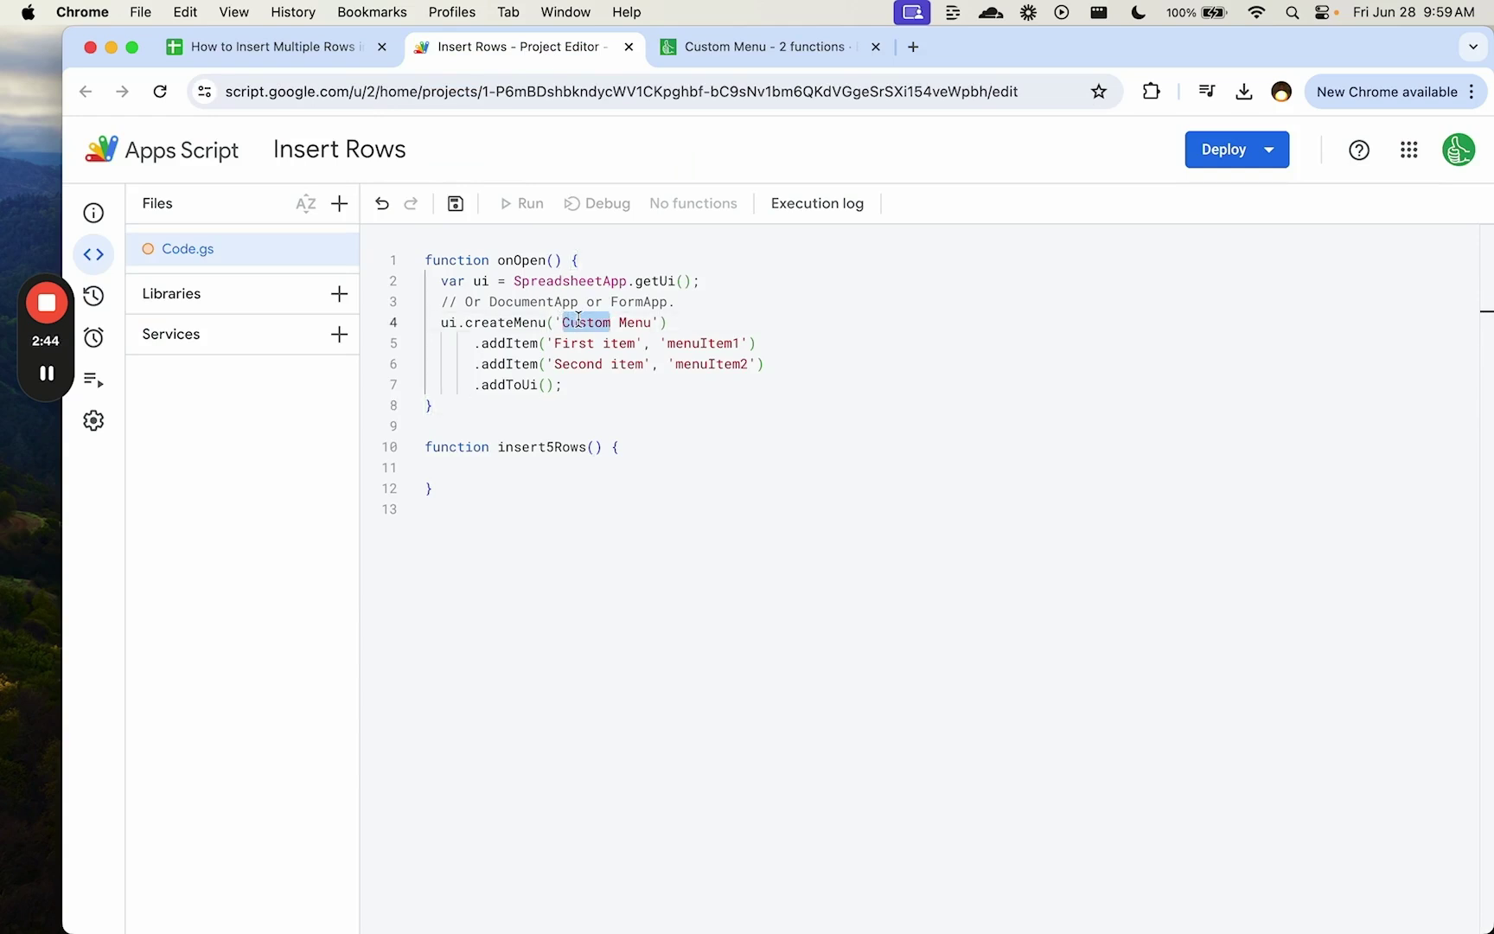
text(Automations)
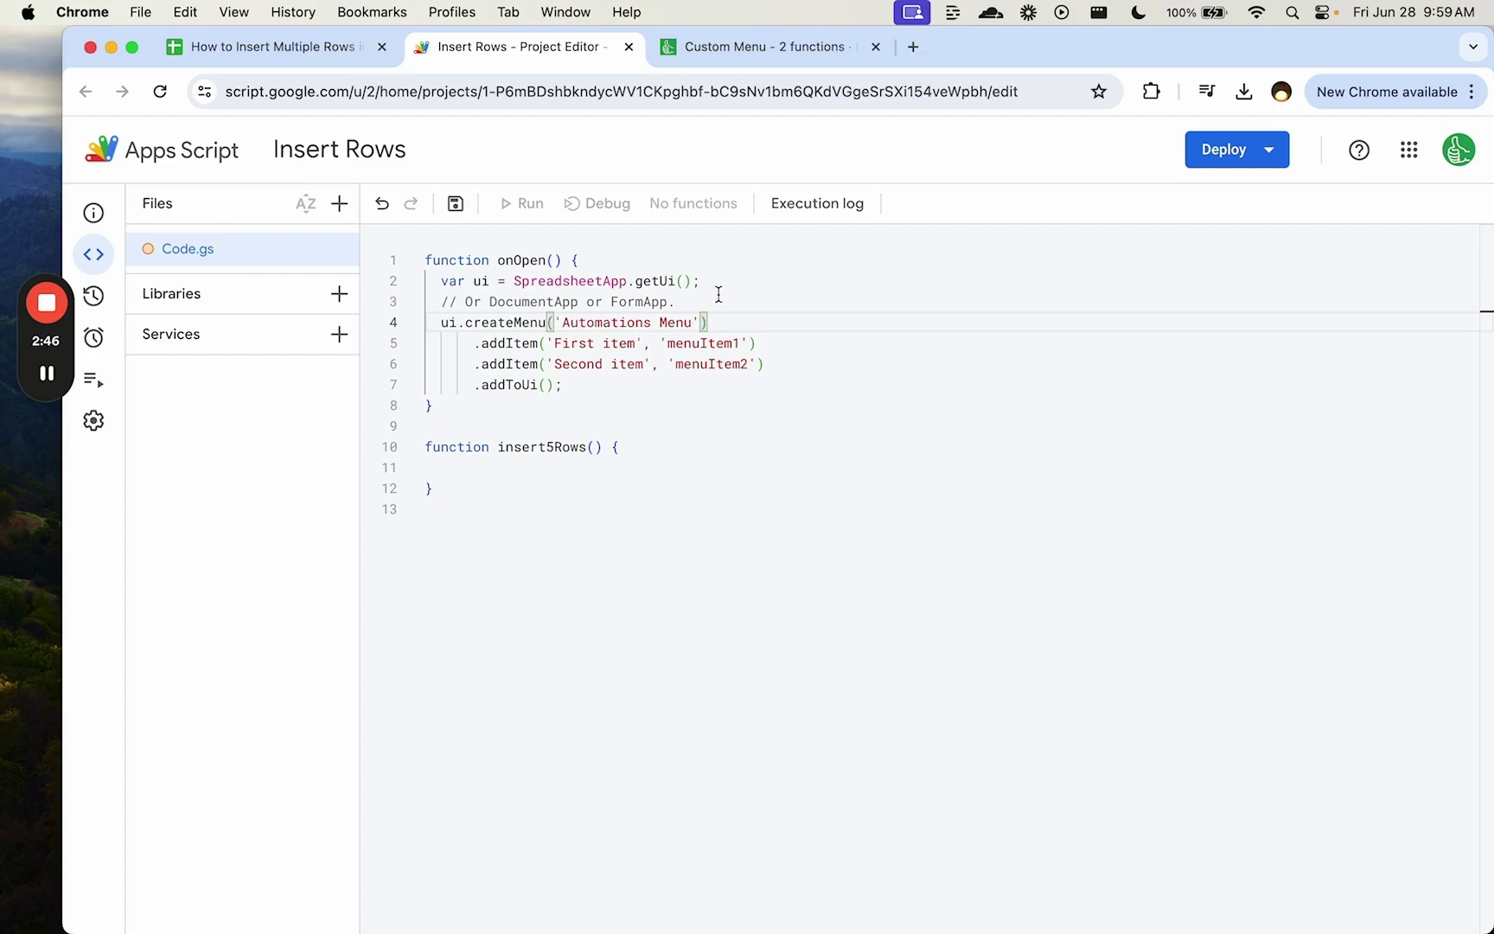
click(691, 343)
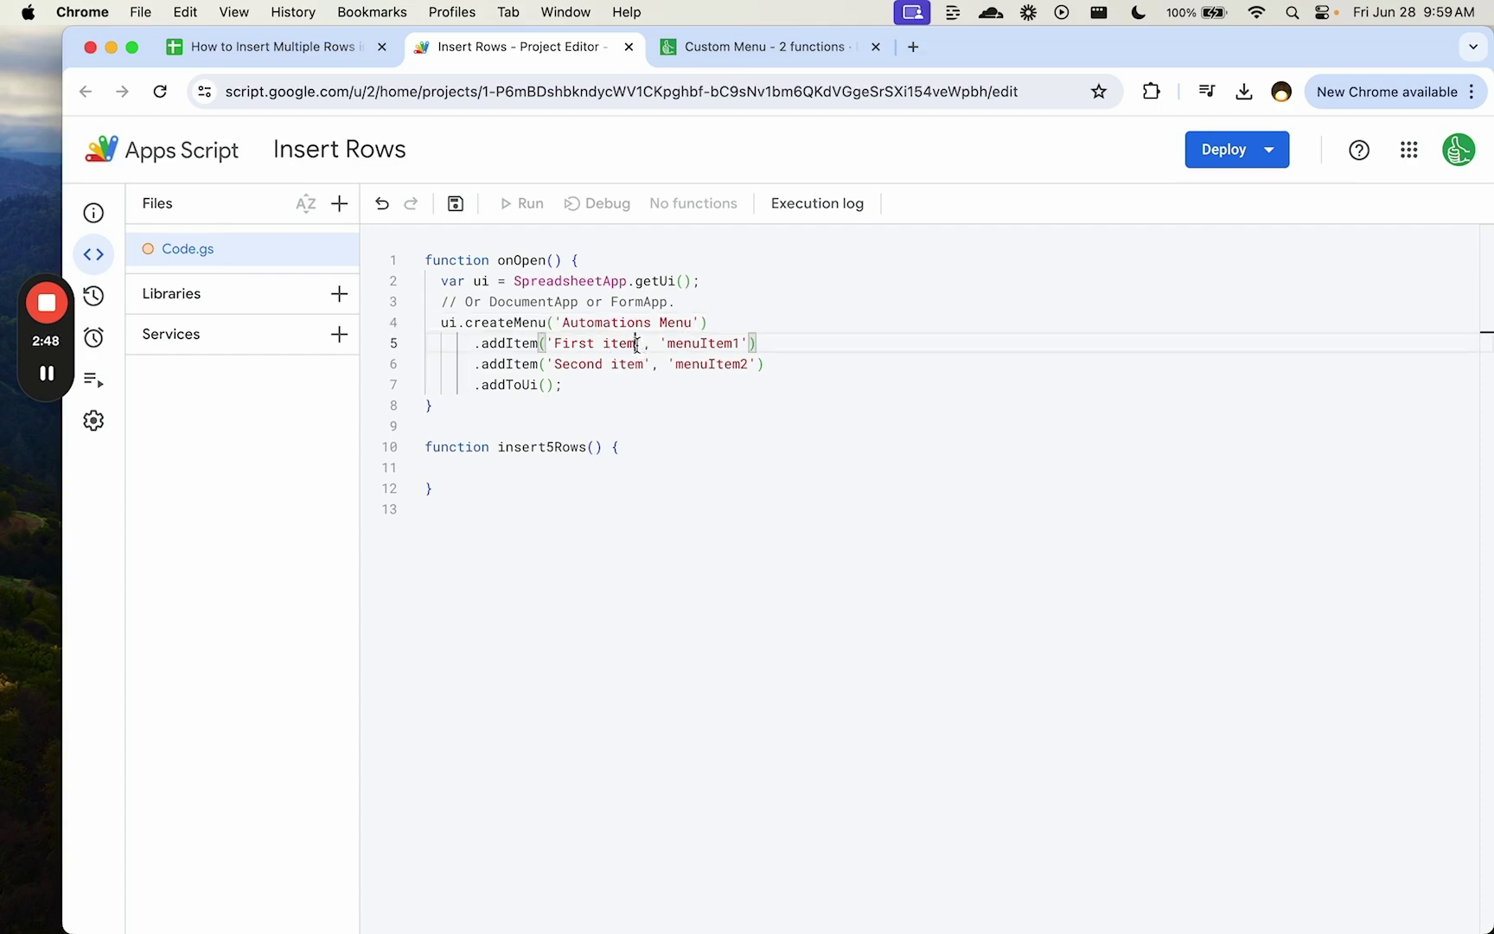
drag(636, 345, 561, 344)
text(Insert 5 Row)
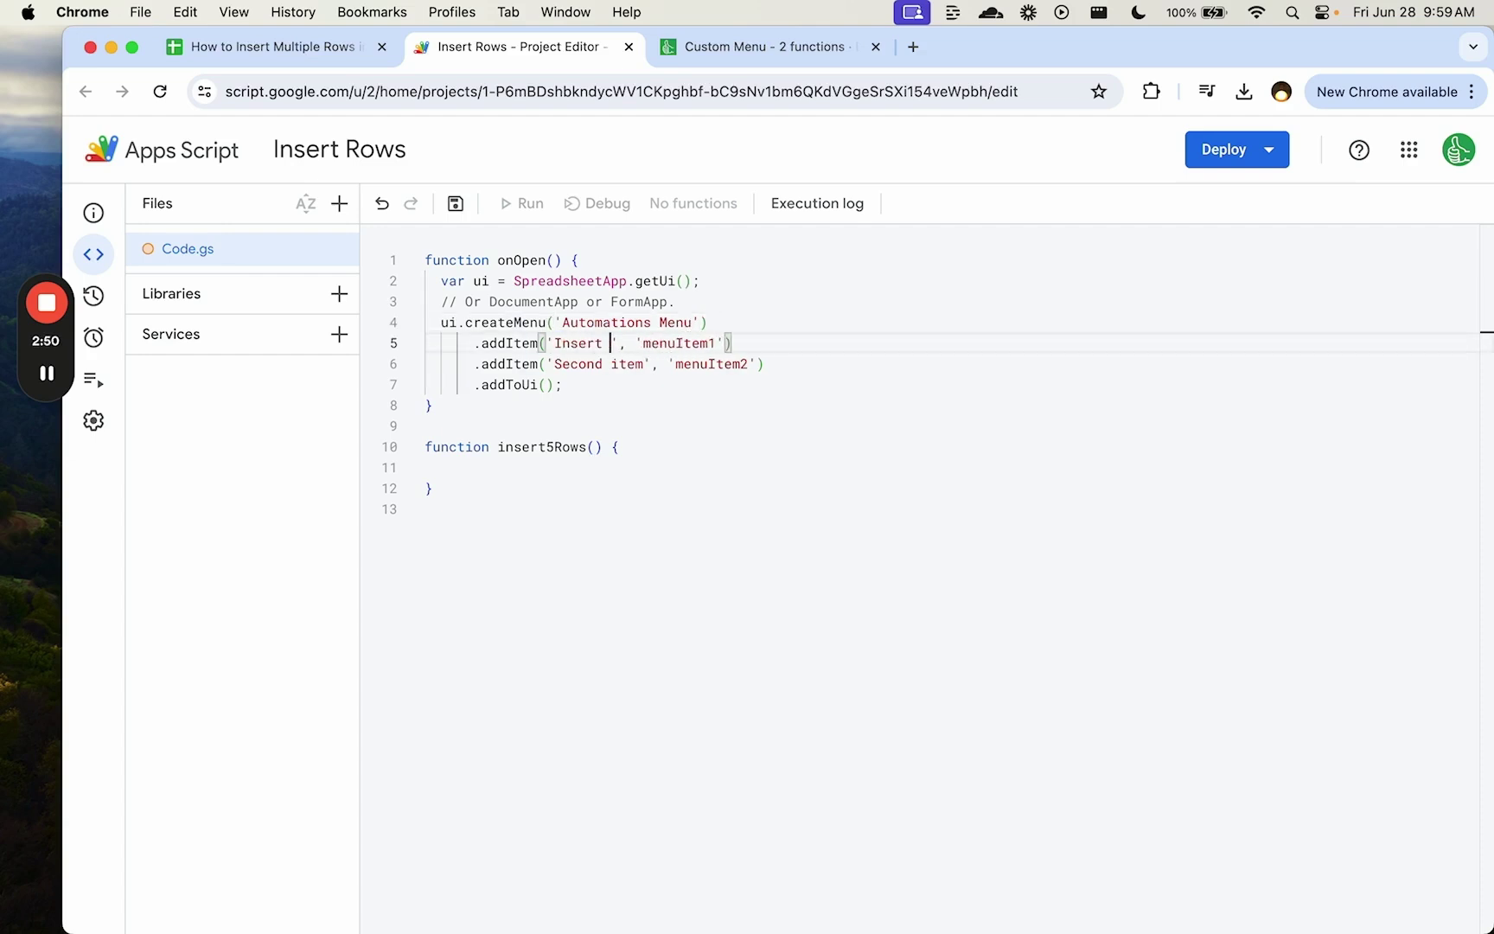
text(s)
- Point the menu item at insert5Rows and delete the second addItem line
click(534, 447)
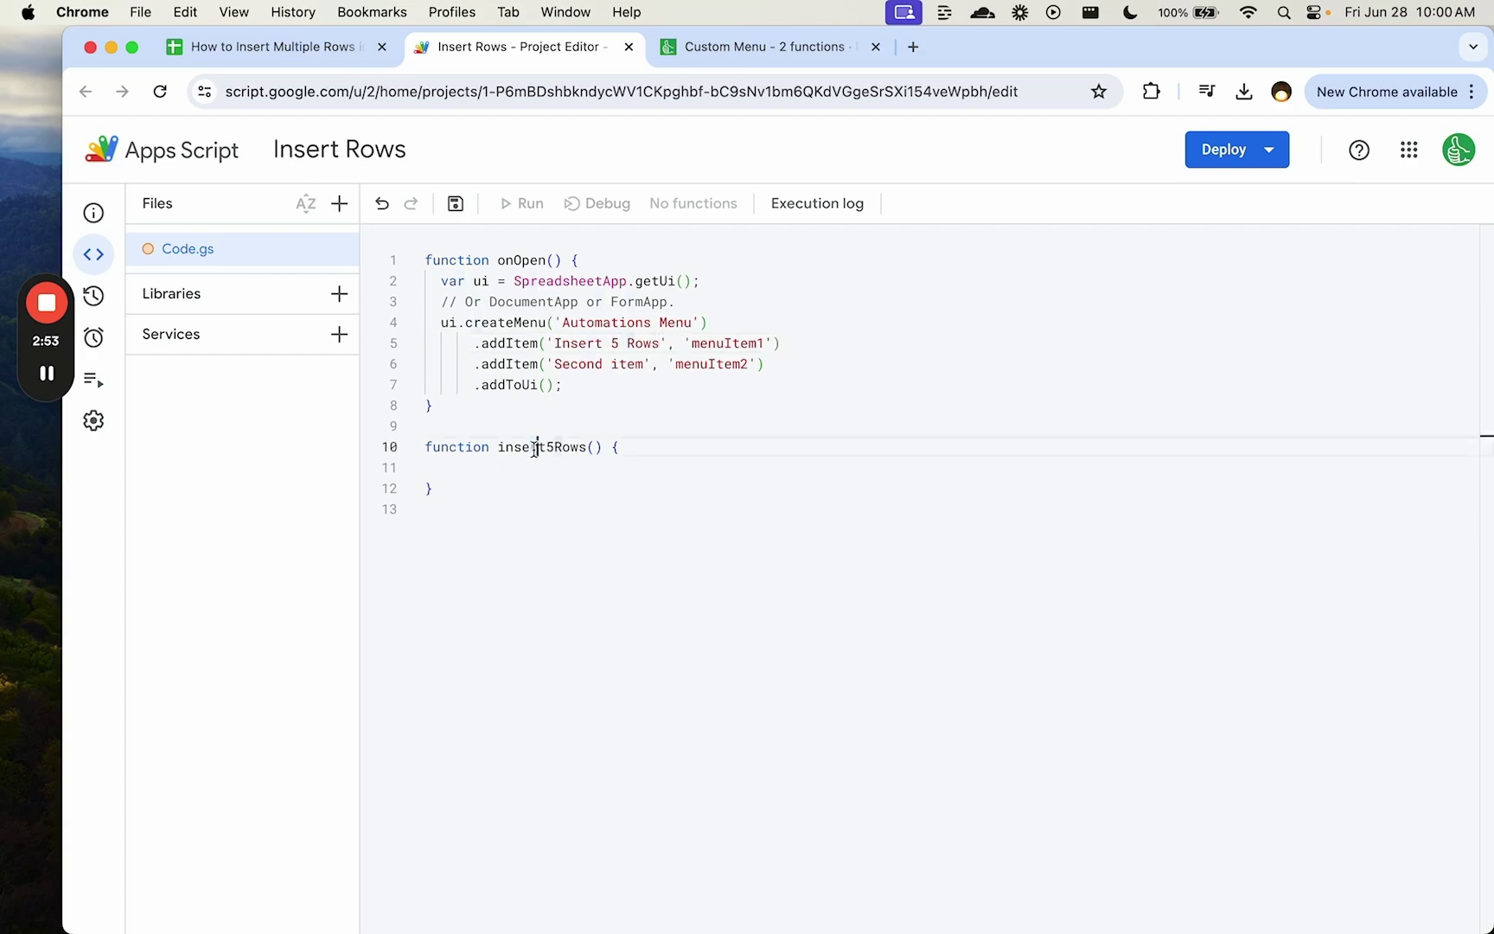
key(super+c)
double_click(713, 343)
key(super+v)
key(super+z)
double_click(534, 447)
key(super+c)
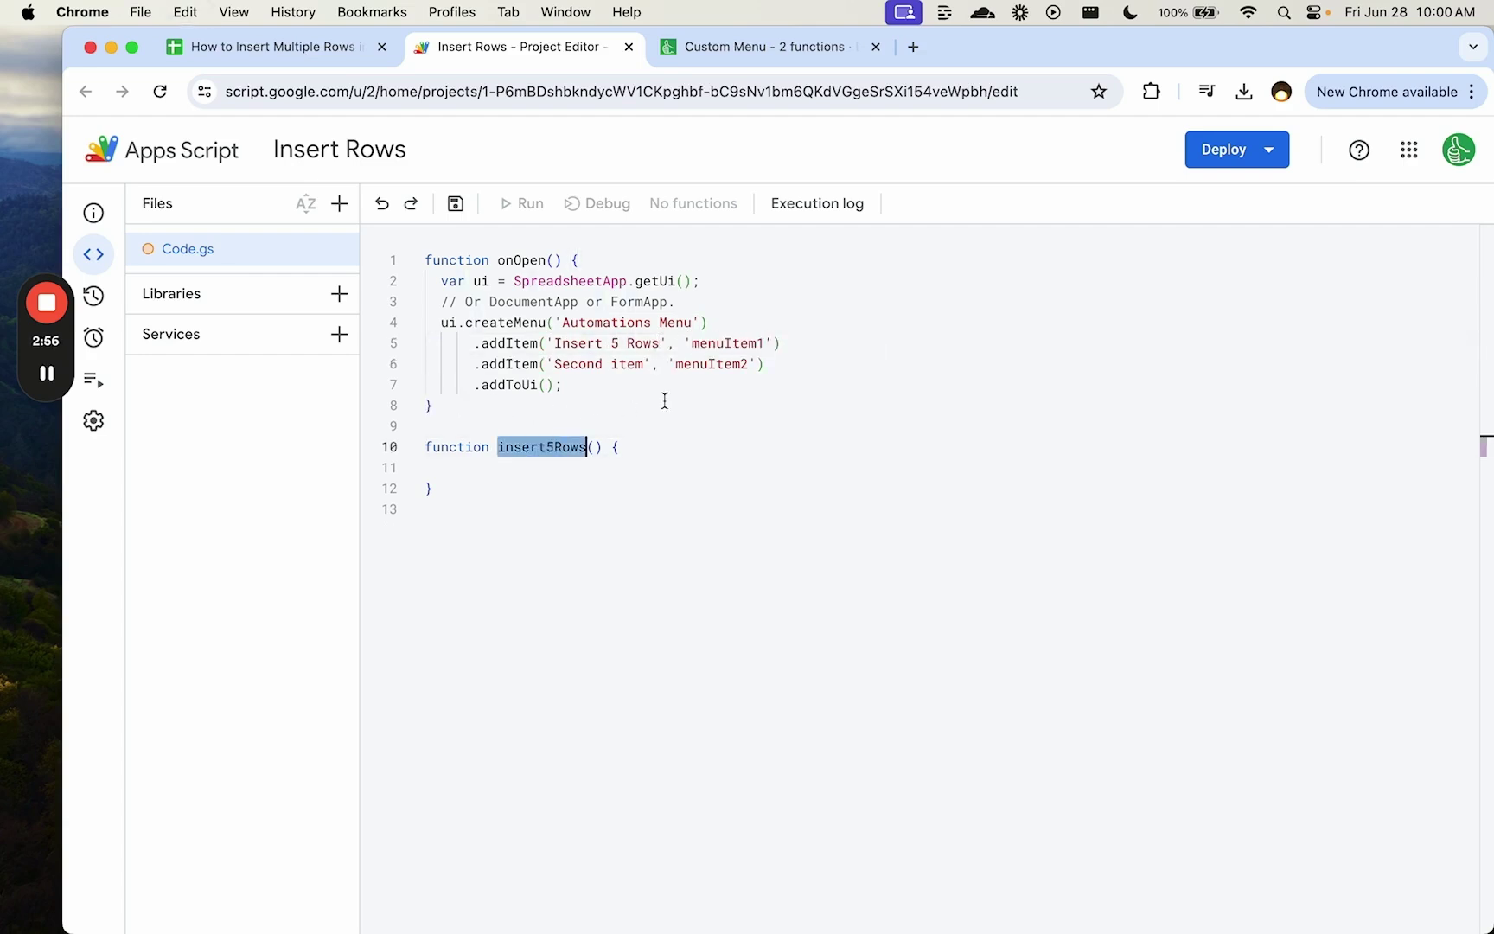
double_click(734, 344)
key(super+v)
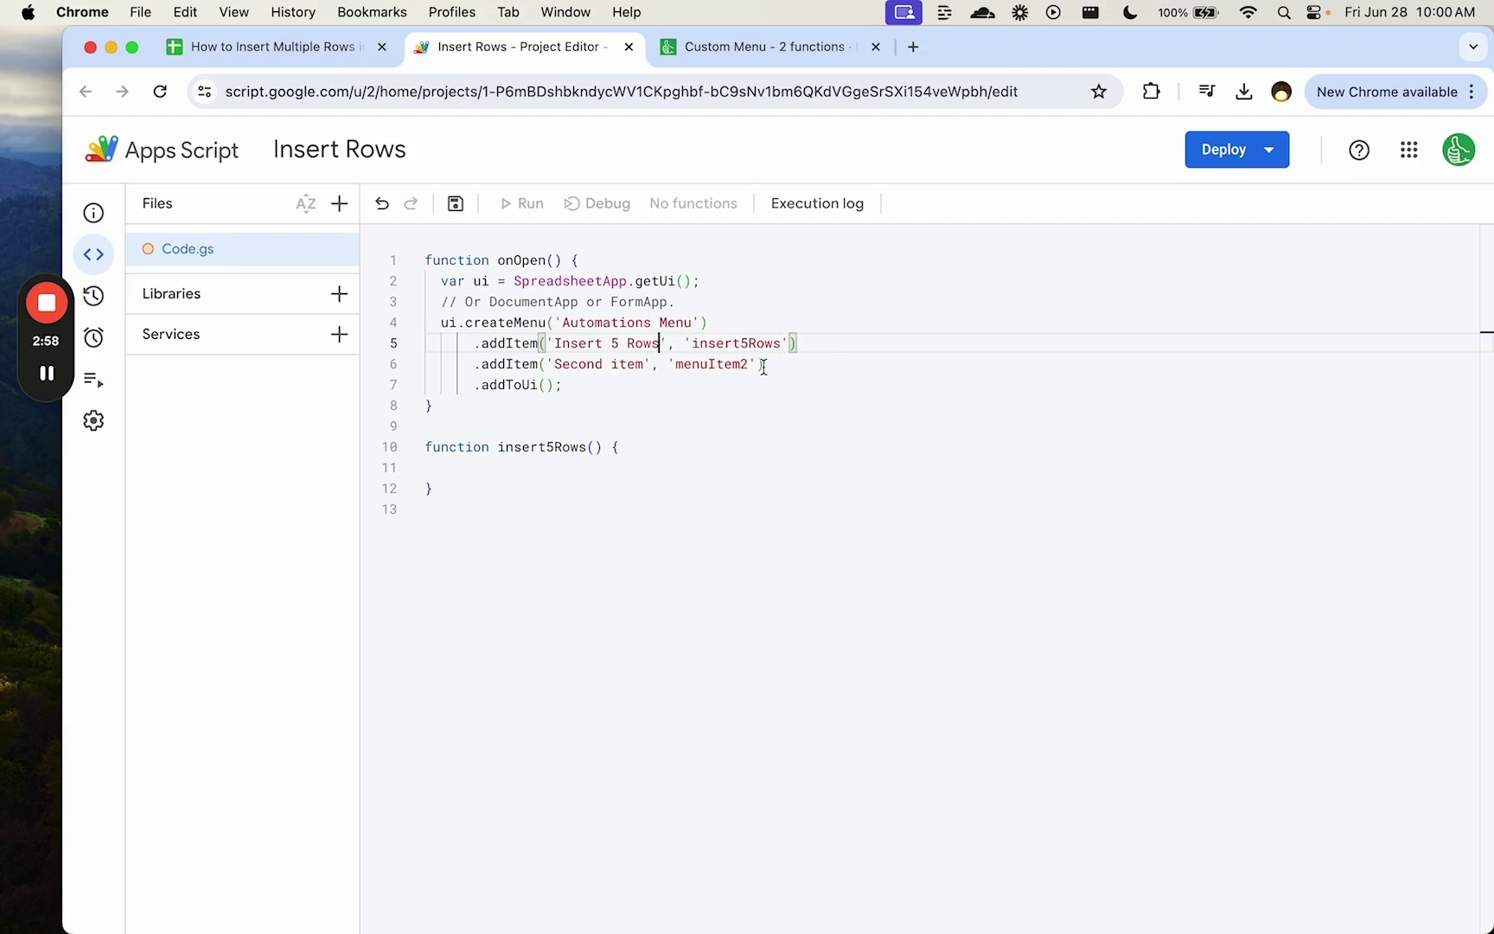
drag(763, 366, 417, 363)
key(BackSpace)
key(BackSpace)
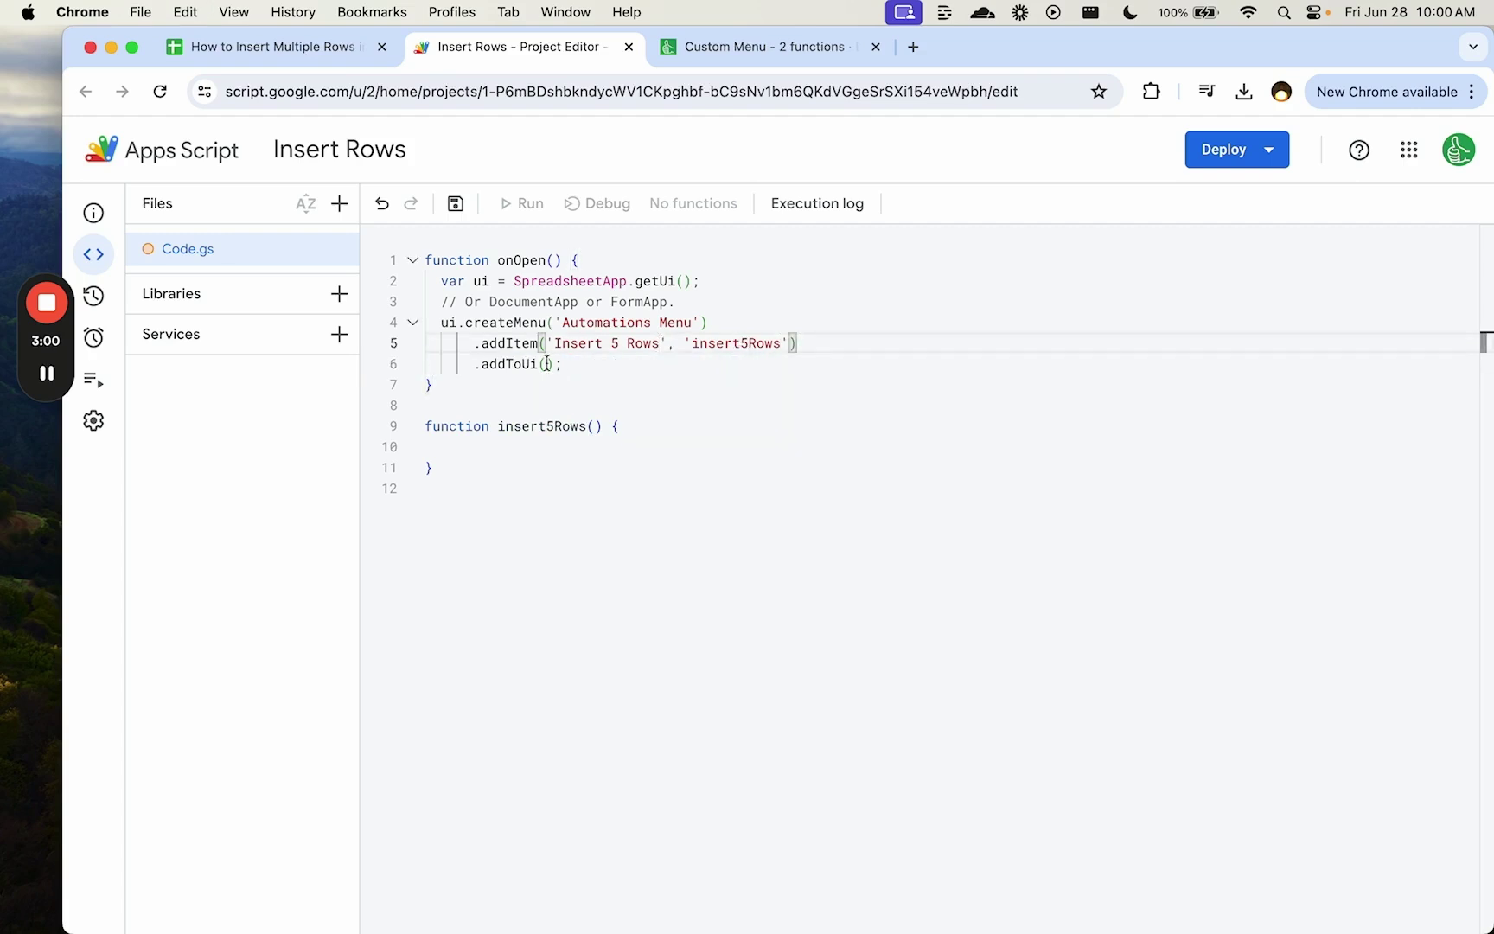
- Save, then start a line in insert5Rows with SpreadsheetApp.getActiveSheet()
key(super+s)
click(657, 427)
key(Return)
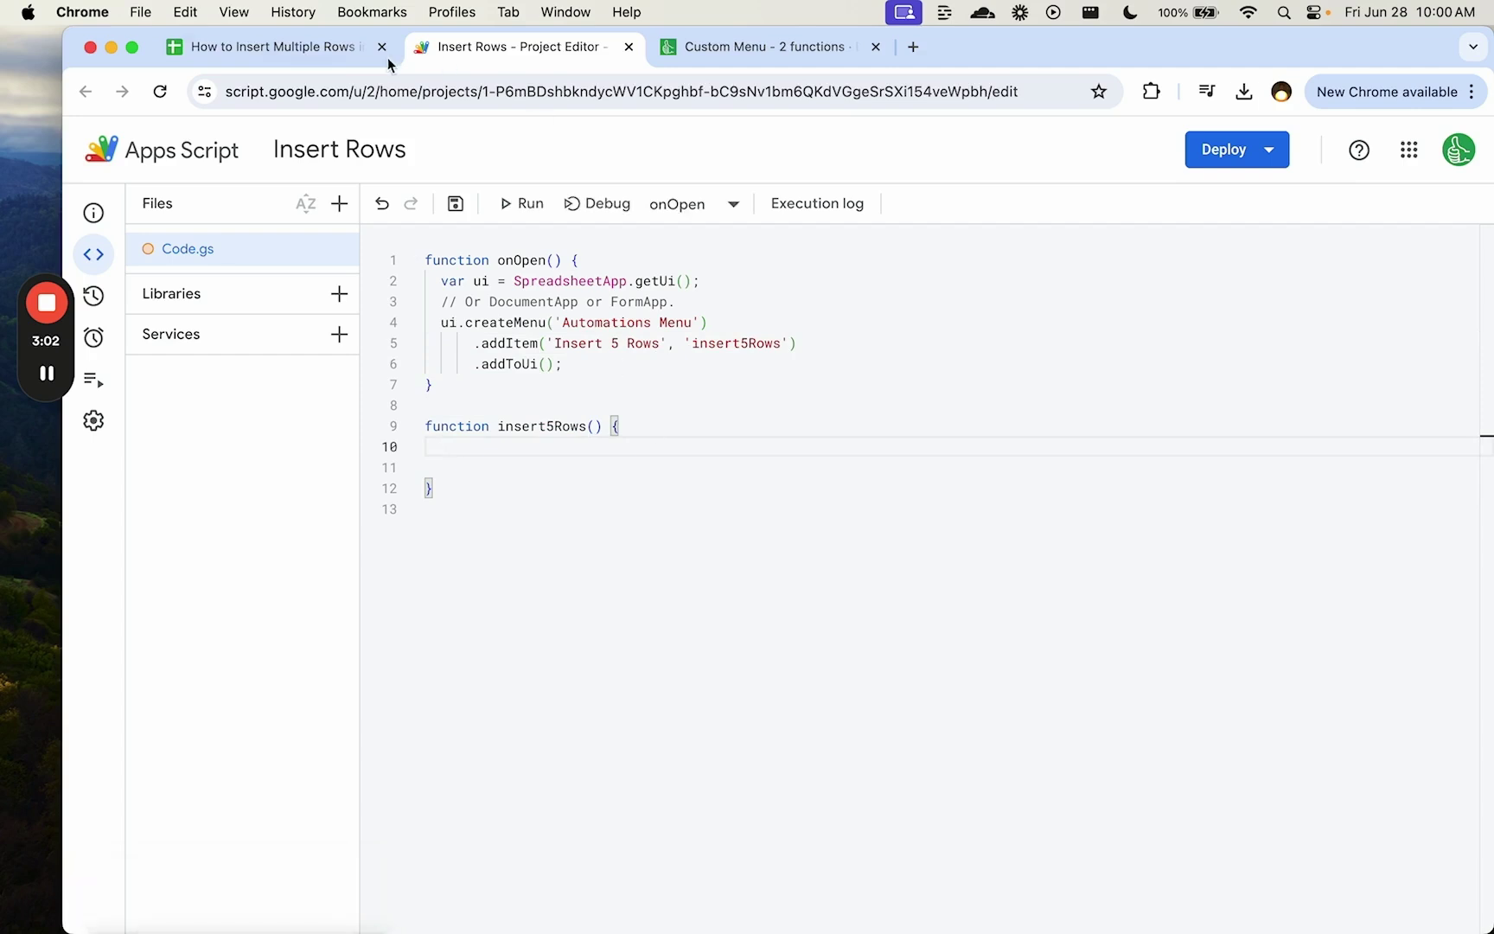
text(SpreadsheetApp)
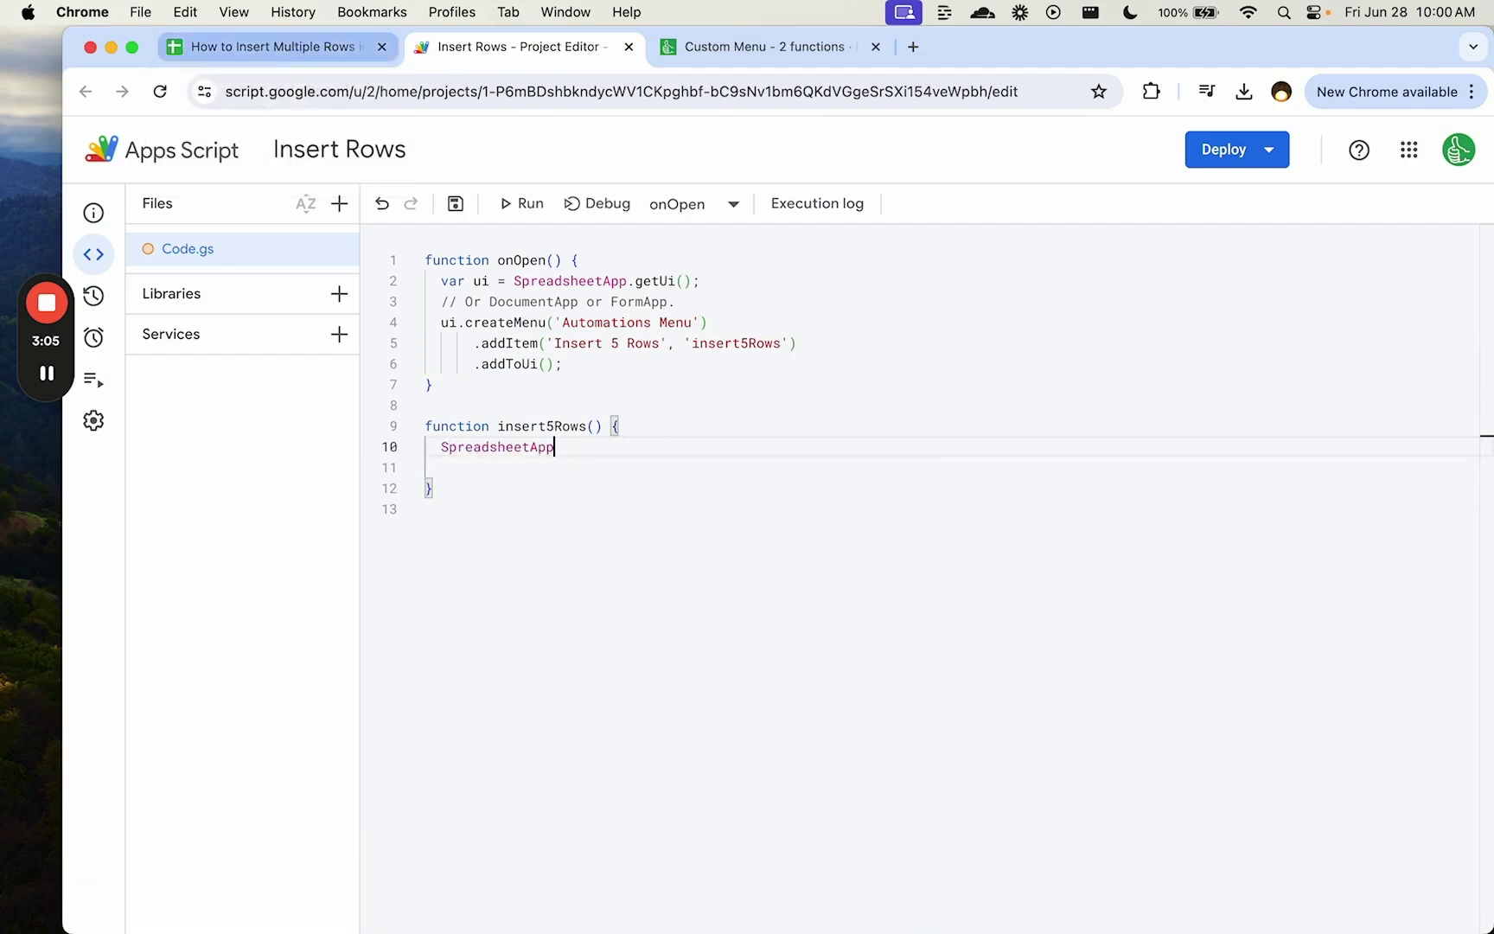
text(.get)
key(Down)
key(Down)
key(Down)
key(Down)
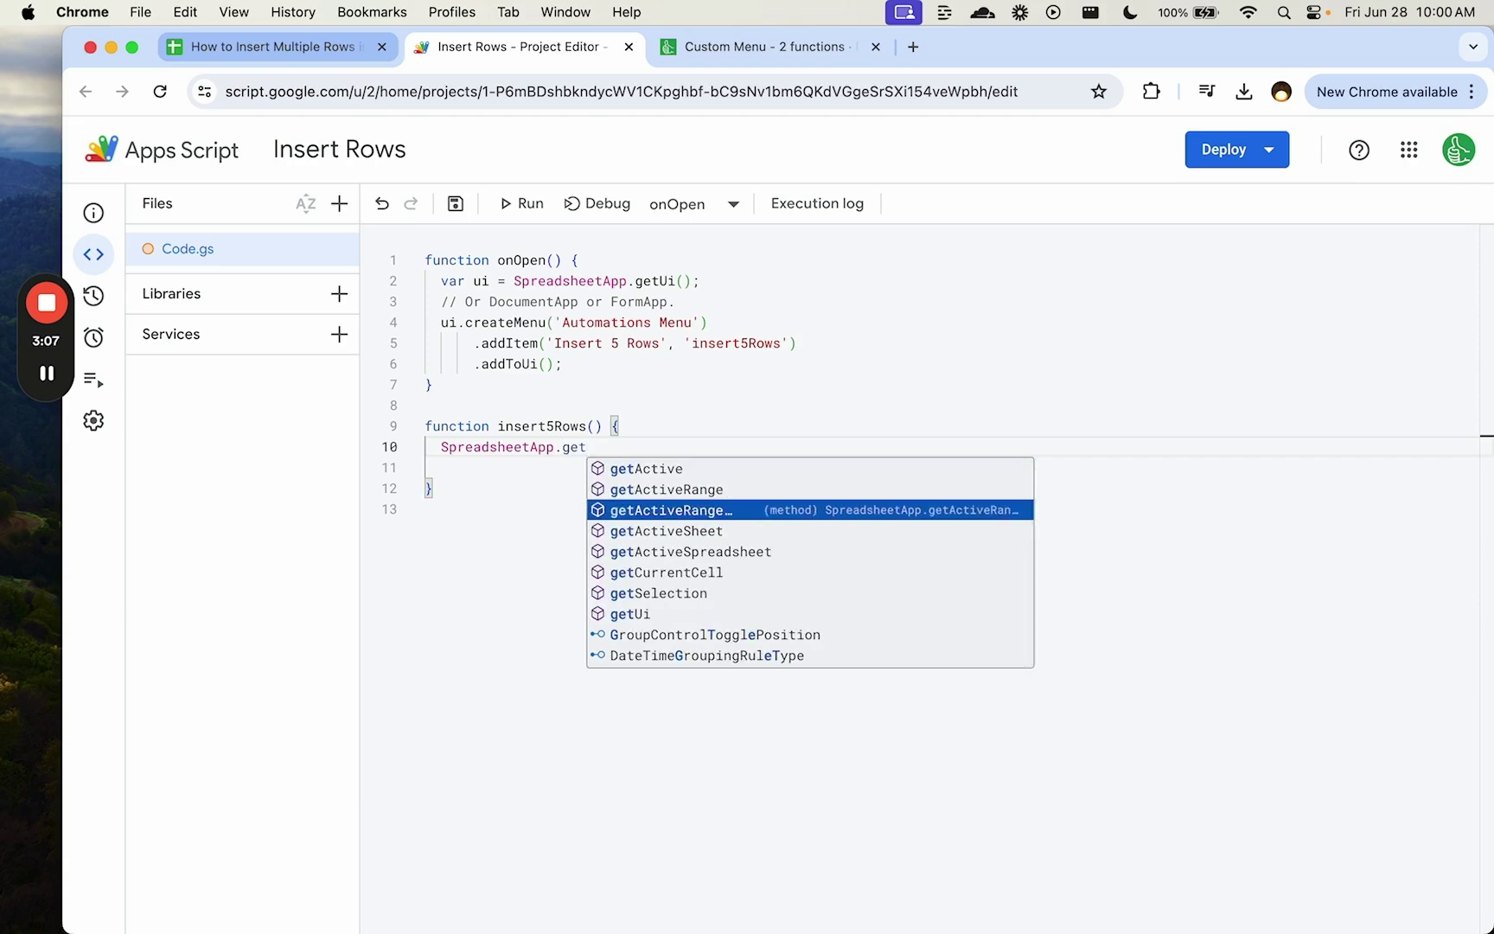
key(Return)
text(().getSh)
key(BackSpace)
key(BackSpace)
key(BackSpace)
key(BackSpace)
key(BackSpace)
key(BackSpace)
key(BackSpace)
key(BackSpace)
key(BackSpace)
key(BackSpace)
key(BackSpace)
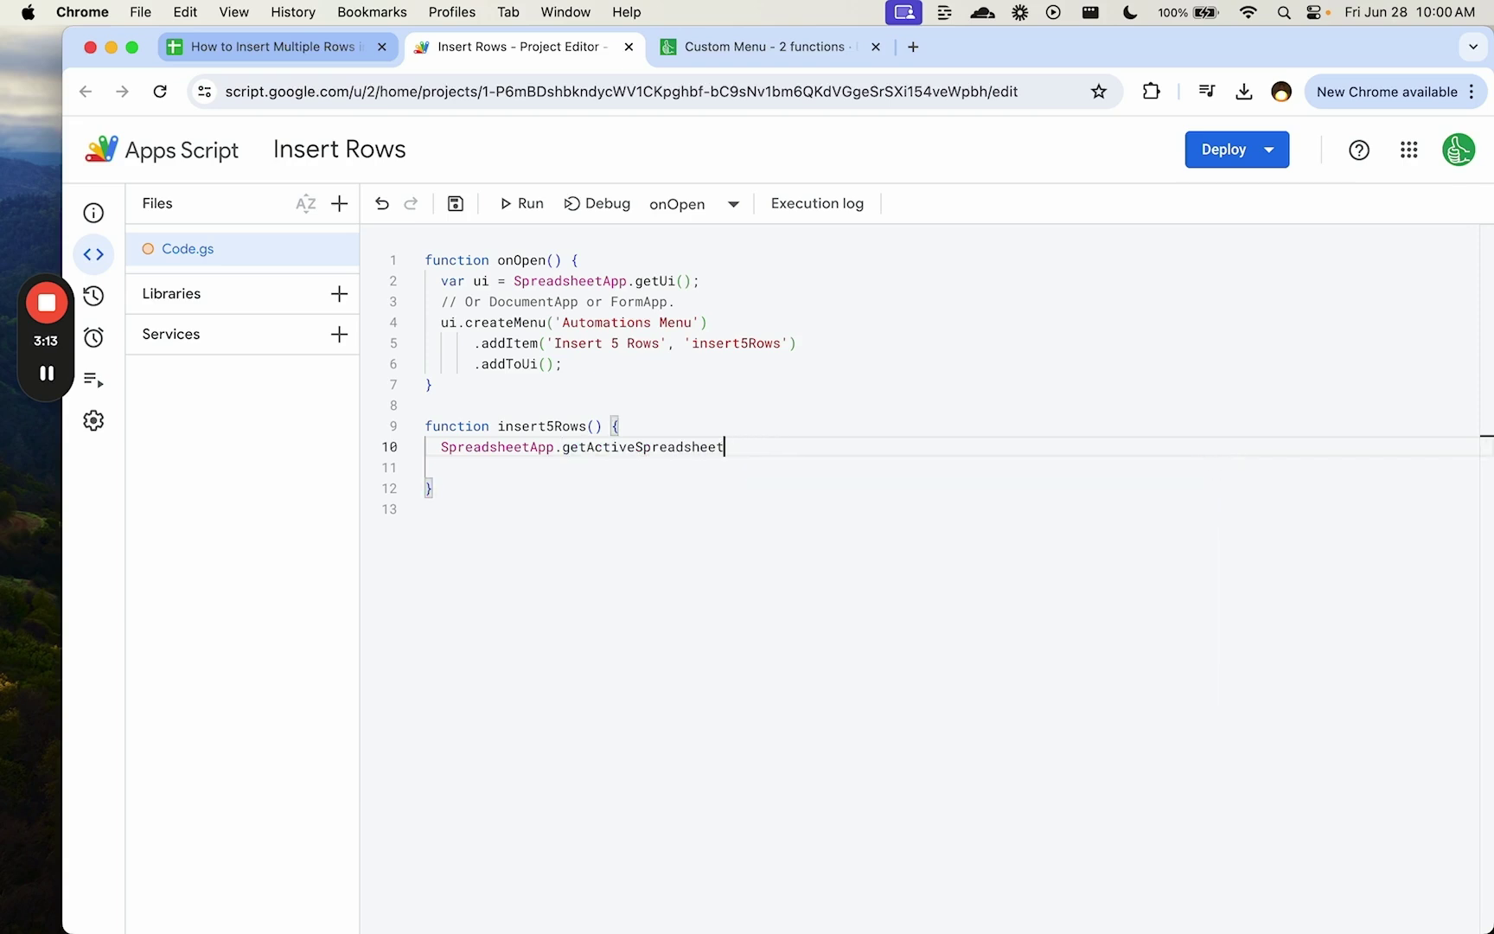
key(BackSpace)
key(BackSpace)
key(BackSpace)
key(BackSpace)
key(BackSpace)
key(BackSpace)
key(BackSpace)
key(BackSpace)
text(She)
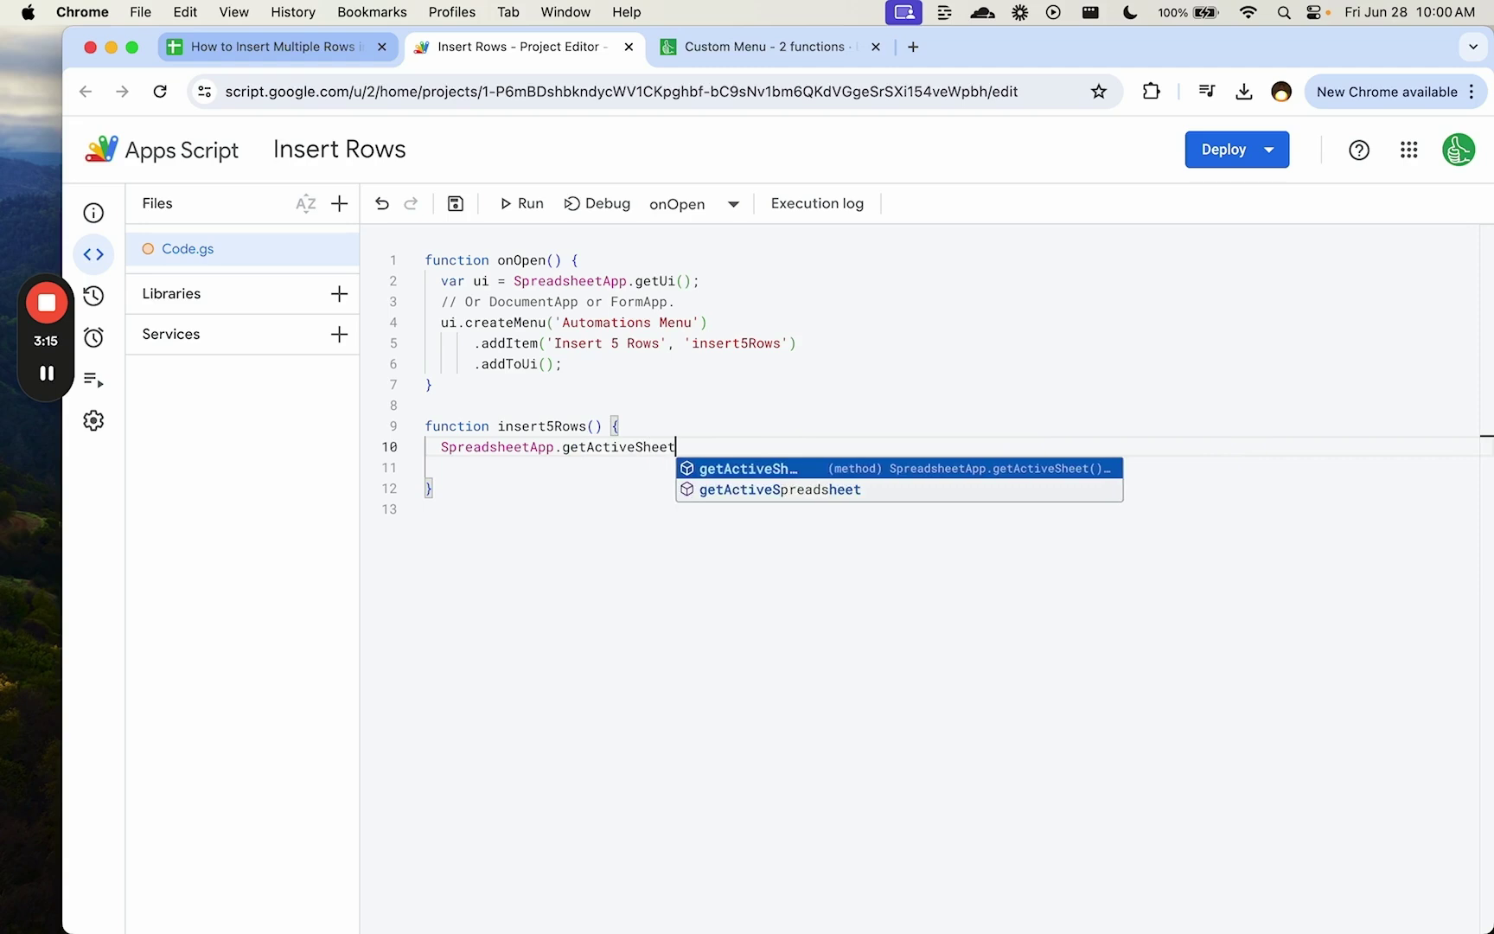
key(Return)
- Append the insertRowsAfter method to the active-sheet call via autocomplete
text(.getRa)
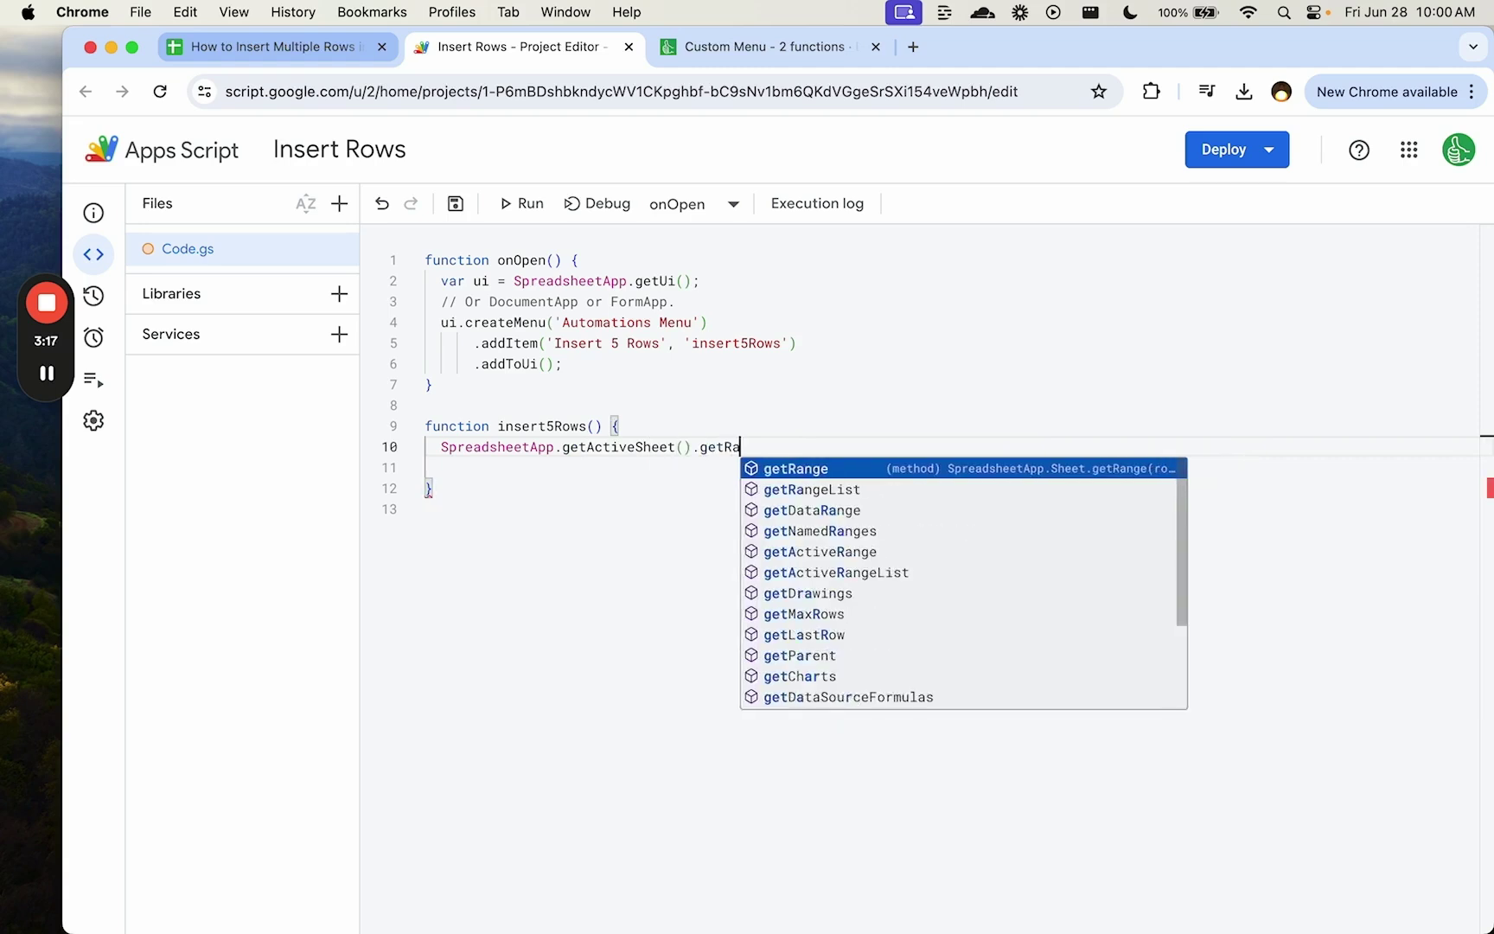
text(nge()
key(BackSpace)
key(BackSpace)
key(BackSpace)
key(BackSpace)
key(BackSpace)
key(BackSpace)
key(BackSpace)
key(BackSpace)
key(BackSpace)
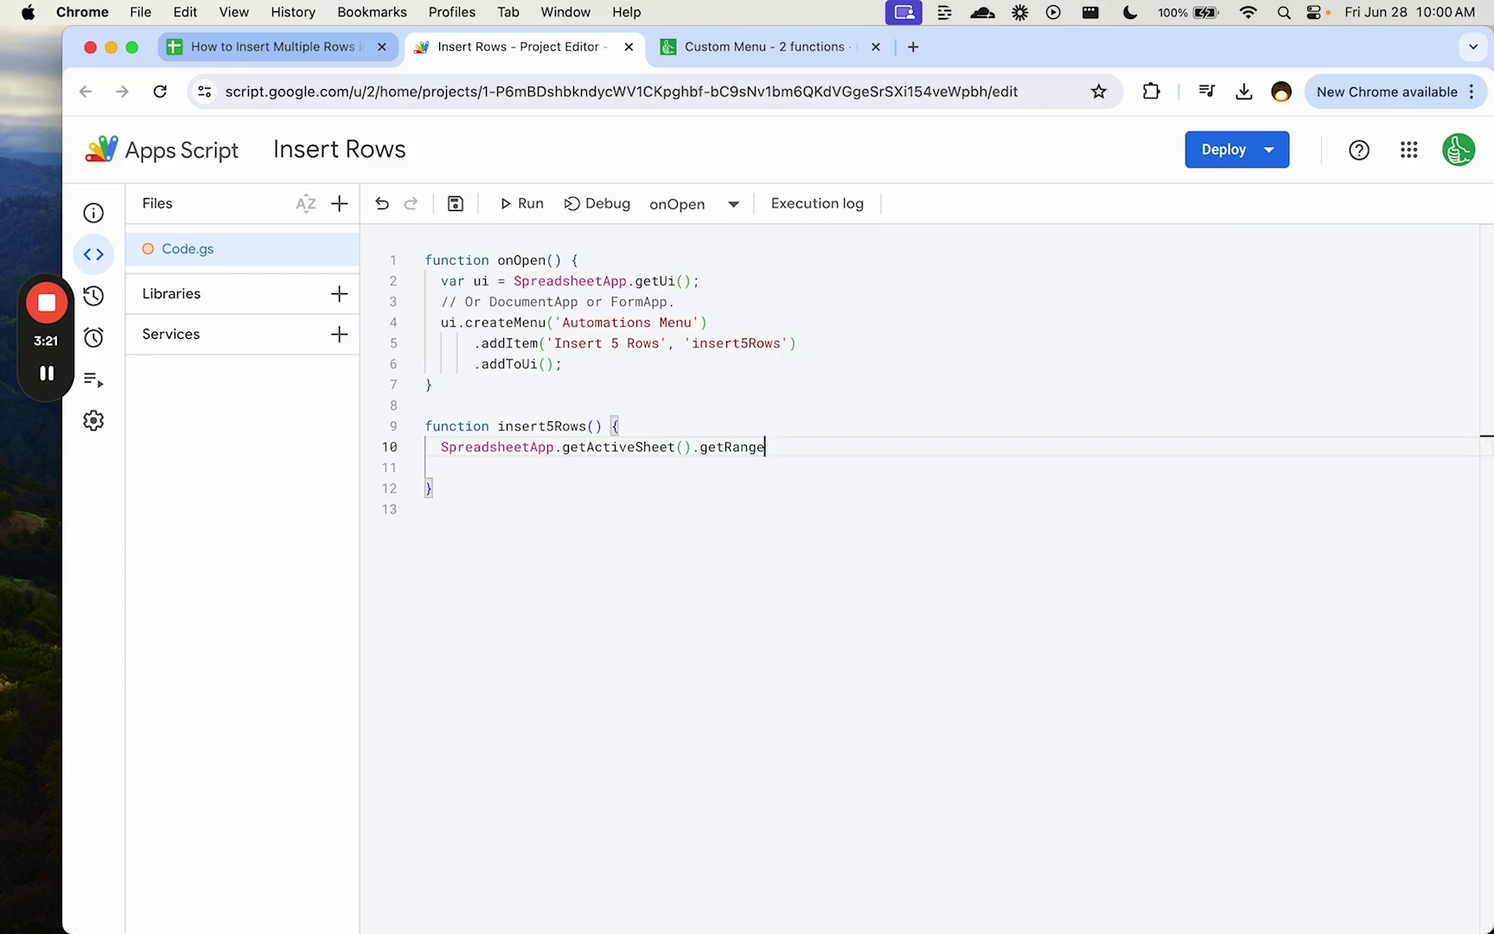
text(insertRo)
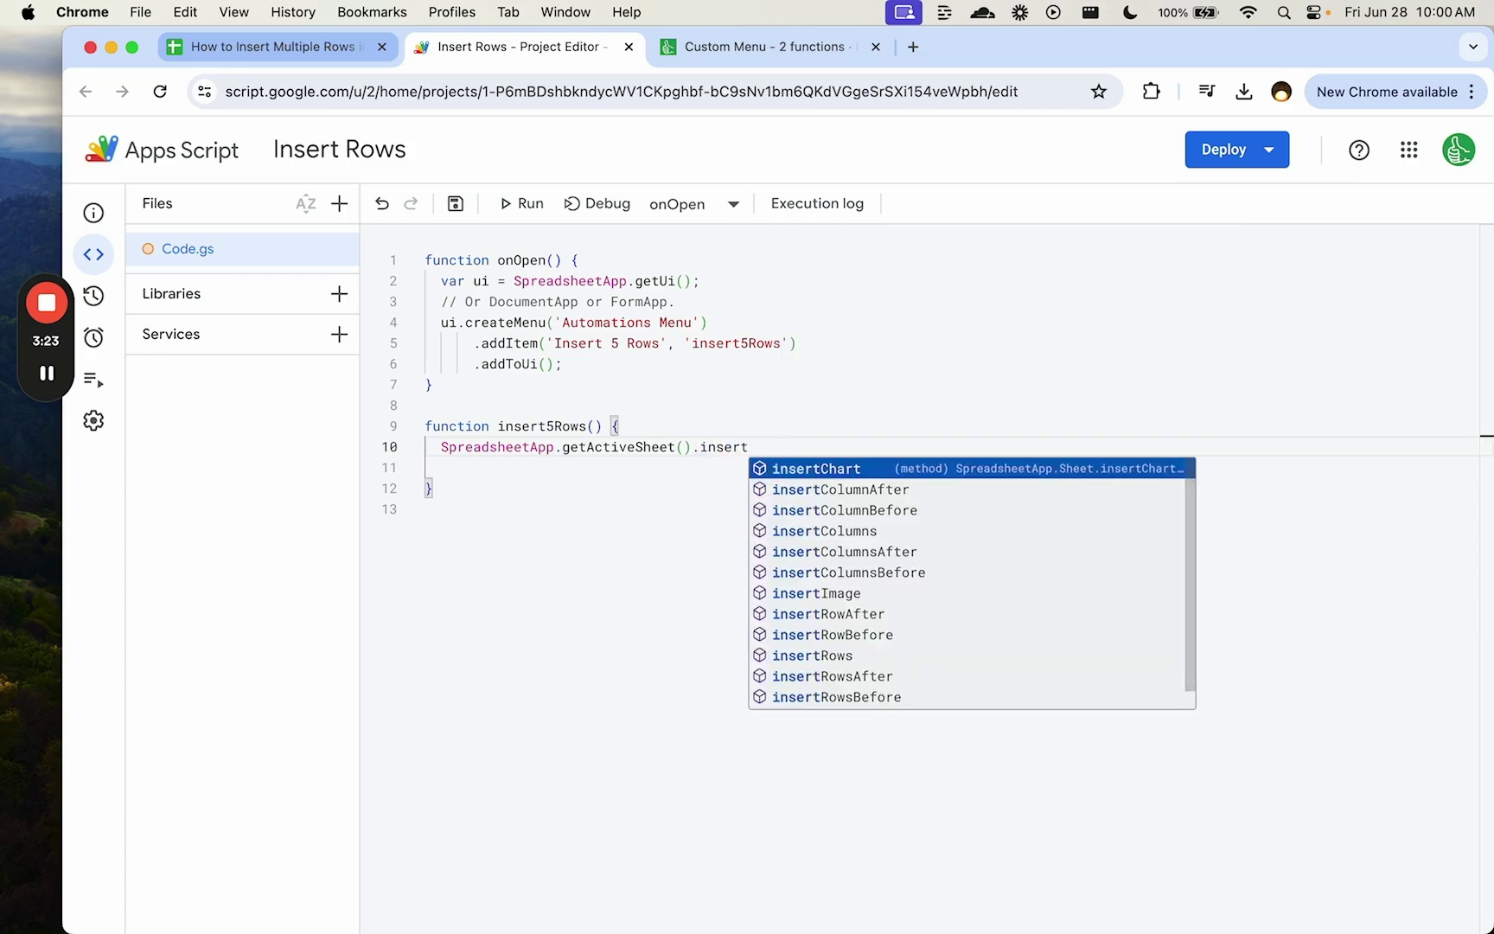
key(Down)
key(Down)
key(Down)
key(Down)
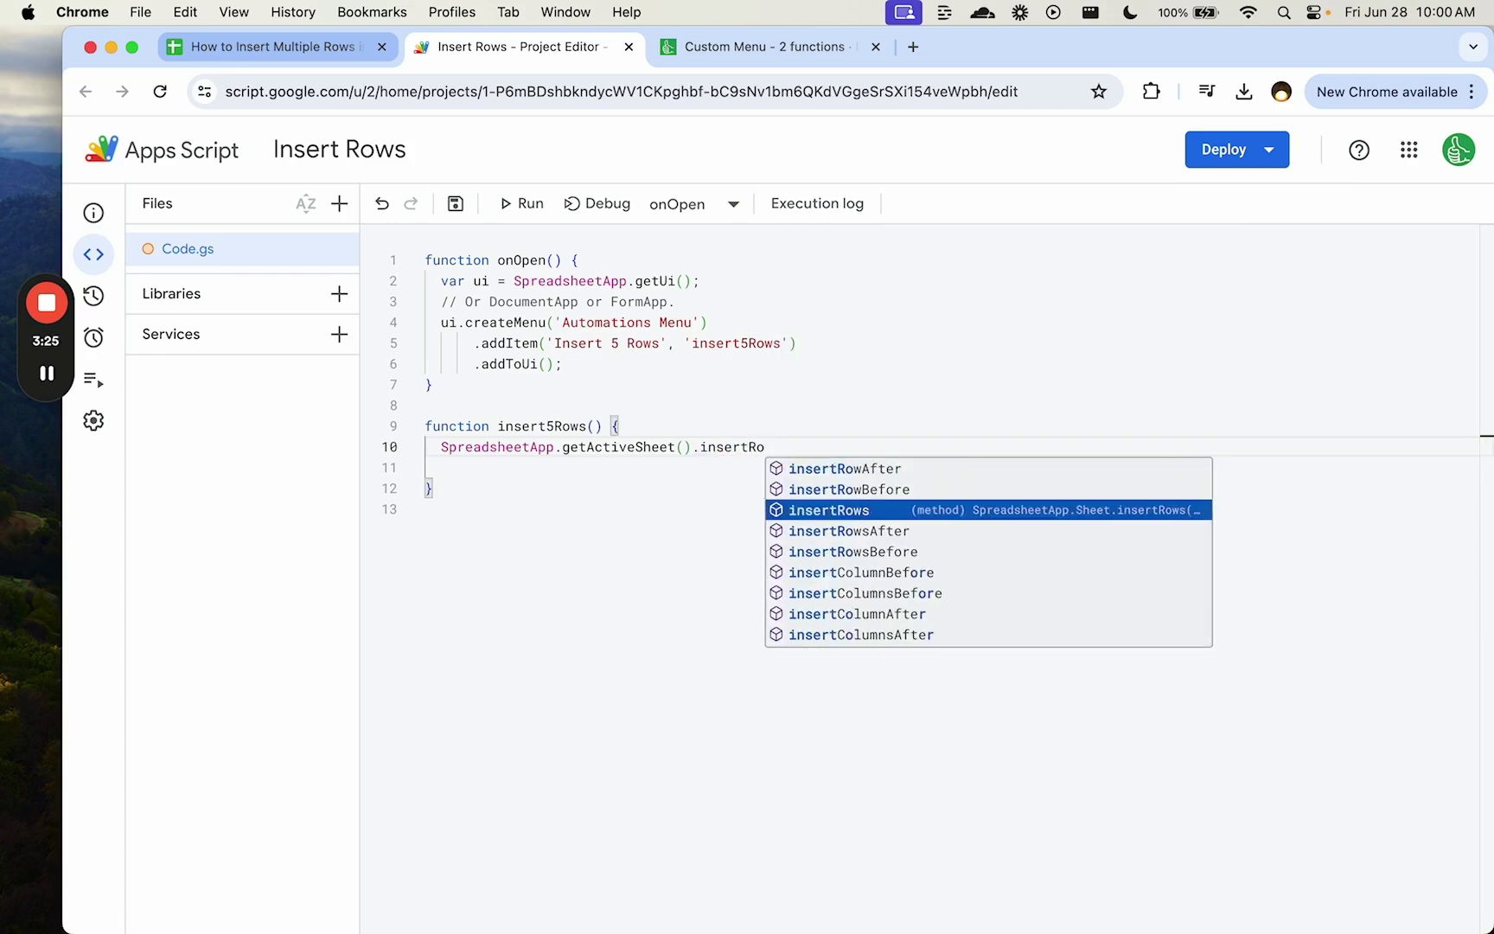
key(Up)
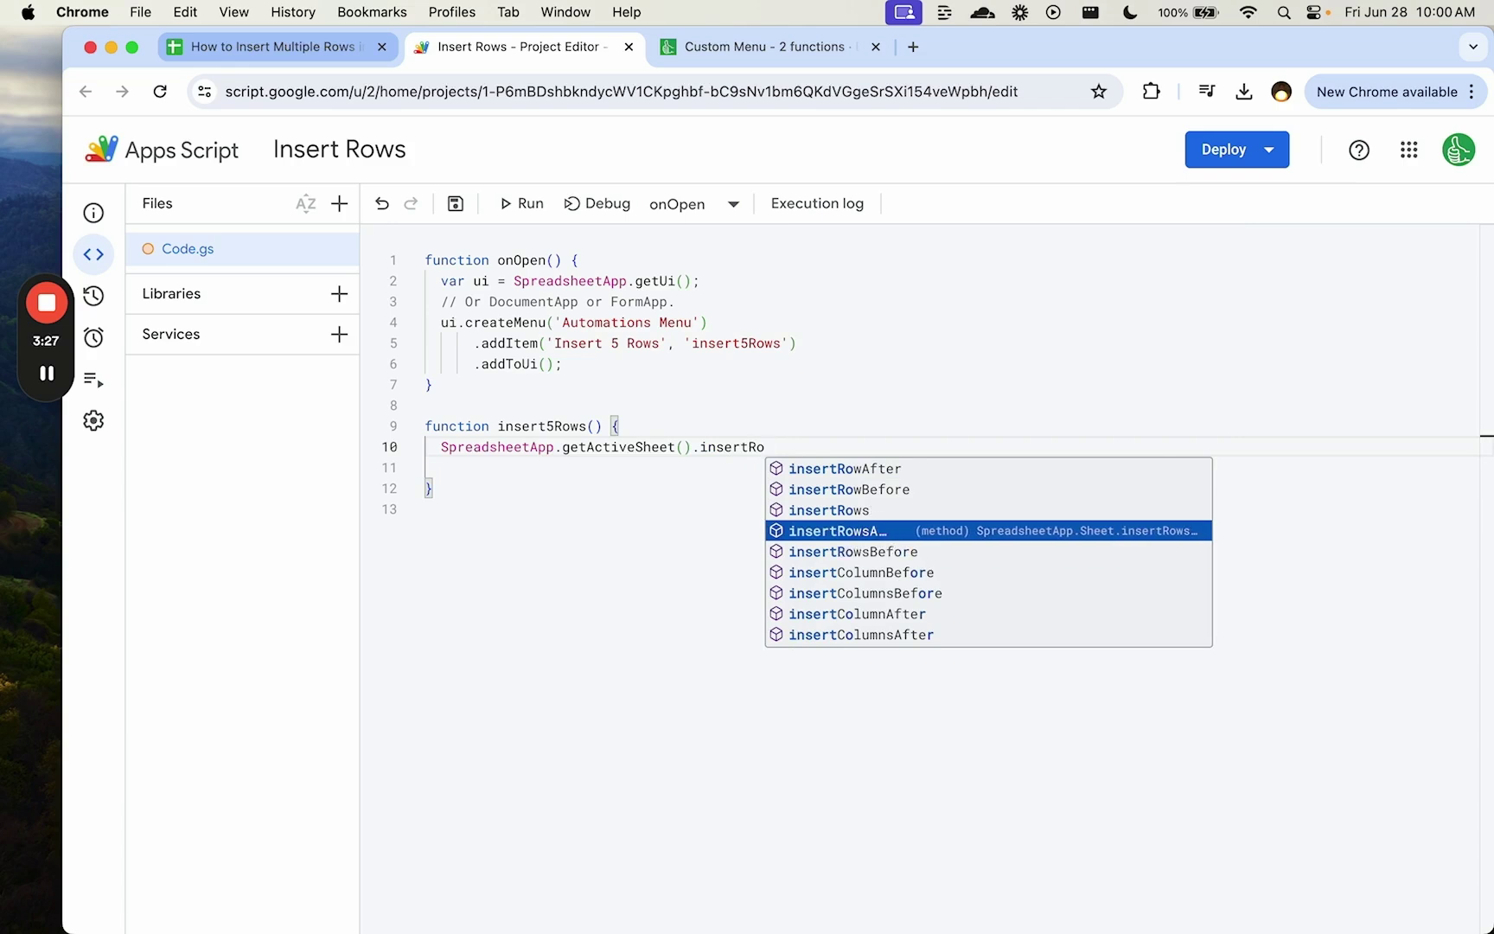
key(Return)
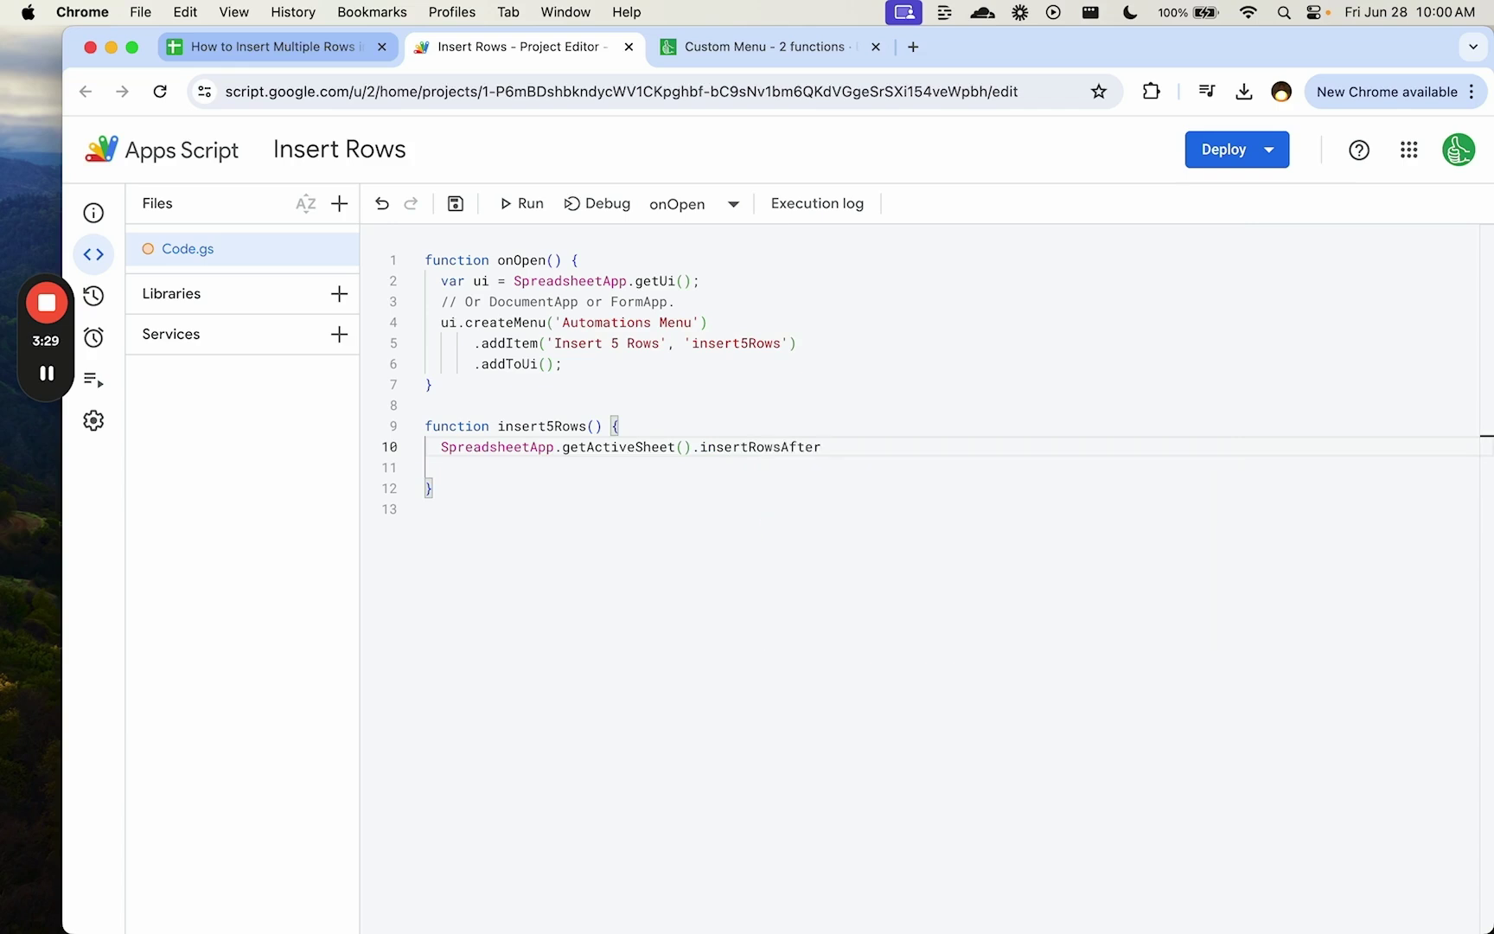
click(272, 46)
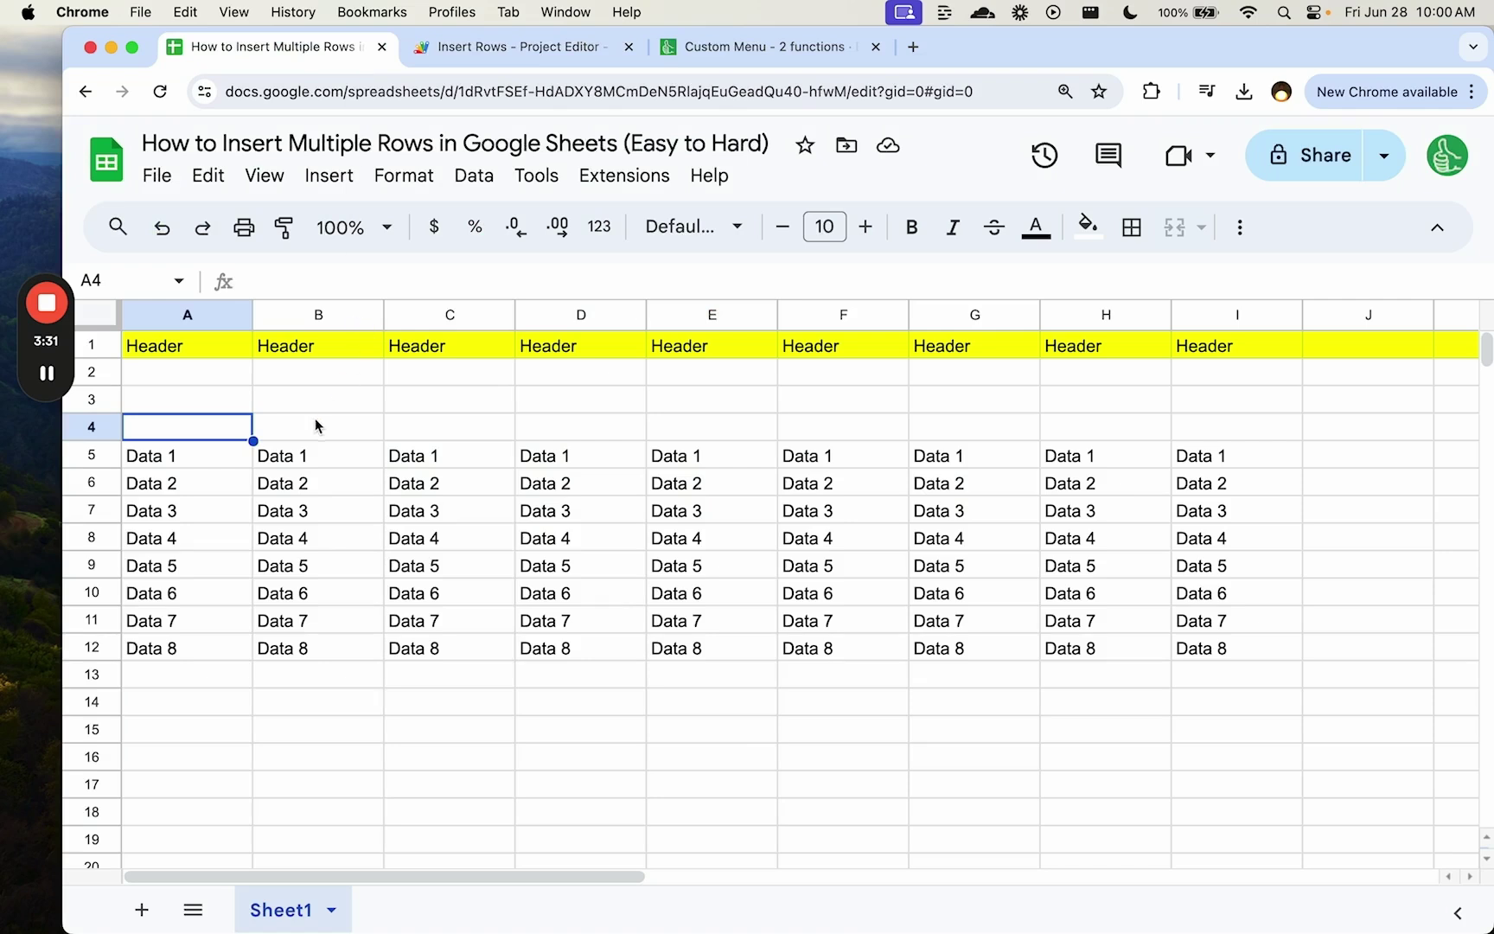
click(297, 354)
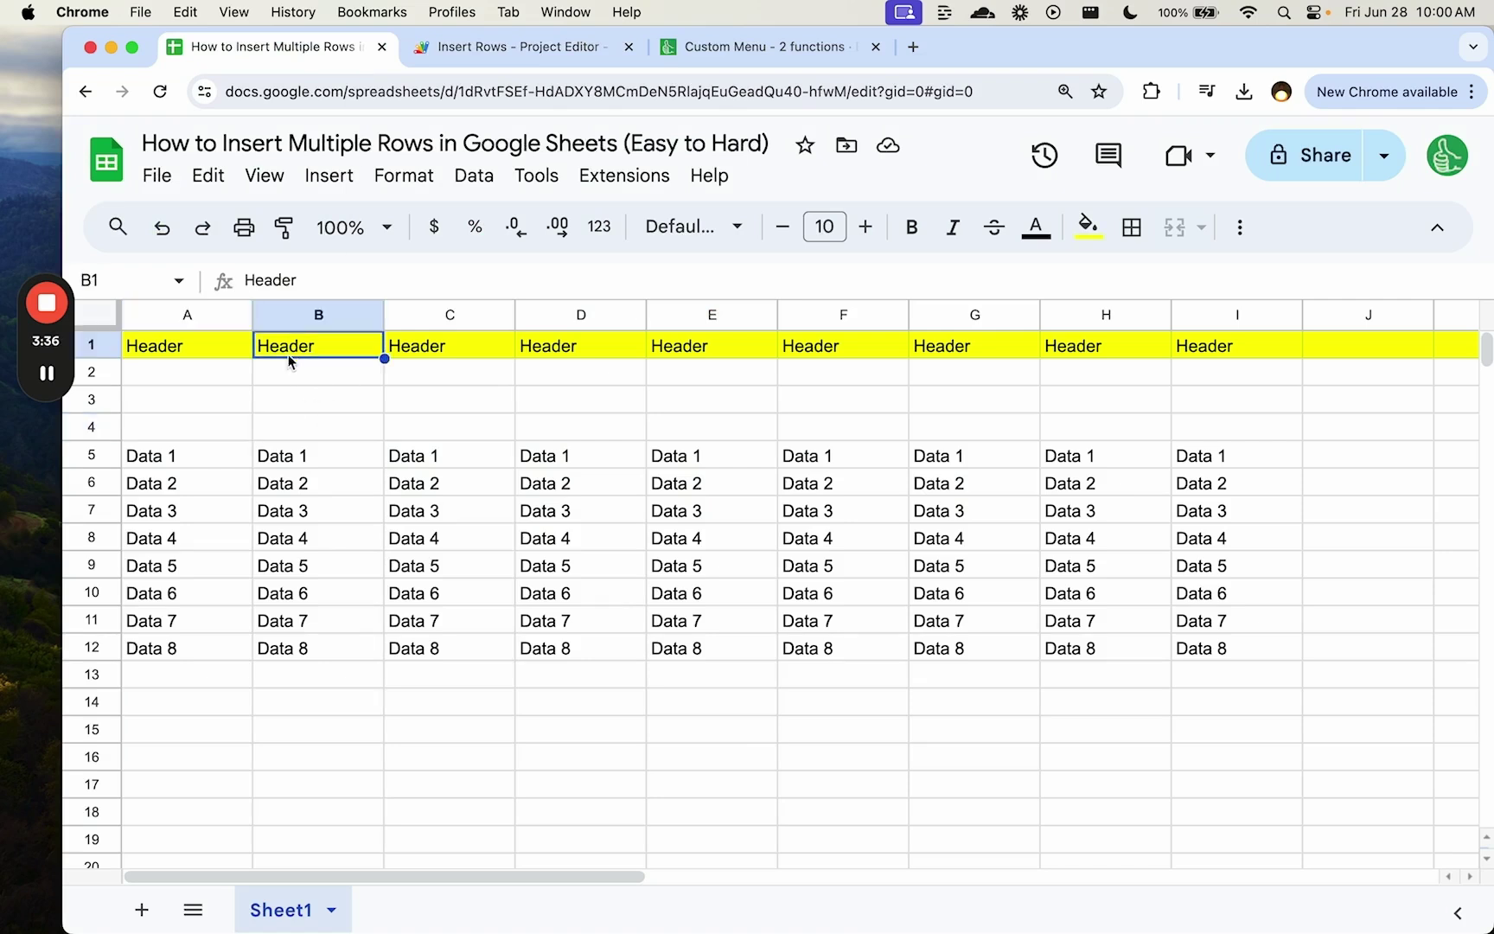
click(189, 373)
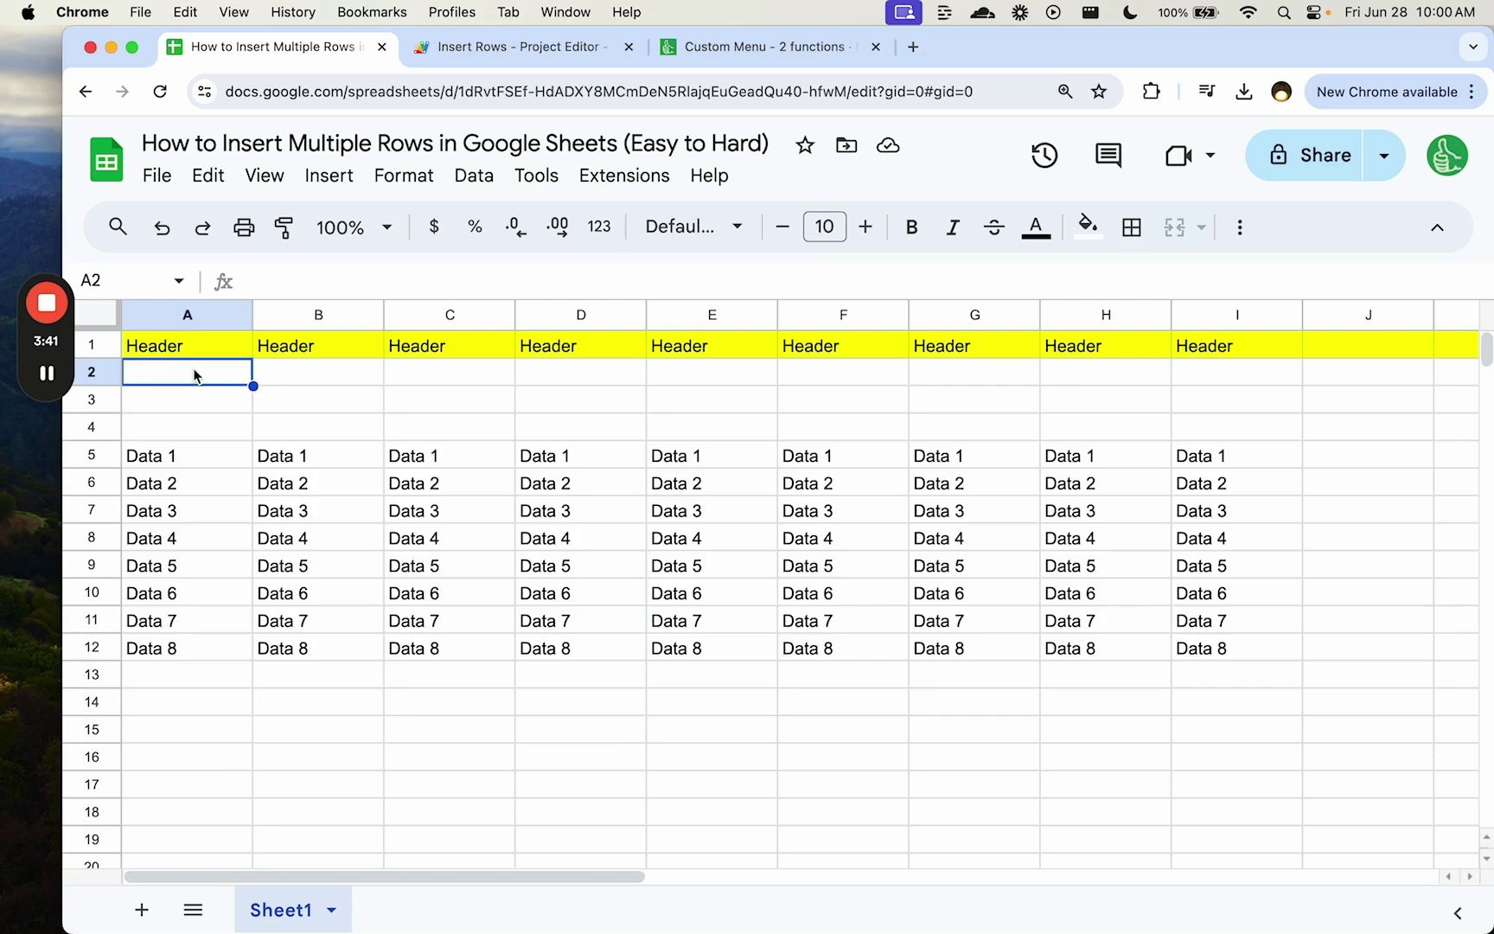
drag(187, 373, 1211, 414)
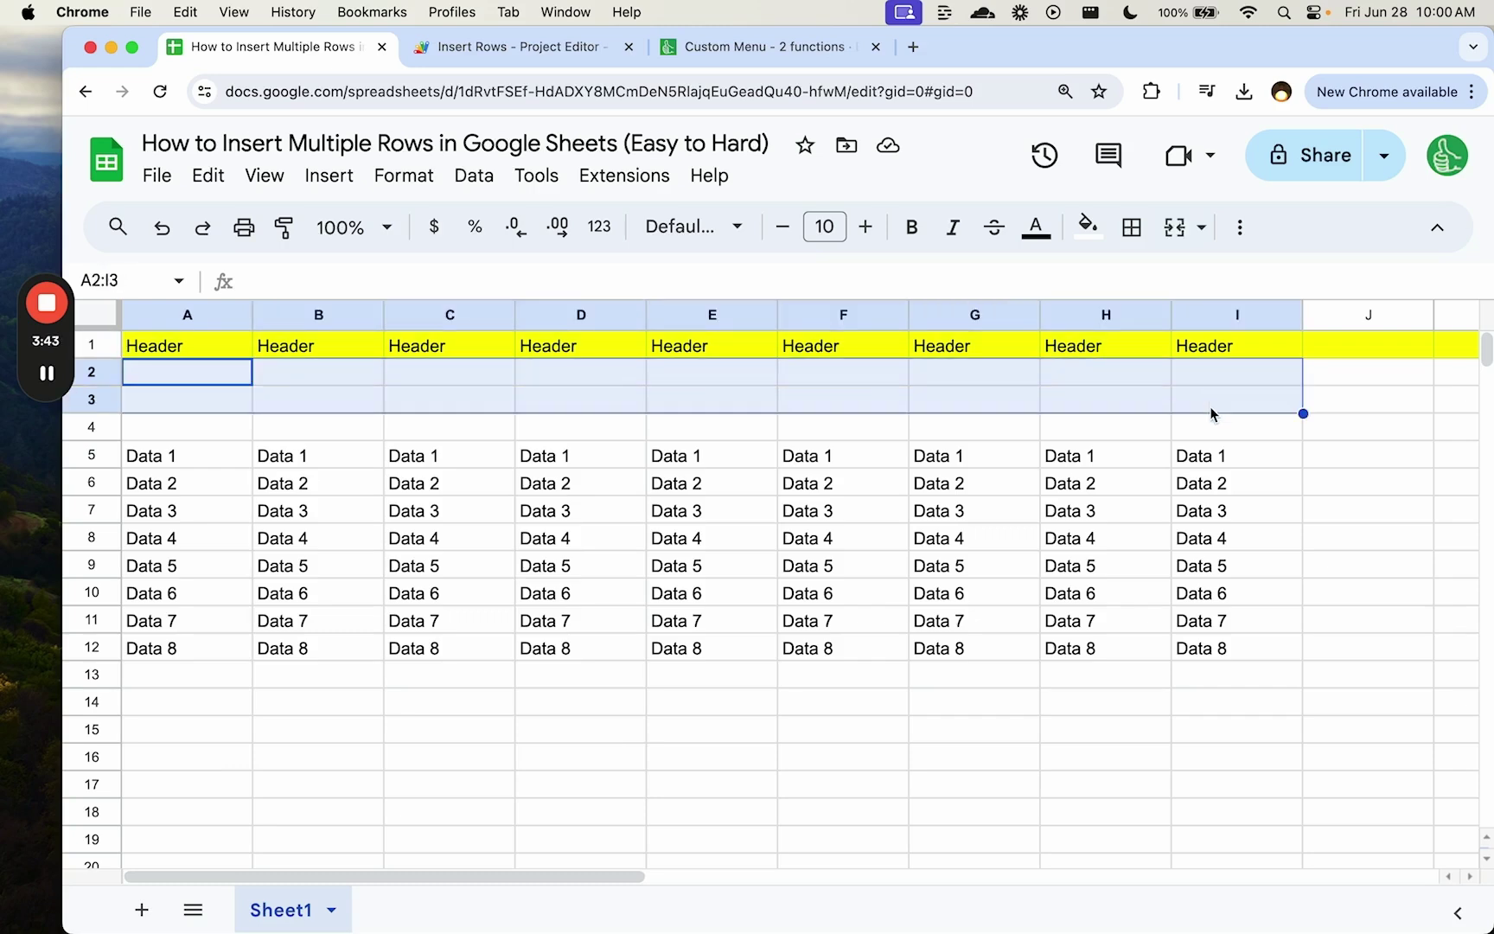
- Change the call to insertRowsBefore(2,5) and save the project
click(545, 57)
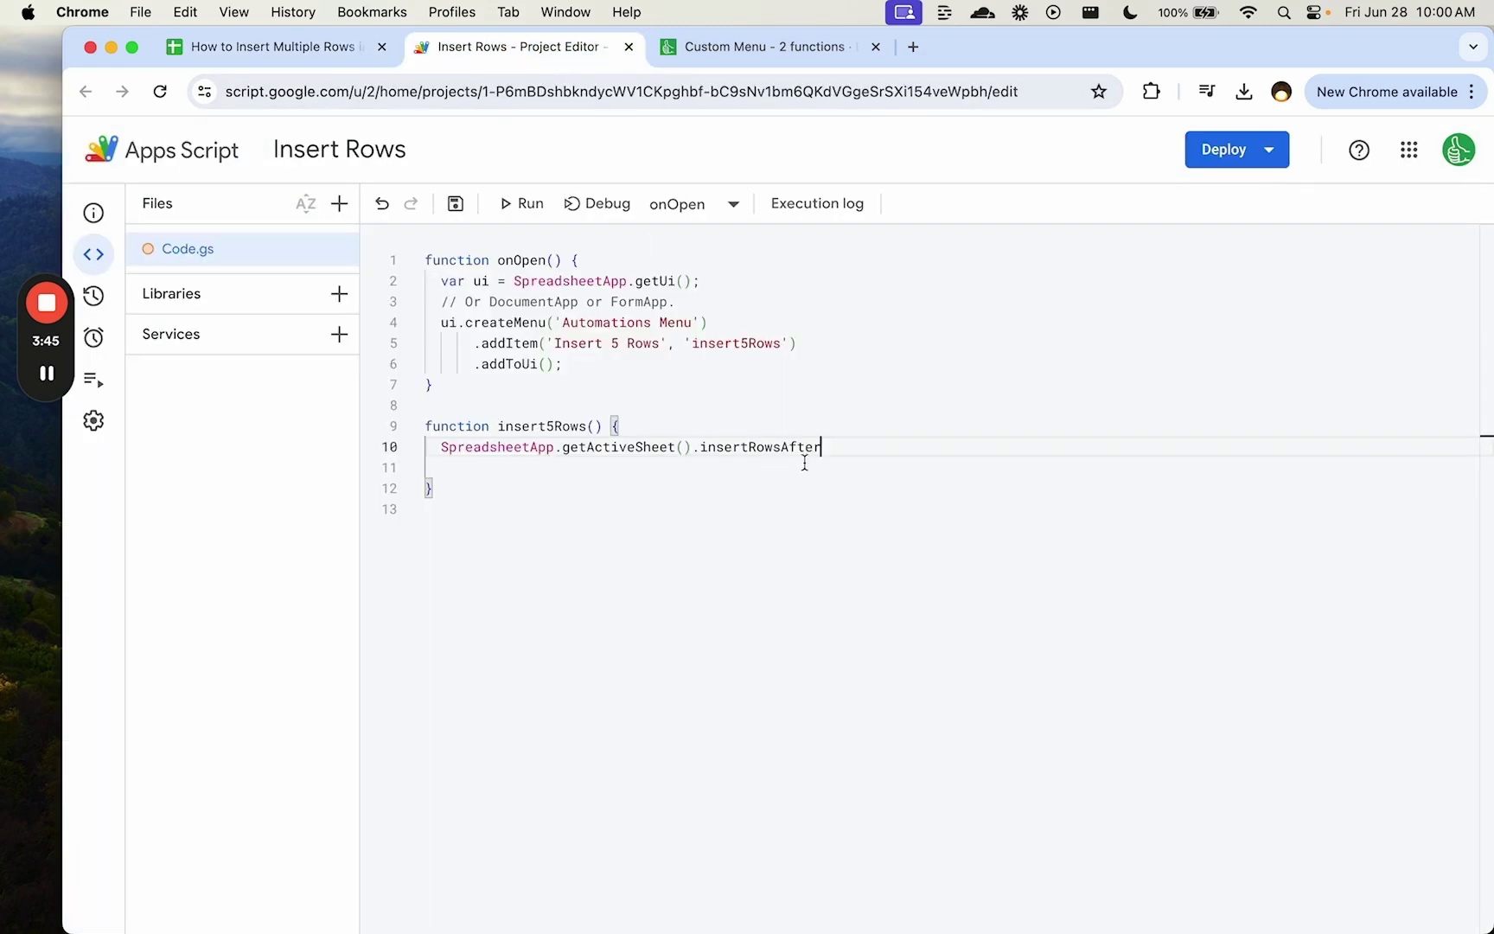
key(BackSpace)
key(BackSpace)
key(BackSpace)
key(BackSpace)
key(BackSpace)
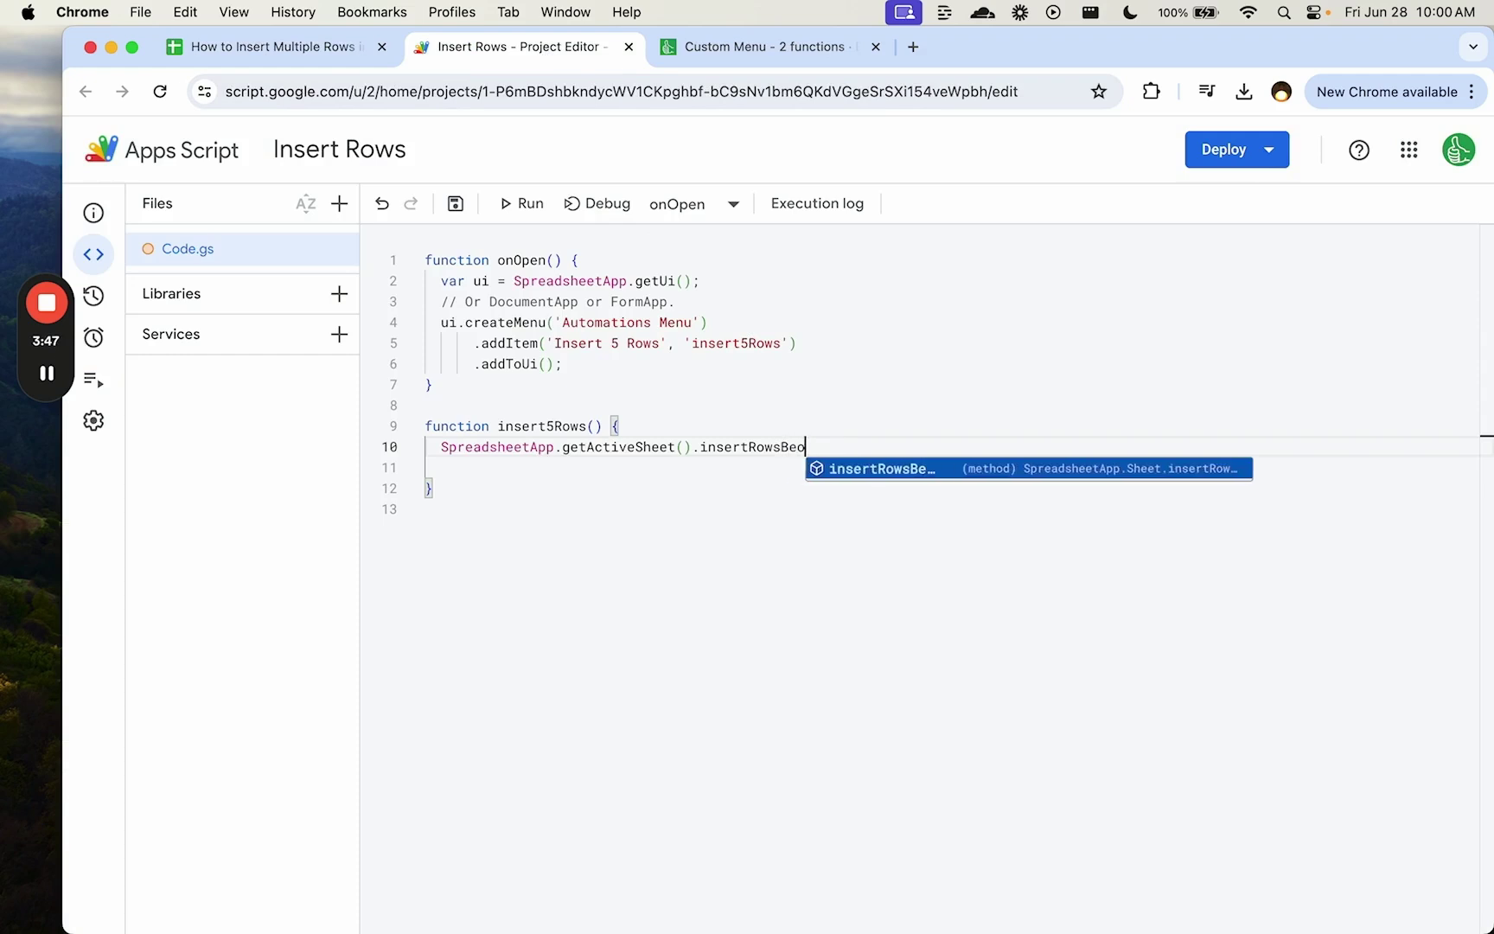
key(Return)
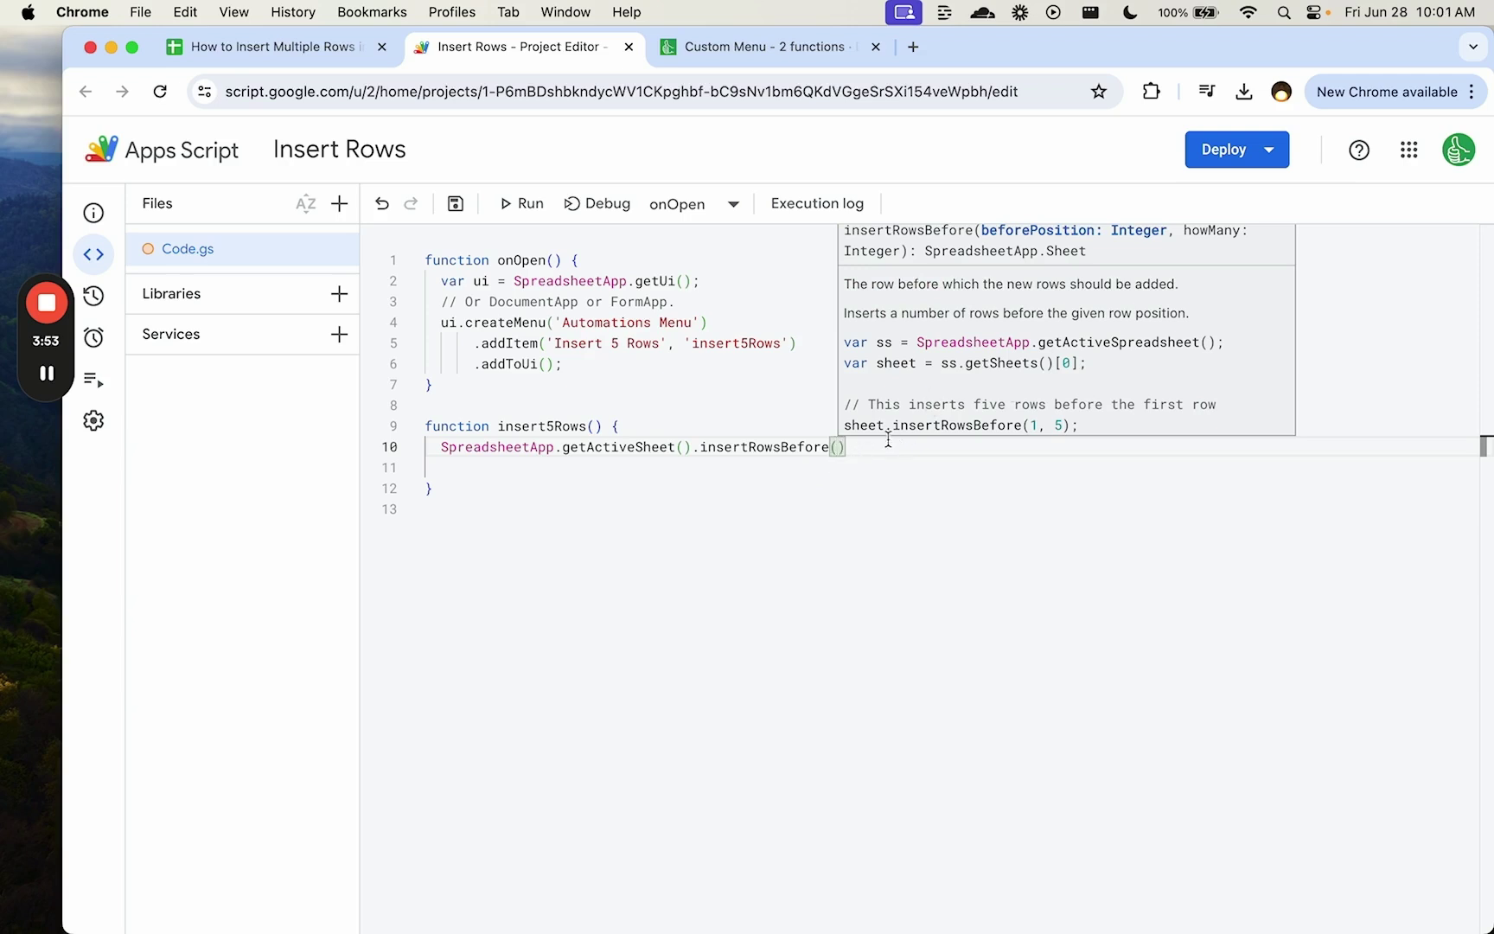
key(Delete)
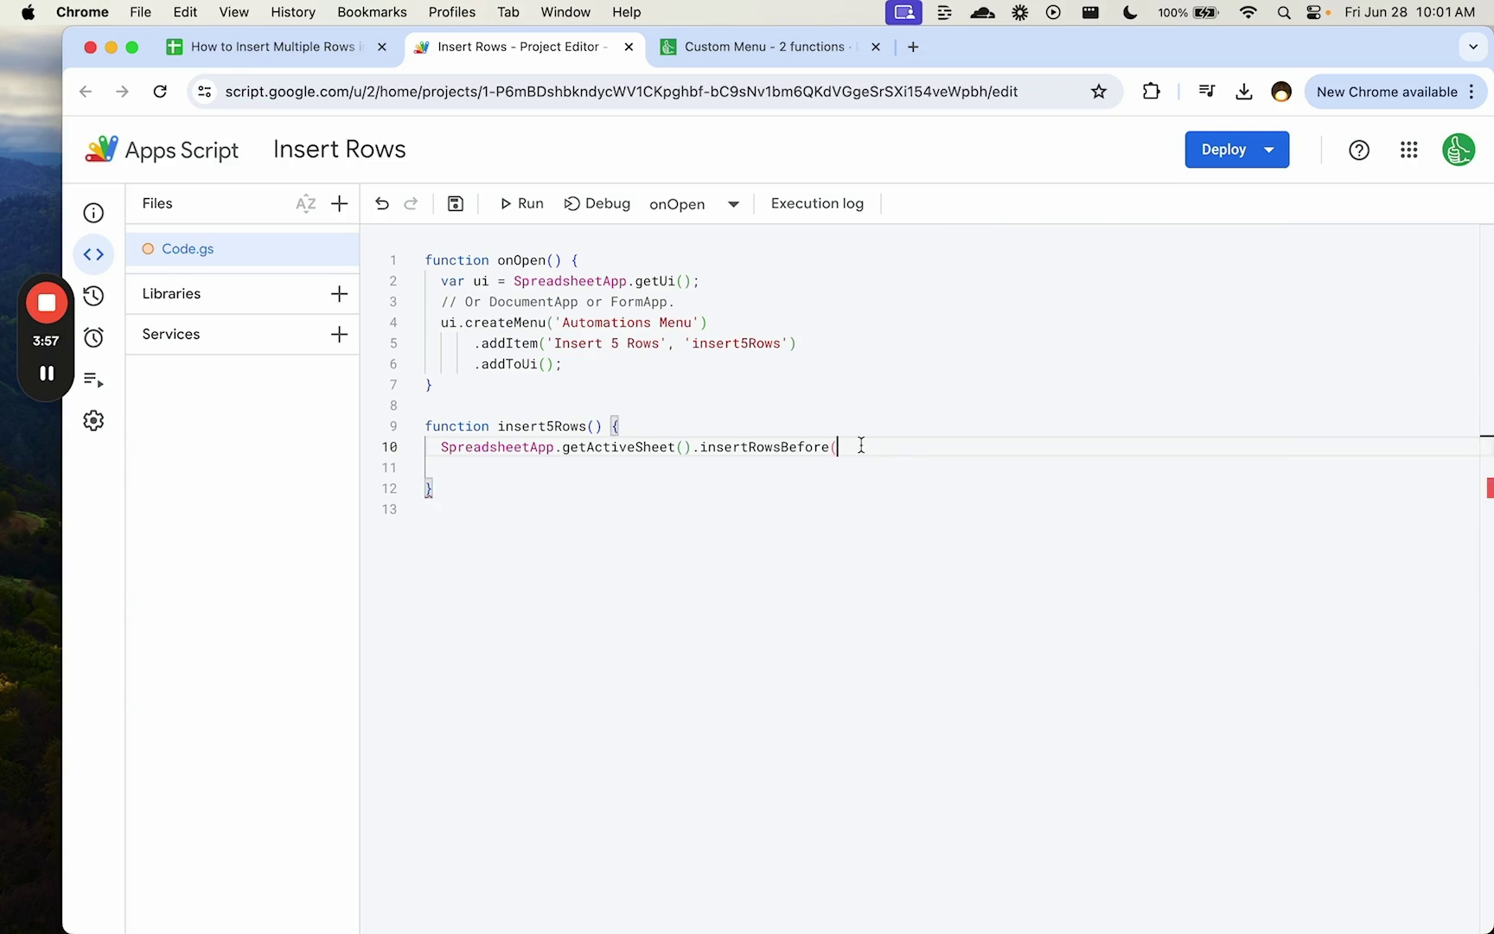
text(2,)
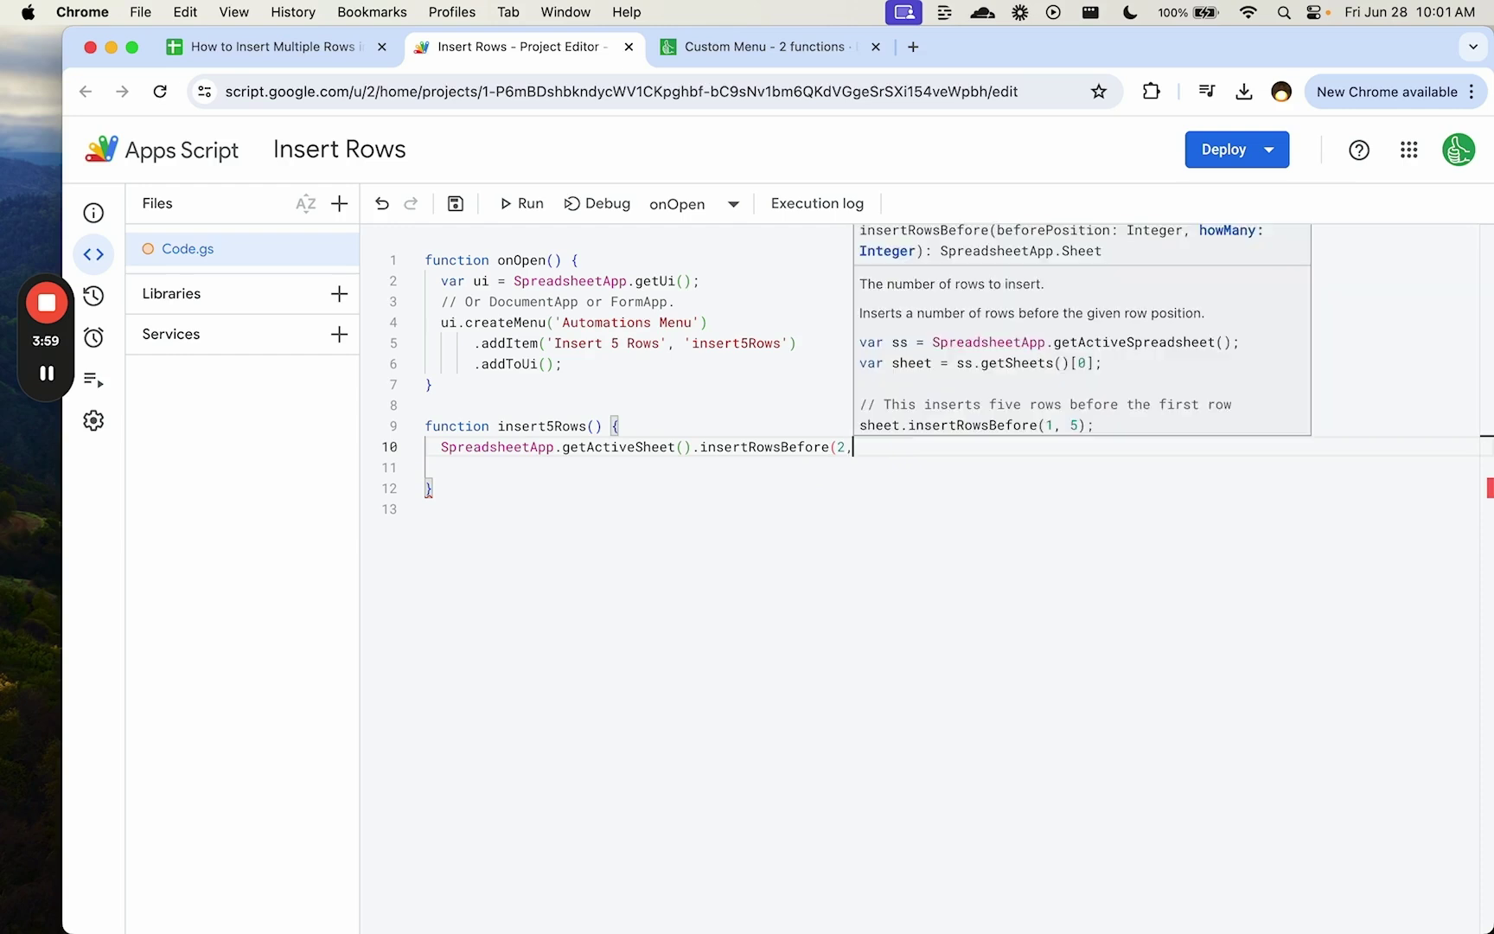
text(5))
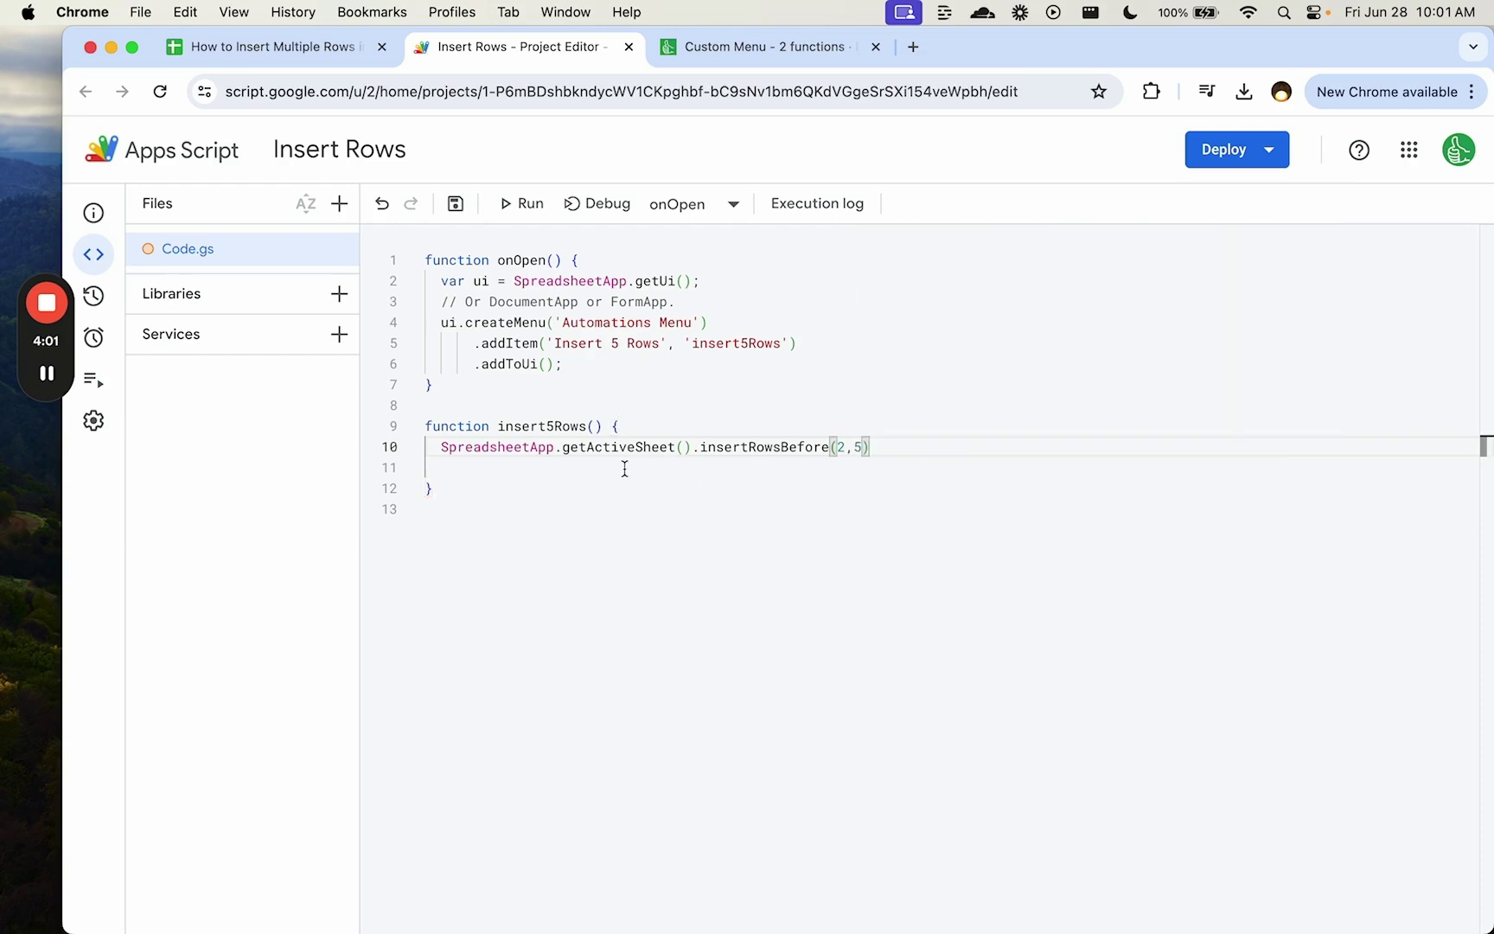
key(super+s)
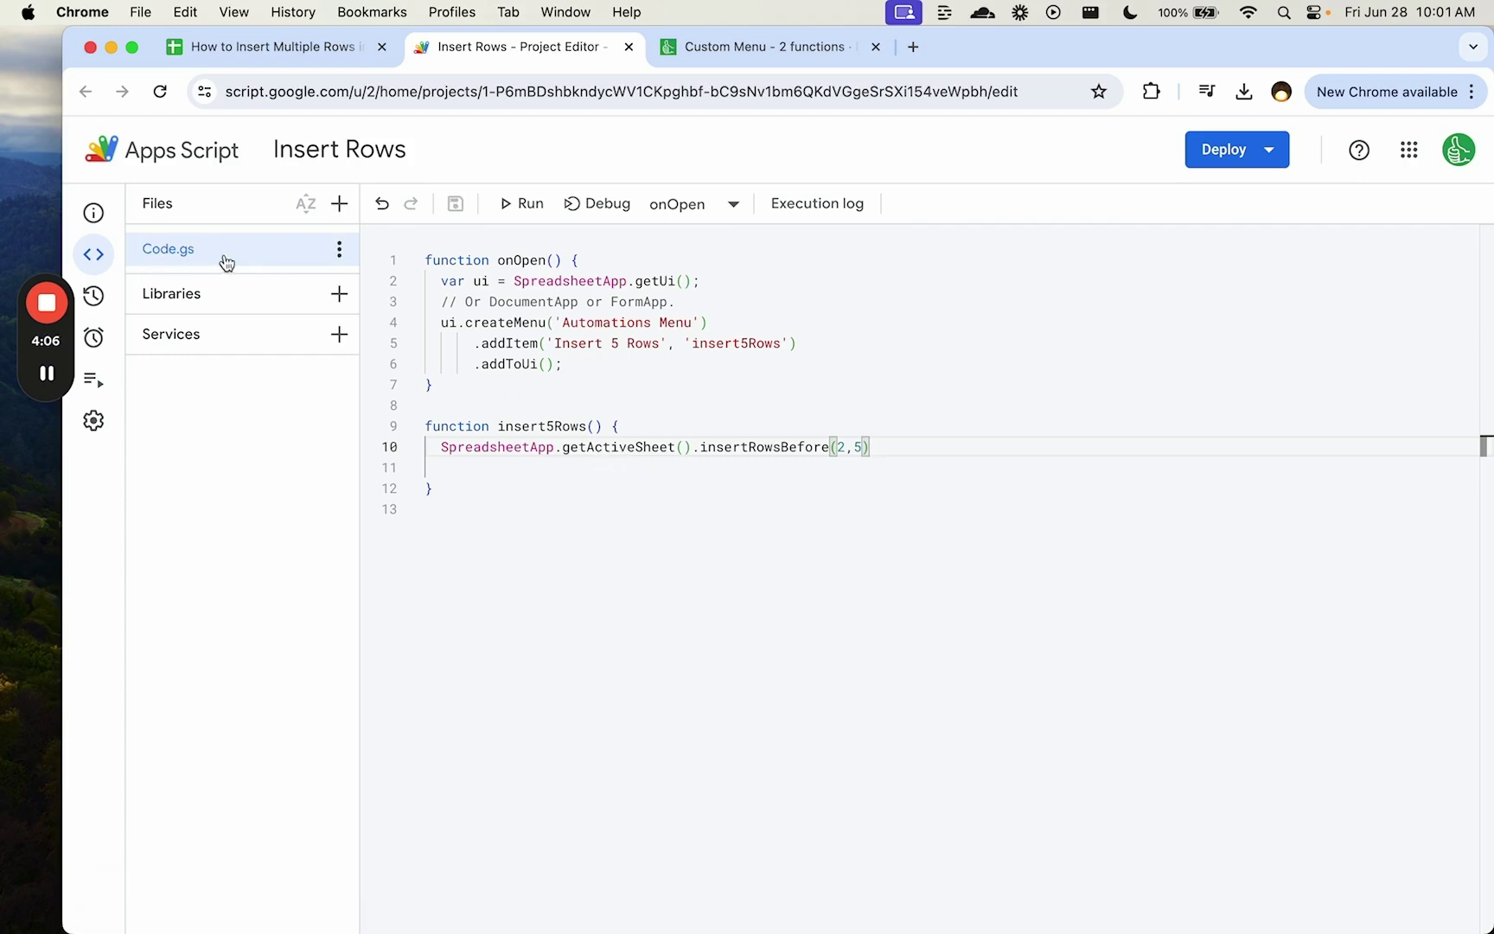
- Close the script tab, reload the sheet, and run Automations Menu > Insert 5 Rows
click(630, 48)
click(298, 48)
click(167, 95)
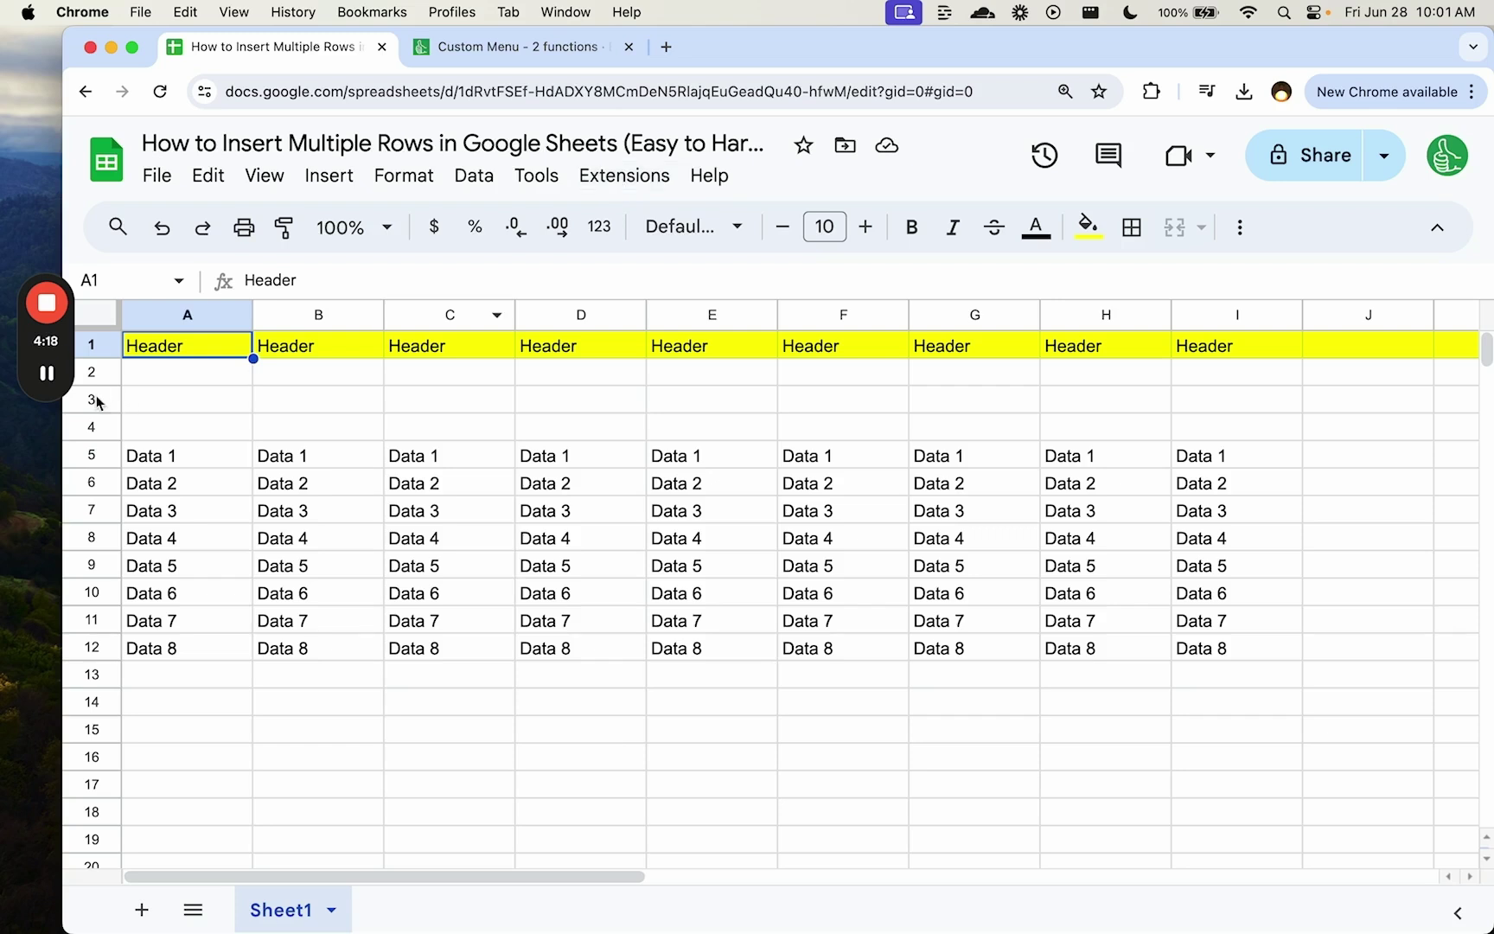
click(808, 183)
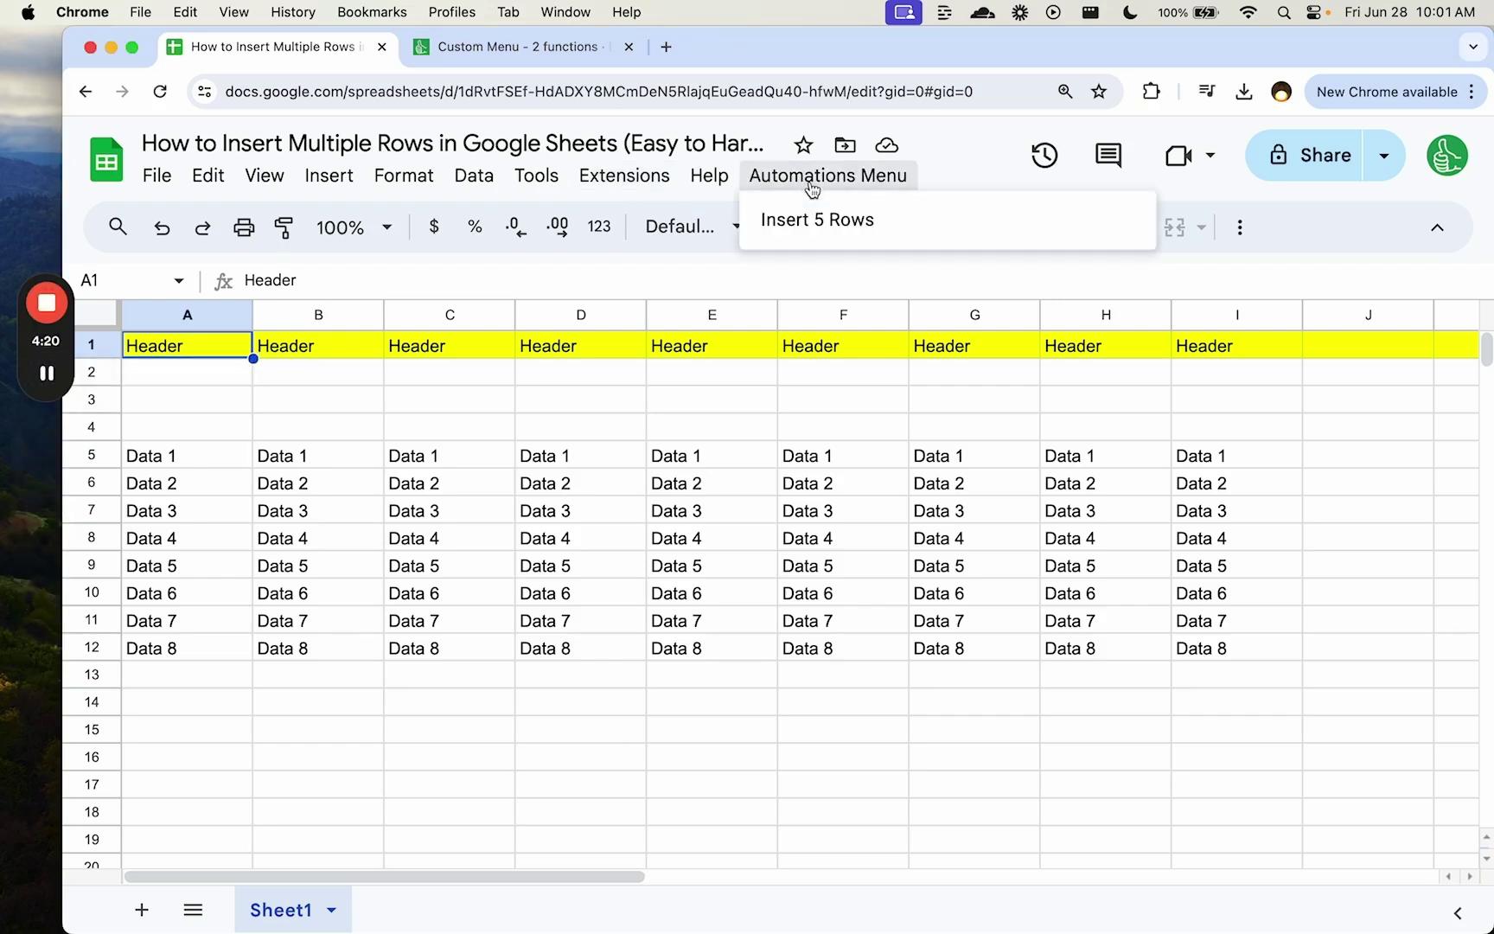
click(869, 223)
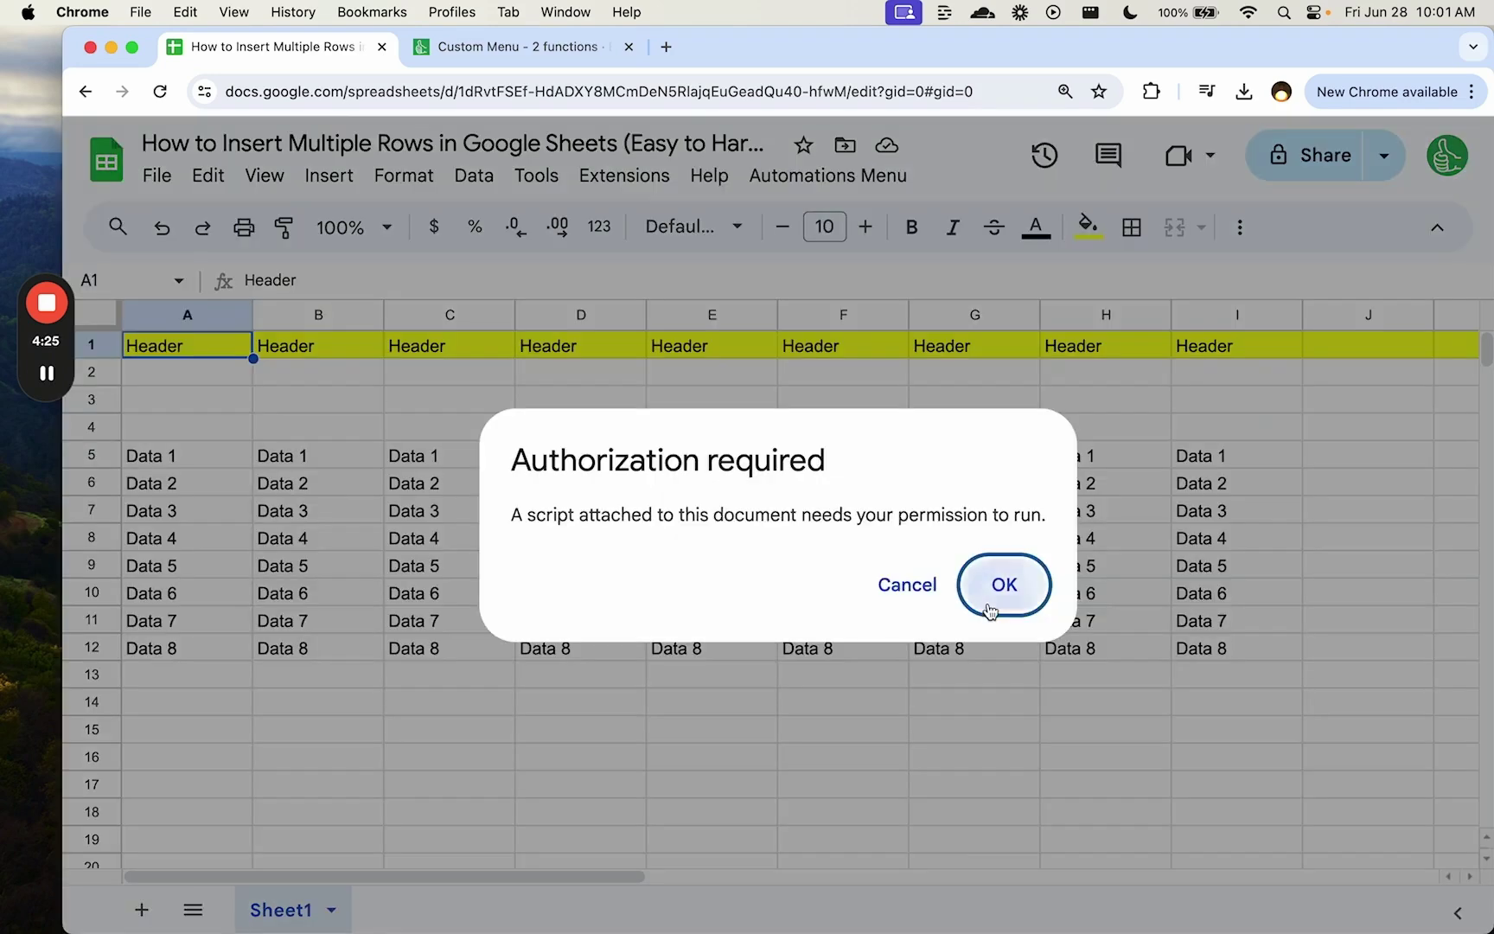
- Authorize the script, rerun Insert 5 Rows, check the five new blank rows, then reopen Apps Script
click(987, 600)
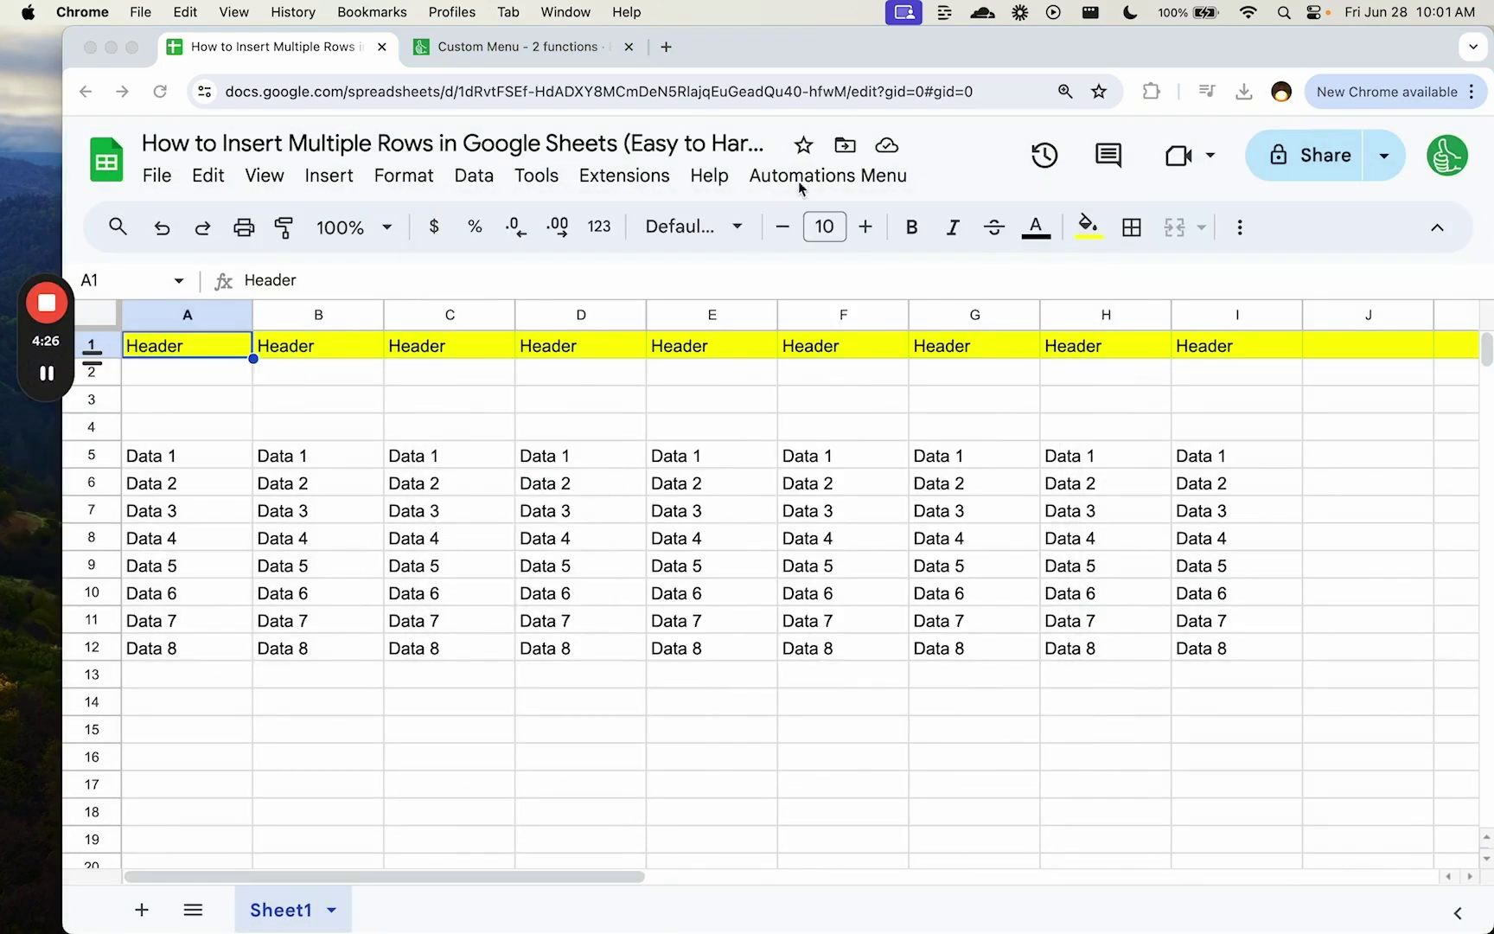
click(819, 177)
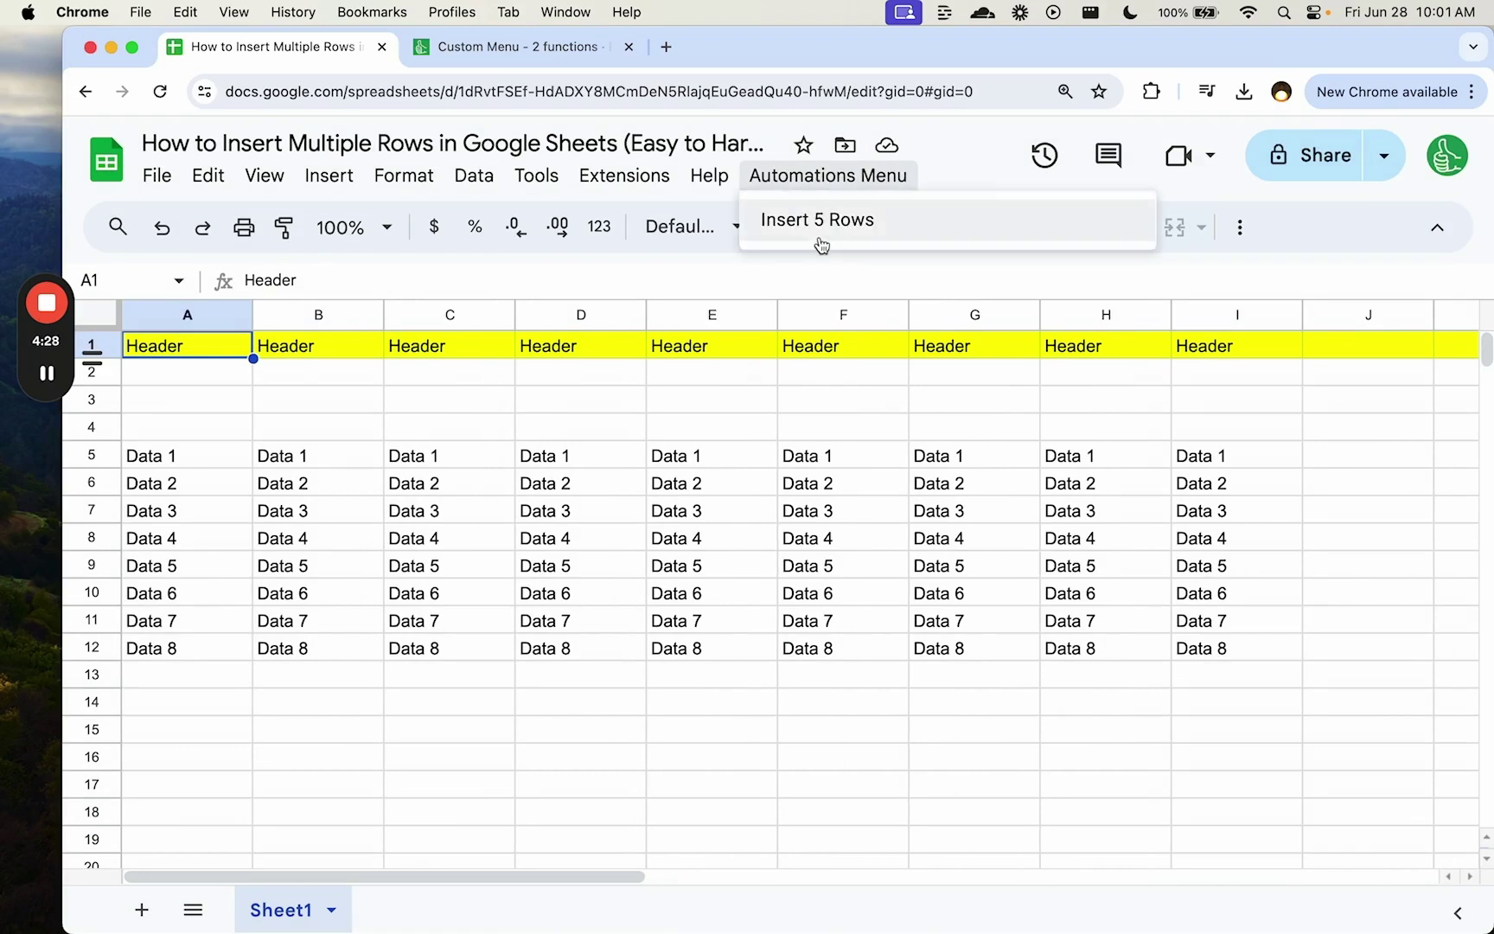
click(821, 220)
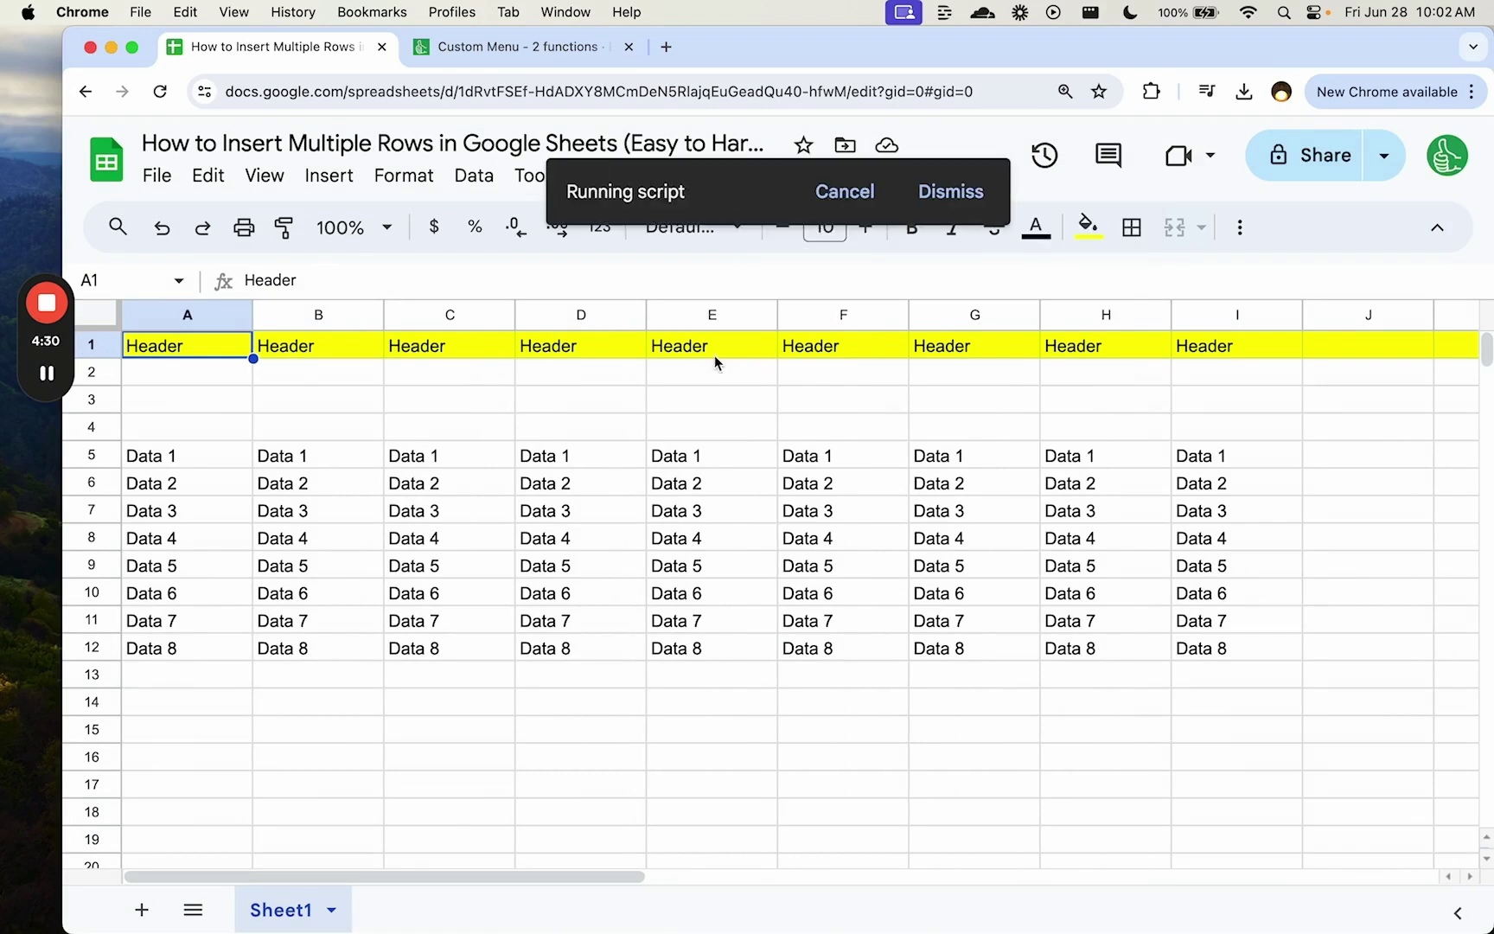
click(215, 383)
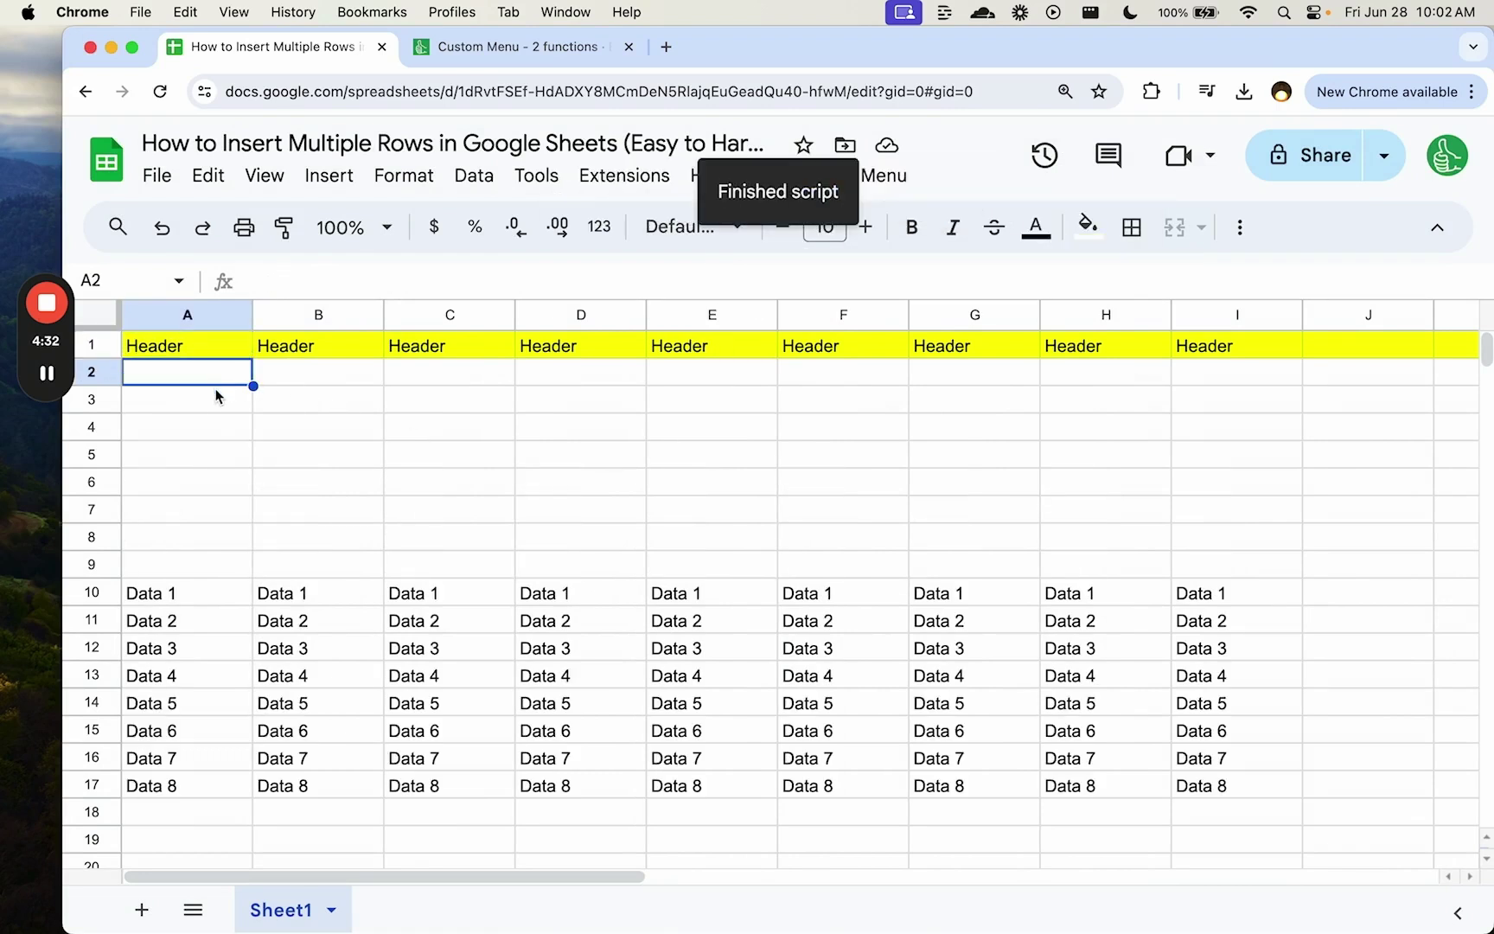
drag(174, 377, 993, 397)
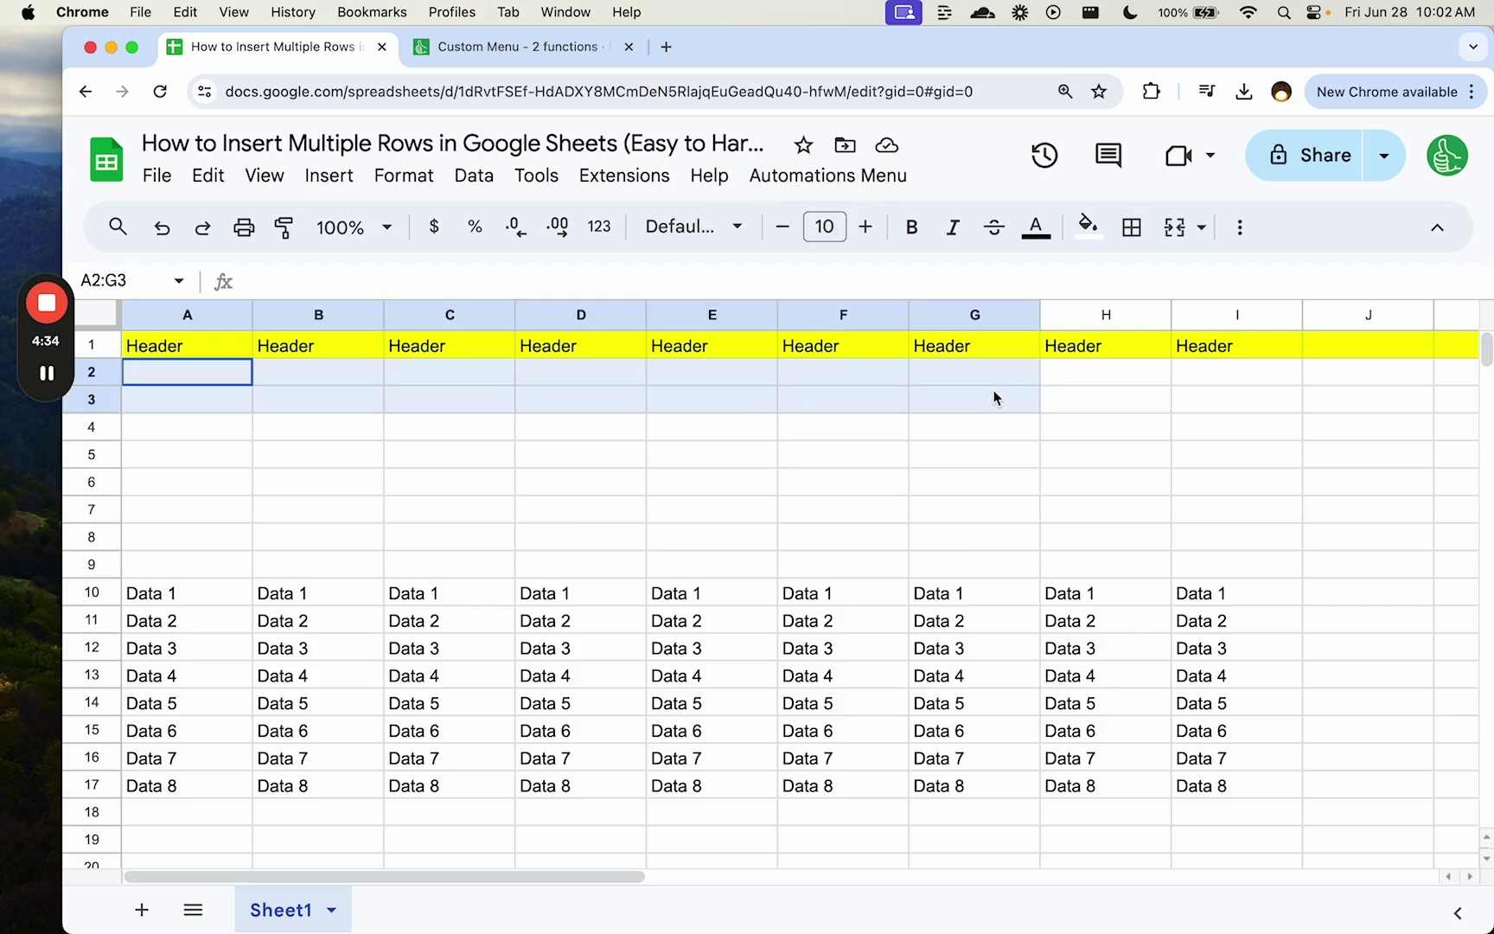
click(605, 176)
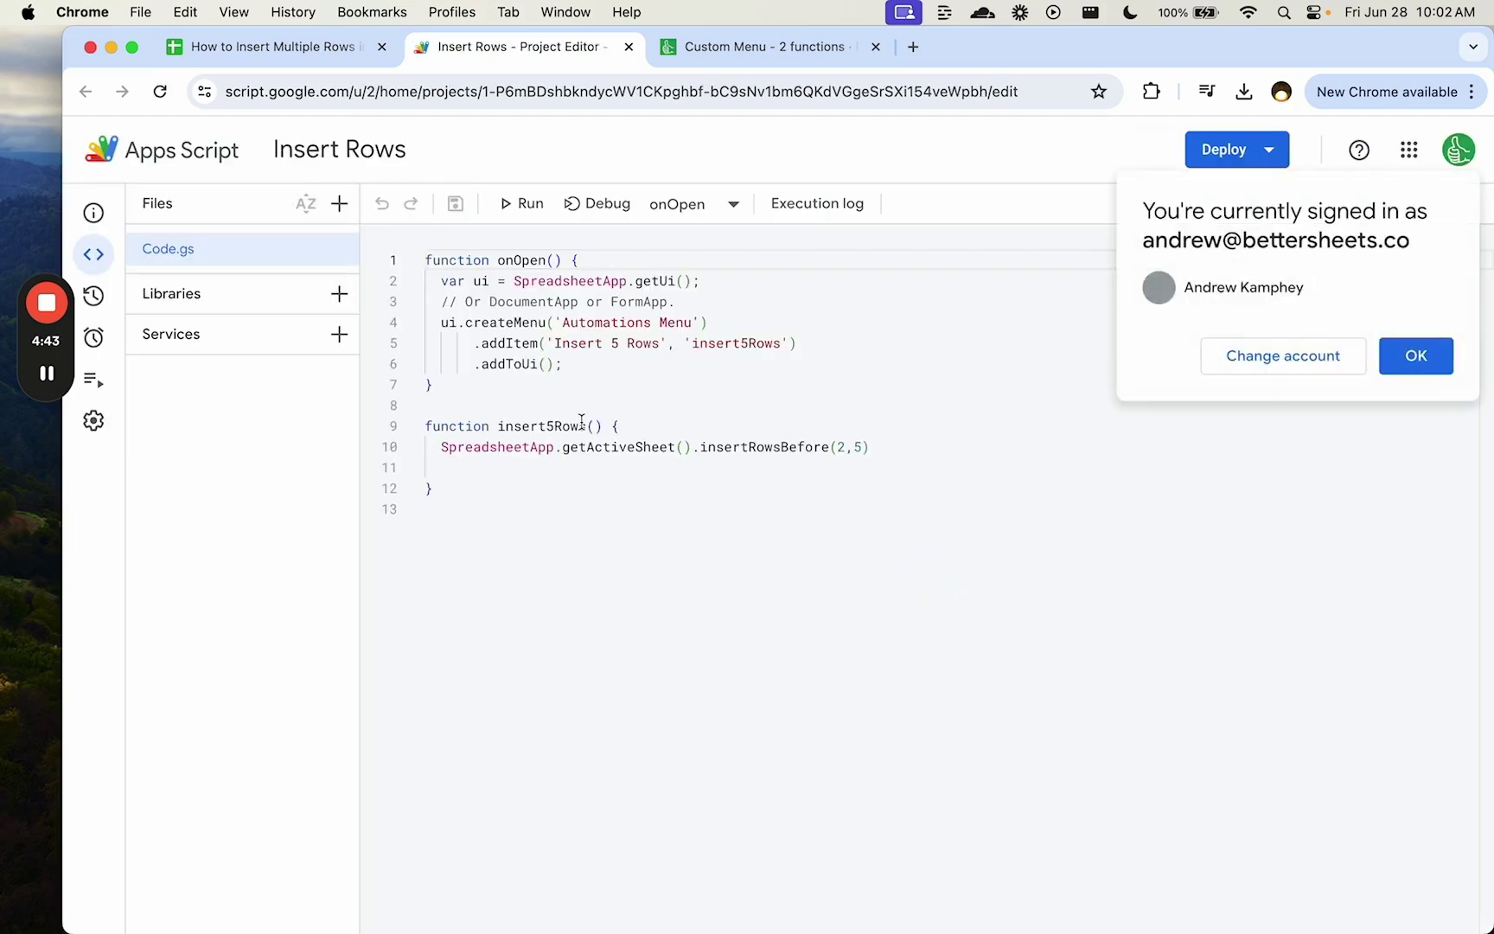
- Change line 10 to insertRowsAfter(1,5) and save the script project
click(844, 445)
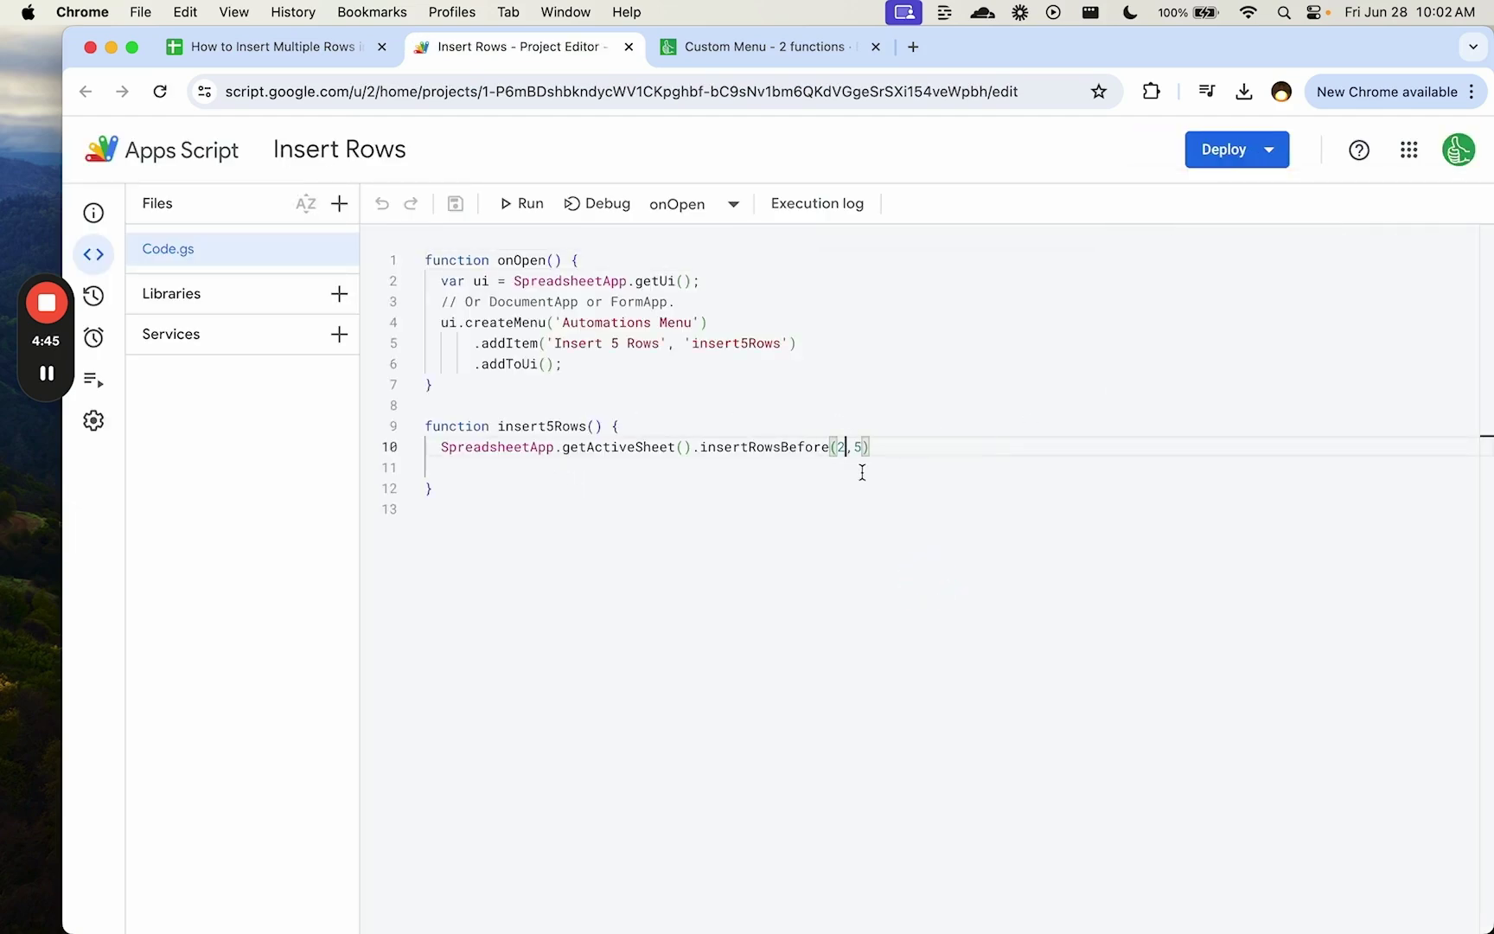
click(785, 447)
click(820, 445)
key(BackSpace)
key(BackSpace)
key(BackSpace)
key(BackSpace)
key(BackSpace)
key(BackSpace)
text(After)
click(837, 447)
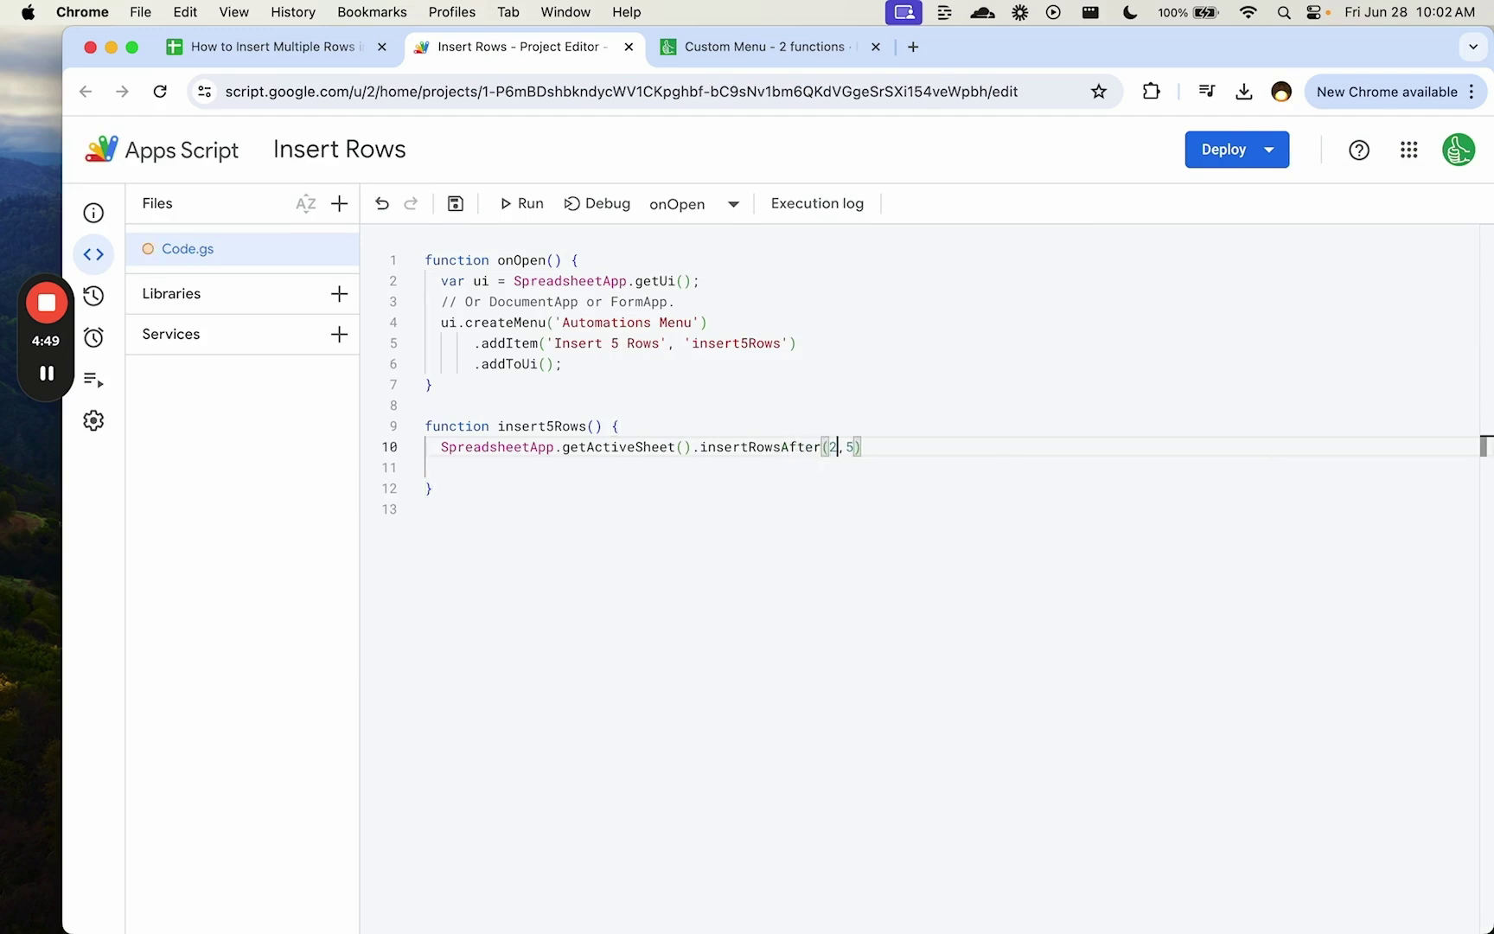
click(714, 474)
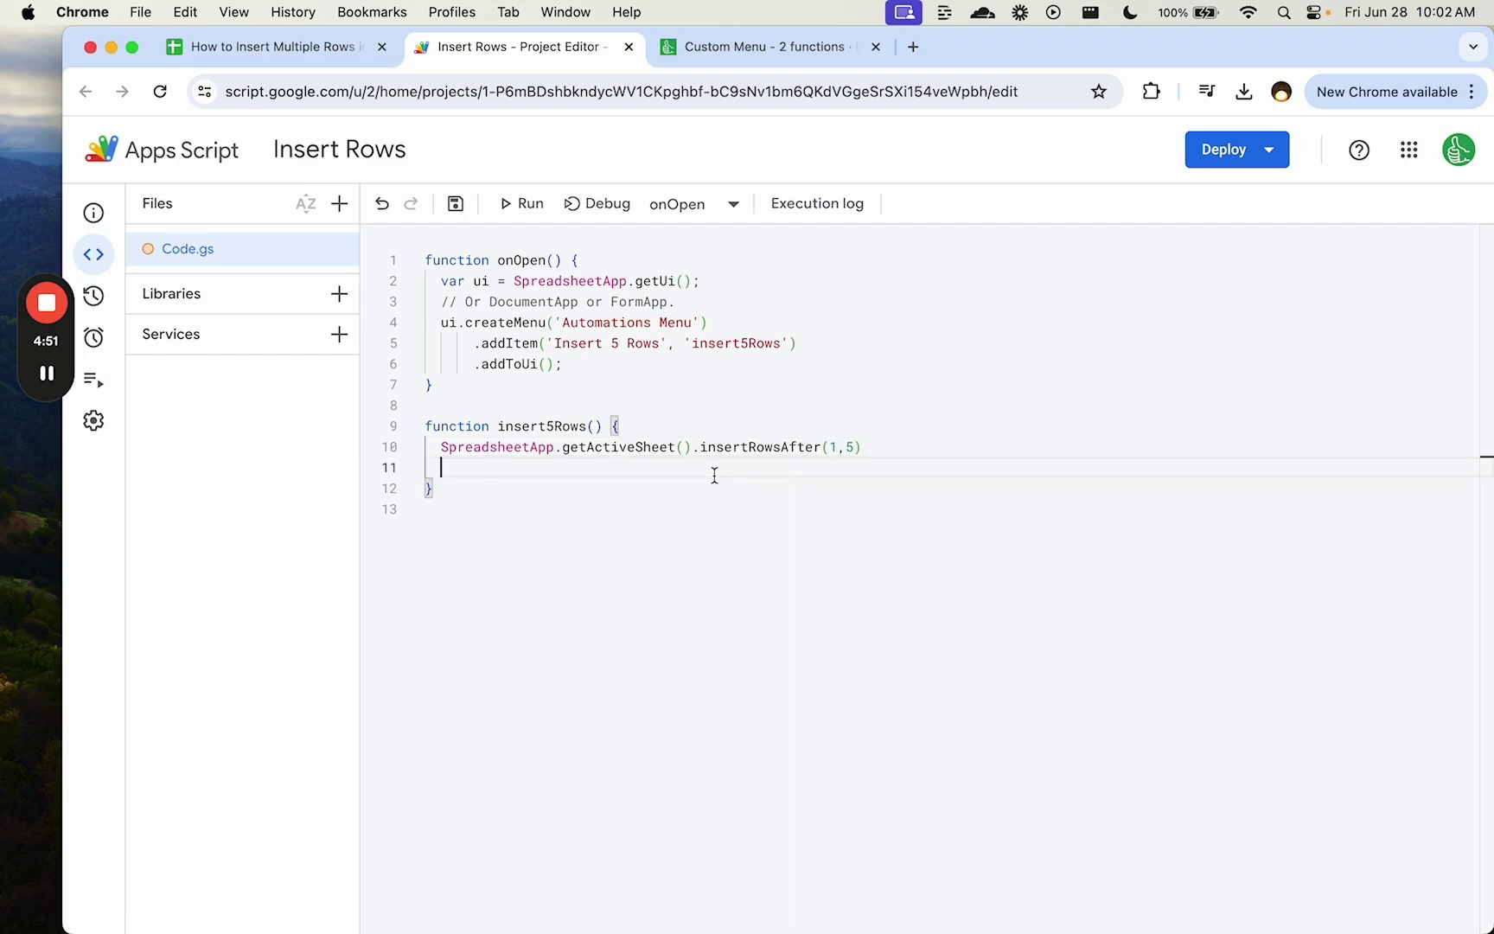
key(super+s)
- Check the rows under the header in the spreadsheet, then return to the insertRowsAfter call
click(335, 58)
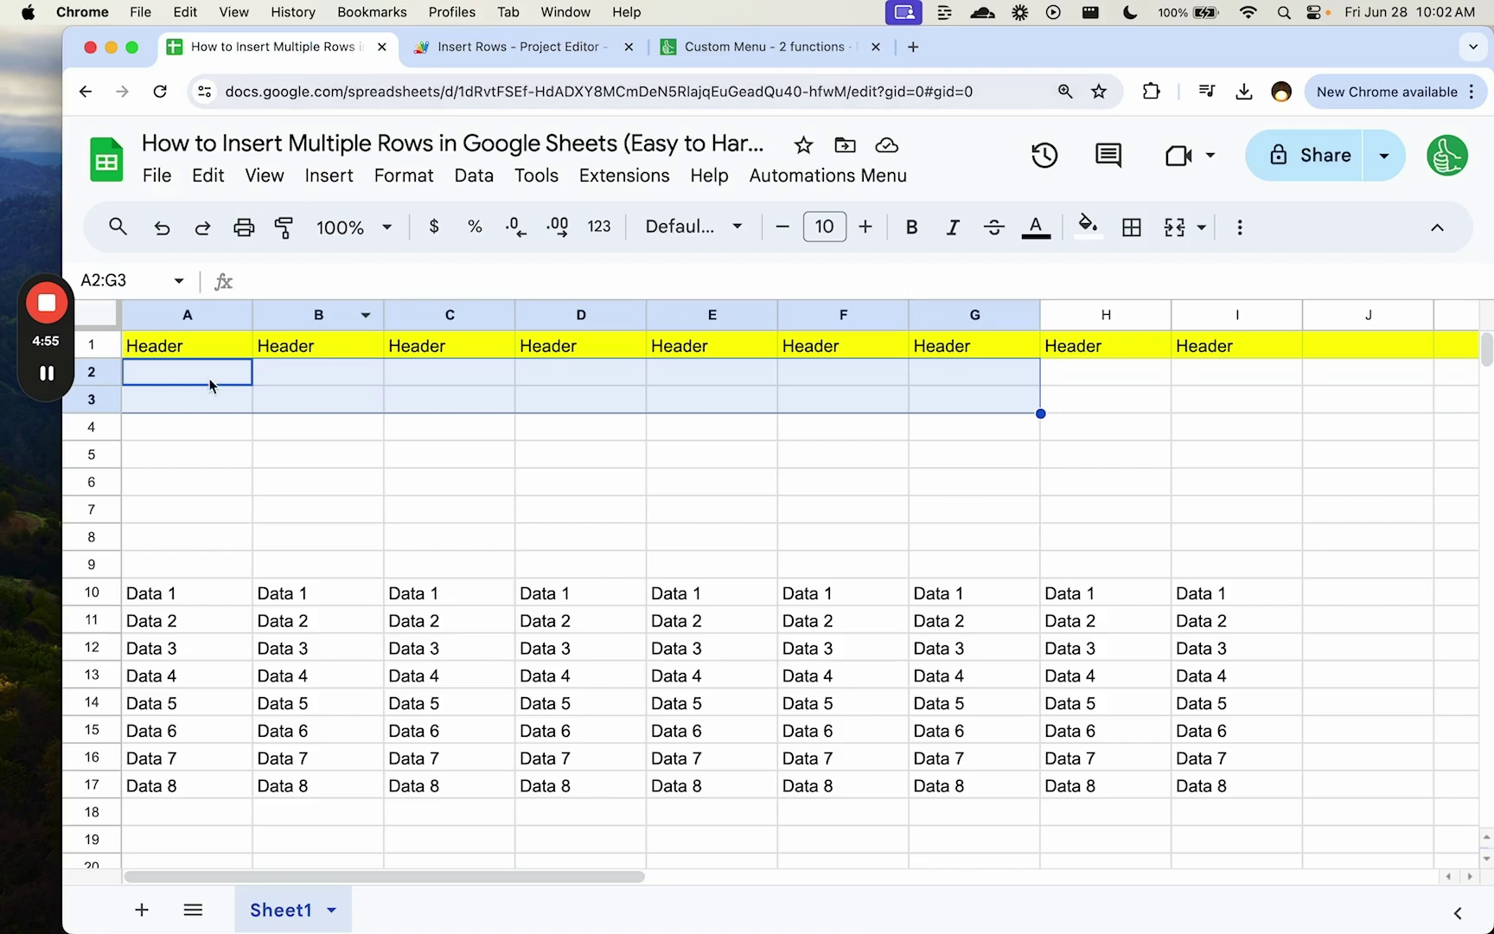
click(171, 344)
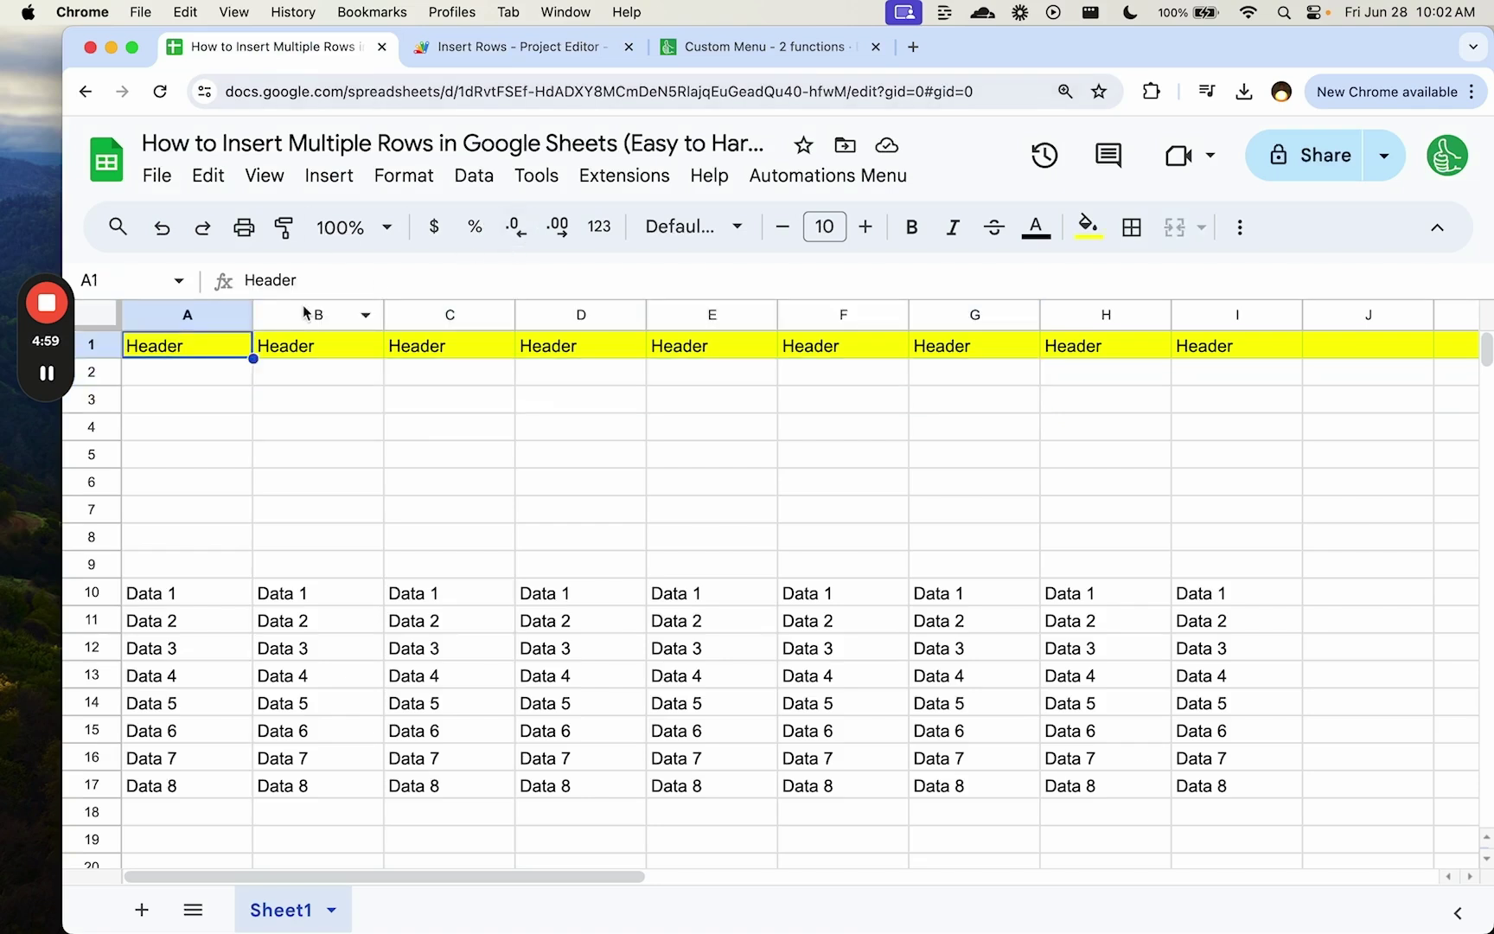
click(548, 57)
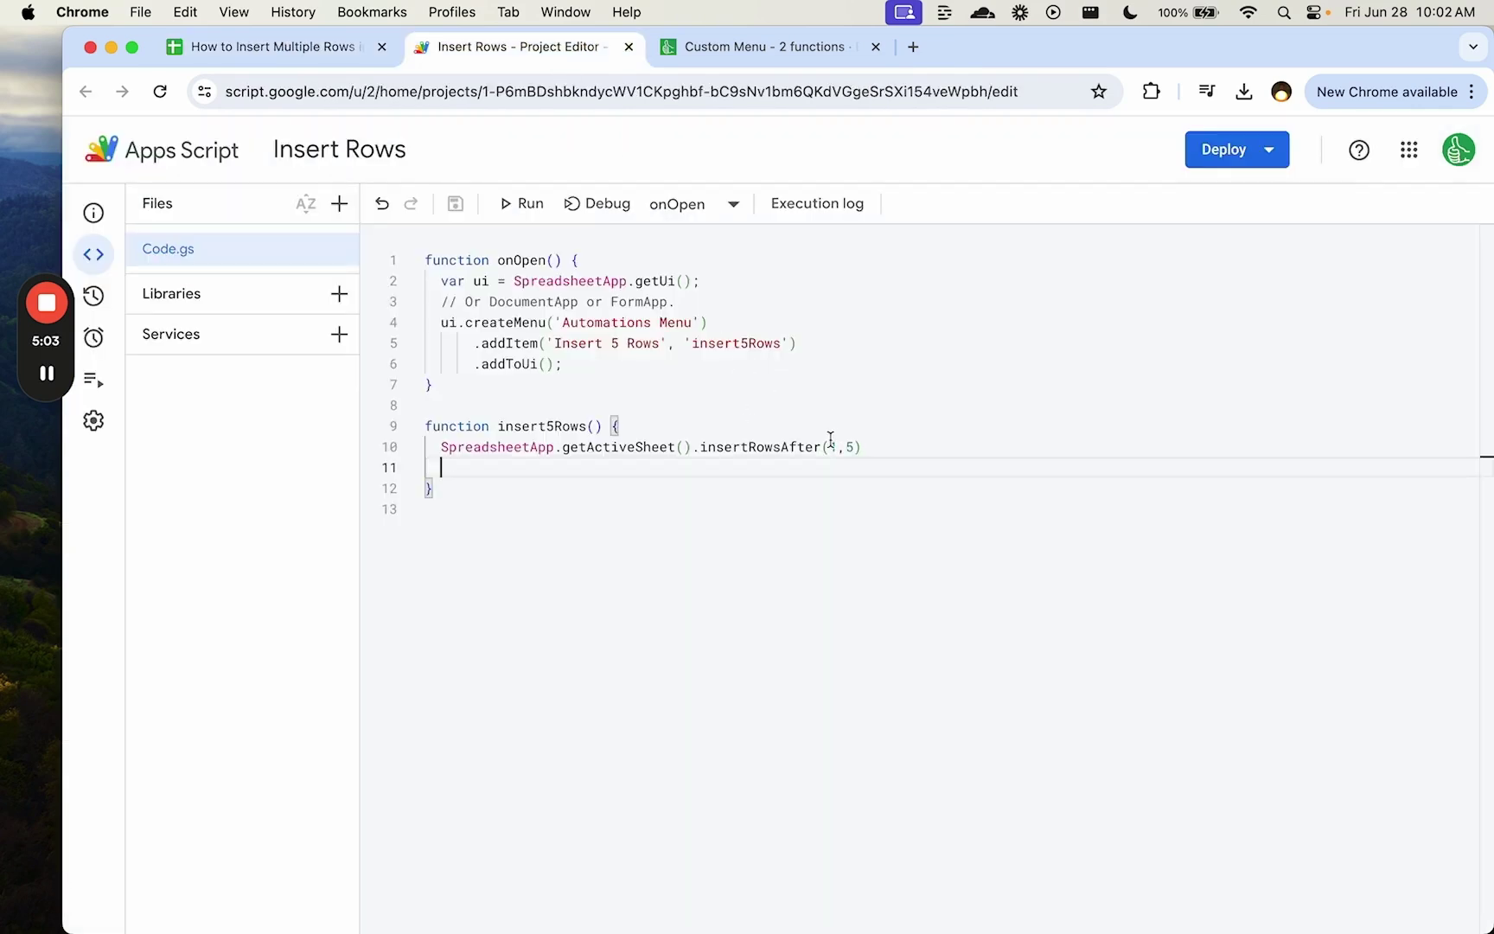
drag(829, 447, 781, 447)
- Run Automations Menu > Insert 5 Rows and inspect the five yellow rows under the header
click(346, 57)
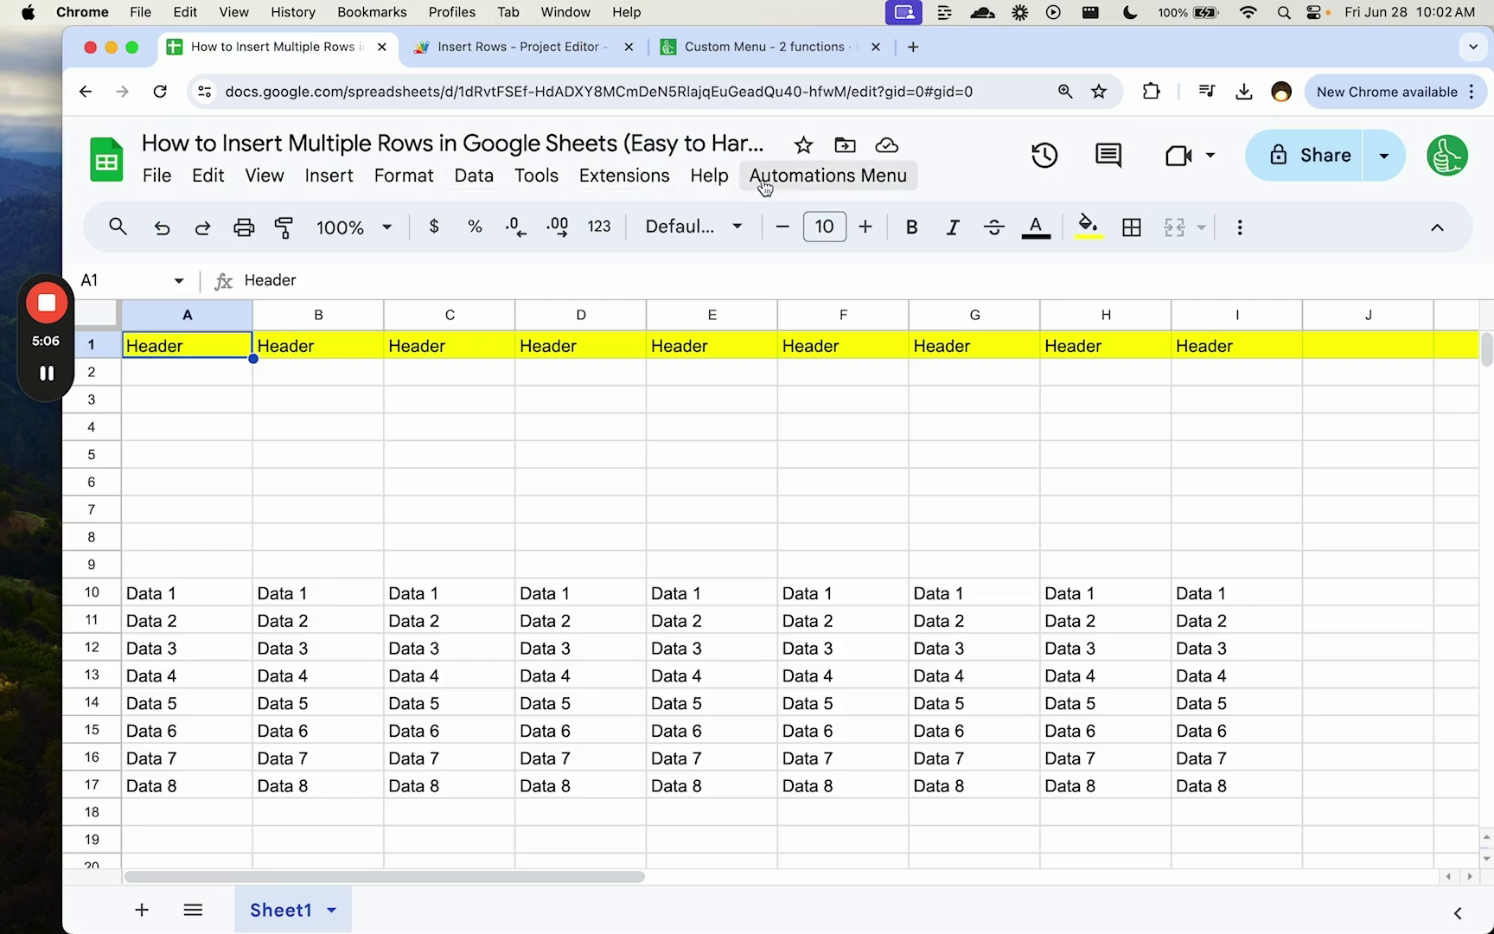
click(796, 177)
click(794, 219)
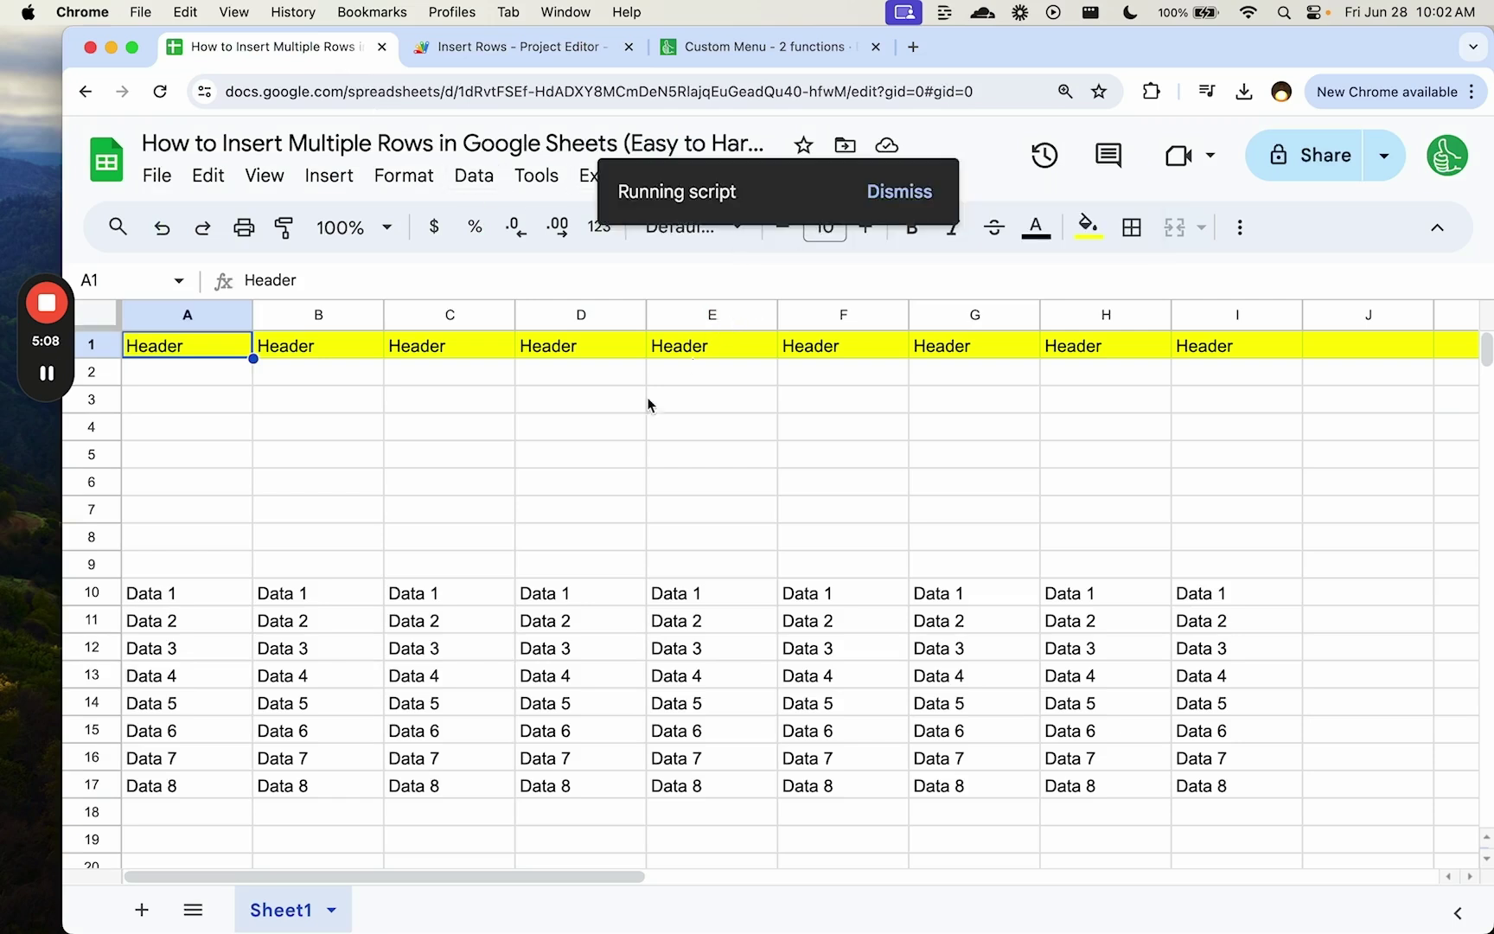
click(234, 390)
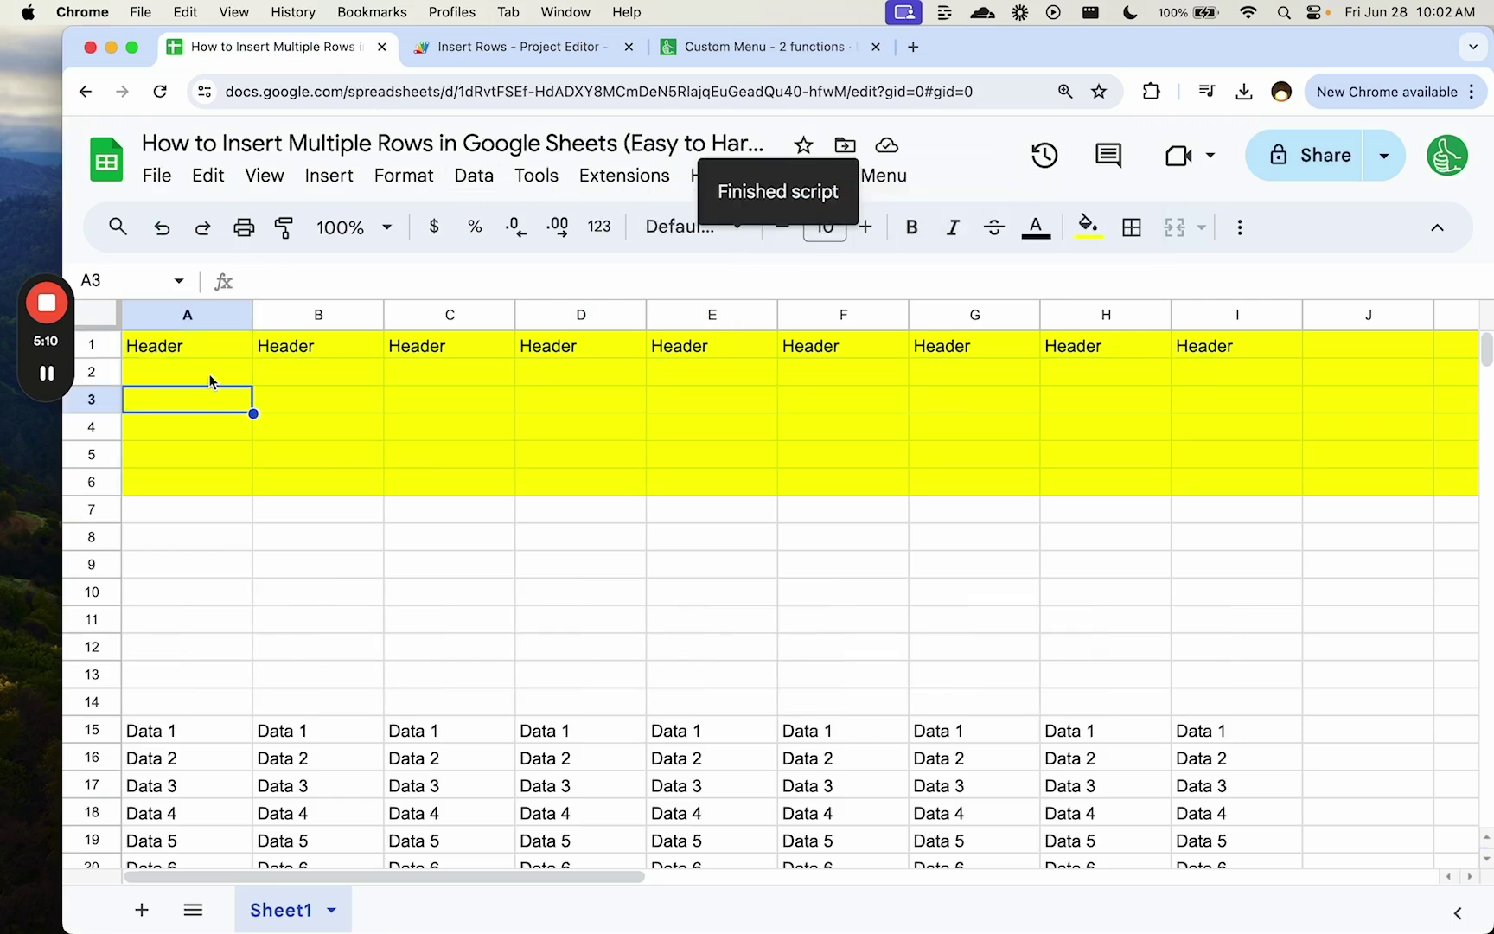
drag(210, 378, 891, 480)
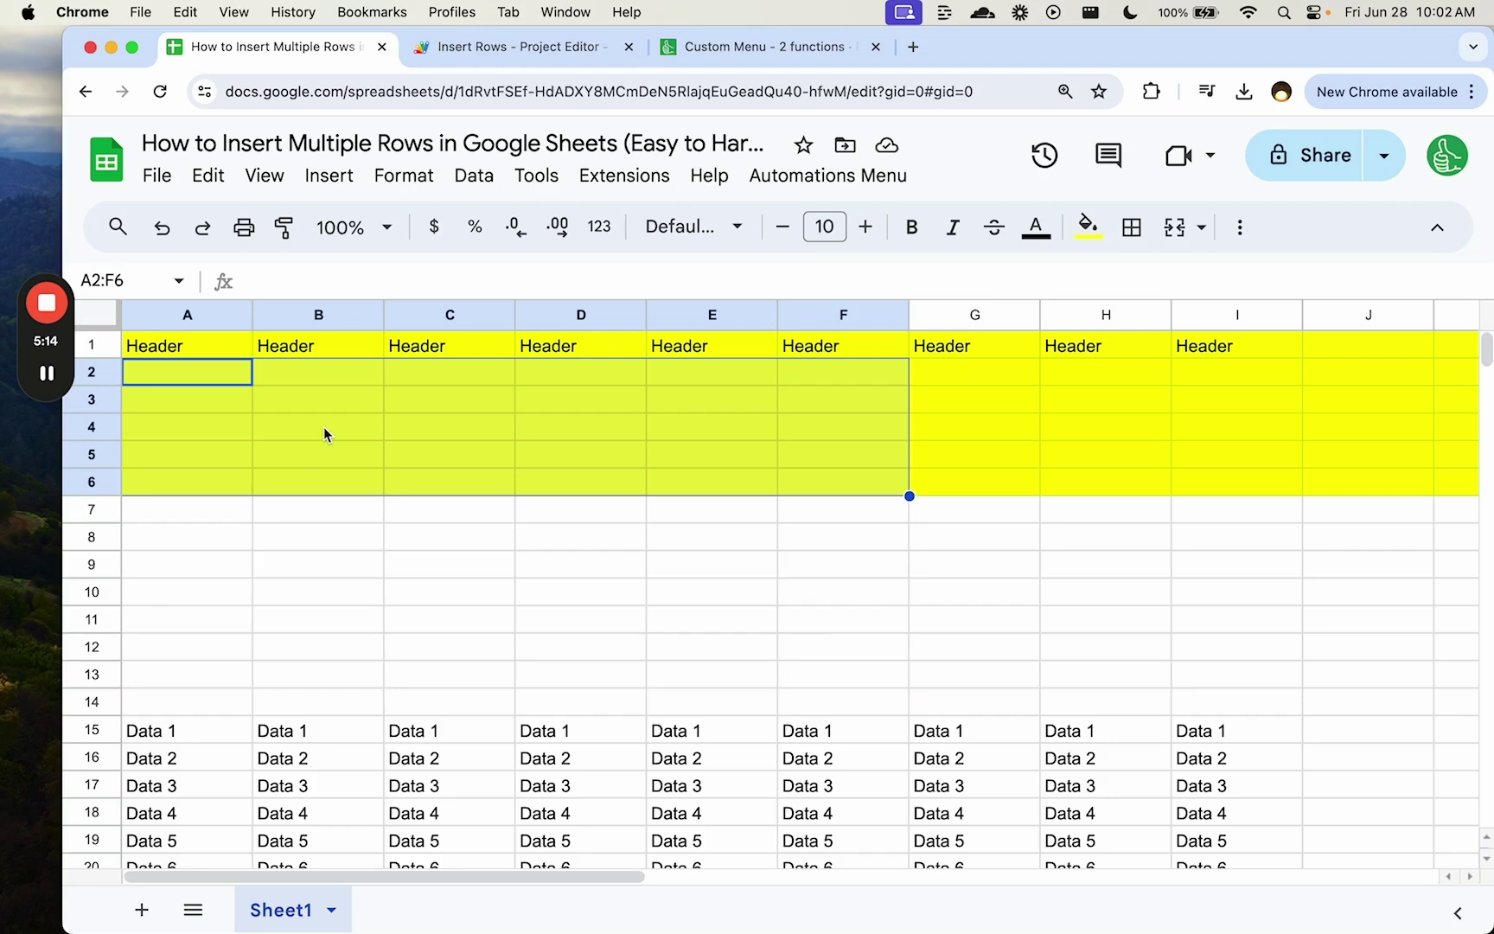
- Undo the inserted rows and return to the insertRowsAfter call in the script project
key(super+z)
click(743, 46)
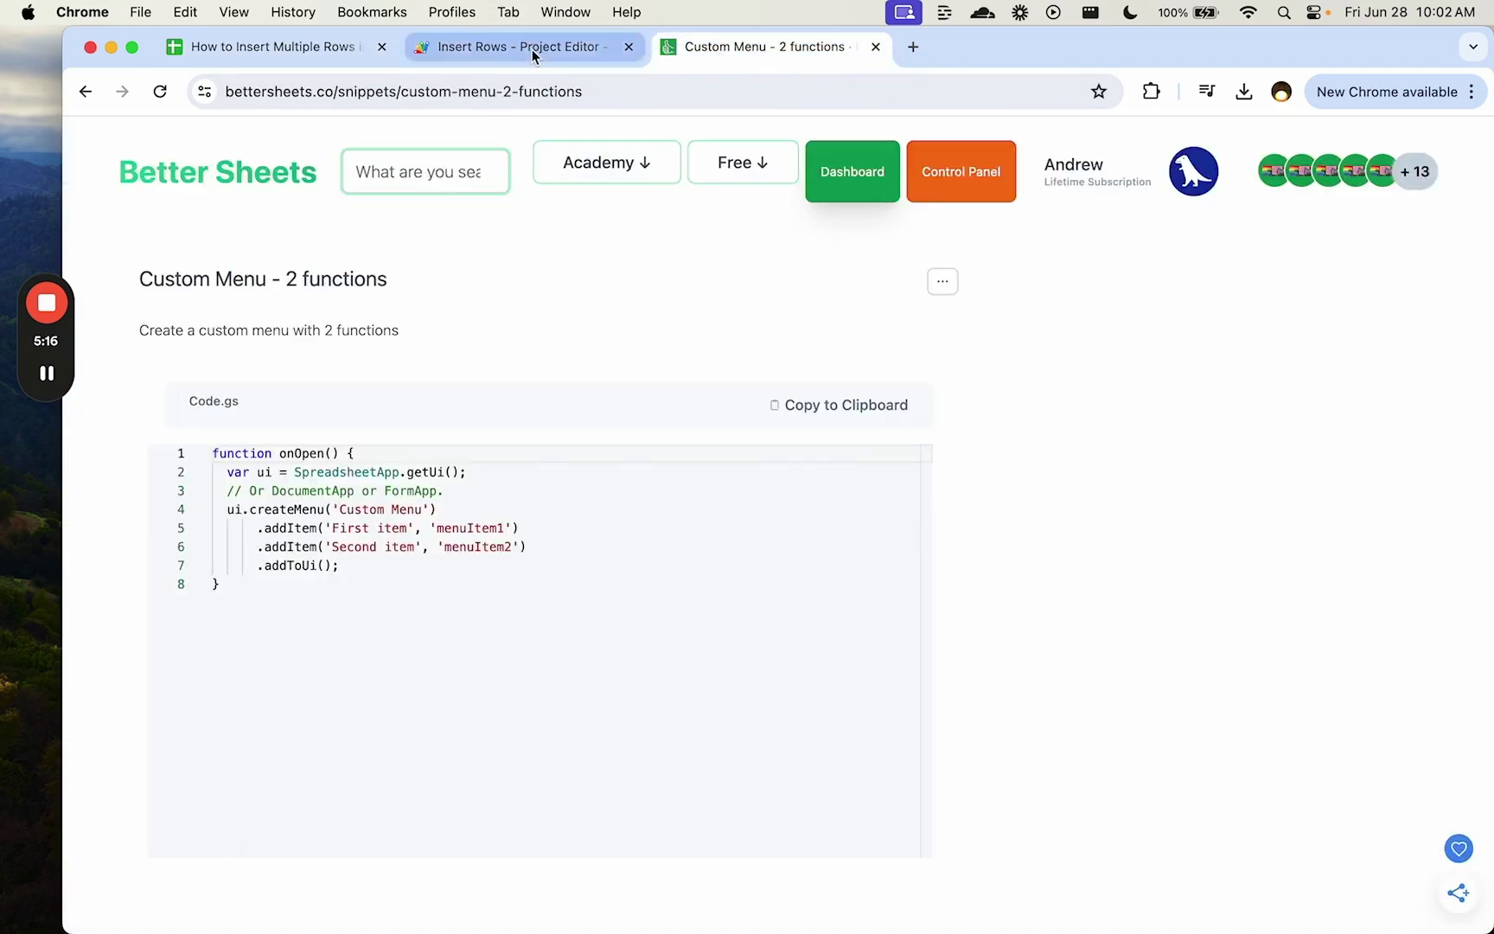
click(532, 49)
- Change insert5Rows back to calling insertRowsBefore(2,5)
click(828, 447)
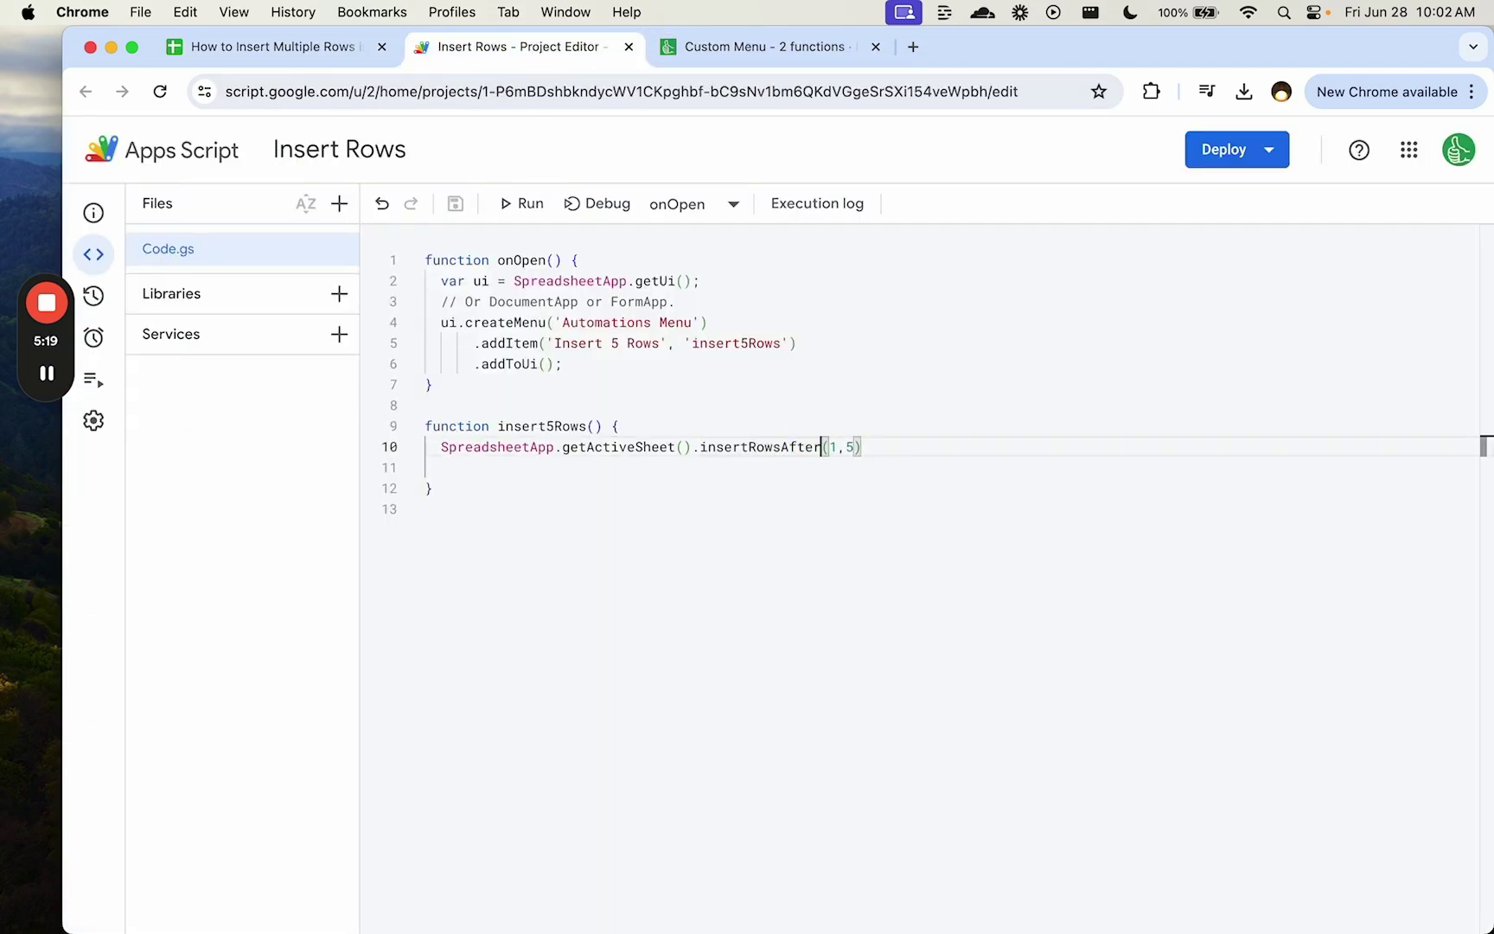
key(BackSpace)
key(BackSpace)
key(BackSpace)
key(BackSpace)
key(BackSpace)
text(Before)
key(Right)
key(Right)
key(Right)
key(Right)
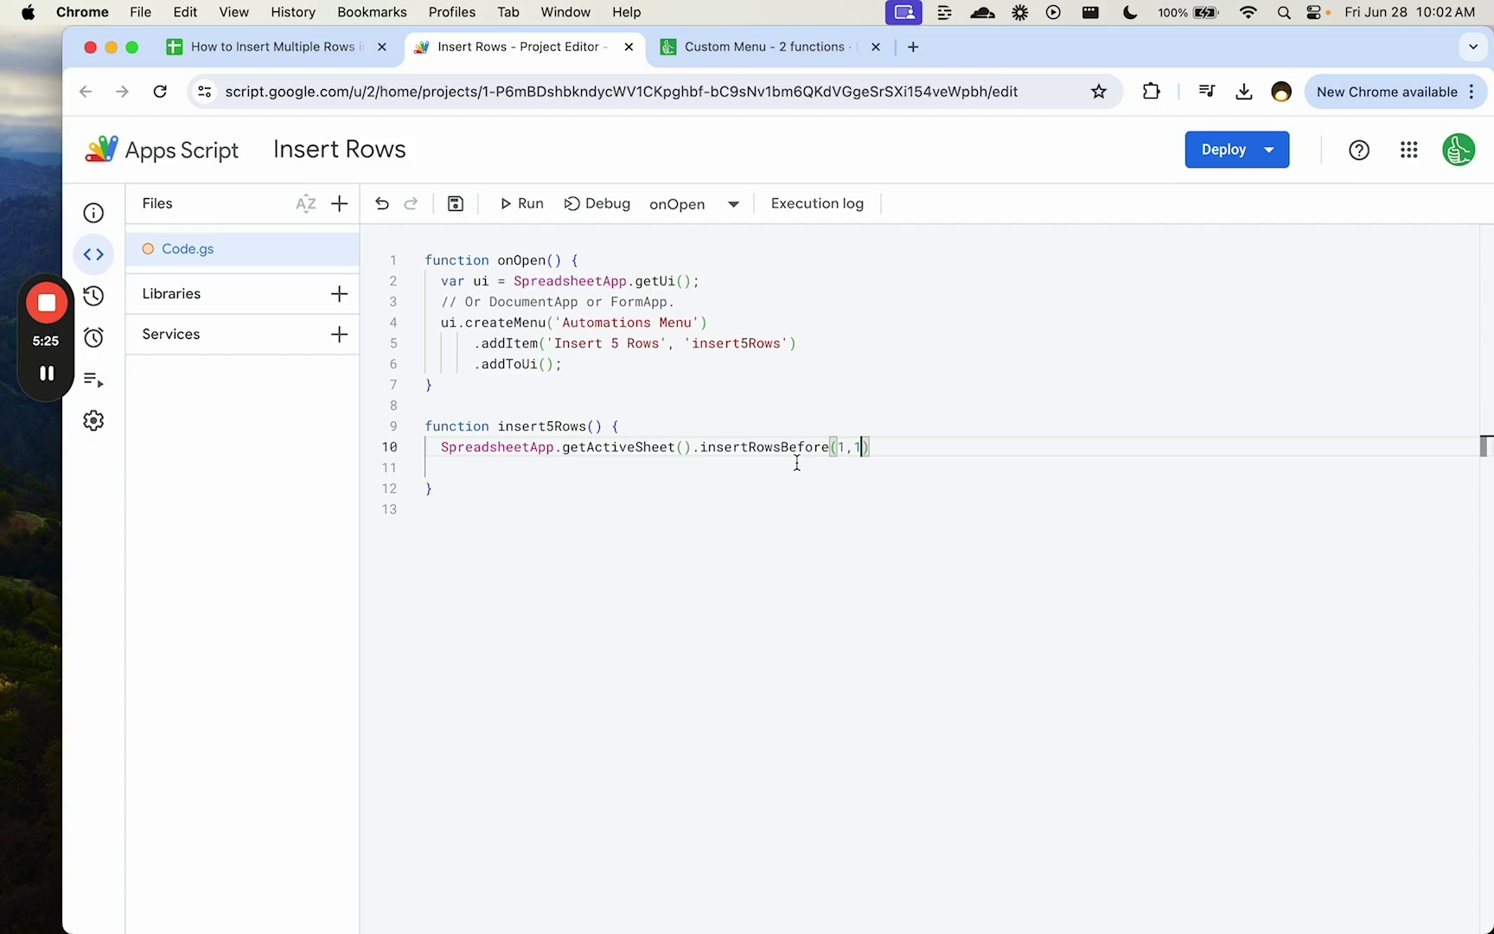
click(661, 428)
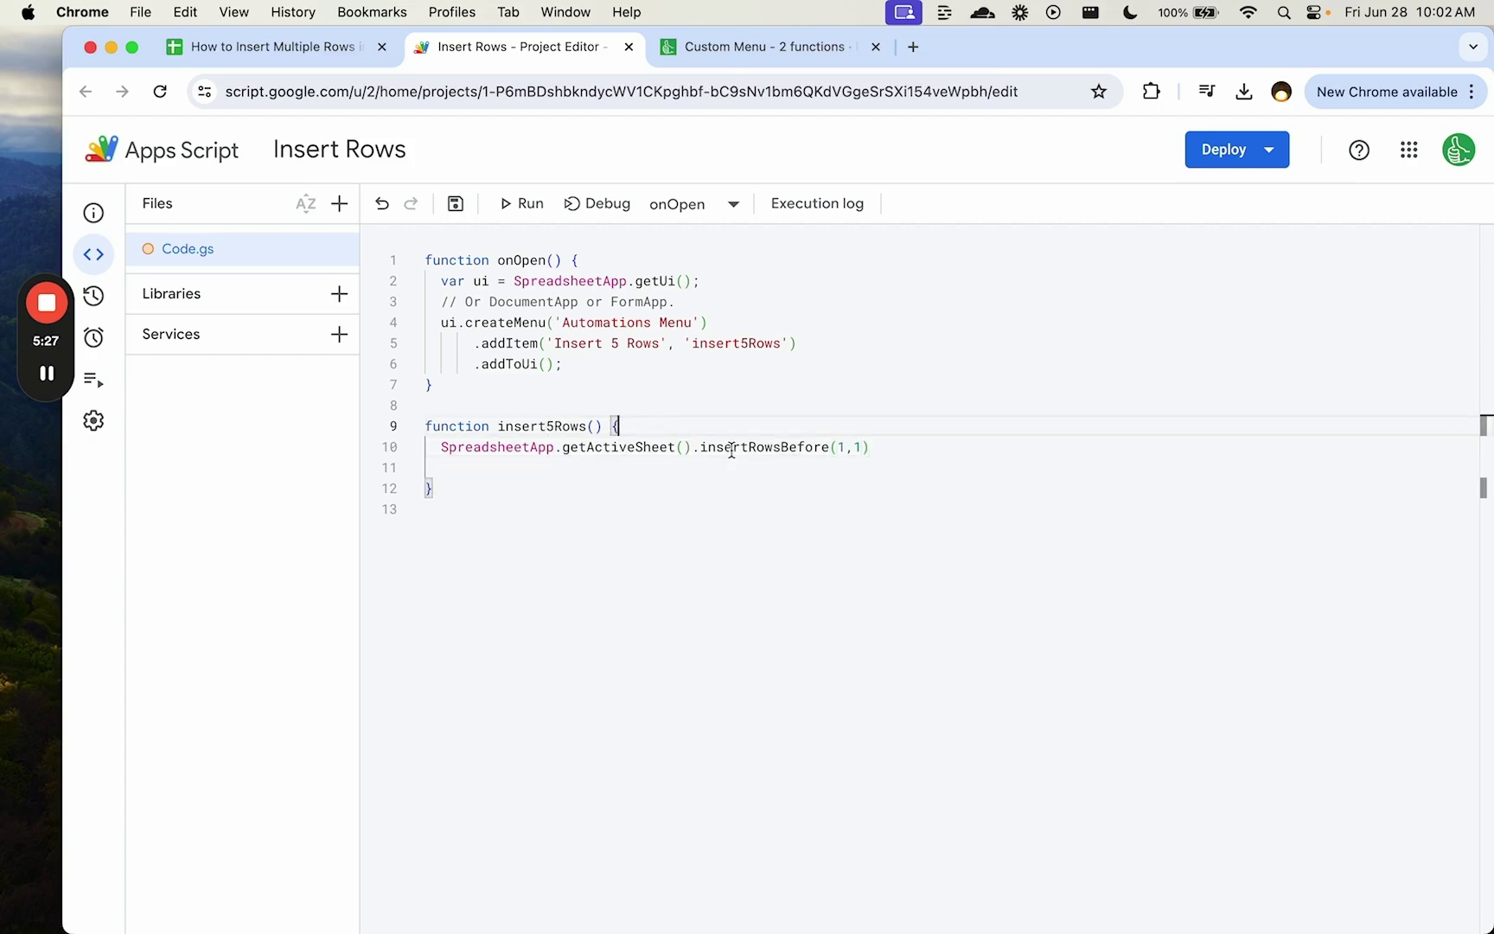
key(super+z)
text(5)
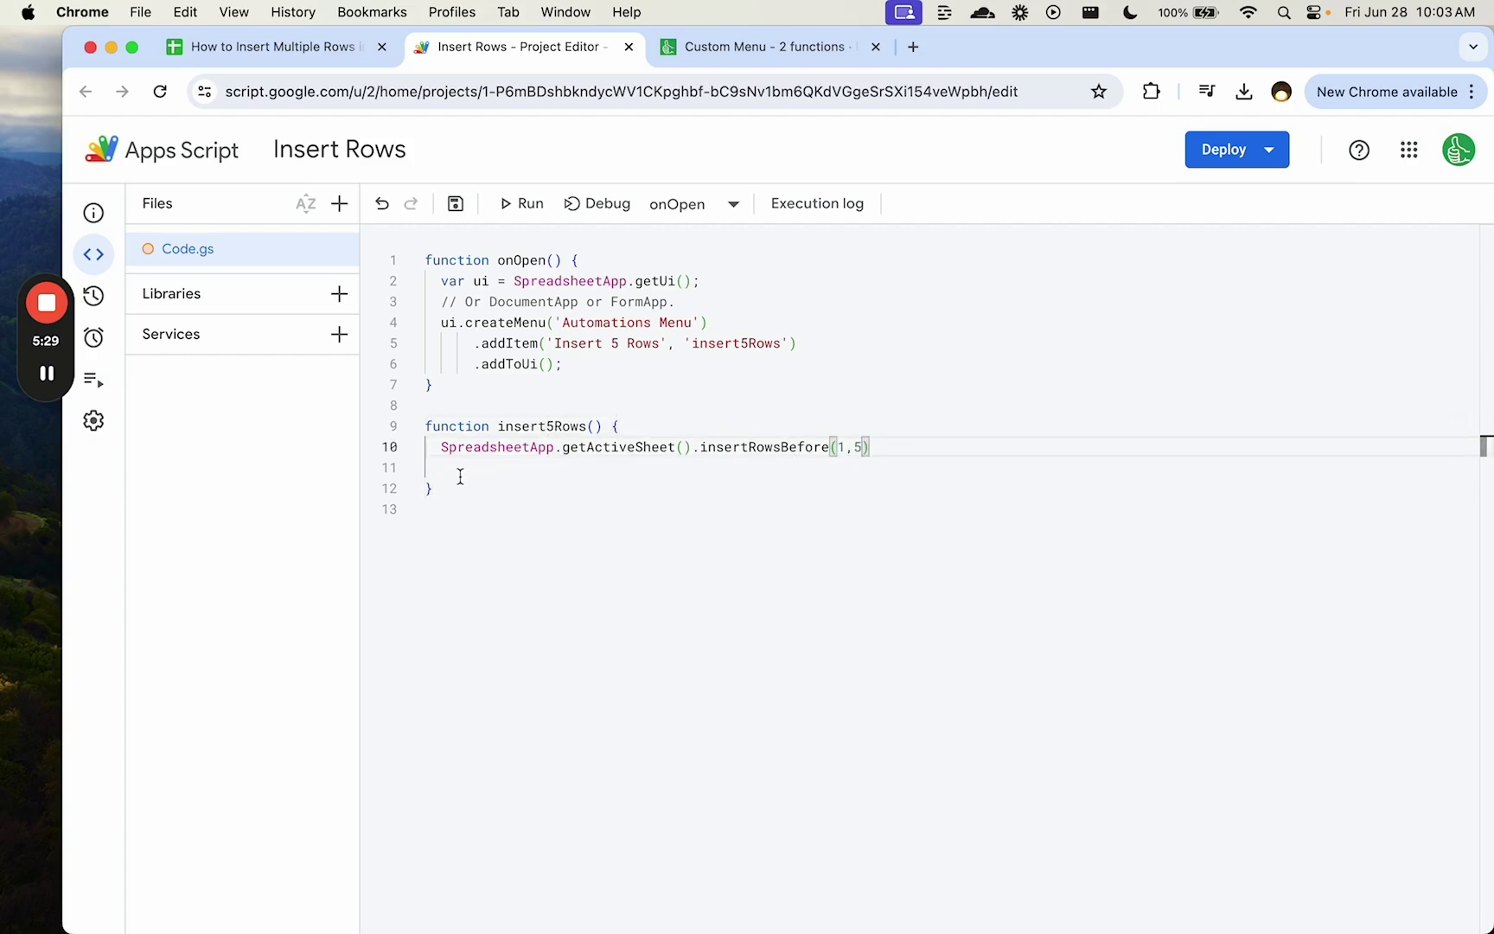
- Duplicate the function as insert1Row calling insertRowsBefore(2,1)
drag(457, 489, 423, 436)
key(super+c)
click(448, 474)
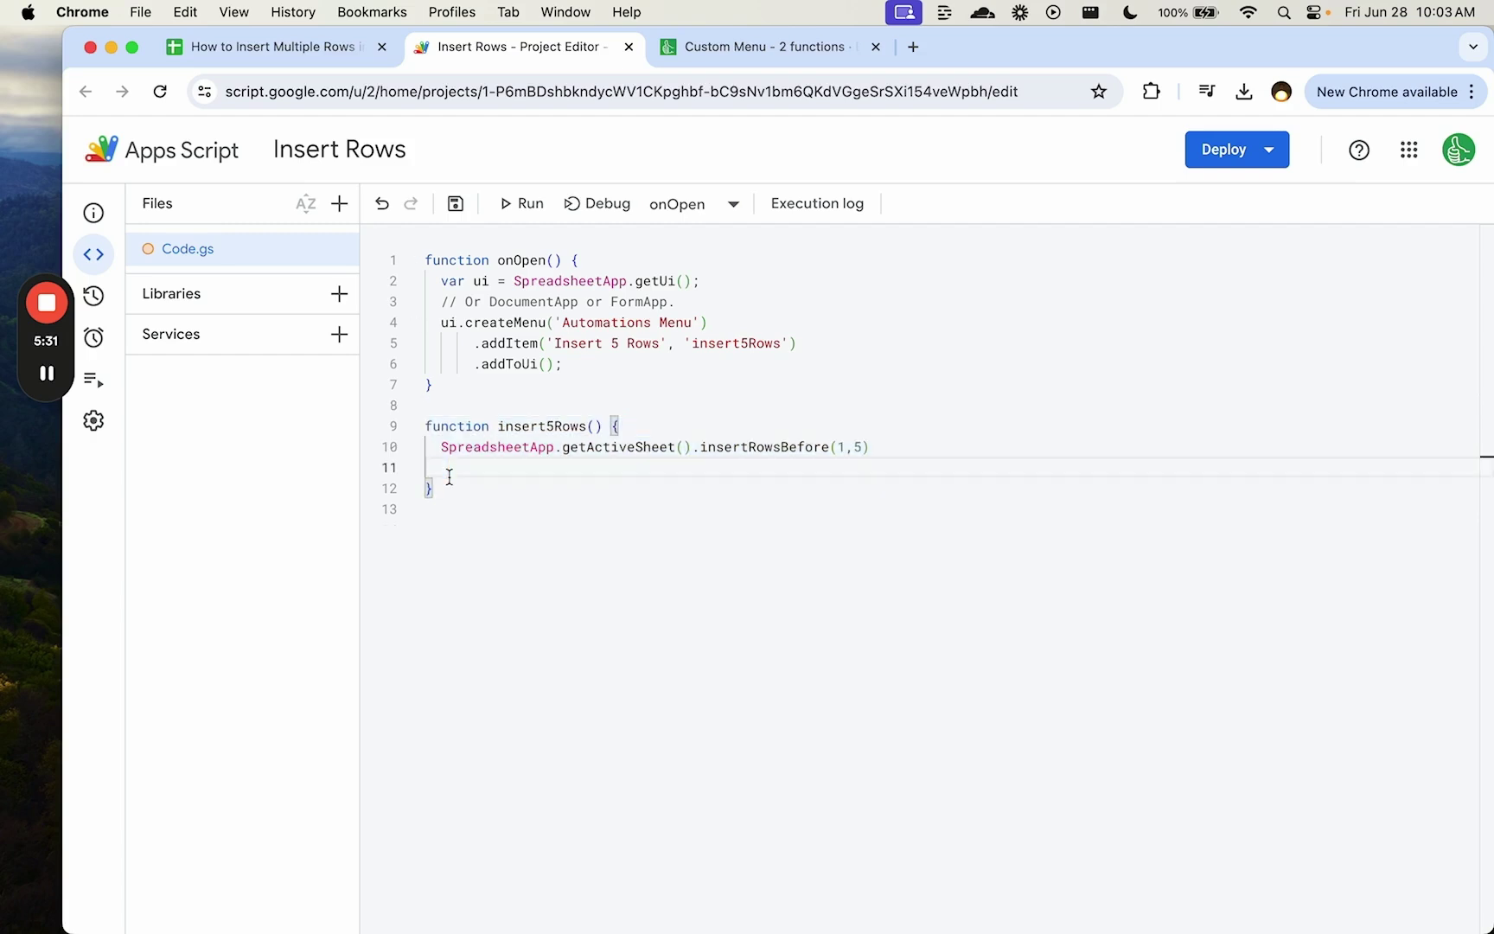
key(super+v)
double_click(536, 550)
text(insert1Row)
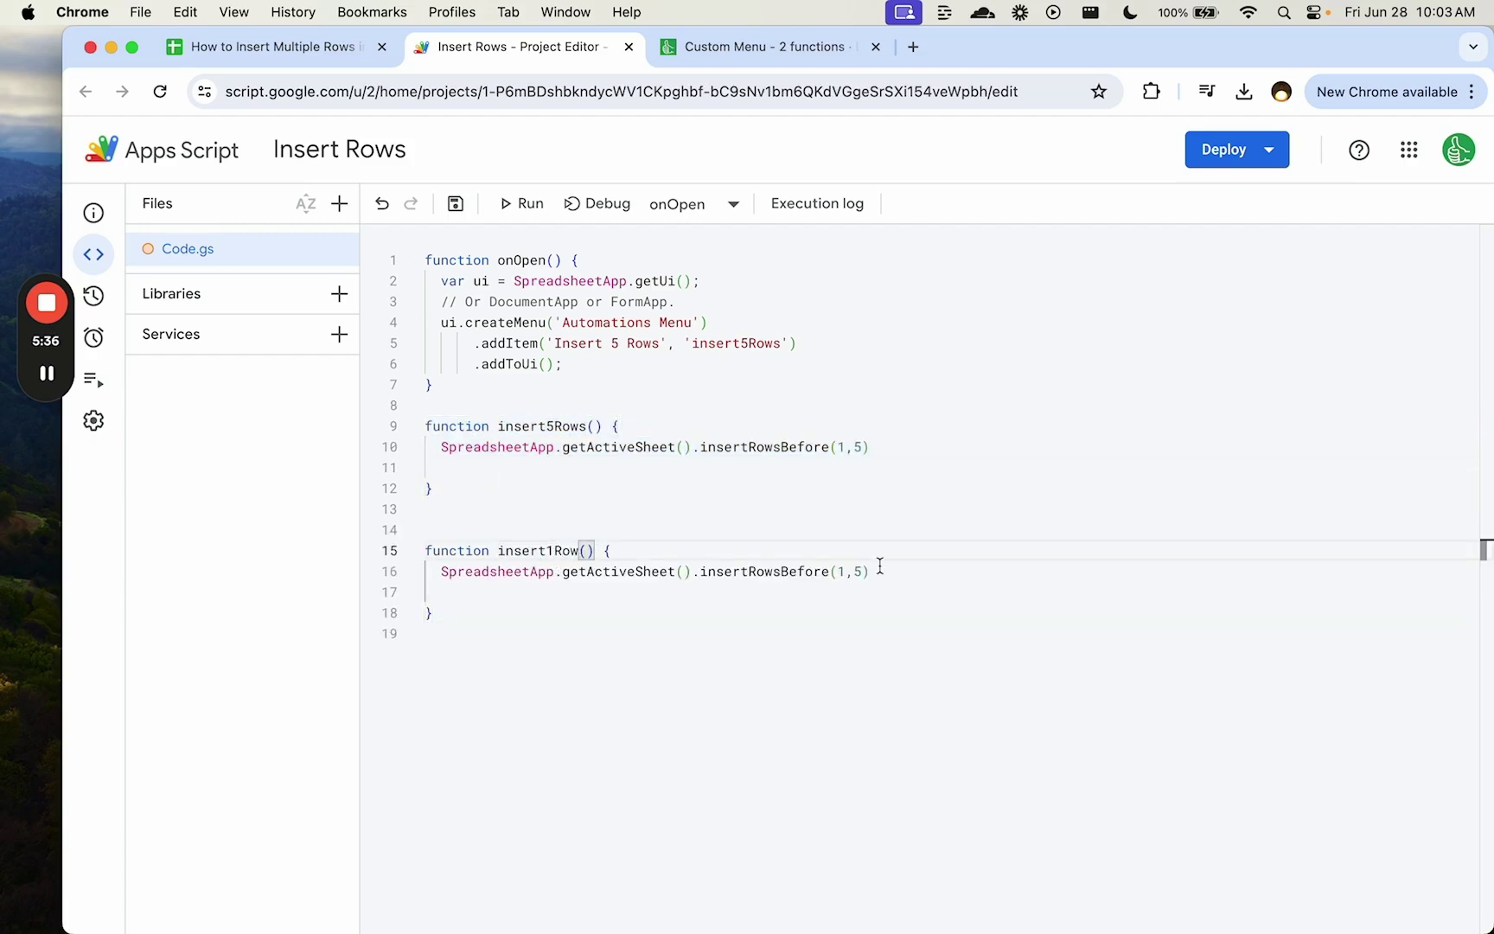
click(841, 570)
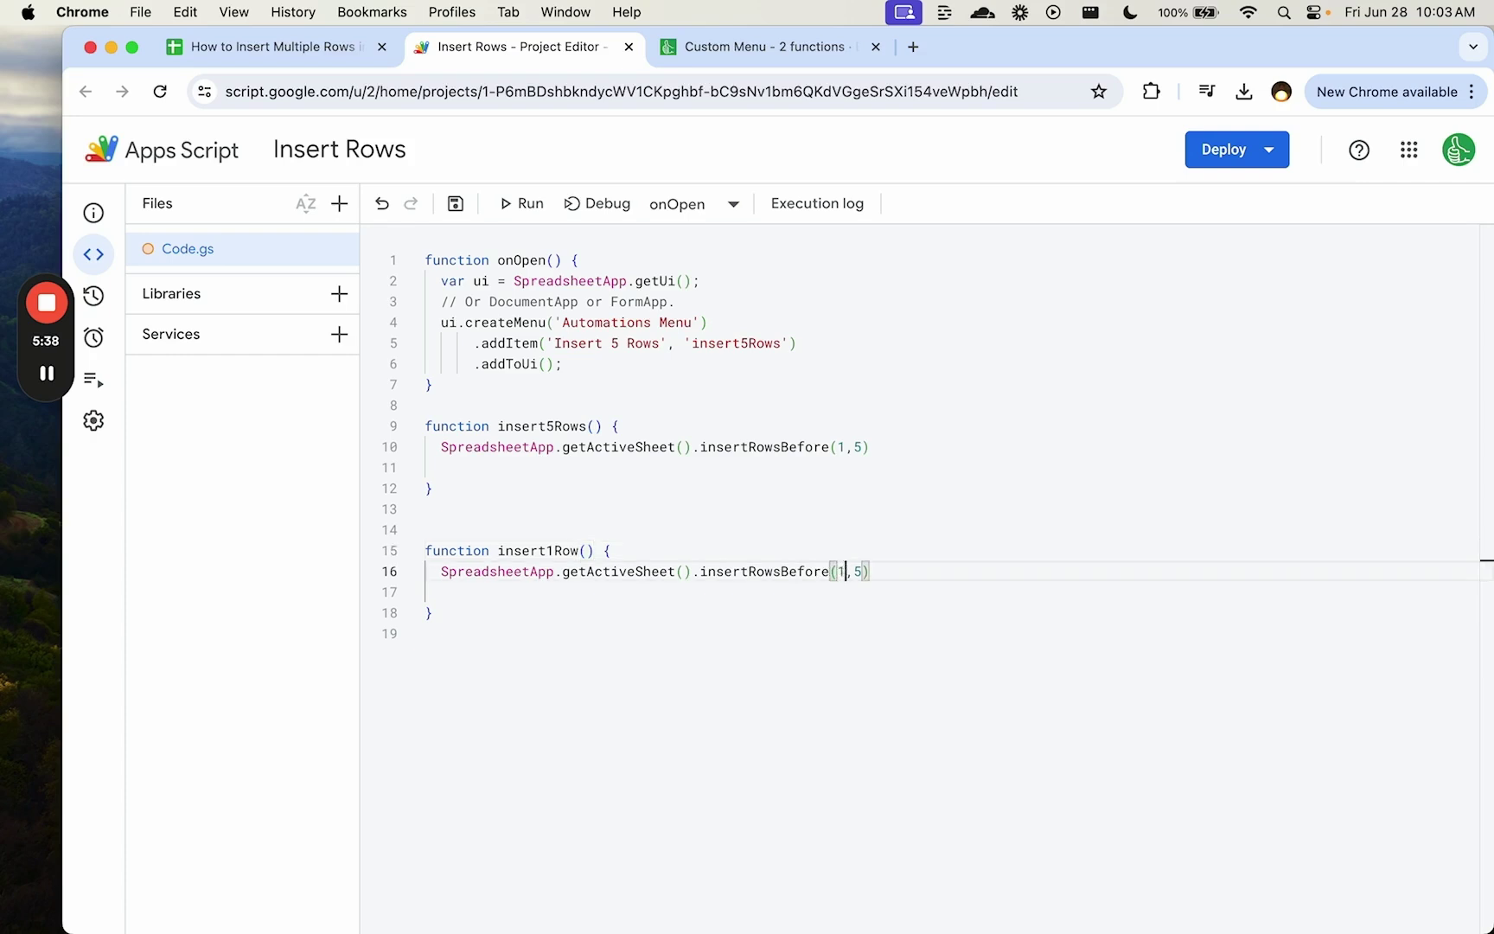
key(BackSpace)
text(2)
click(848, 446)
click(863, 570)
key(BackSpace)
text(1)
click(676, 570)
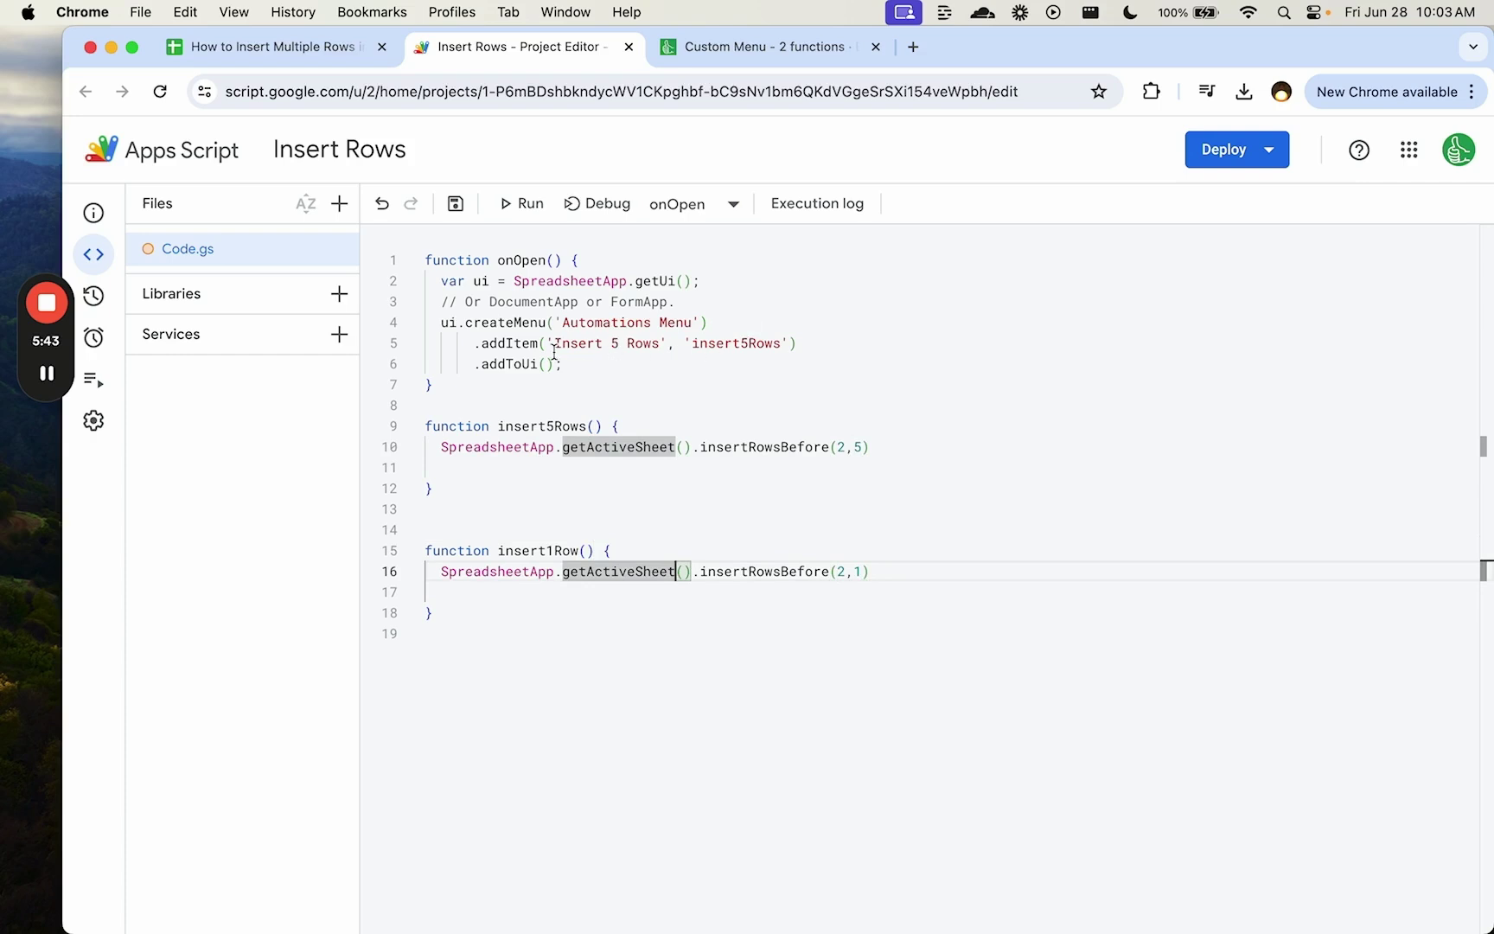
- Duplicate the menu item line as .addItem('Insert 1 Row', 'insert1Row')
drag(473, 343, 834, 344)
key(super+c)
click(833, 343)
key(Return)
key(super+v)
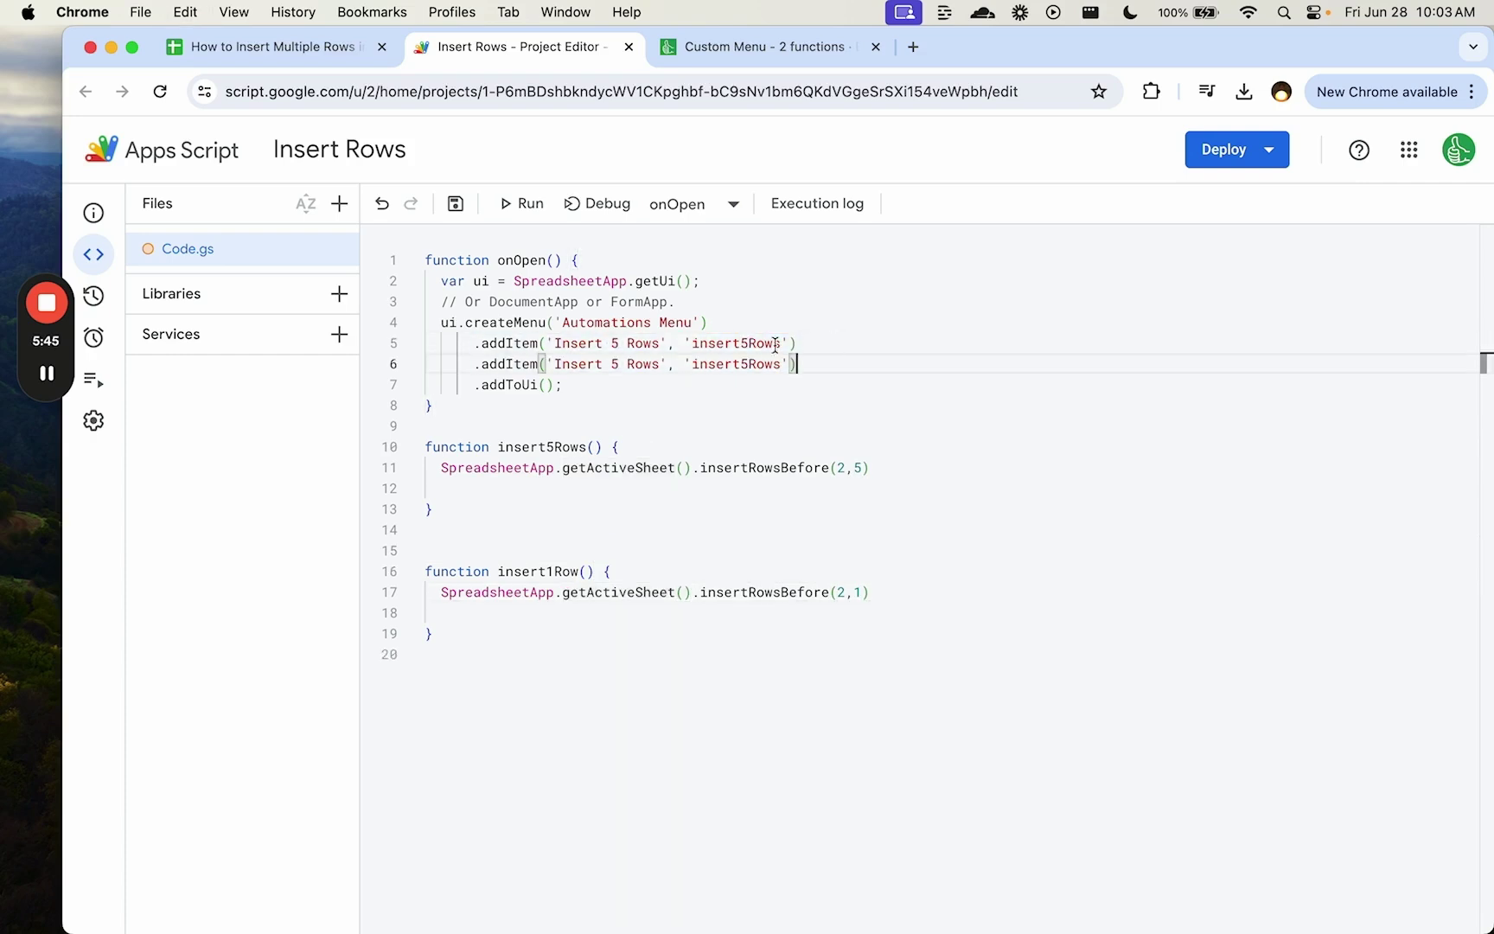
click(615, 364)
key(BackSpace)
text(1)
key(BackSpace)
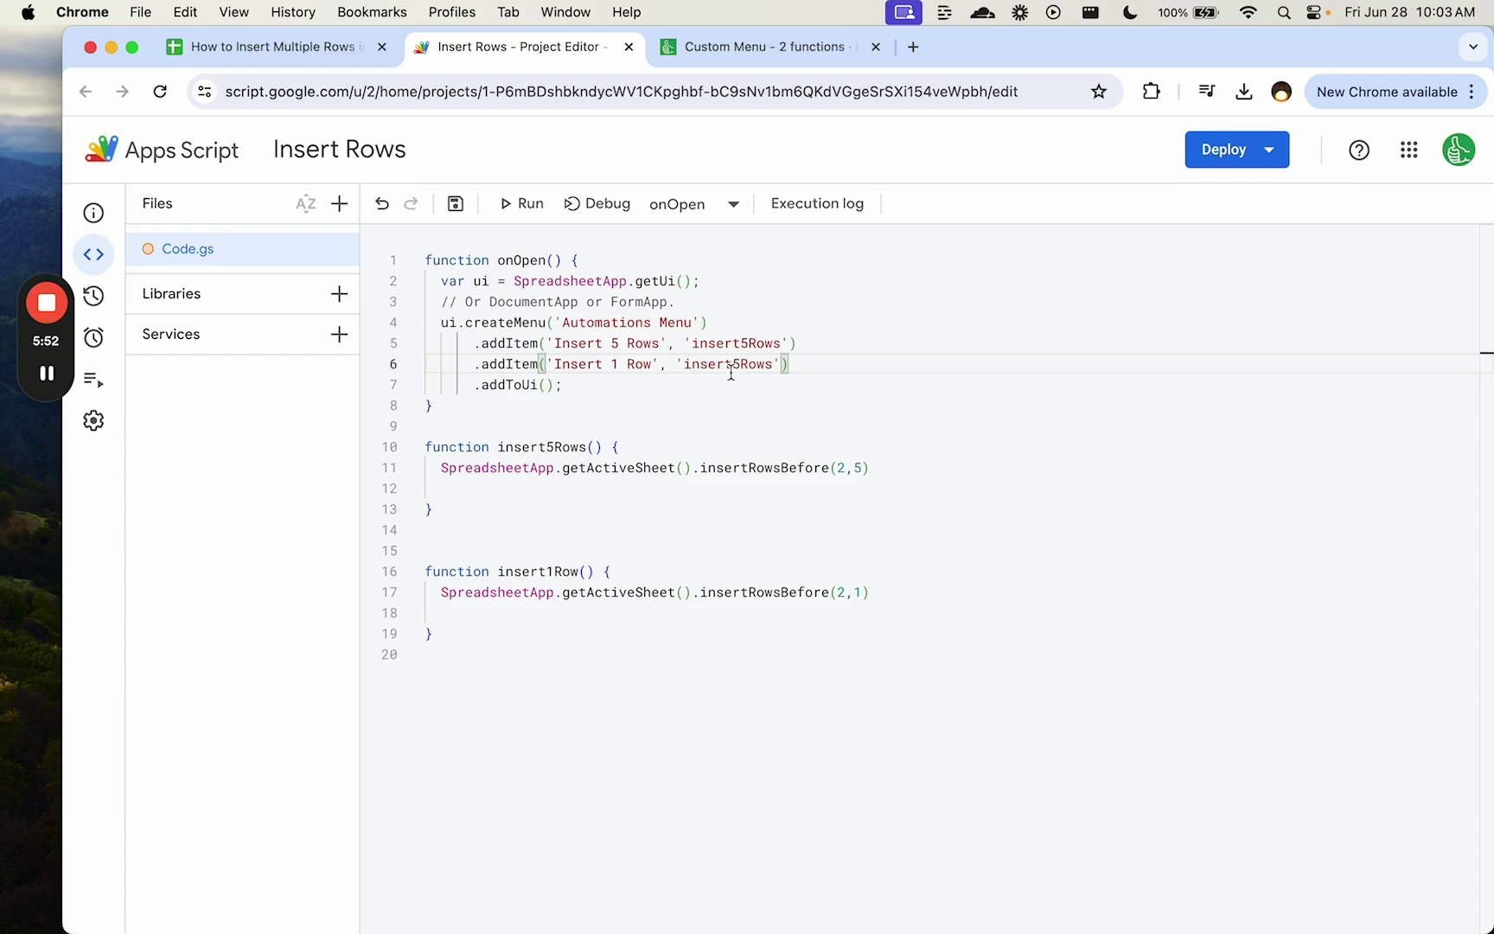
double_click(730, 364)
key(BackSpace)
text(insert1Row)
- Confirm the item's insert1Row matches the function name and save the project
double_click(729, 364)
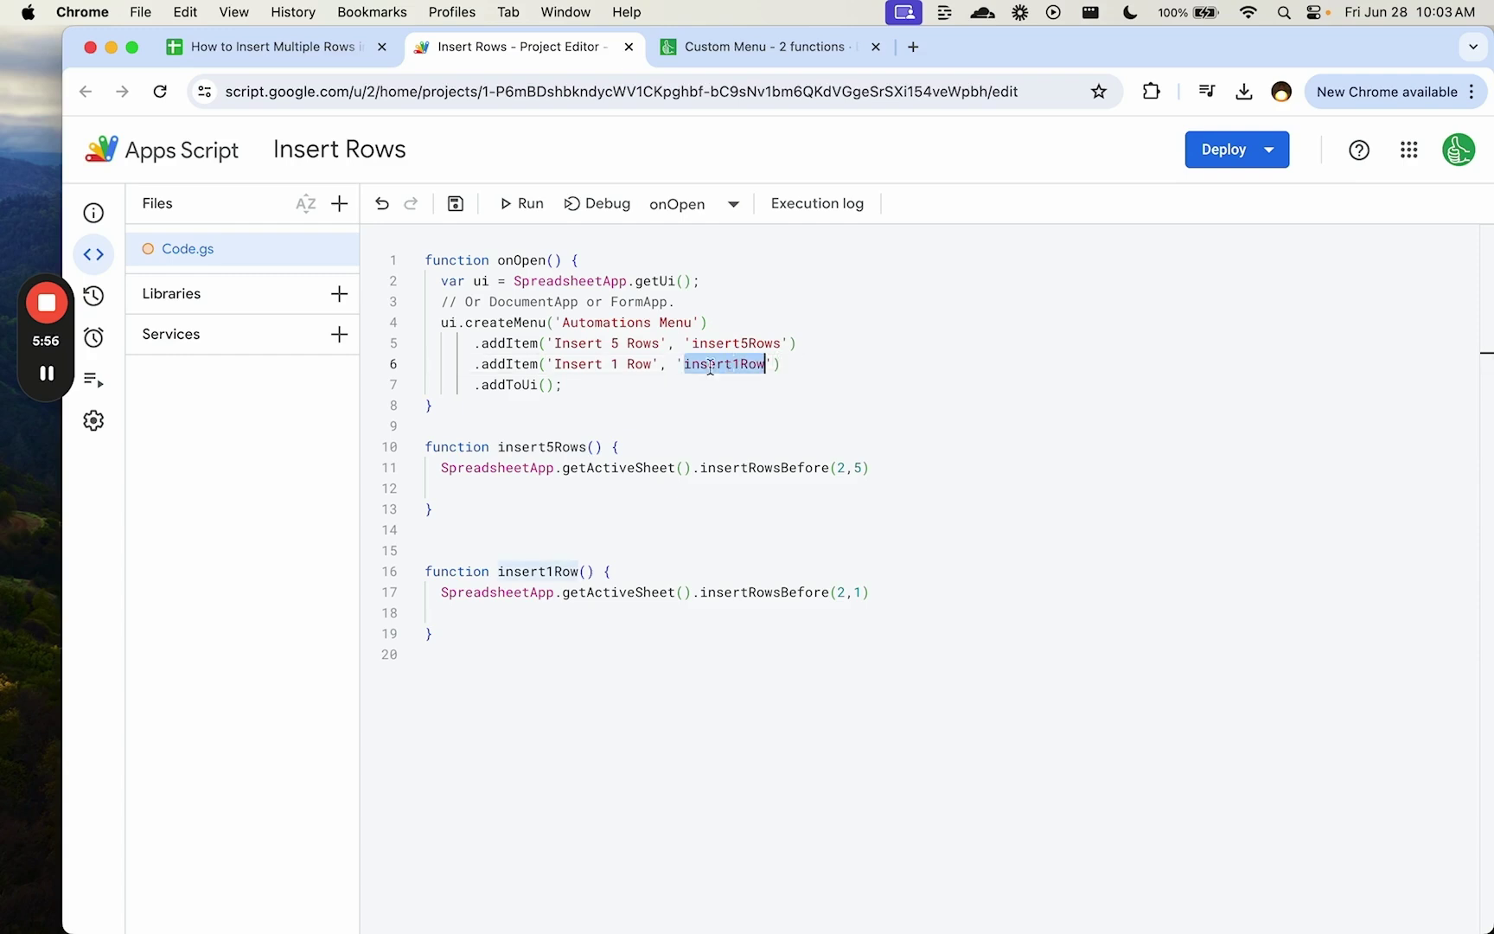
double_click(531, 571)
key(super+s)
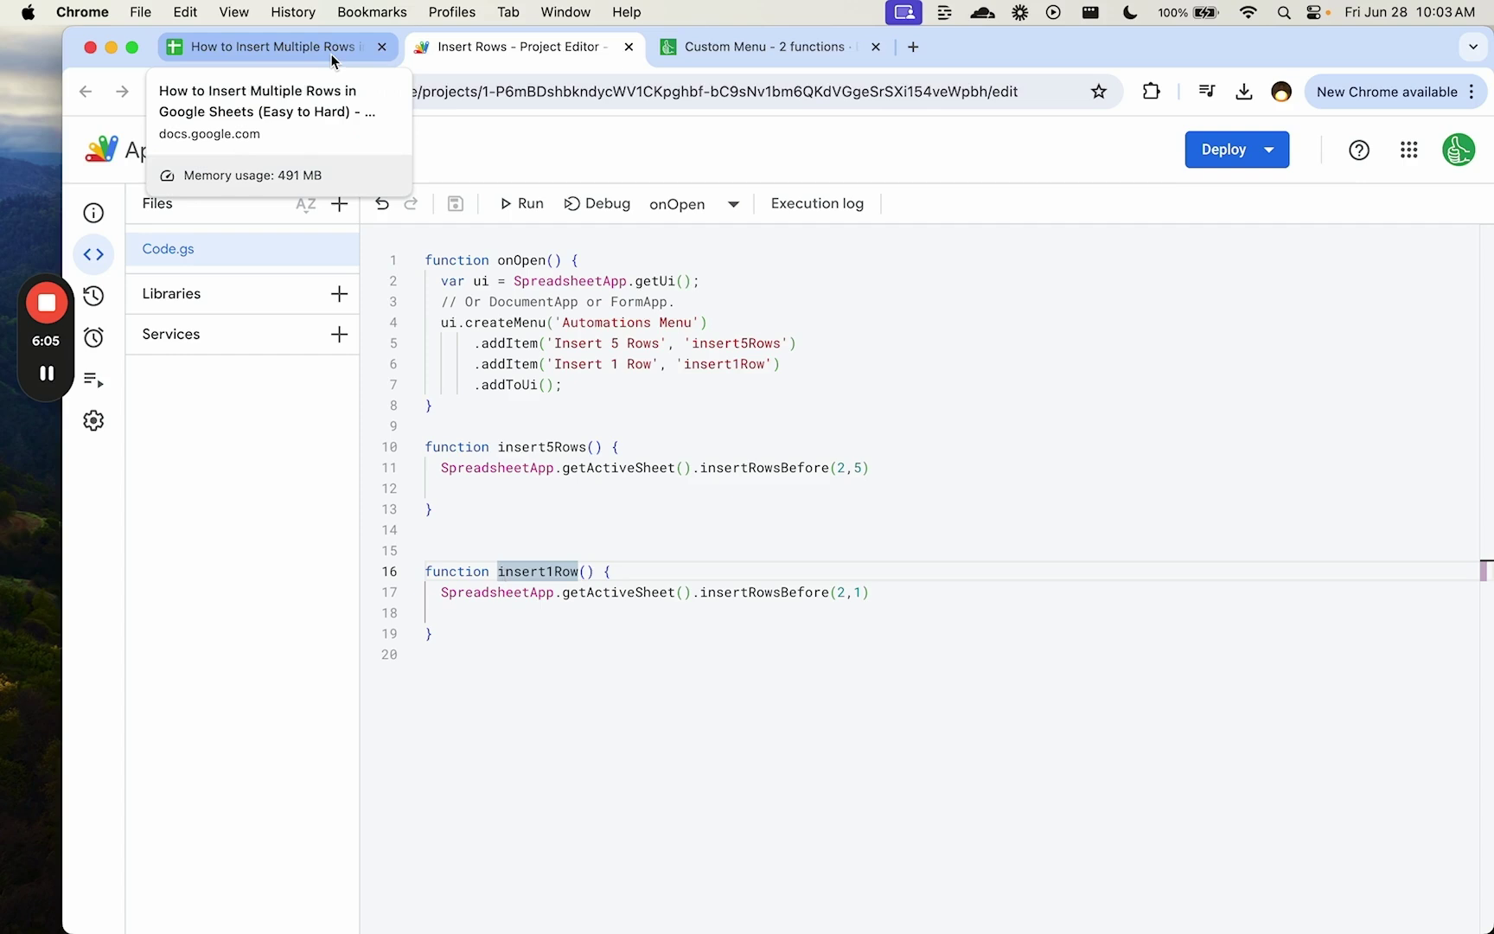
click(330, 53)
click(320, 399)
click(207, 381)
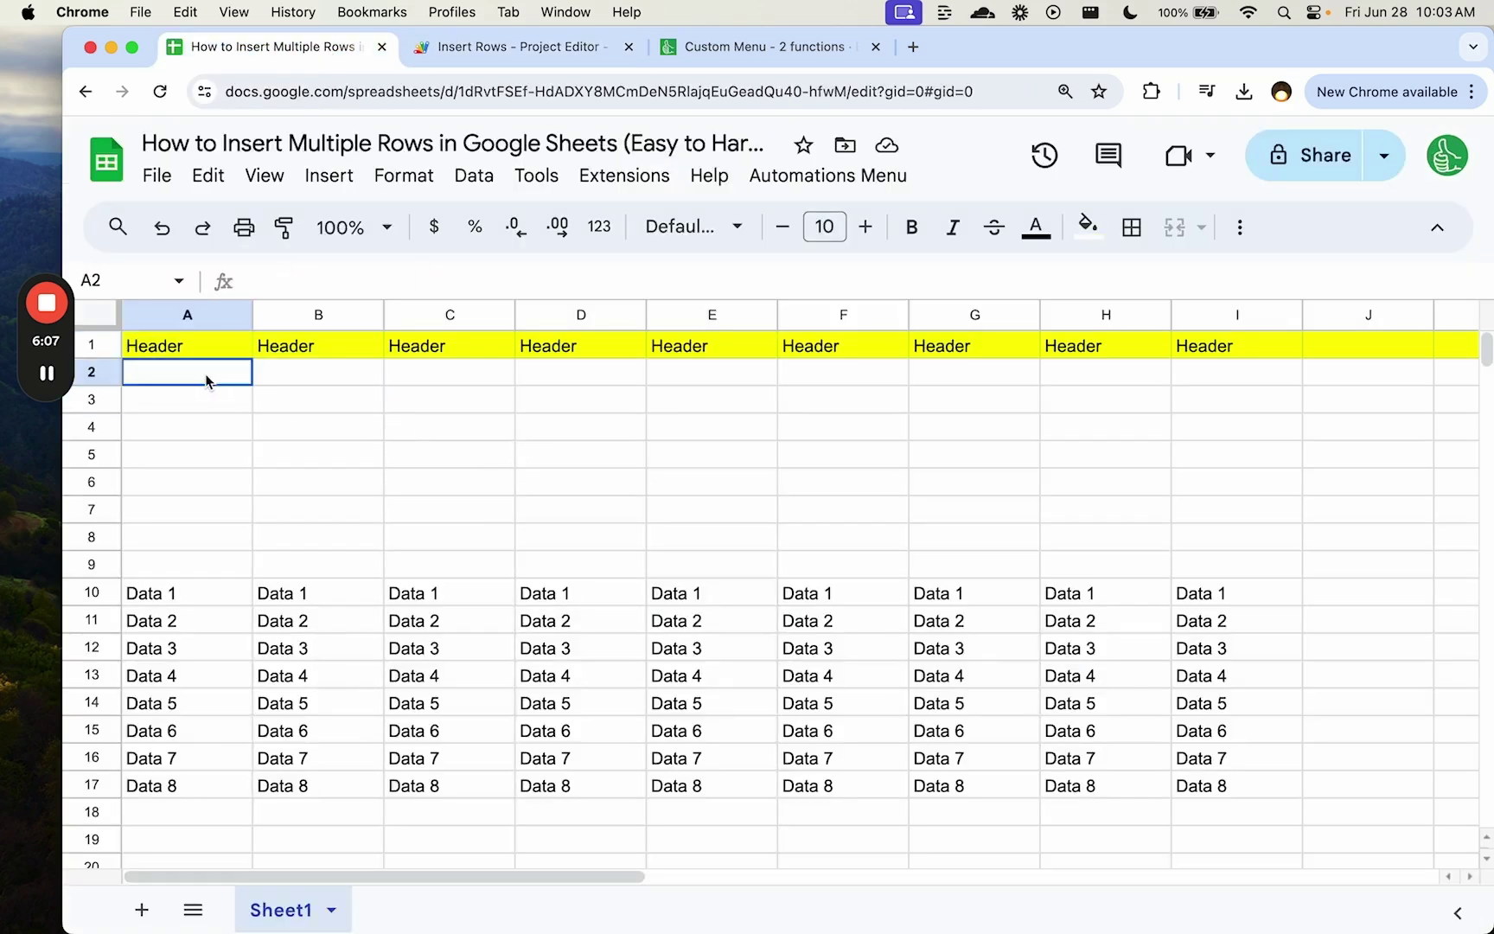
drag(207, 380, 1128, 382)
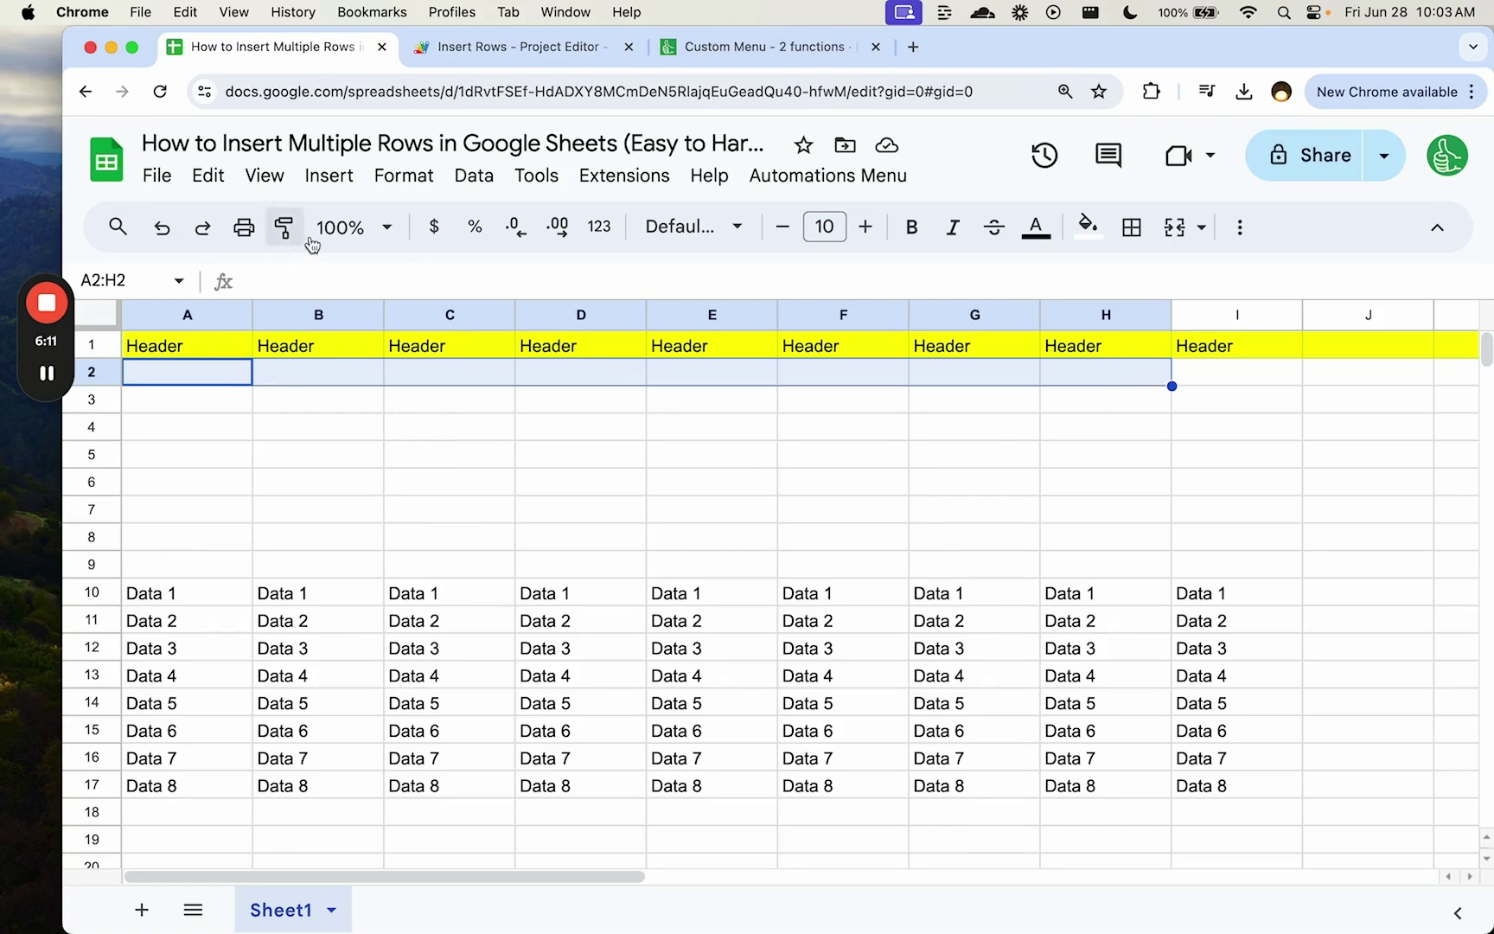
click(299, 380)
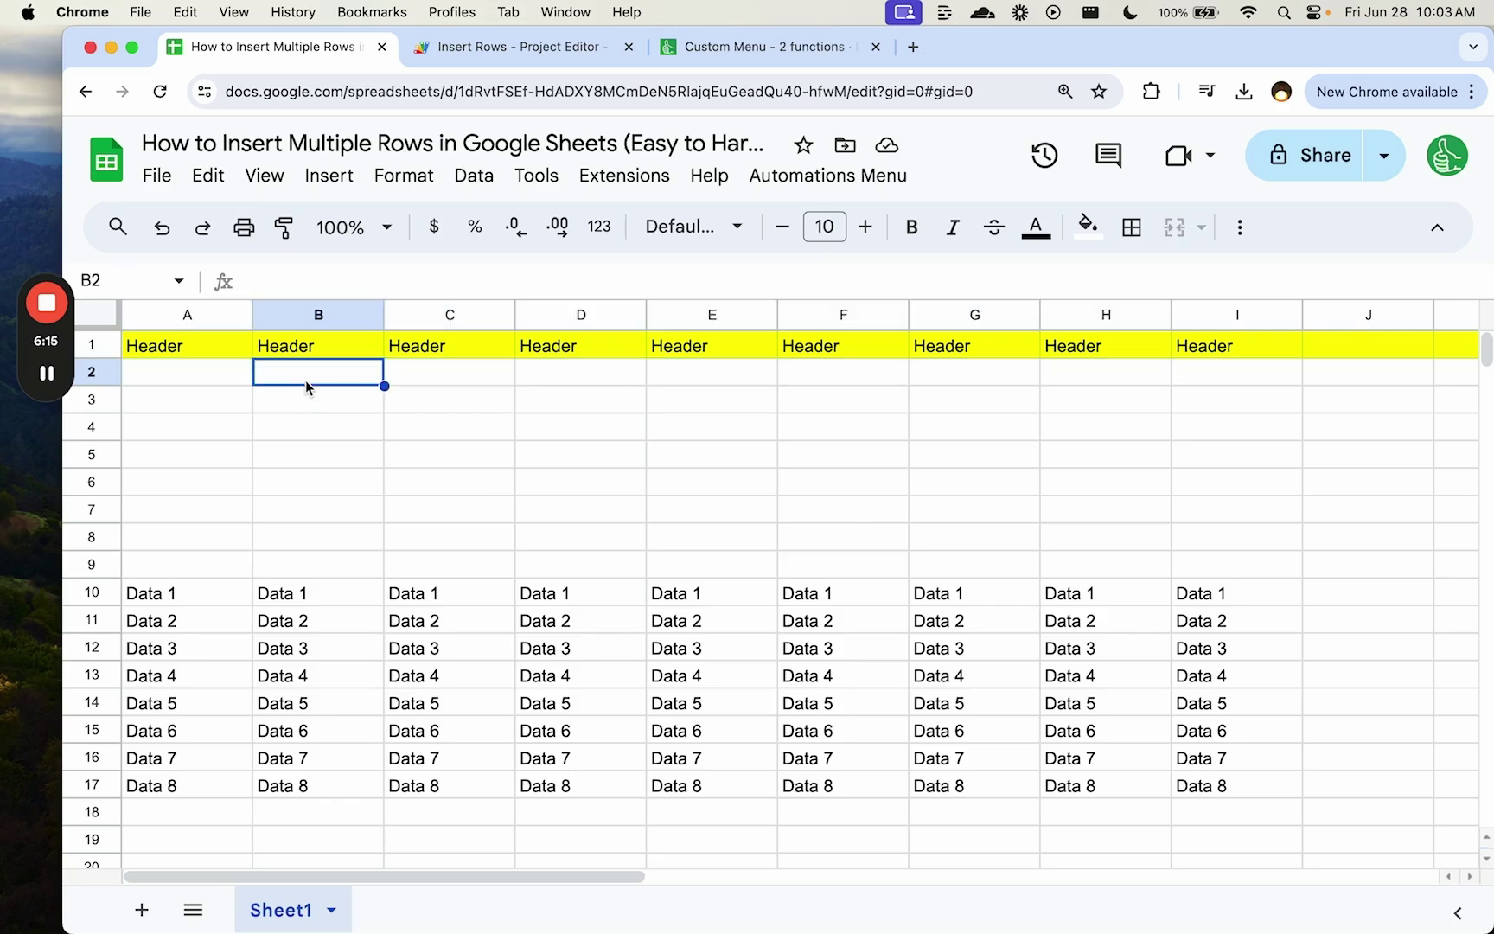
click(533, 52)
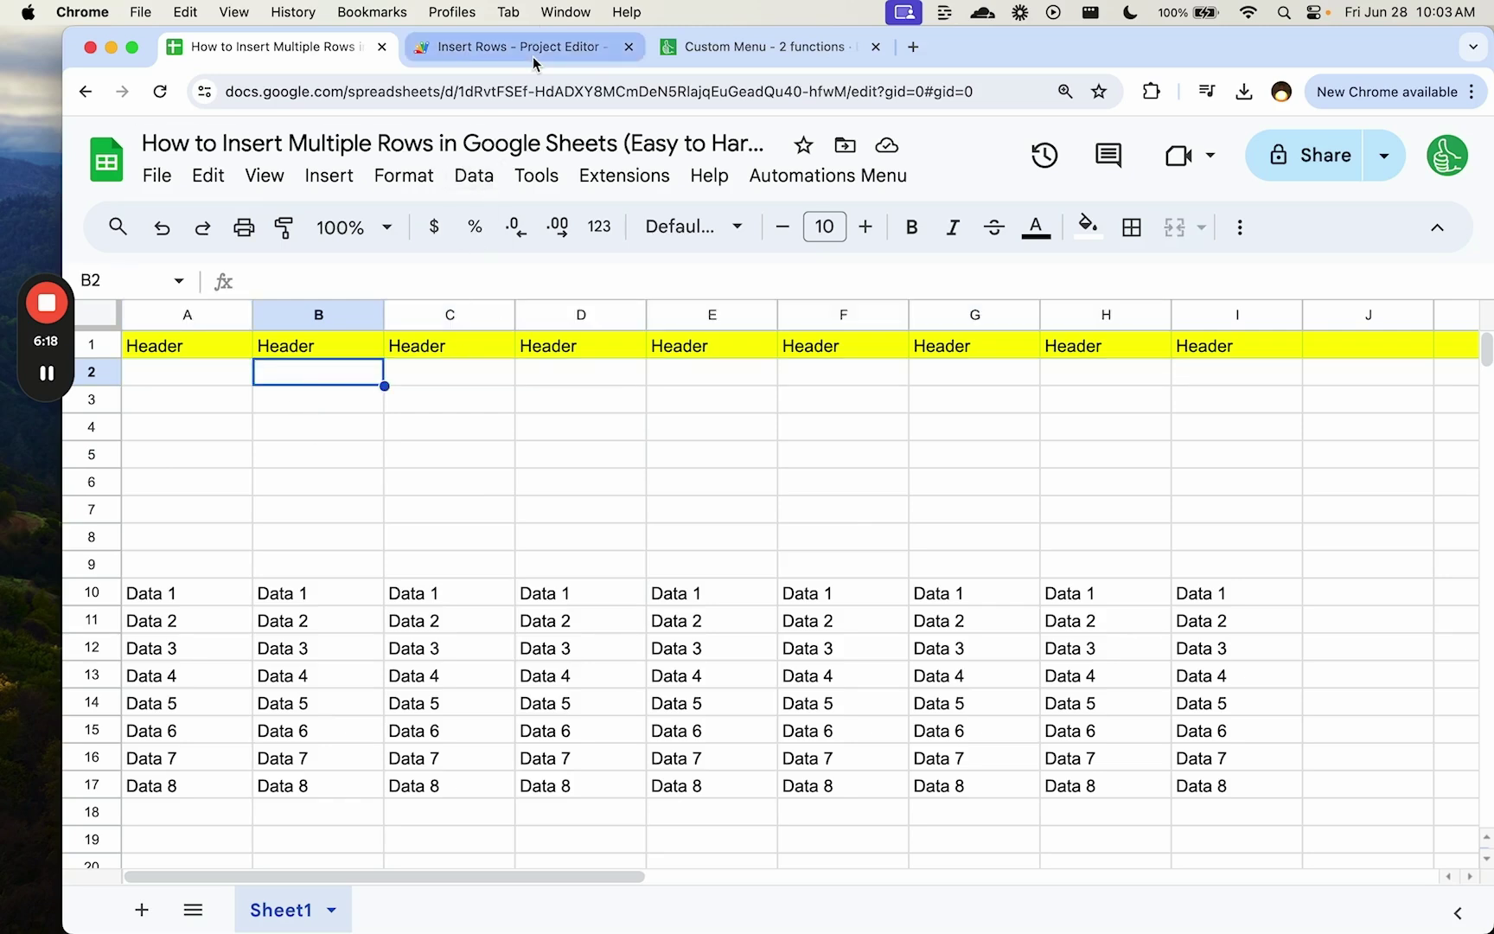
- Delete the extra blank line, save with Cmd+S, and reload the spreadsheet tab
click(467, 550)
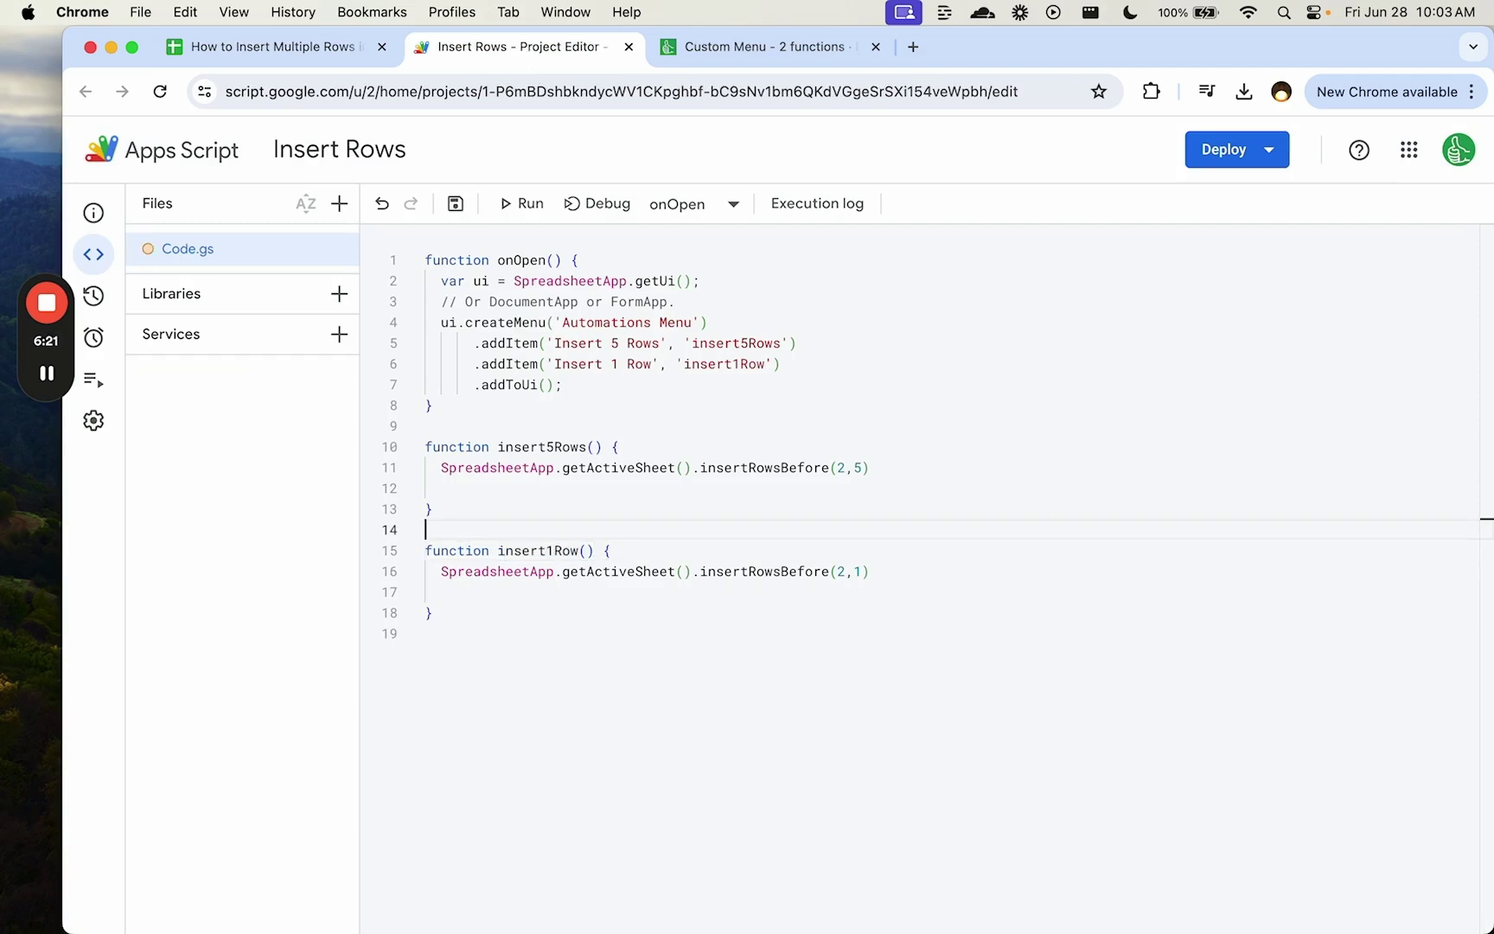
key(BackSpace)
key(super+s)
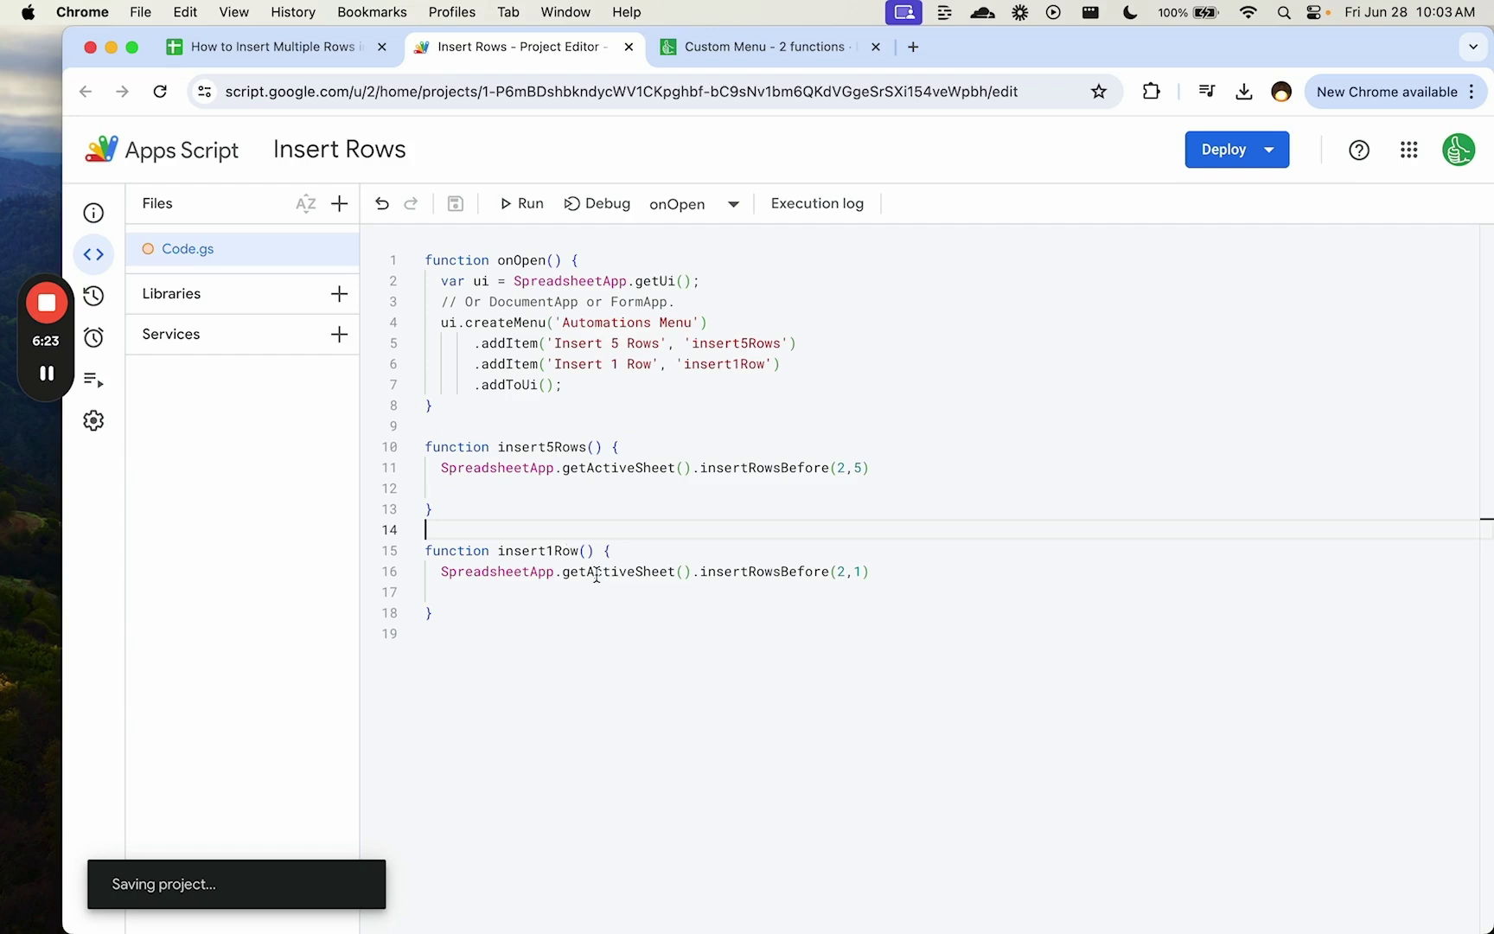
click(353, 49)
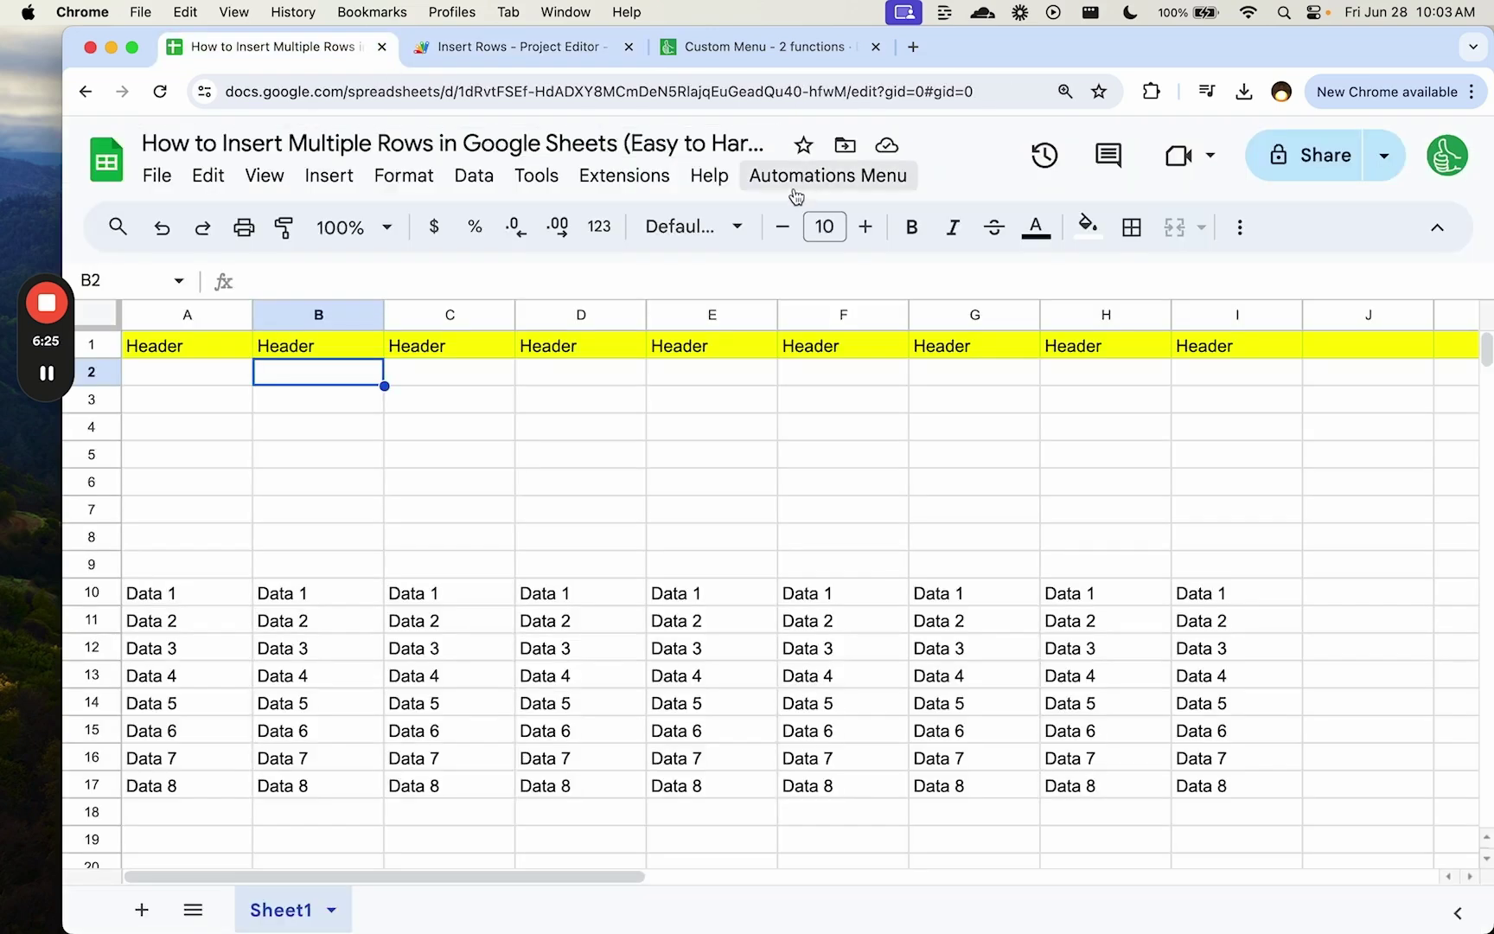
click(160, 91)
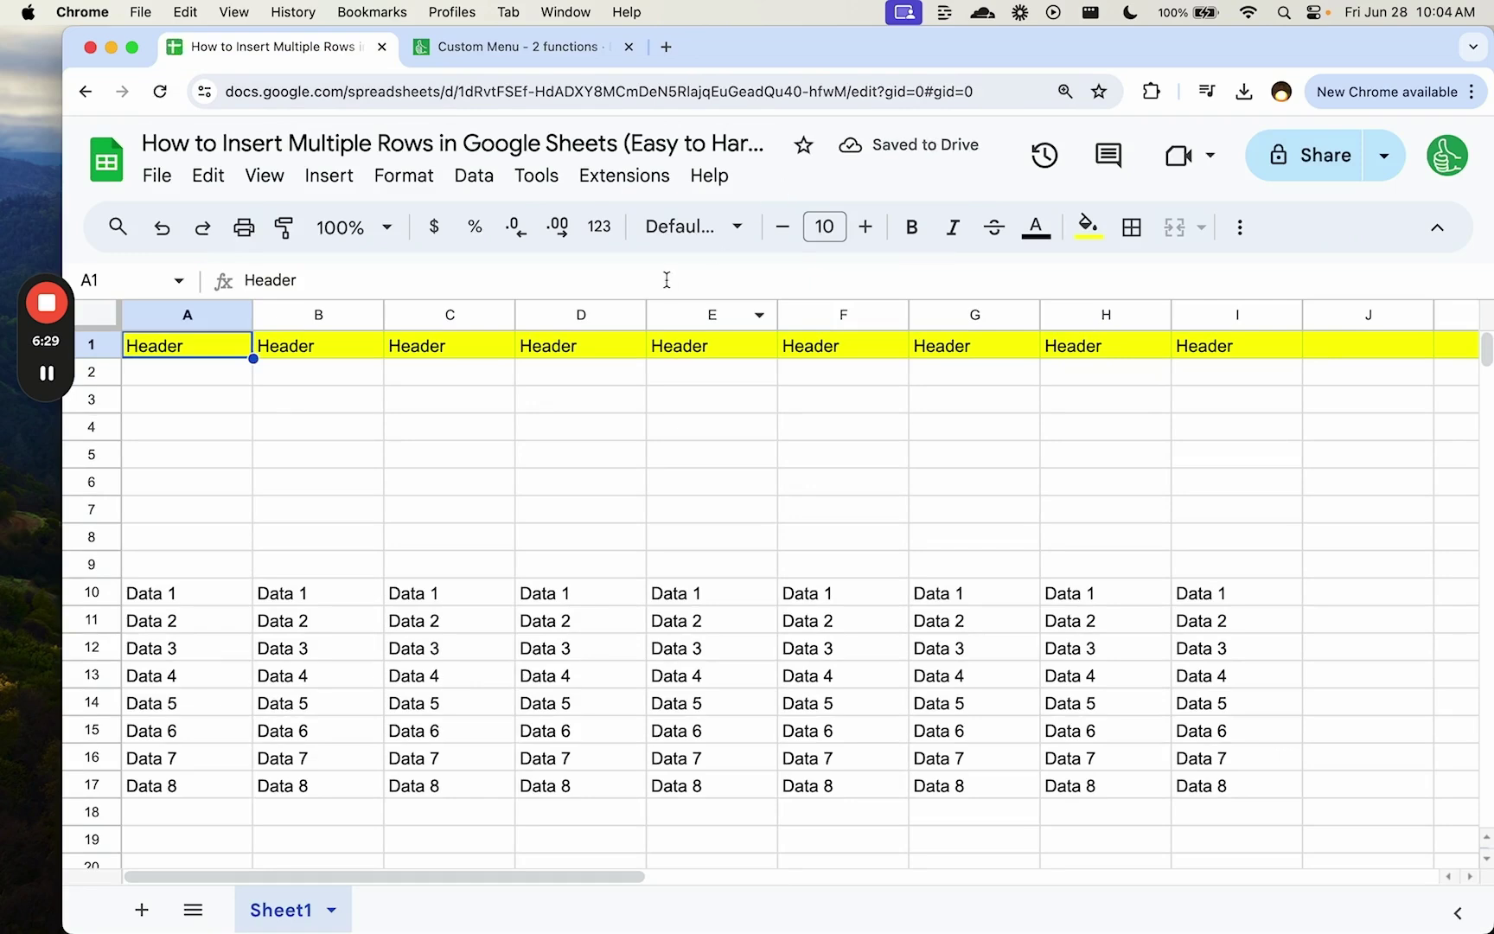
- Delete the empty rows 2–9 from the row context menu
click(775, 173)
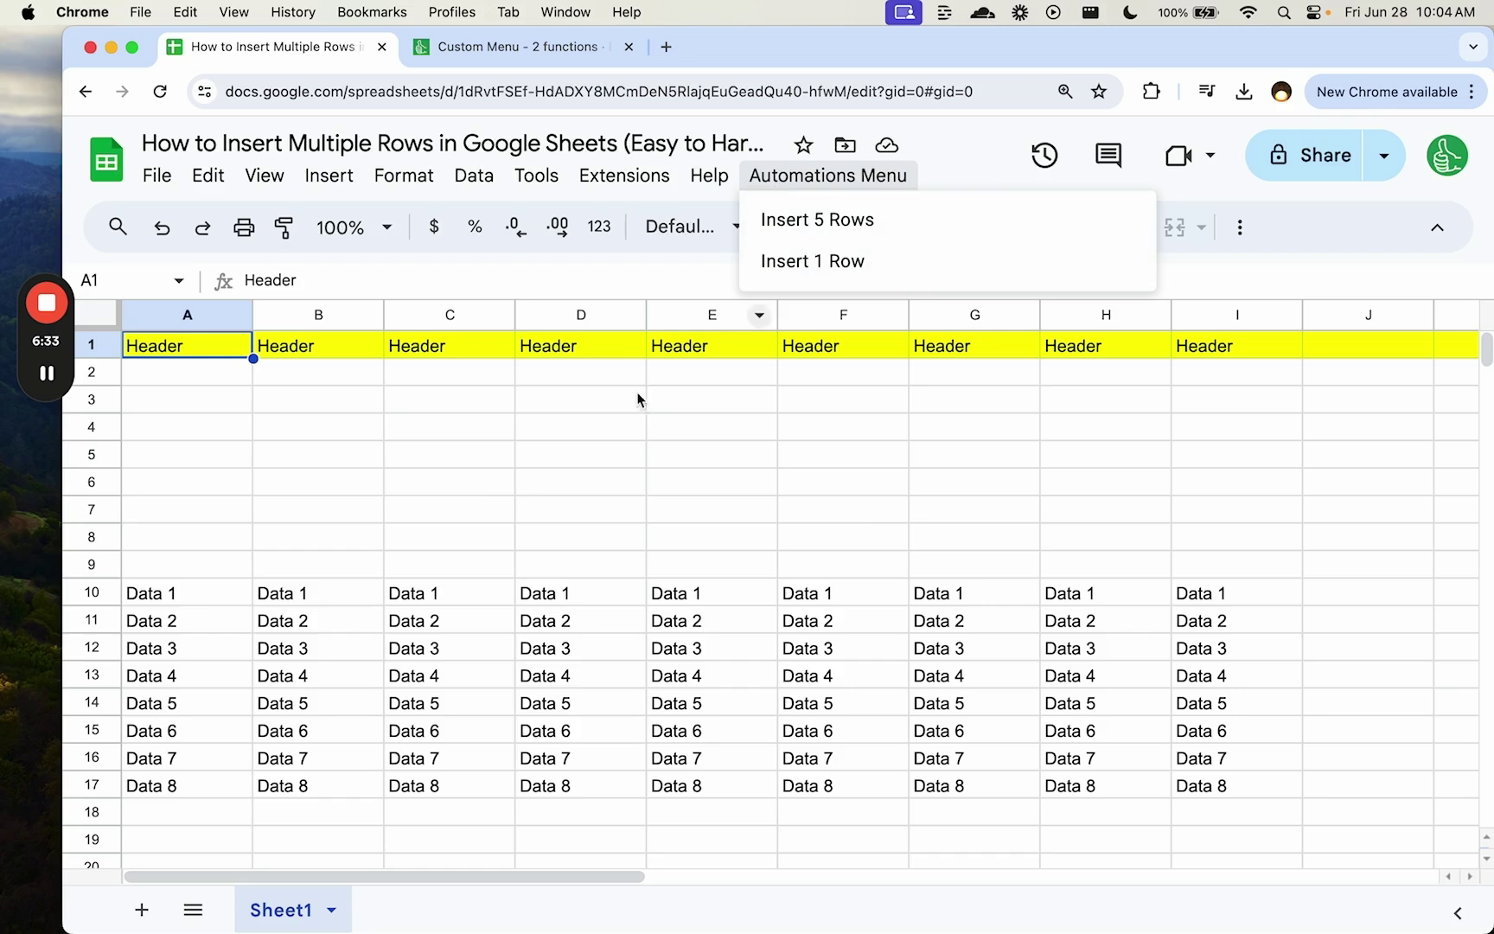
click(210, 403)
drag(105, 381, 102, 564)
right_click(102, 565)
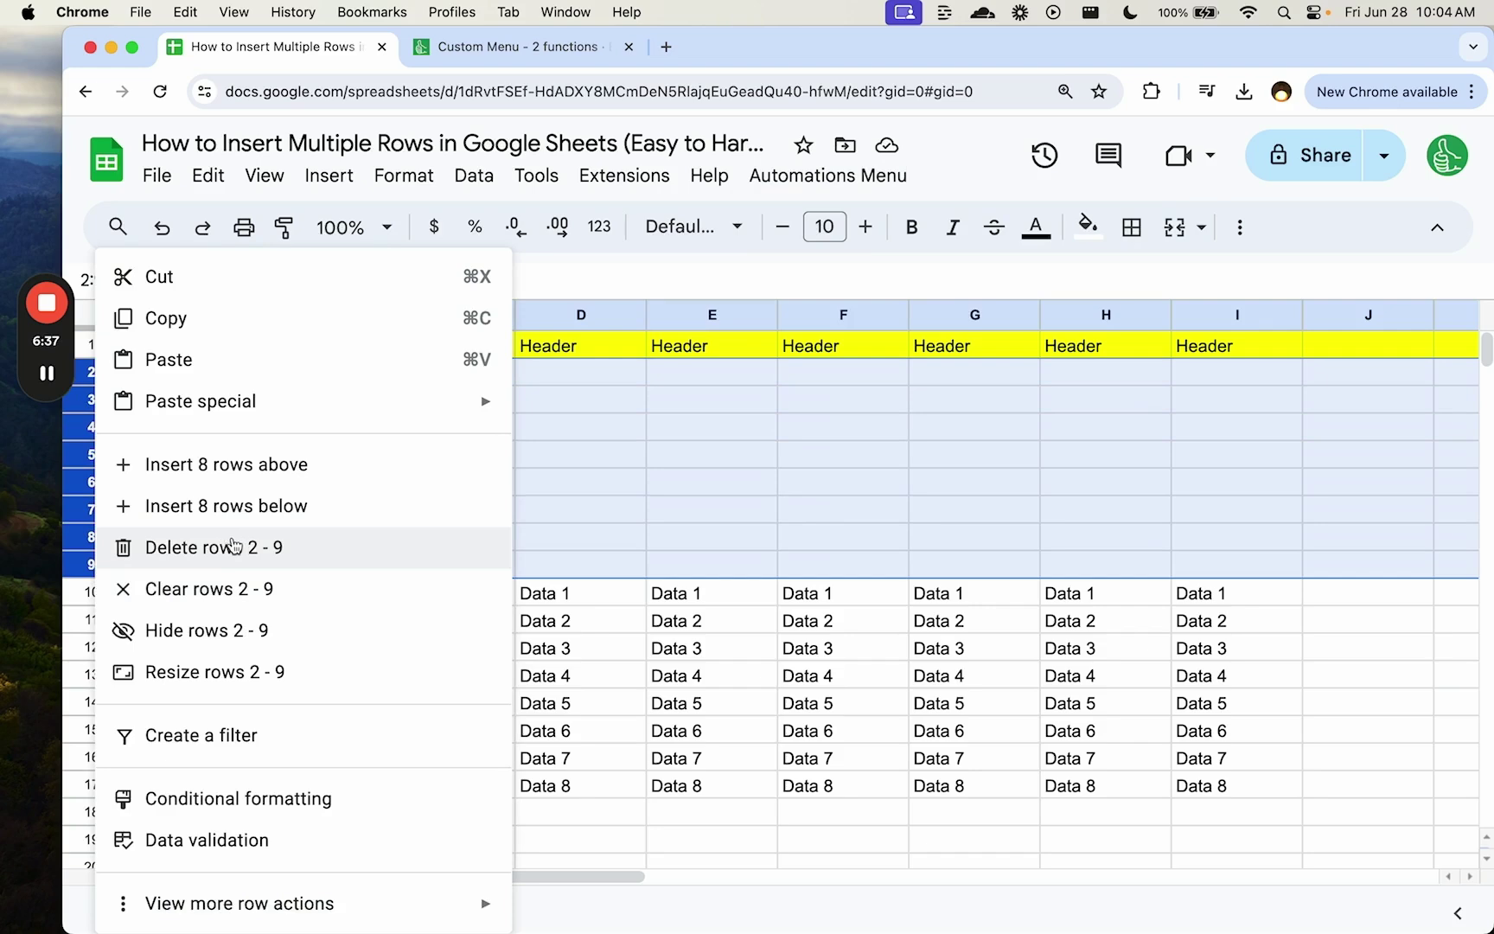
click(233, 546)
- Run Automations Menu > Insert 1 Row and check the blank row under the header
click(837, 176)
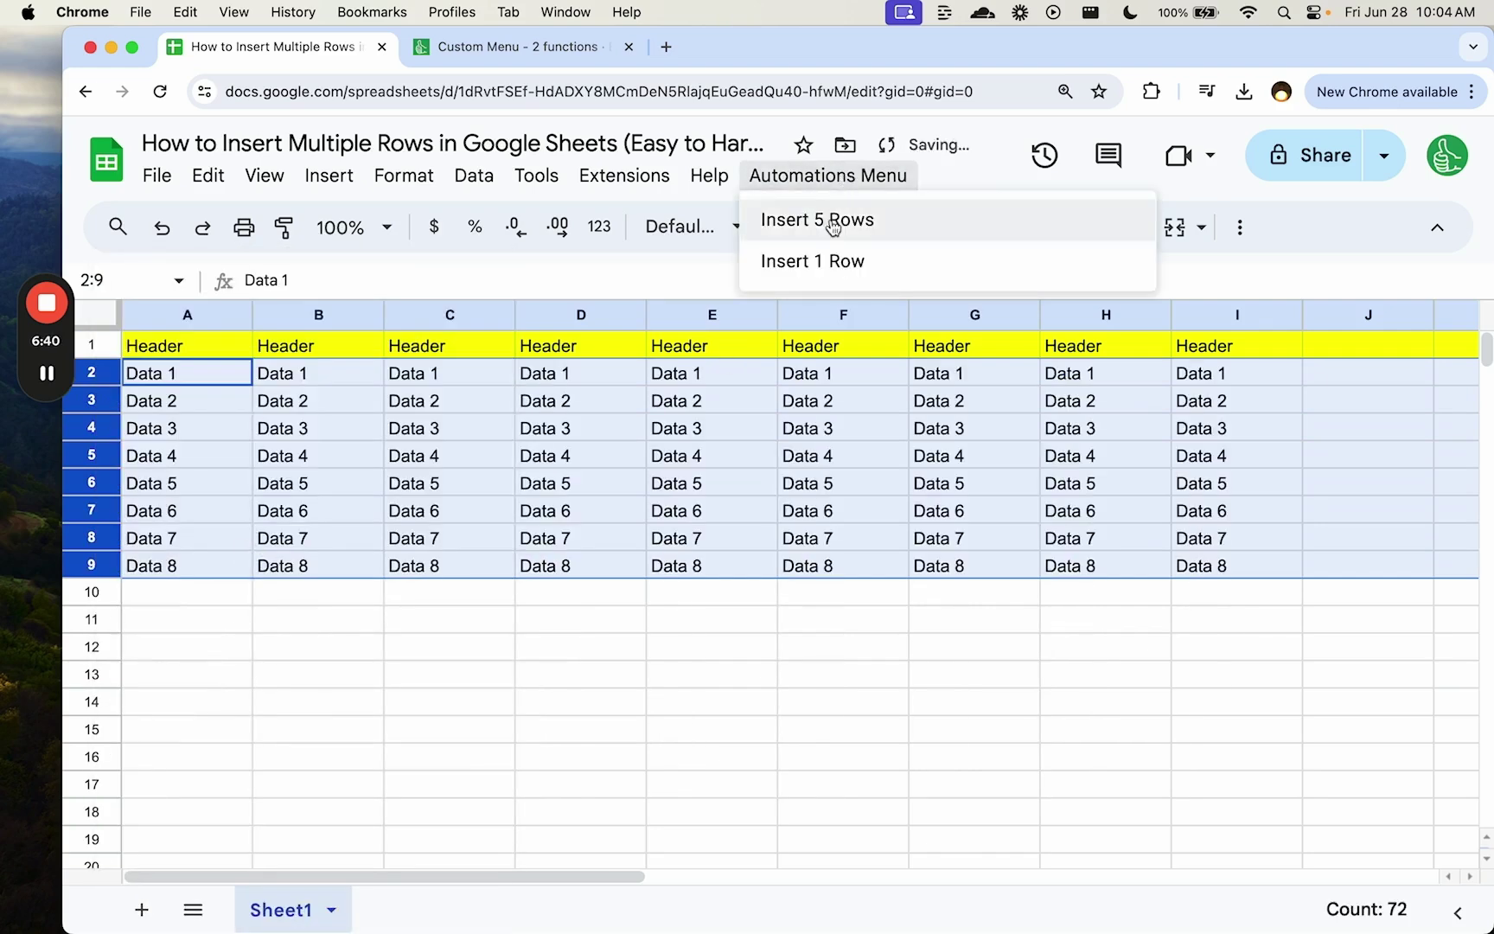
click(818, 262)
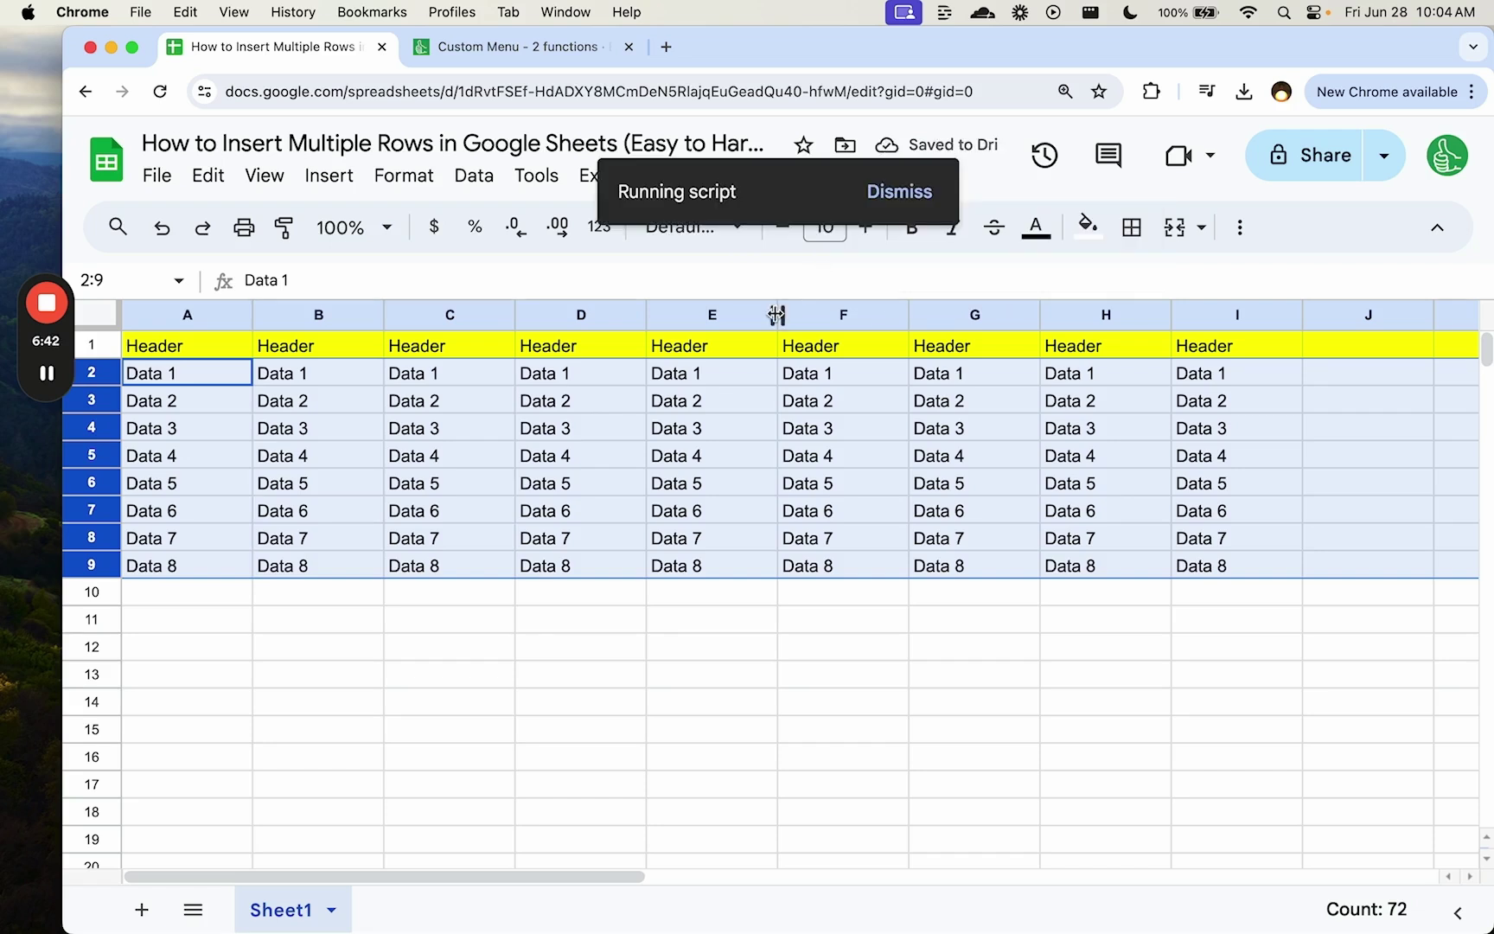
click(545, 406)
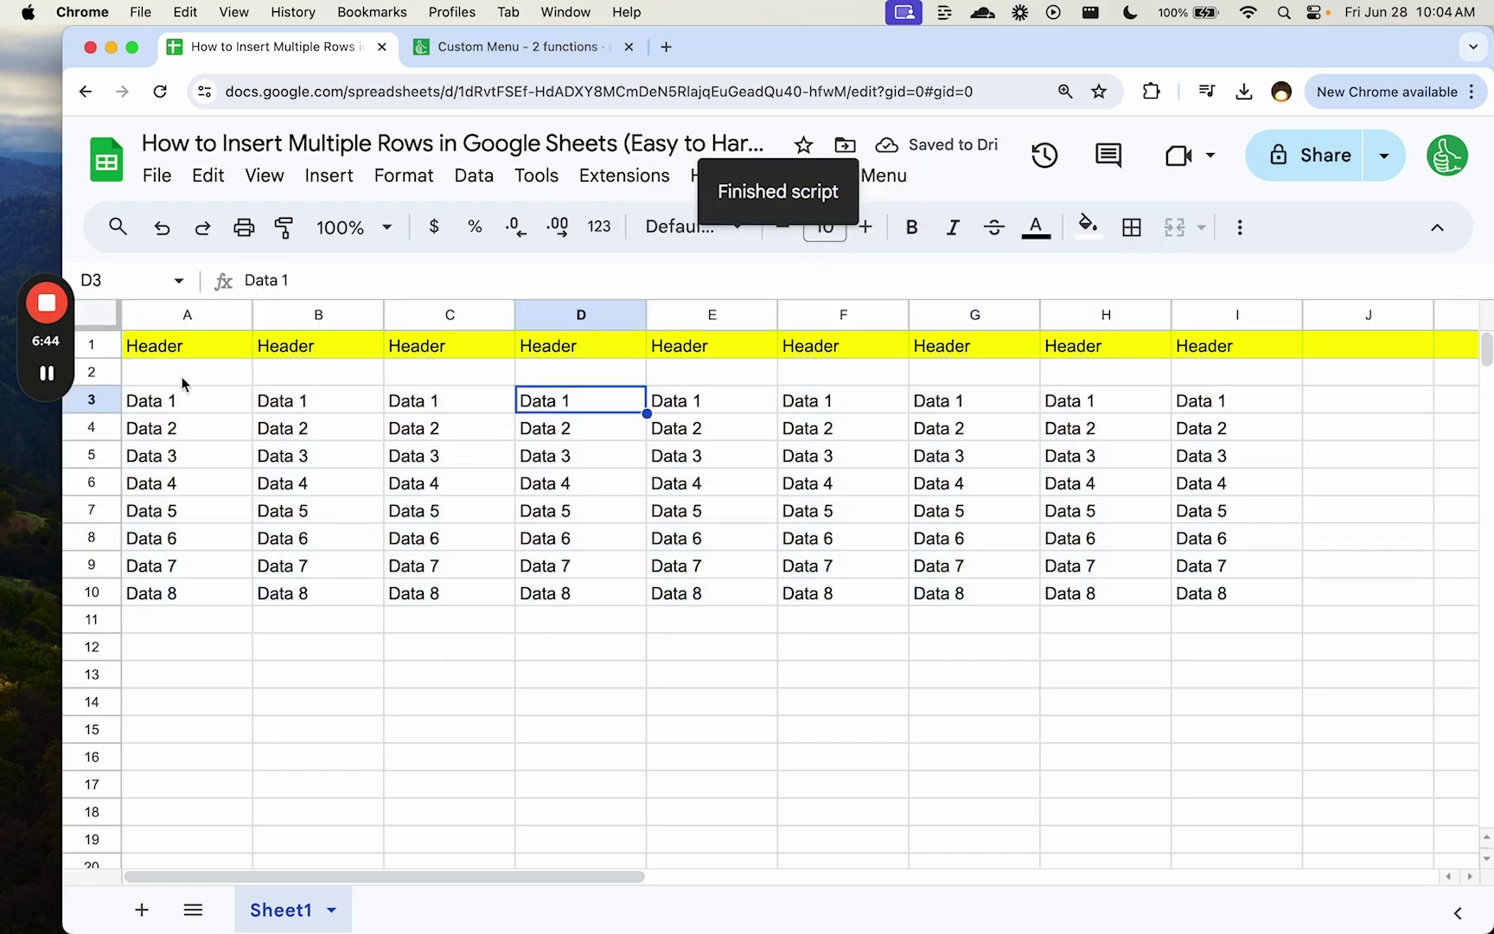
drag(183, 383, 968, 350)
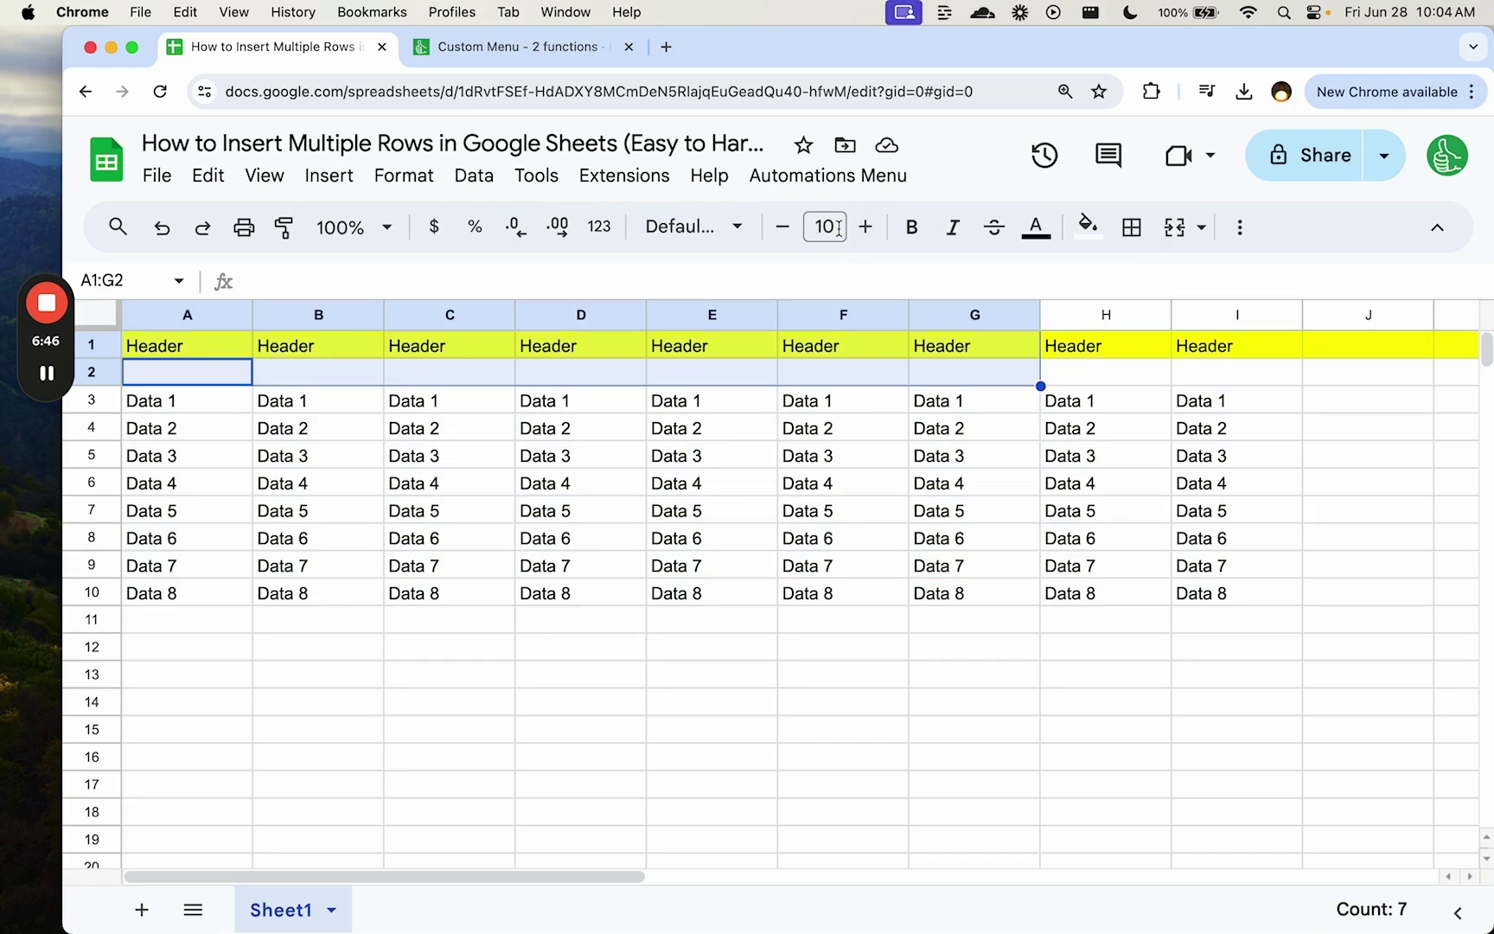
- Open the script project's Triggers page and start a new trigger running insert1Row
click(639, 176)
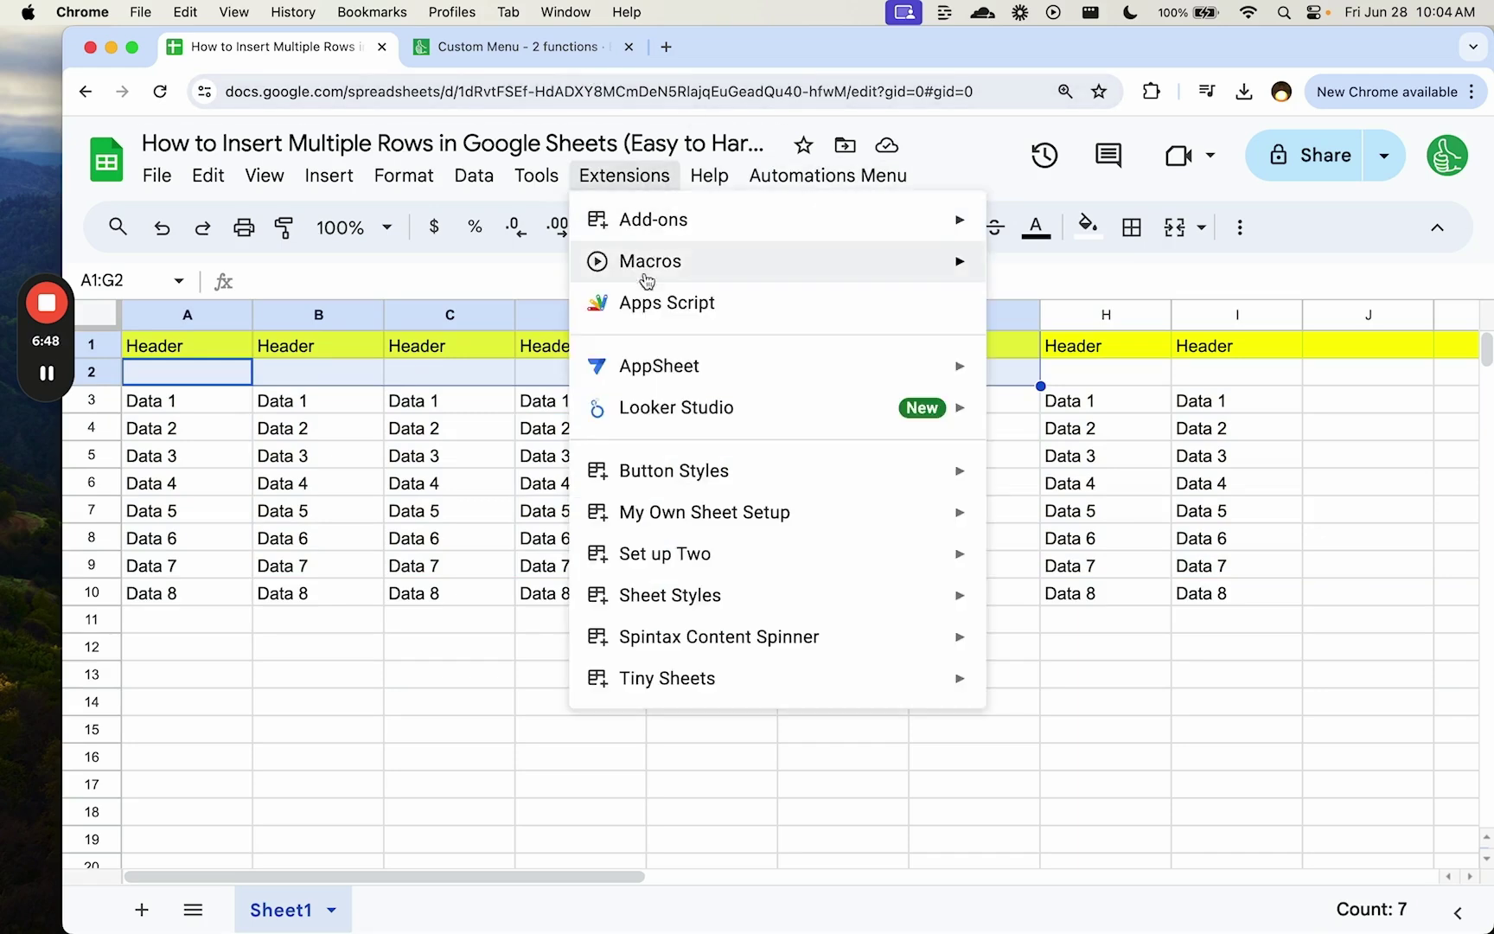
click(644, 305)
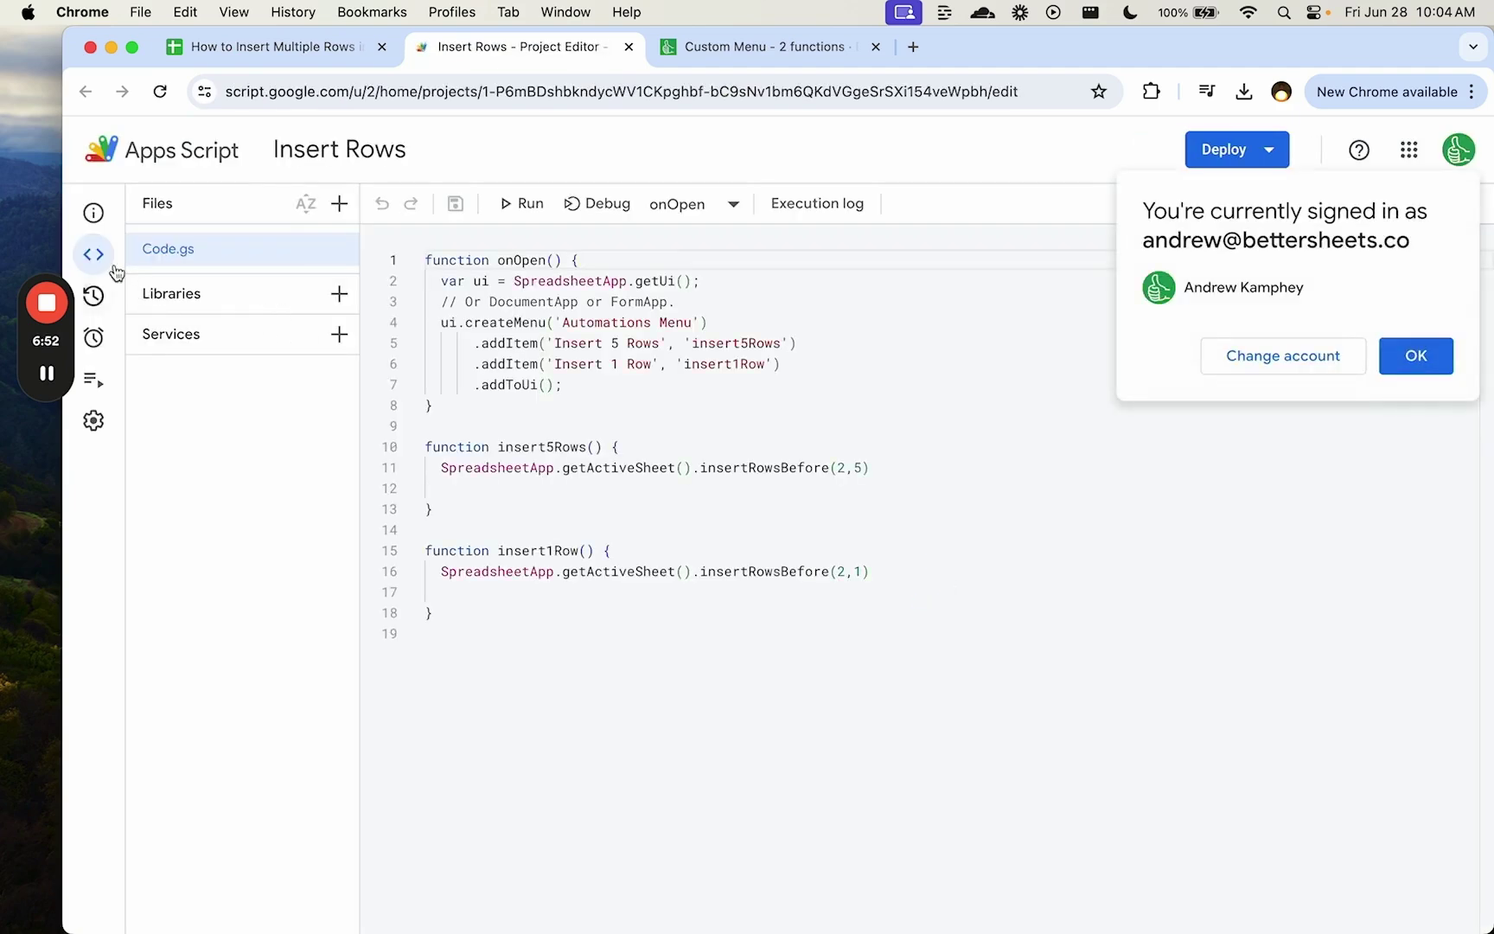
mouse_move(108, 272)
click(129, 343)
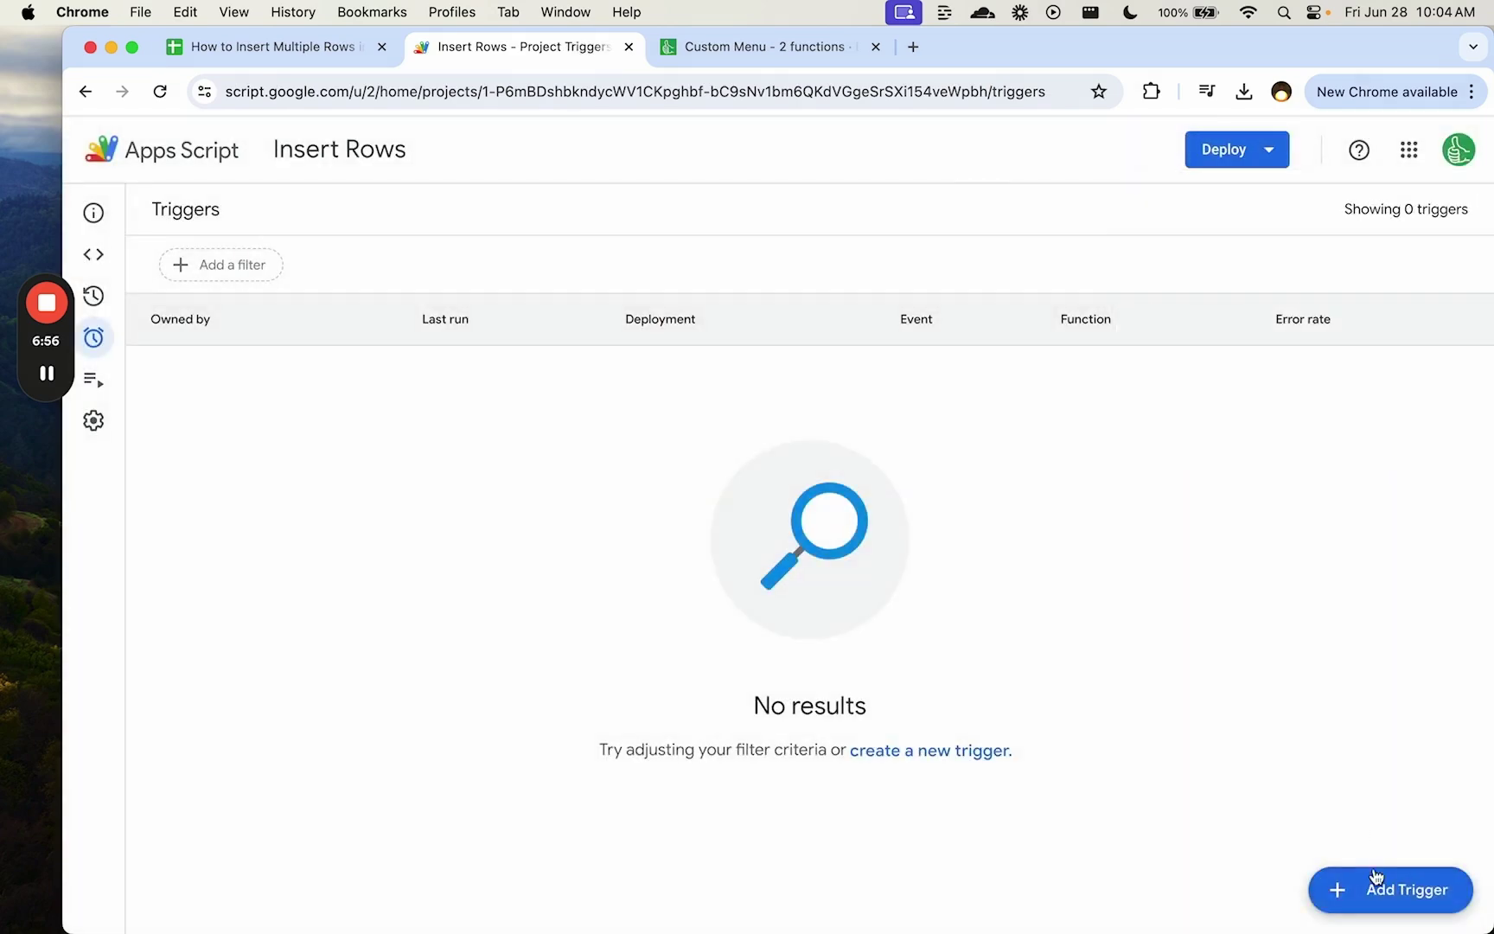
click(1376, 876)
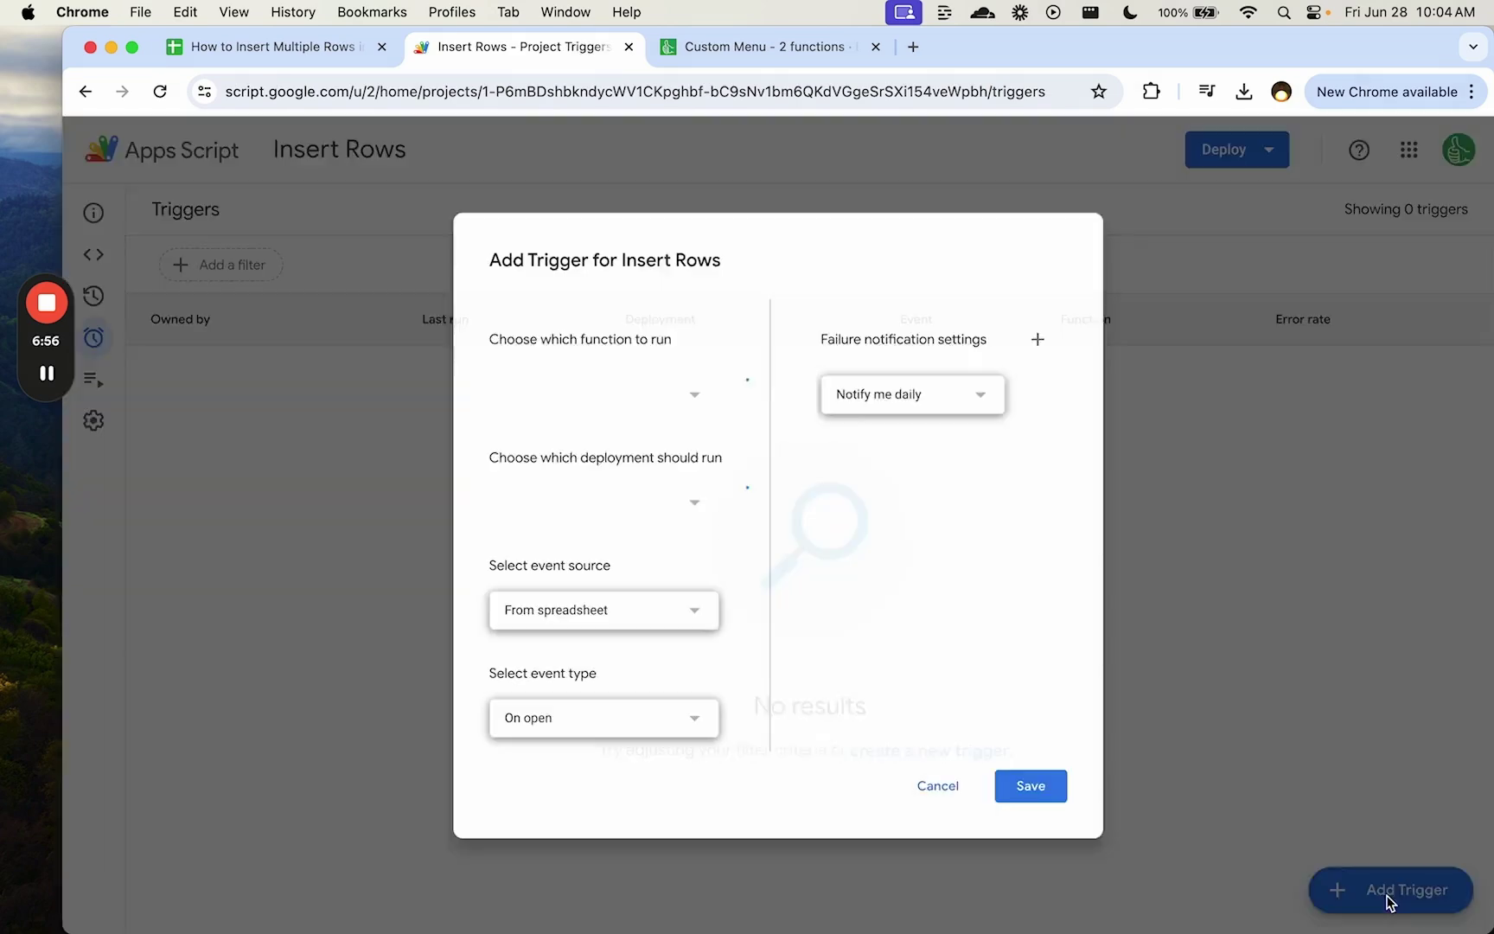
click(557, 383)
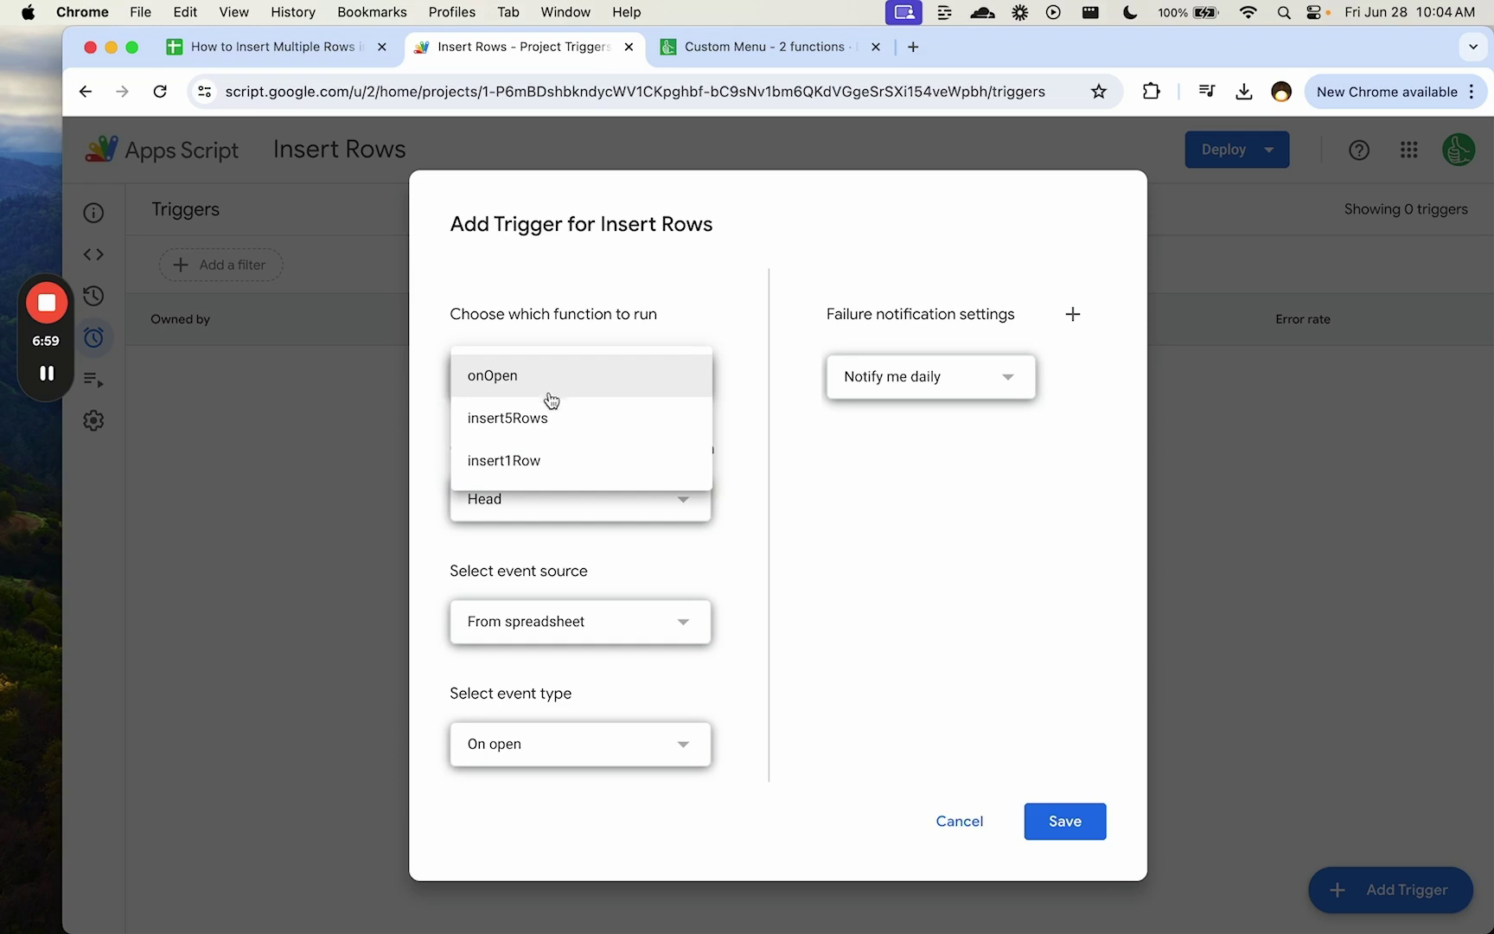
click(536, 465)
- Make the trigger a time-driven Day timer running 5am to 6am and save it
click(519, 620)
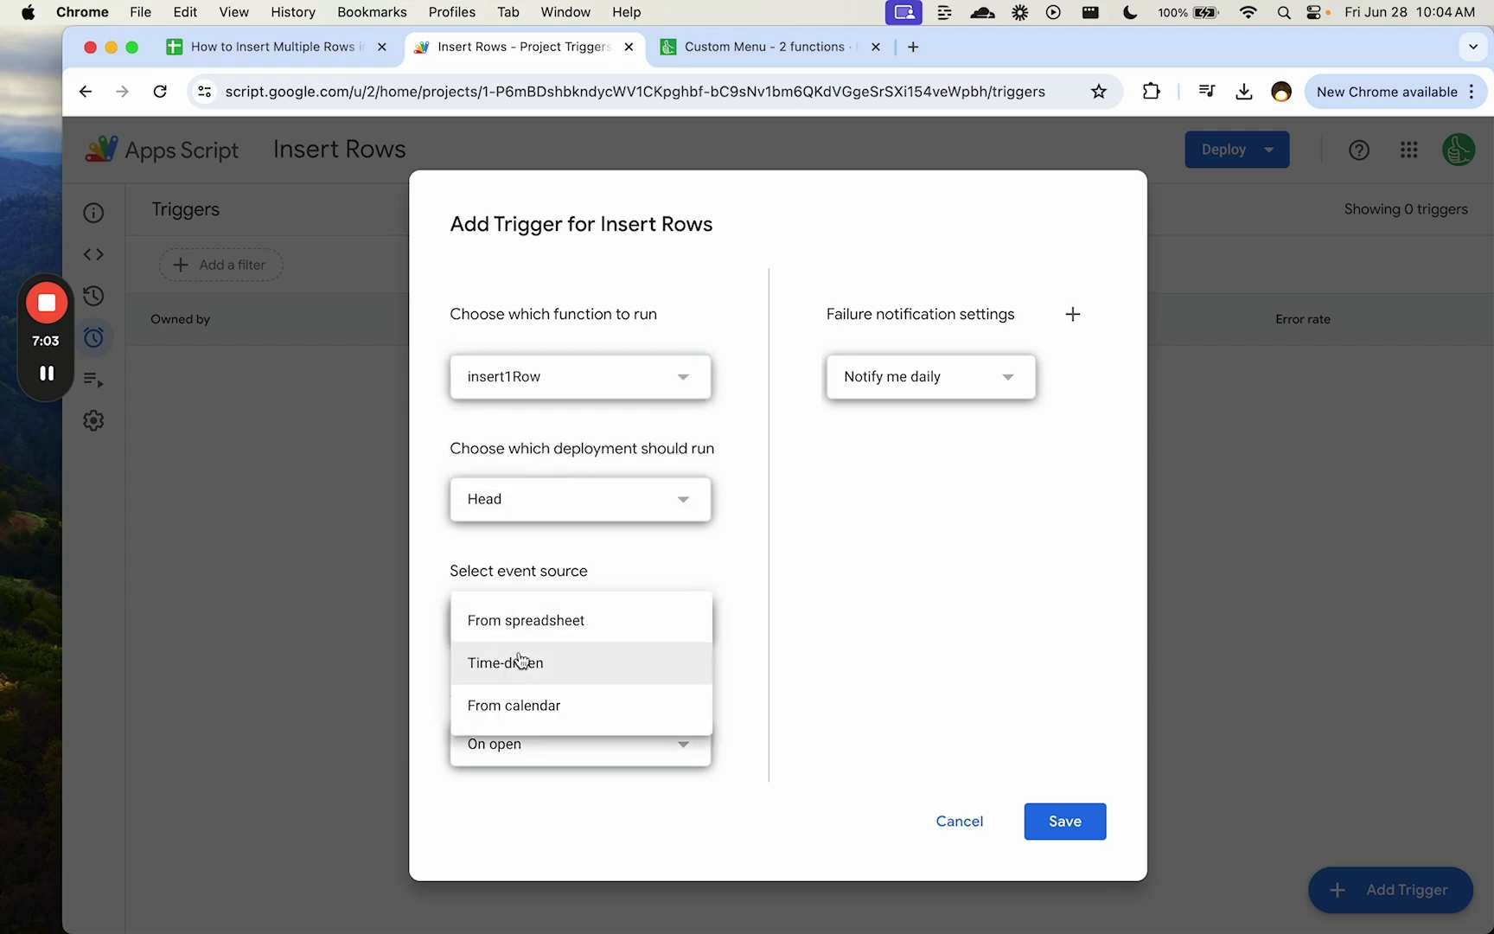
click(519, 664)
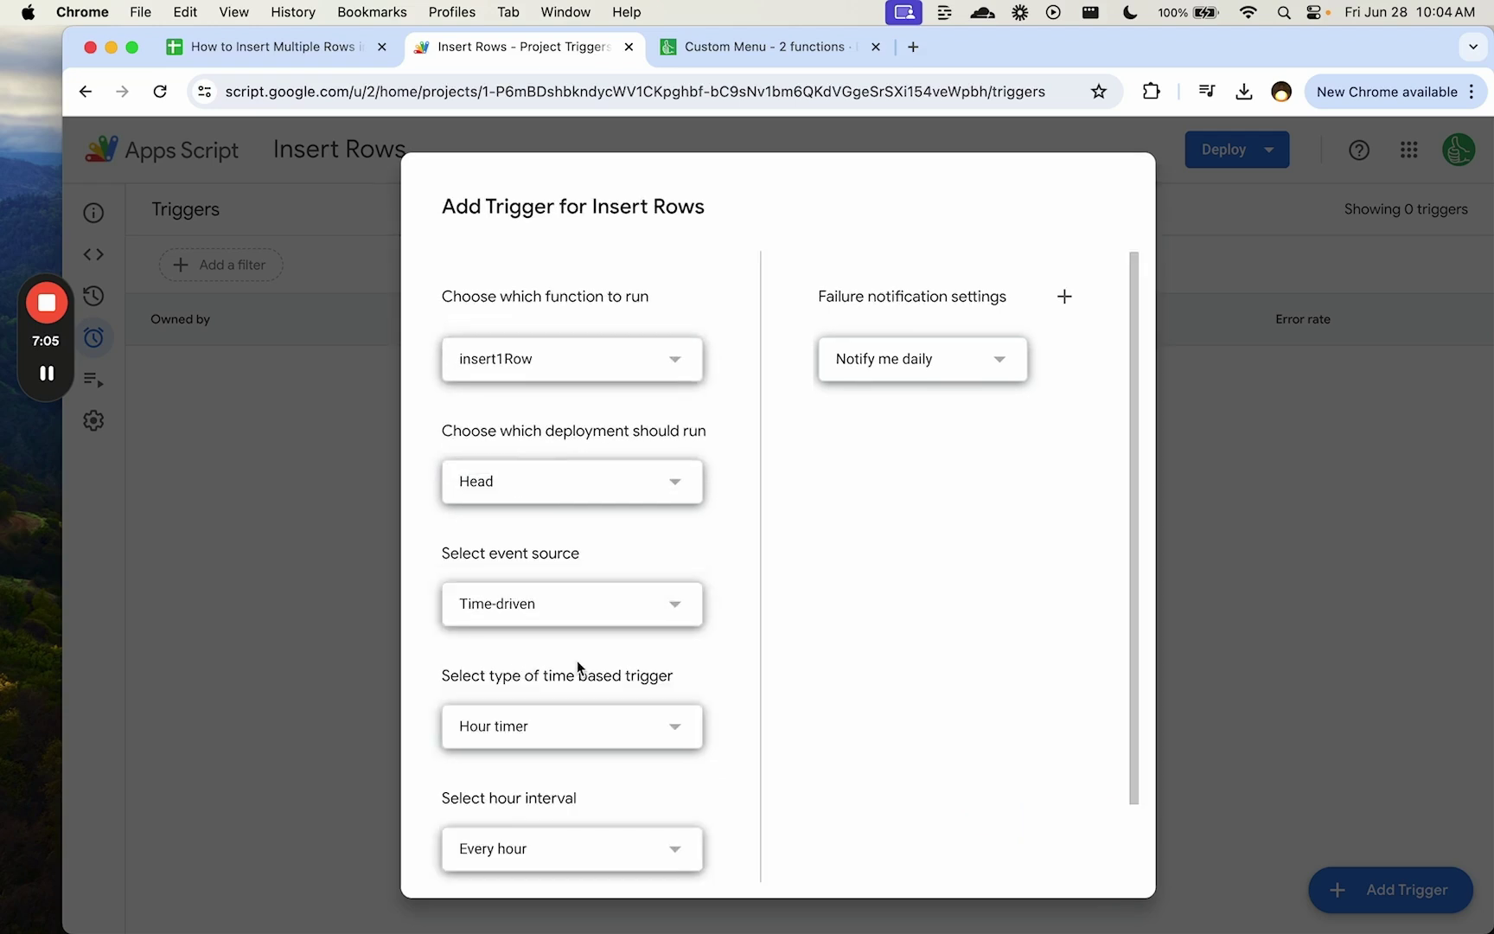
scroll(577, 659, down, 2)
click(577, 656)
click(535, 683)
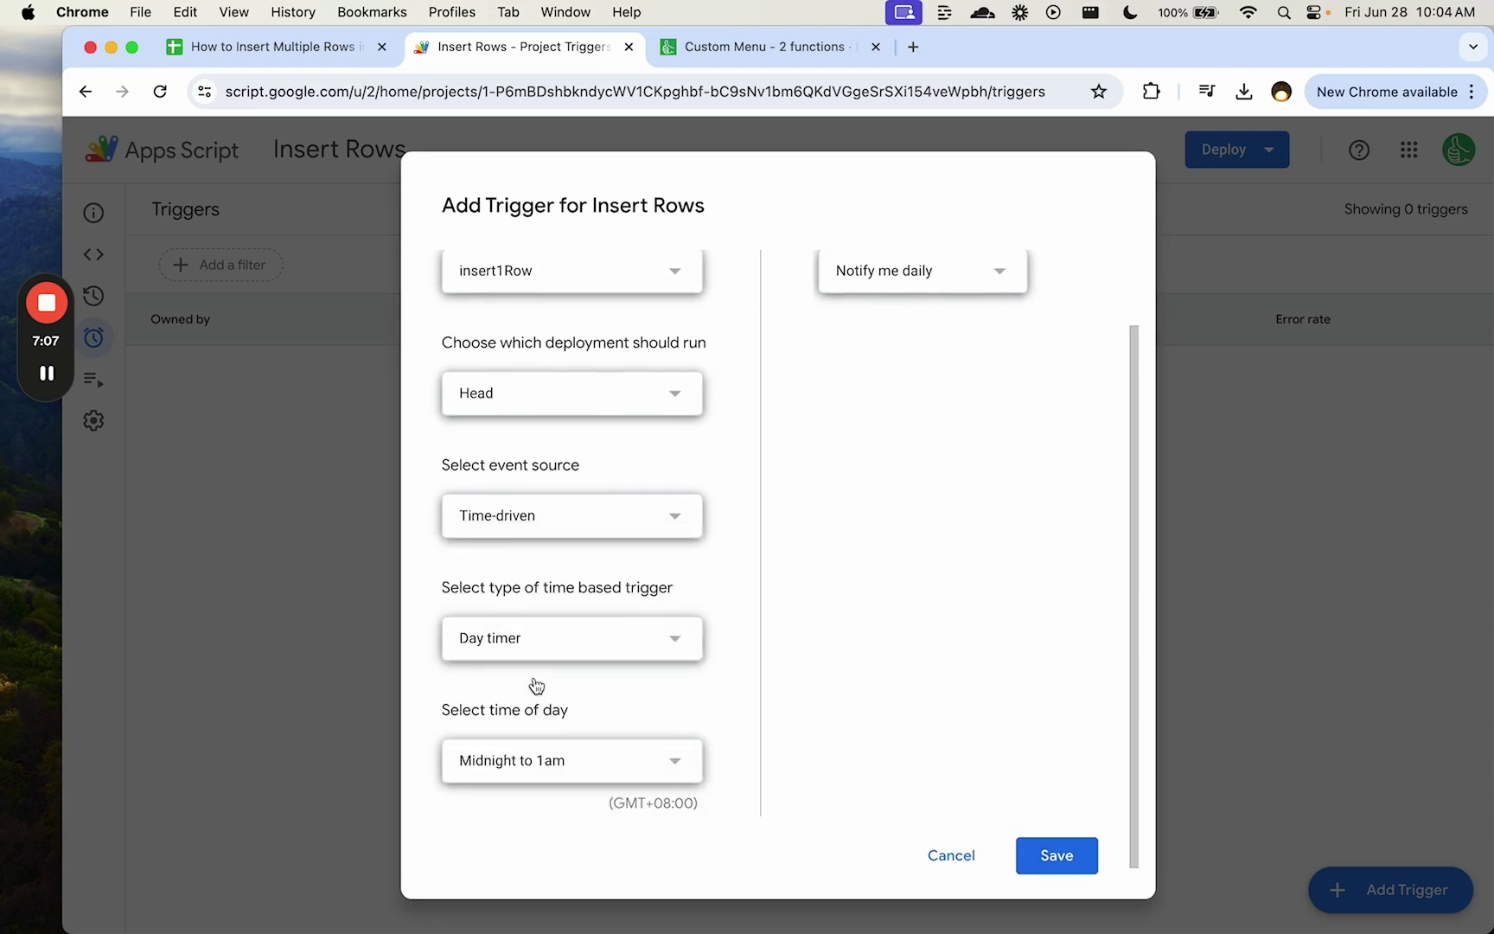
scroll(533, 677, down, 1)
click(538, 741)
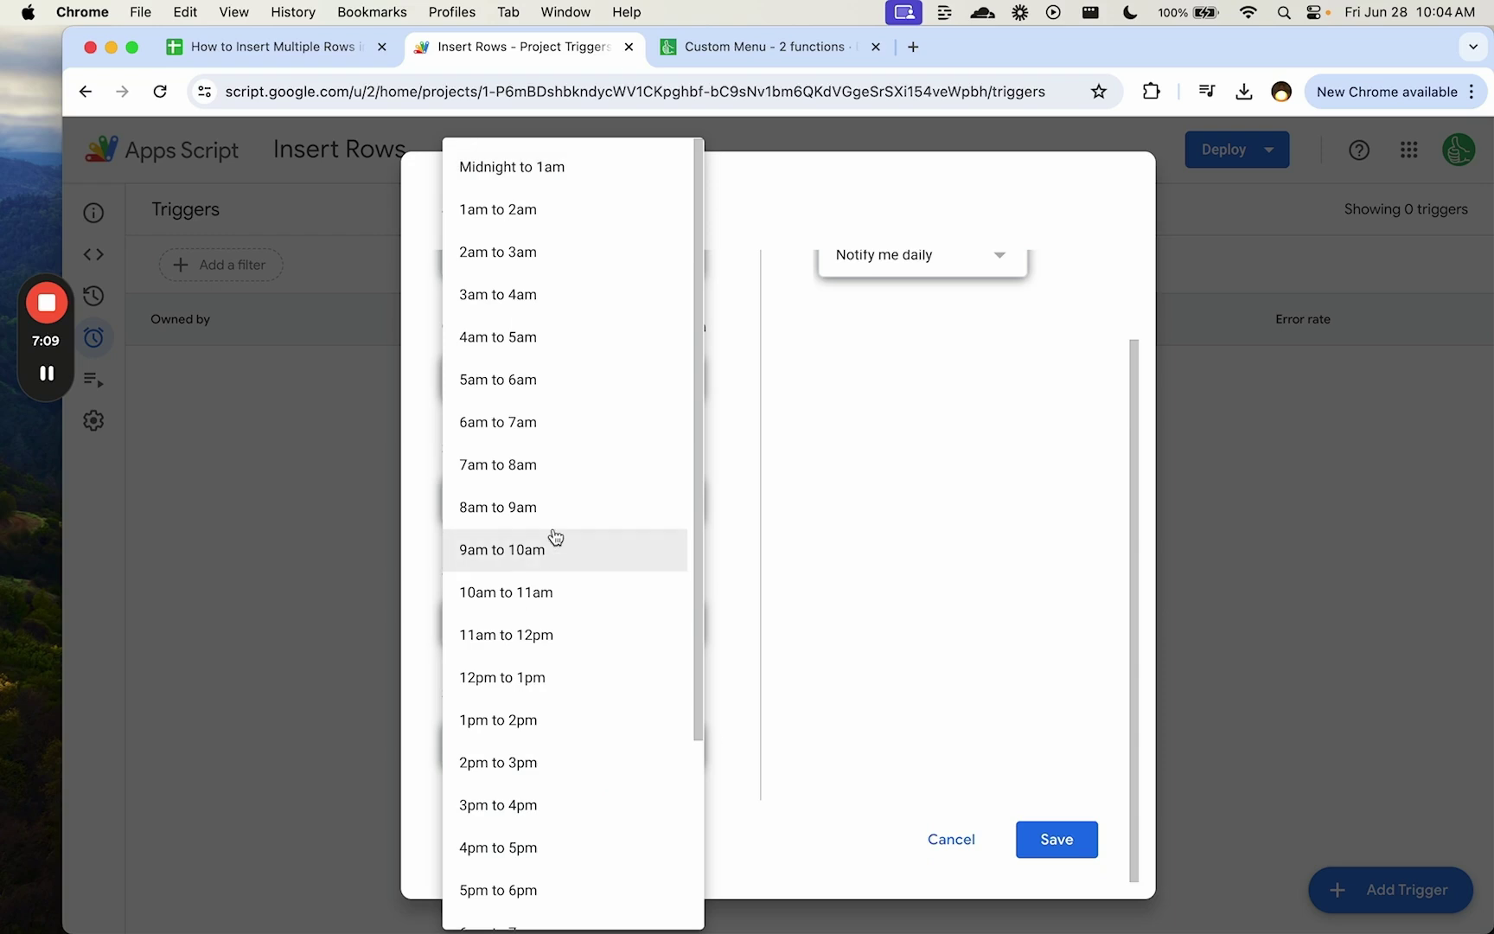
click(554, 384)
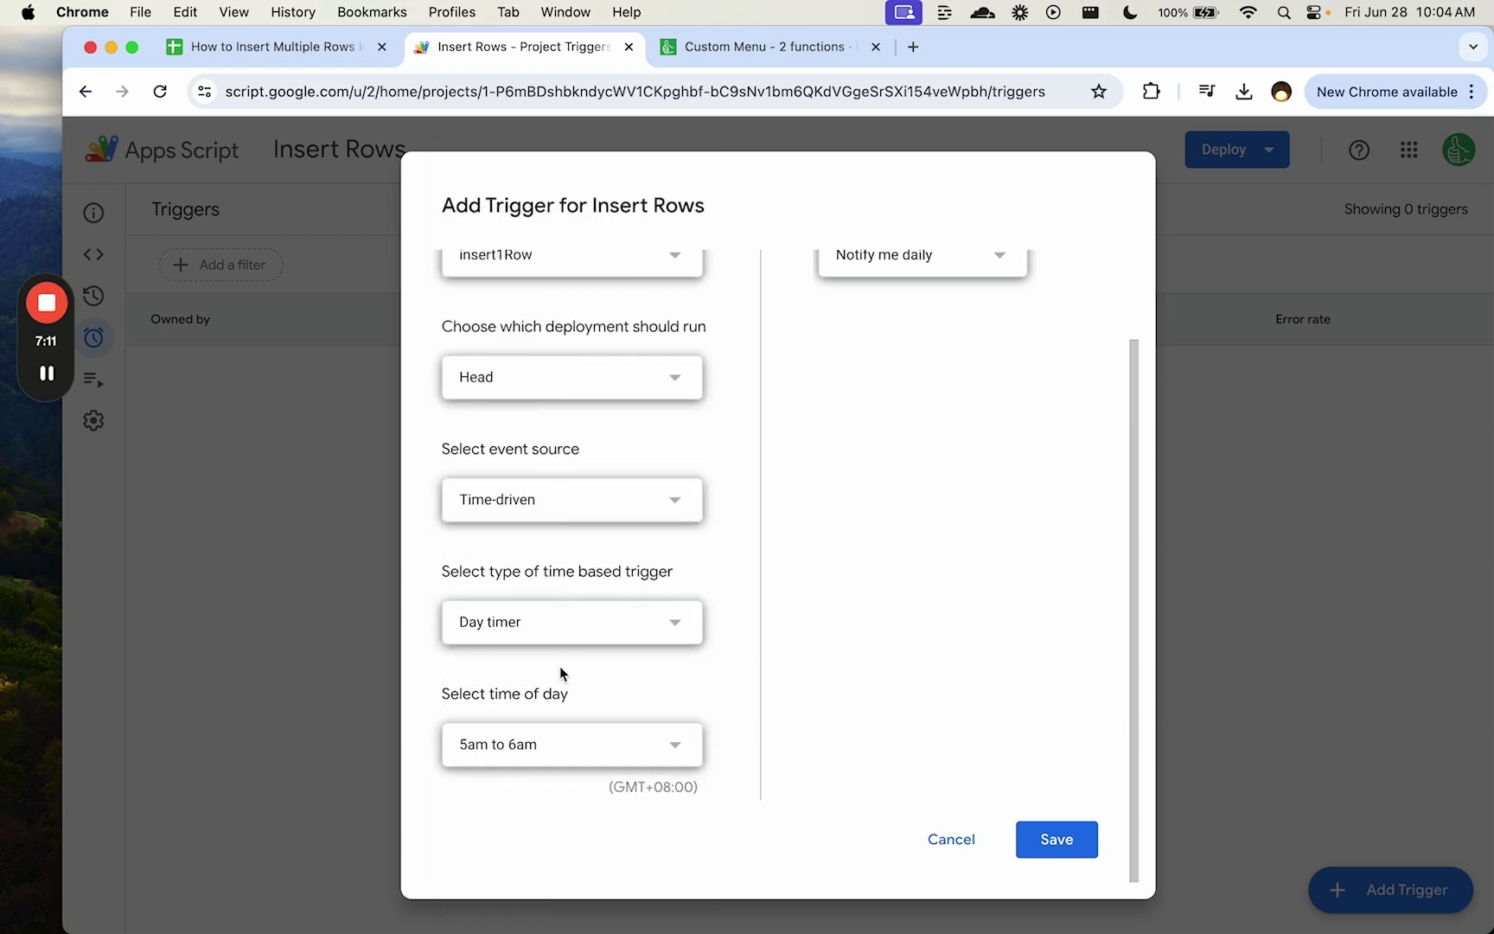
click(575, 745)
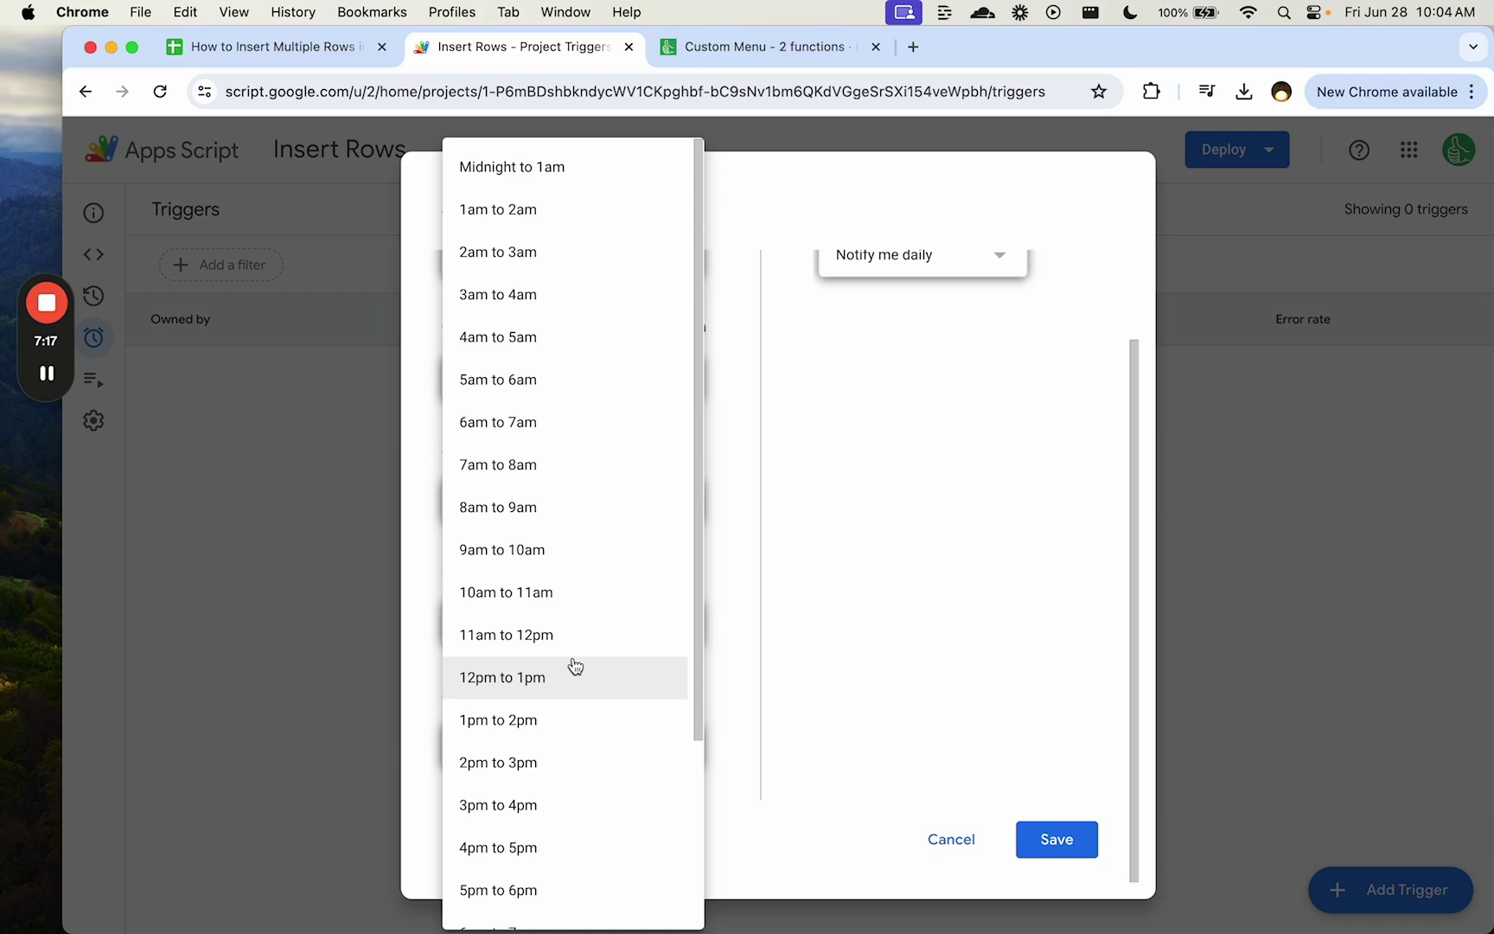
click(545, 391)
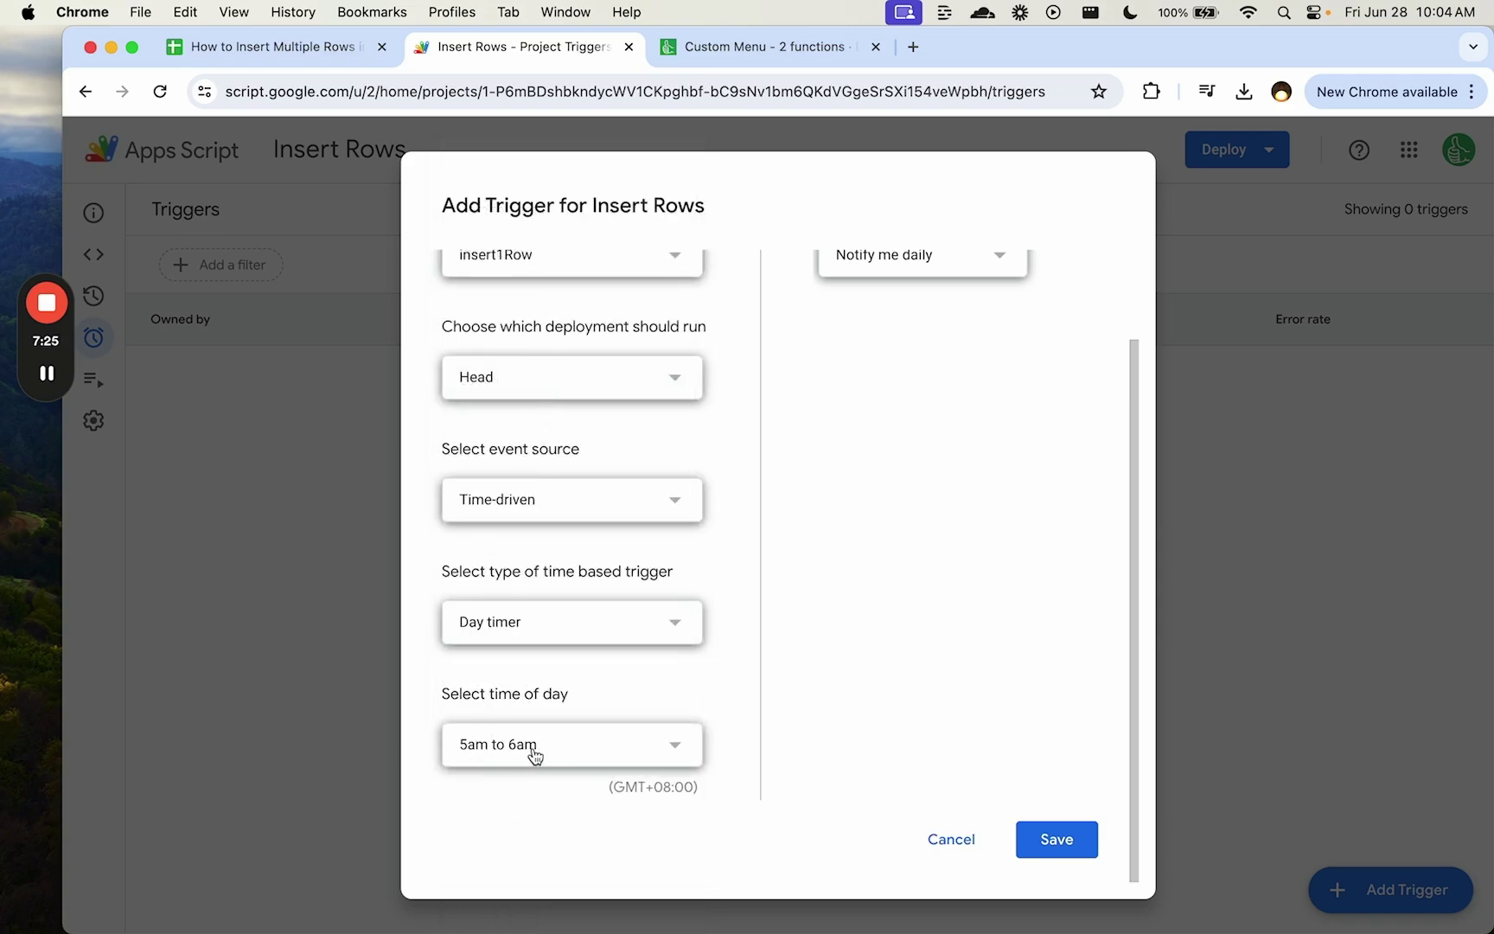
click(1057, 845)
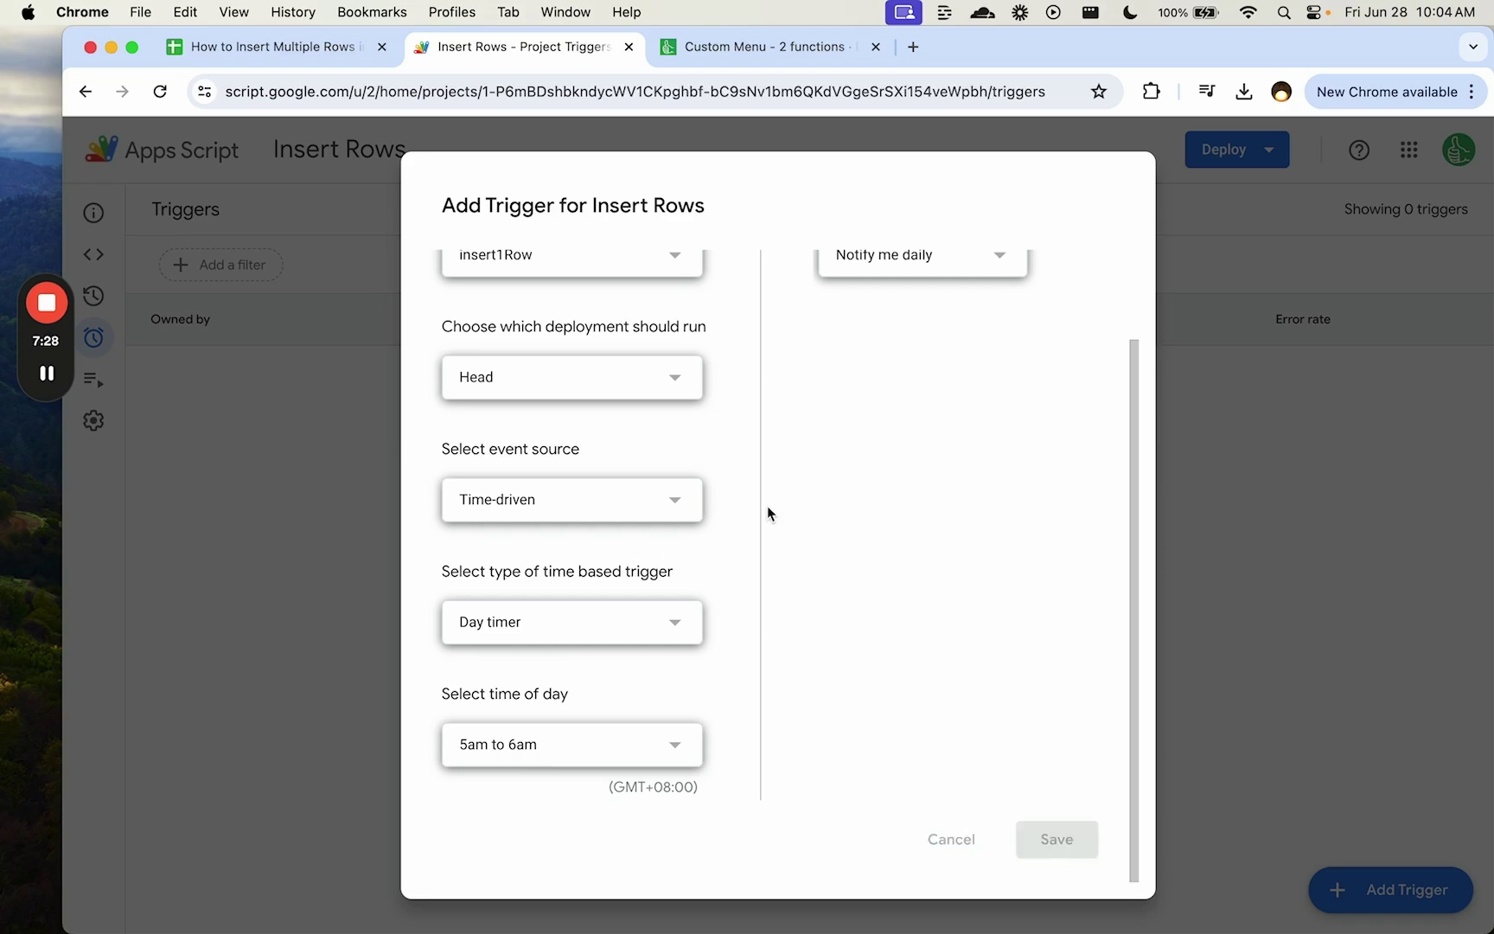
- Review the insert1Row trigger's settings and save it unchanged as a Day timer
key(Escape)
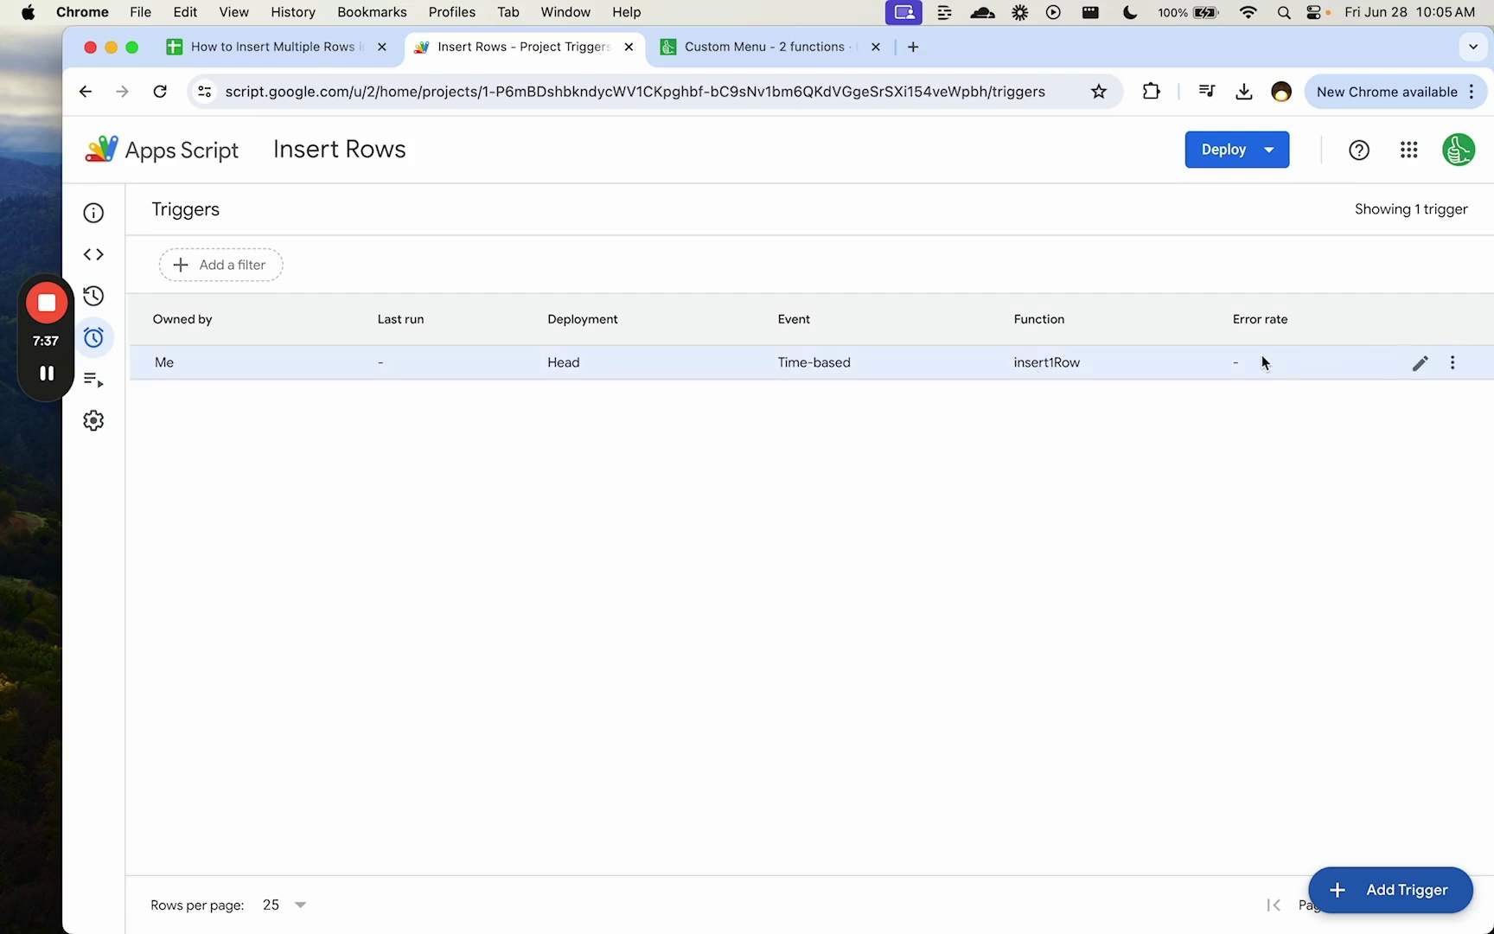
click(1454, 364)
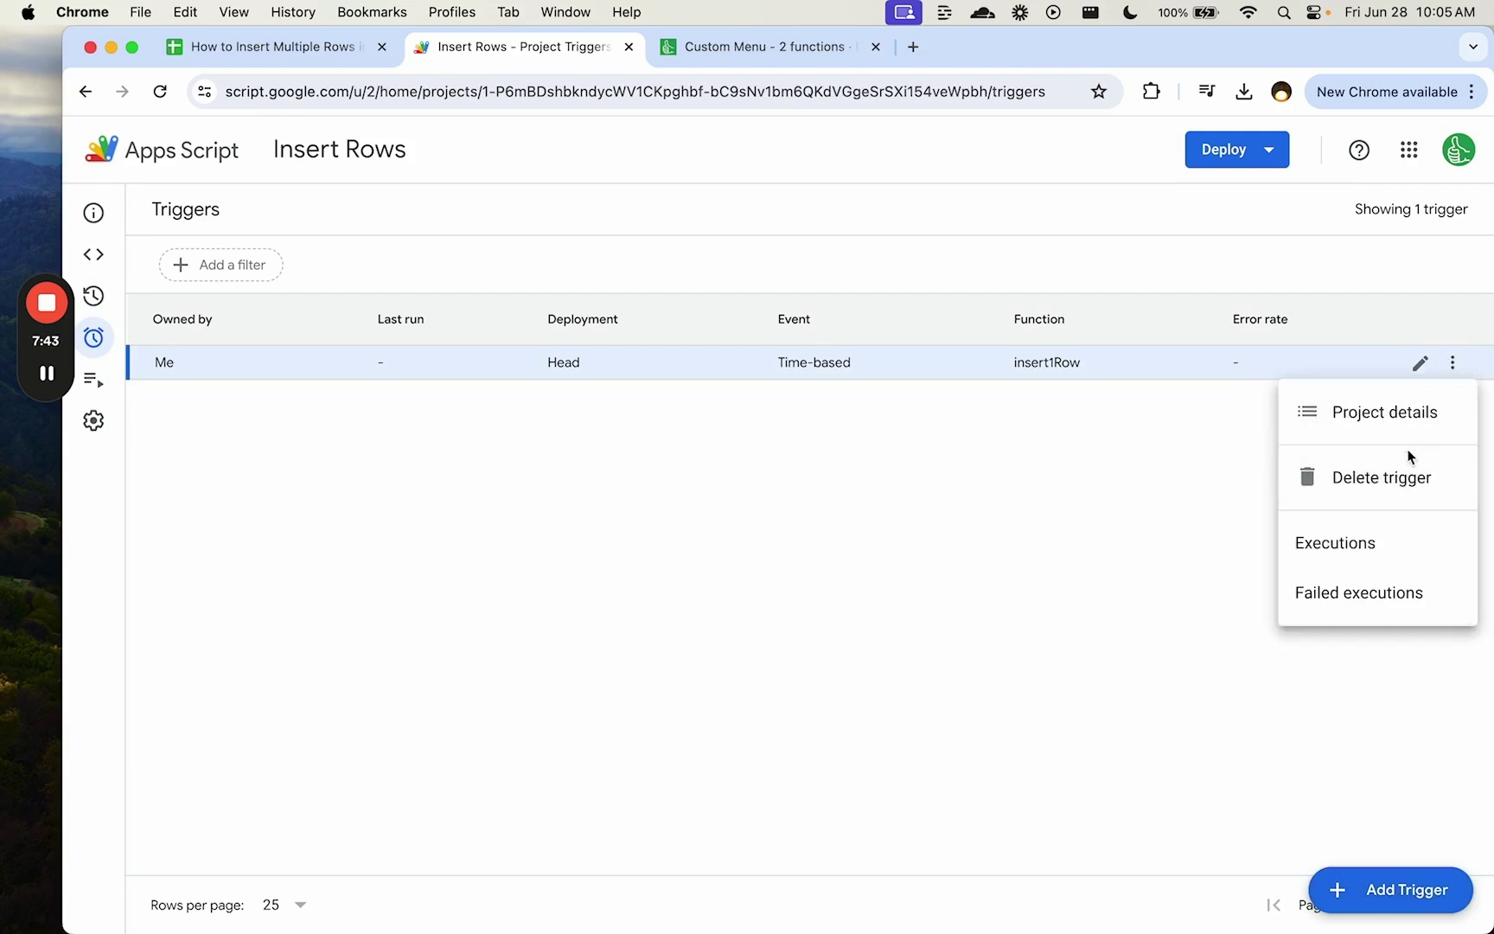
click(1421, 363)
click(1420, 363)
scroll(730, 541, down, 2)
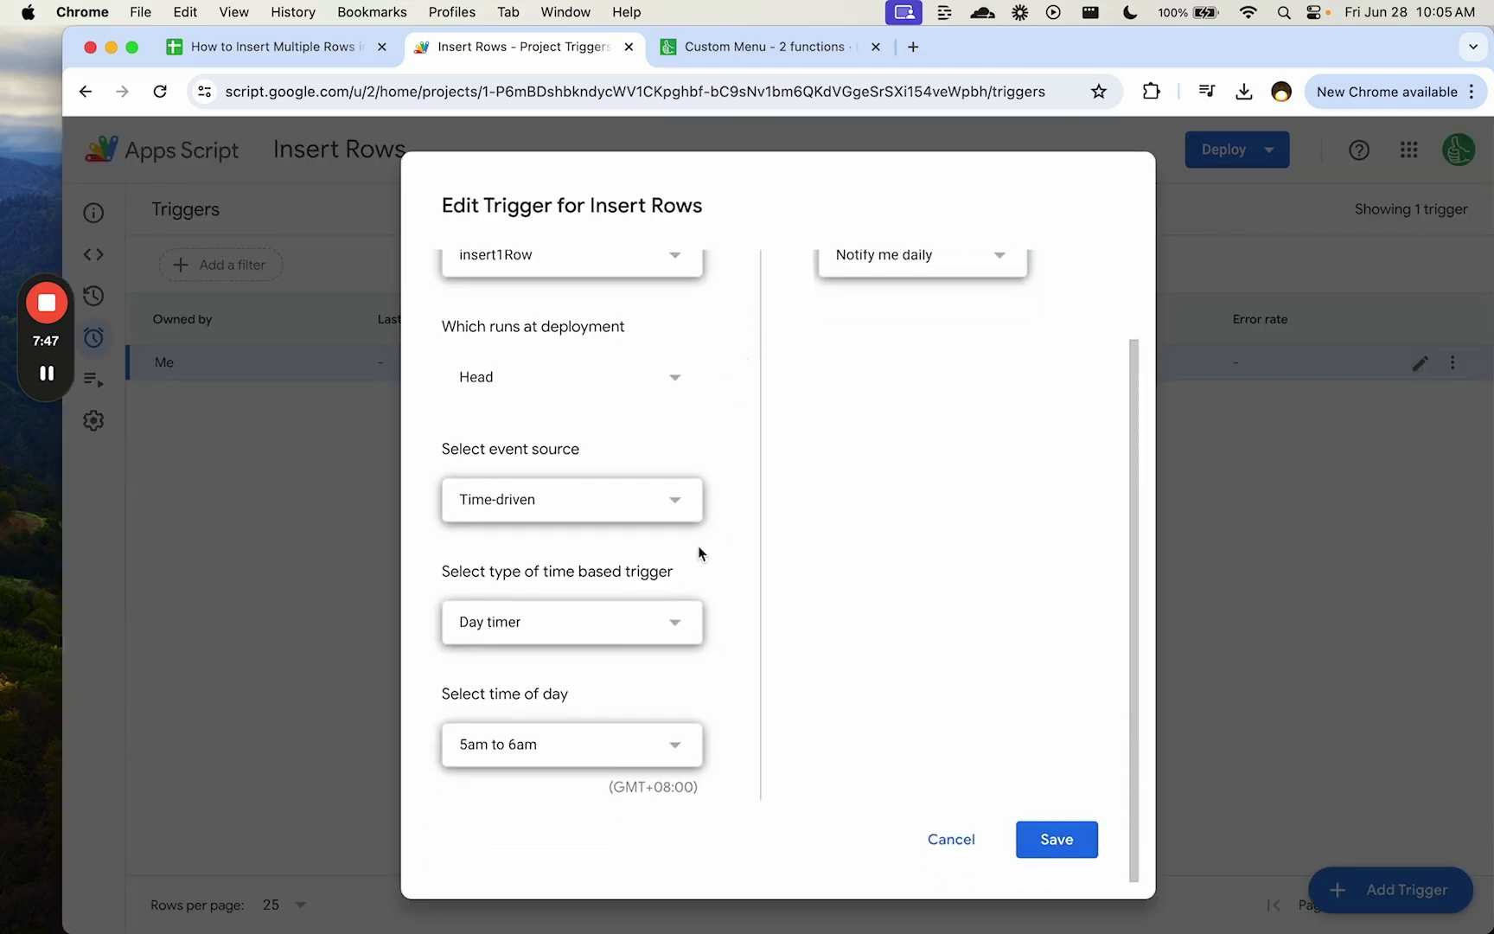
click(607, 634)
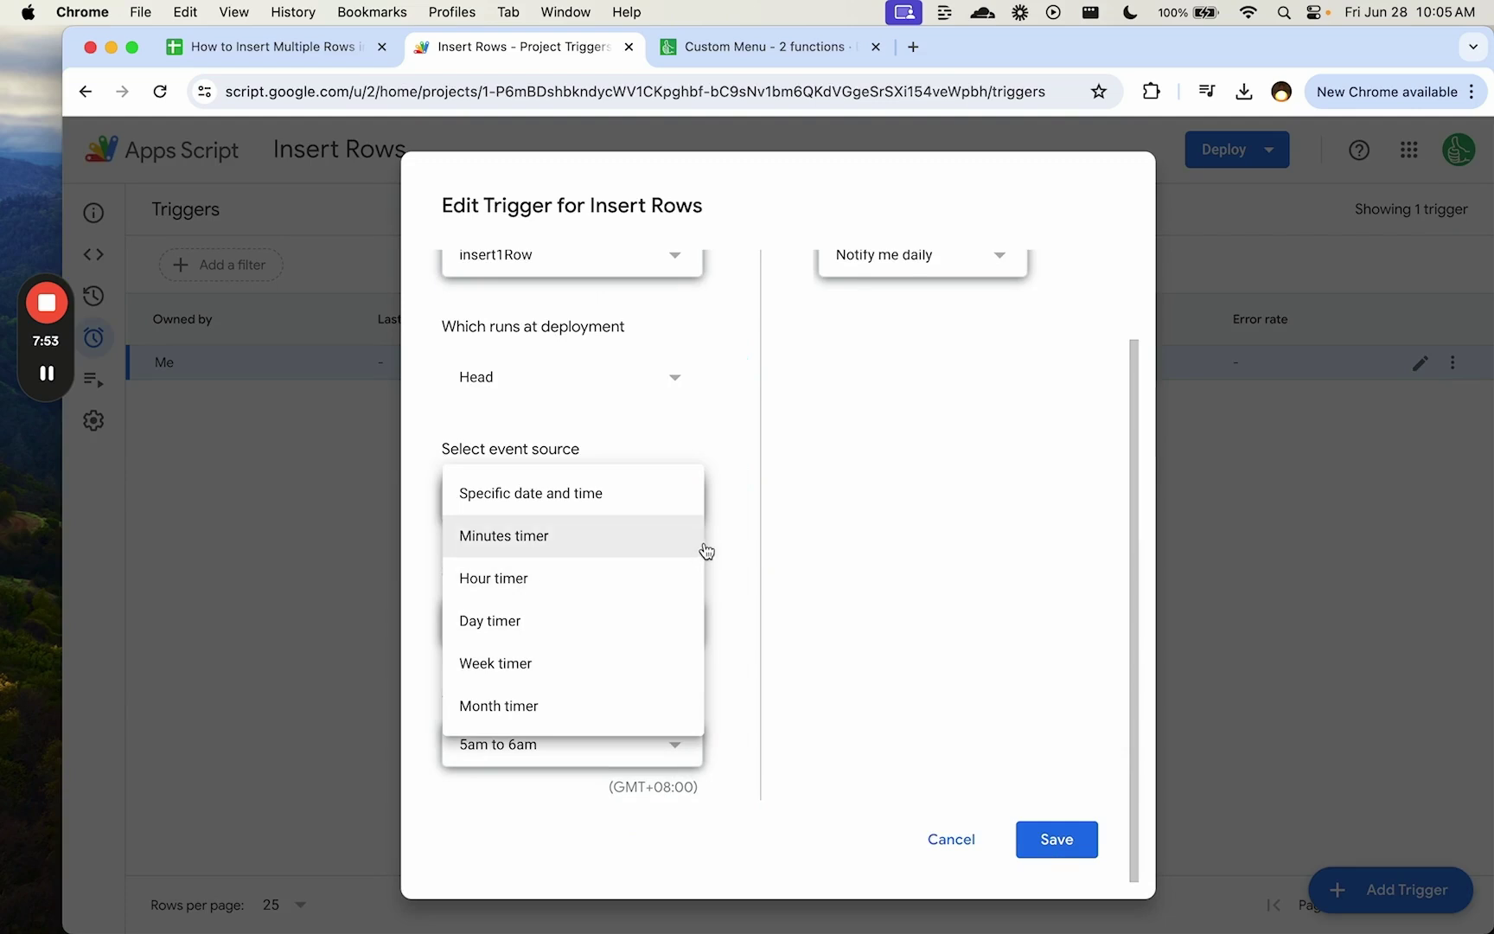
click(1059, 850)
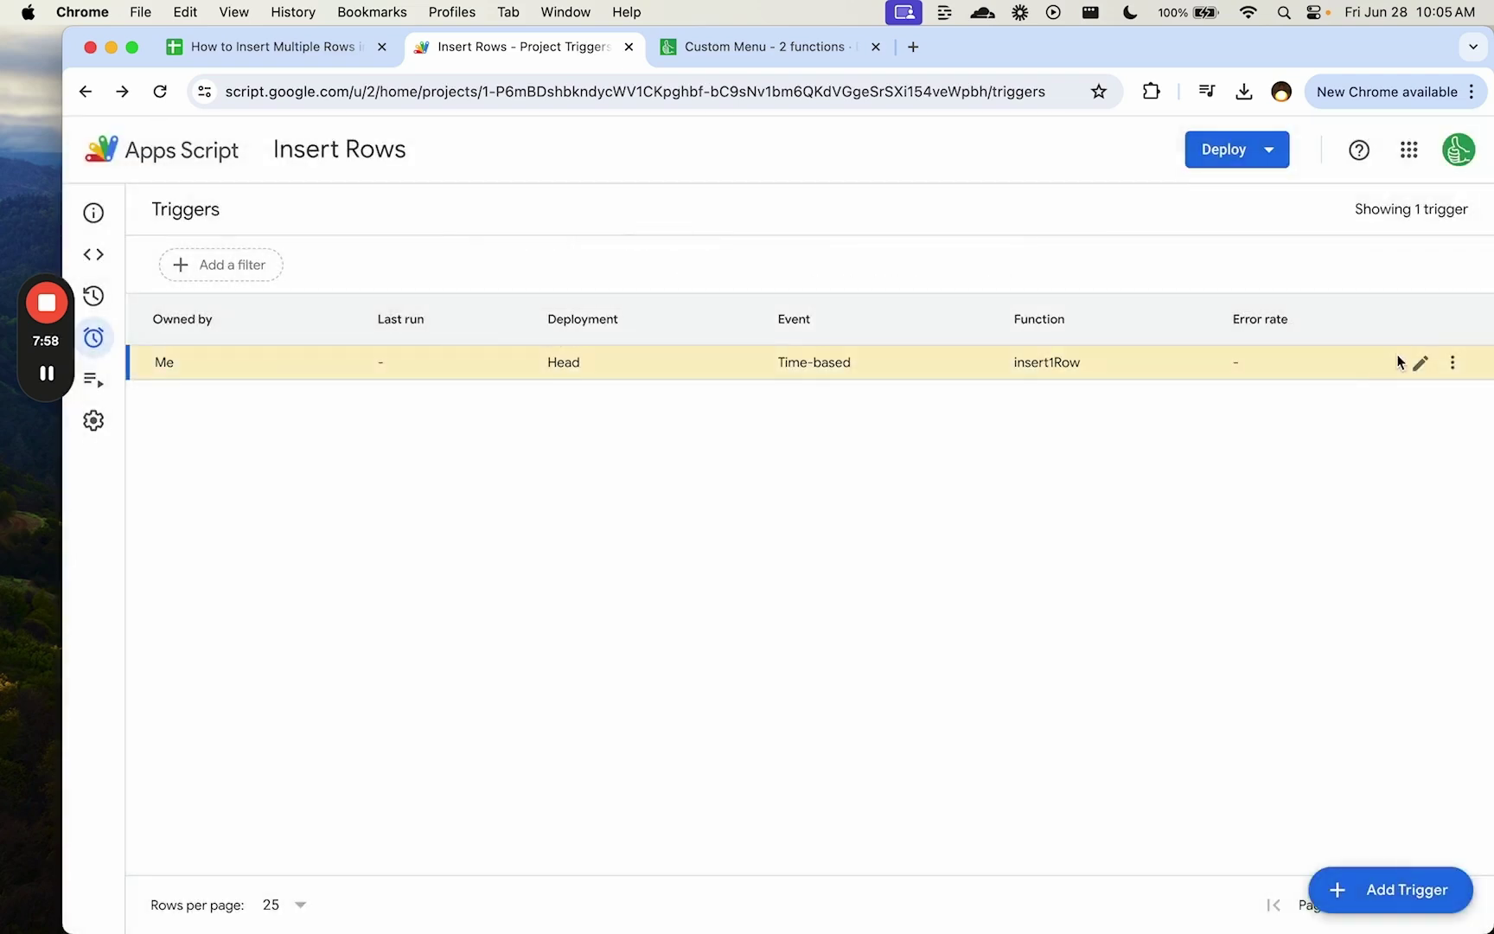
- Delete the trigger forever and return to the spreadsheet
click(1452, 362)
click(1349, 477)
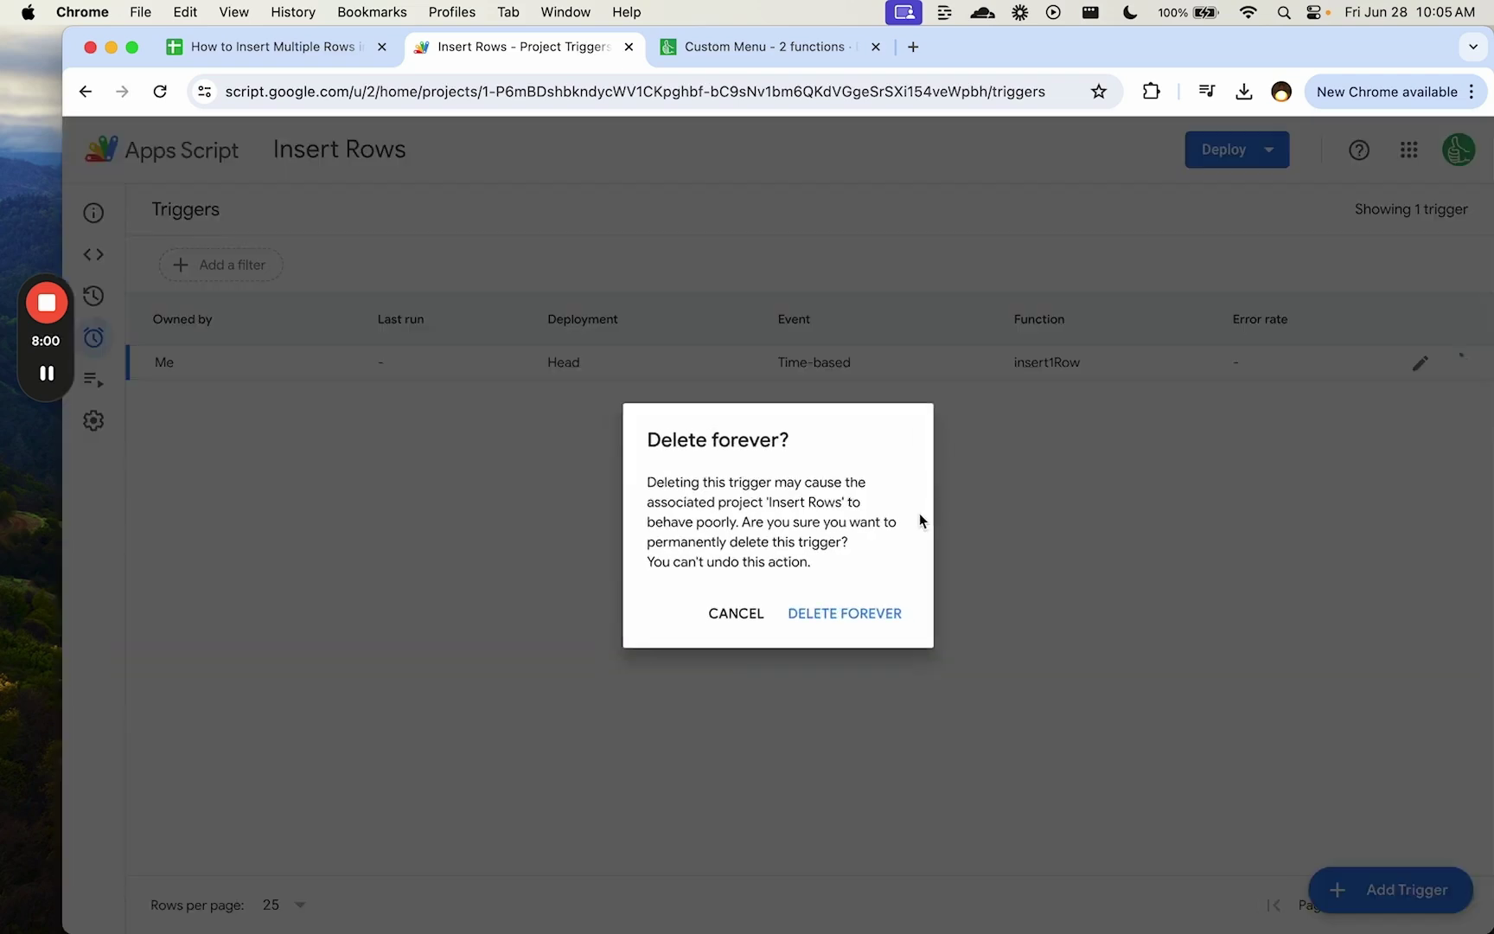
click(880, 621)
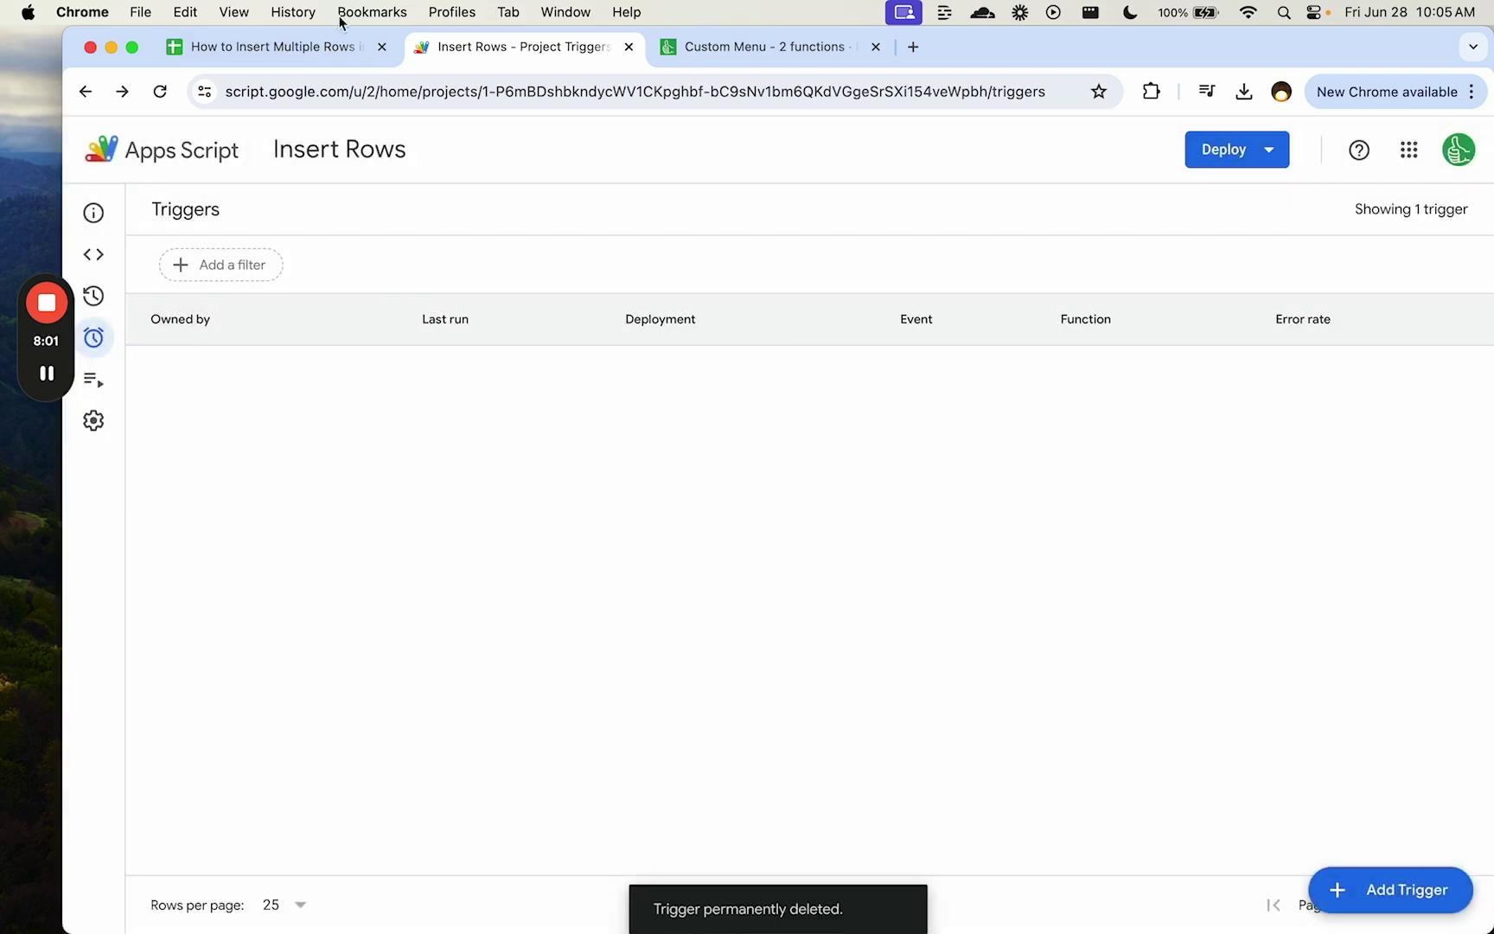
click(297, 39)
click(391, 436)
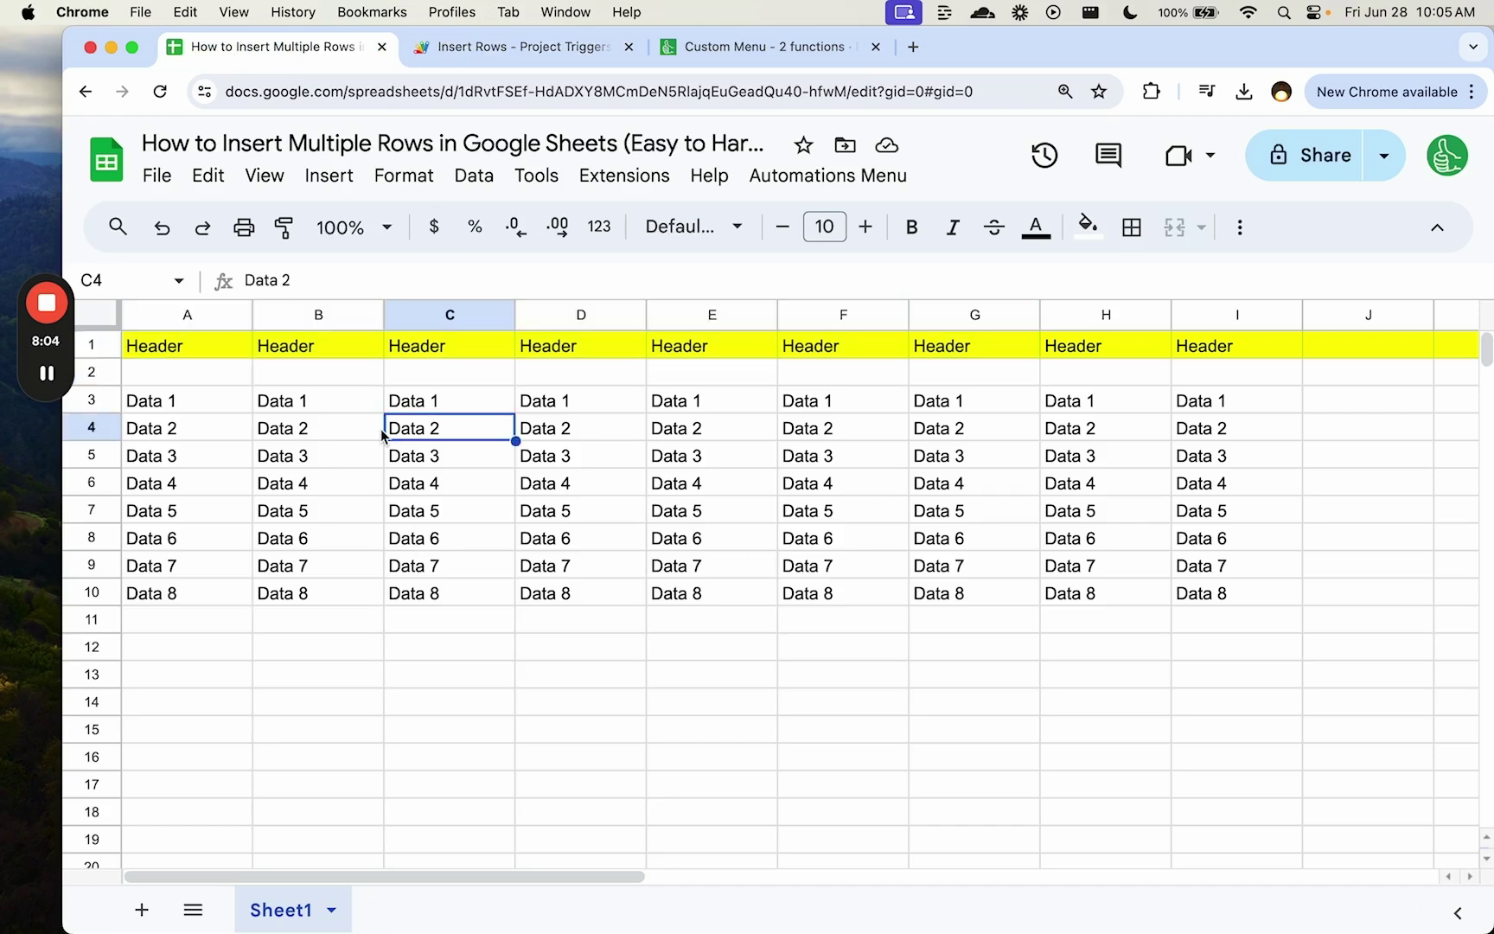
drag(304, 410, 709, 458)
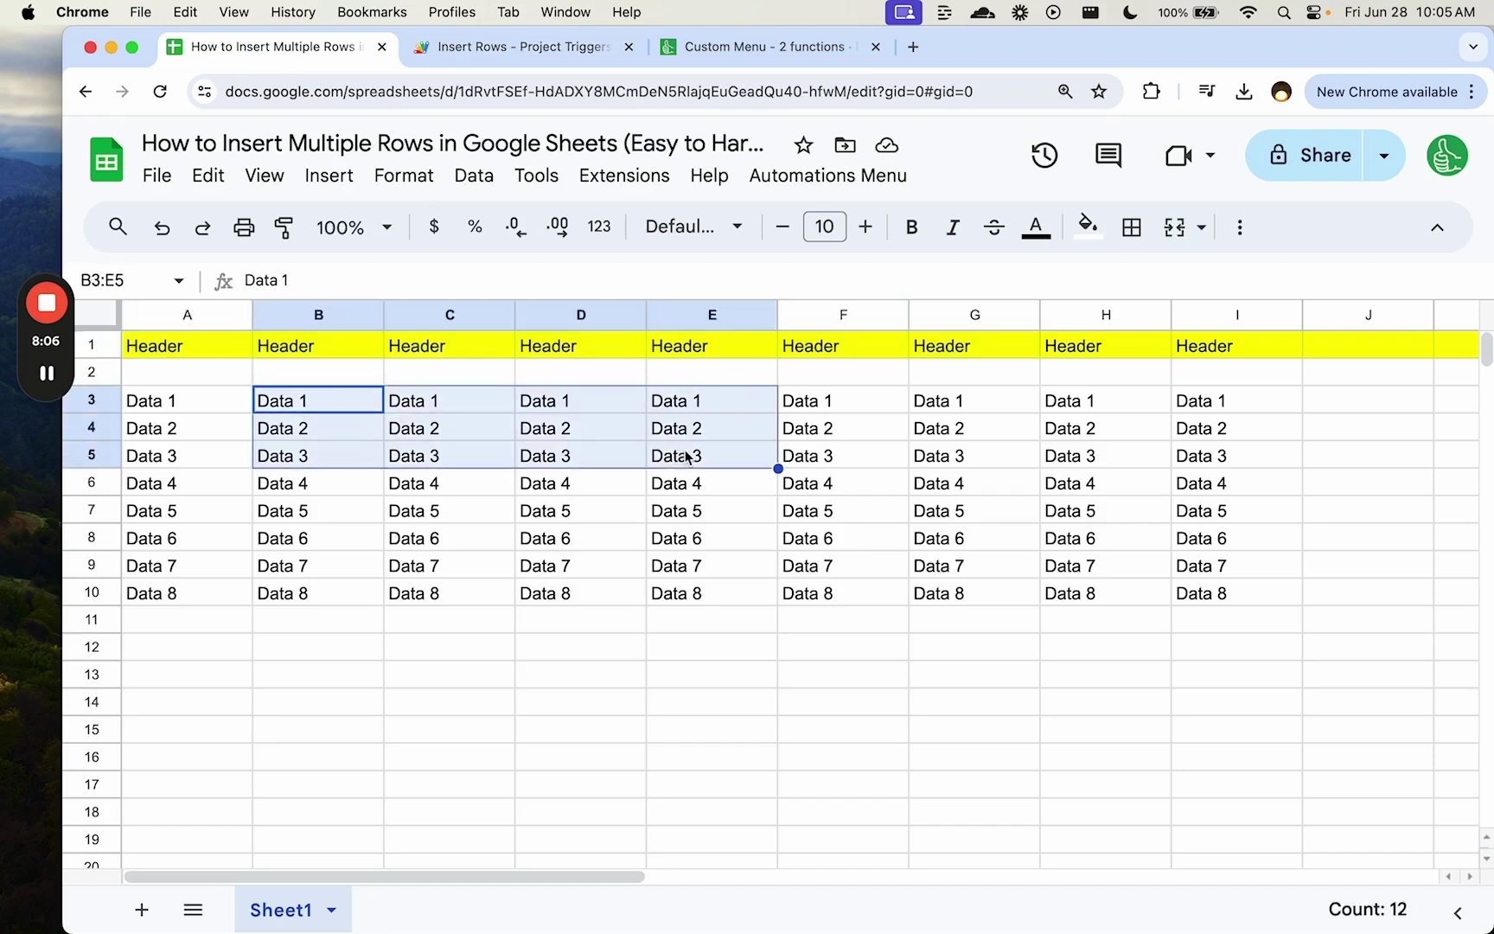
drag(109, 461, 92, 563)
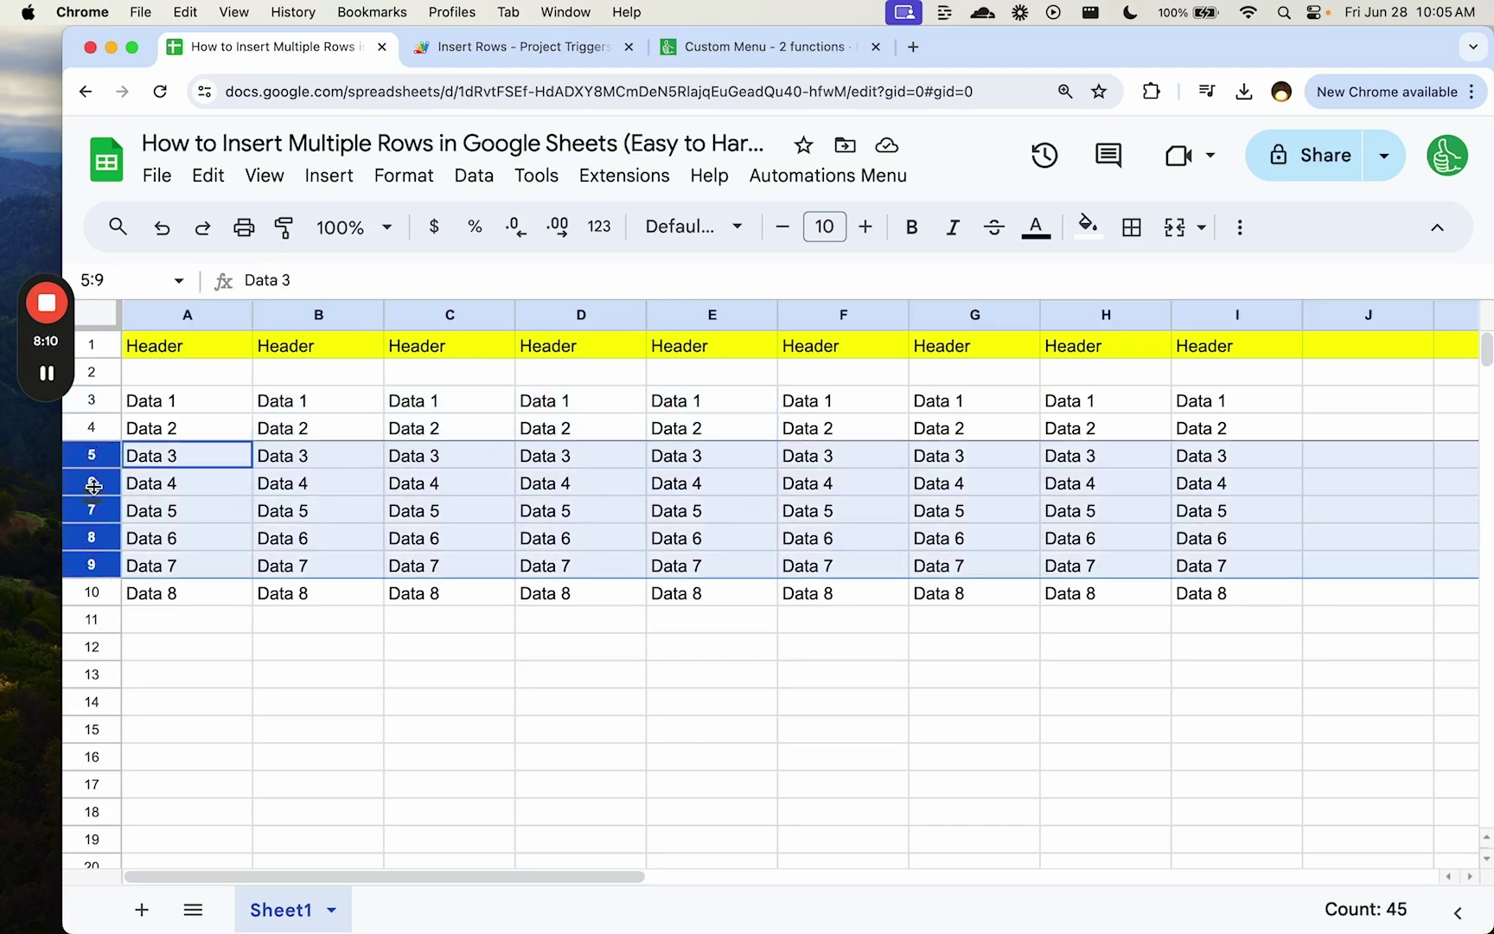
scroll(253, 508, down, 5)
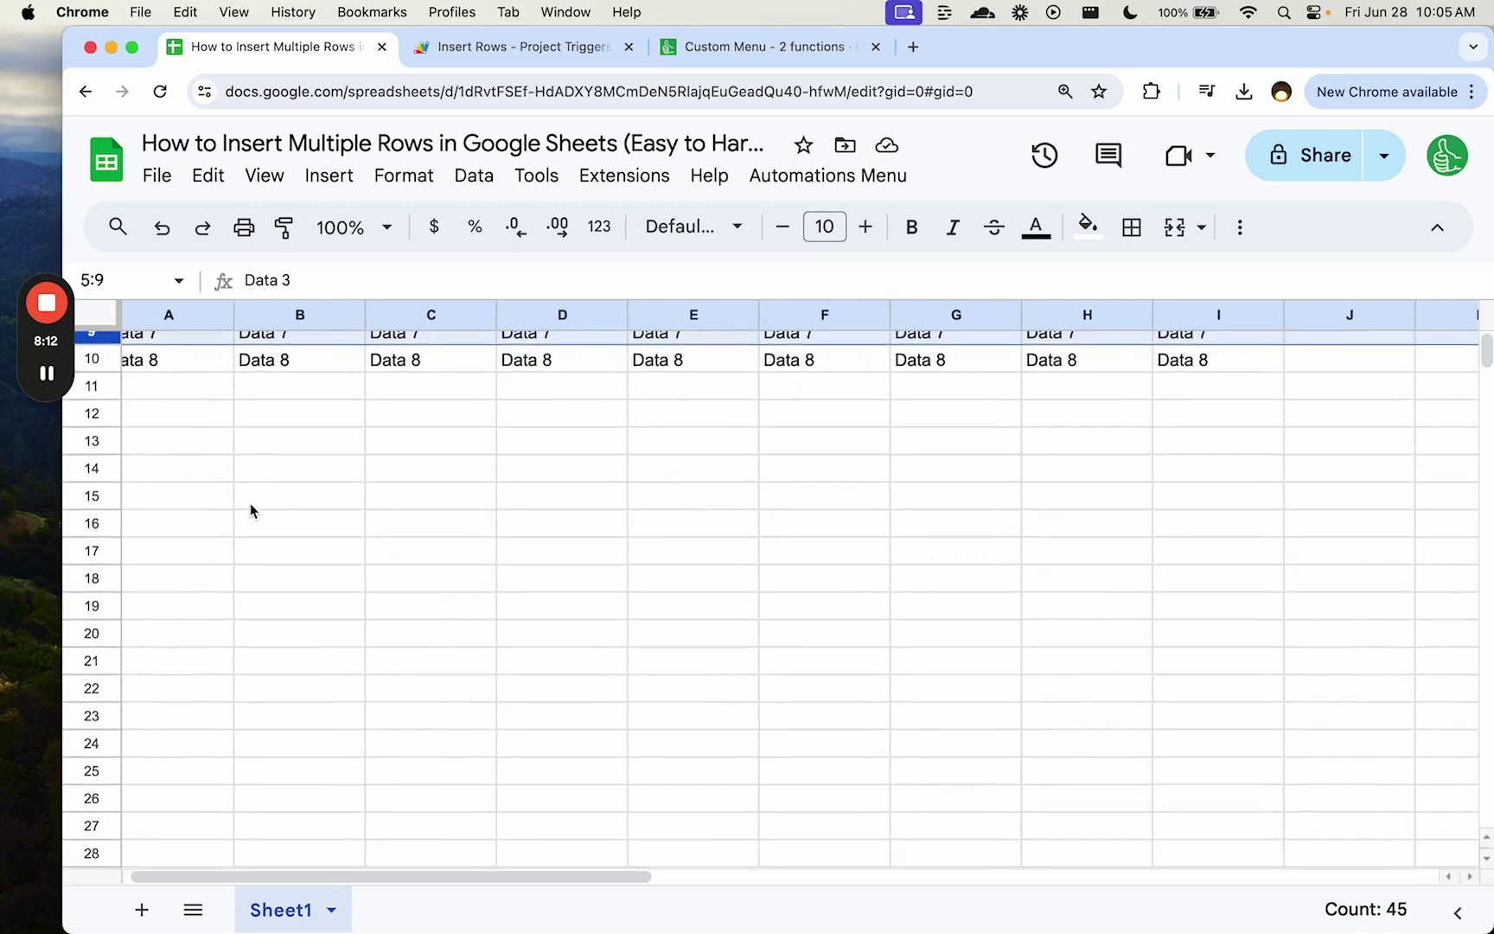
click(246, 560)
key(super+c)
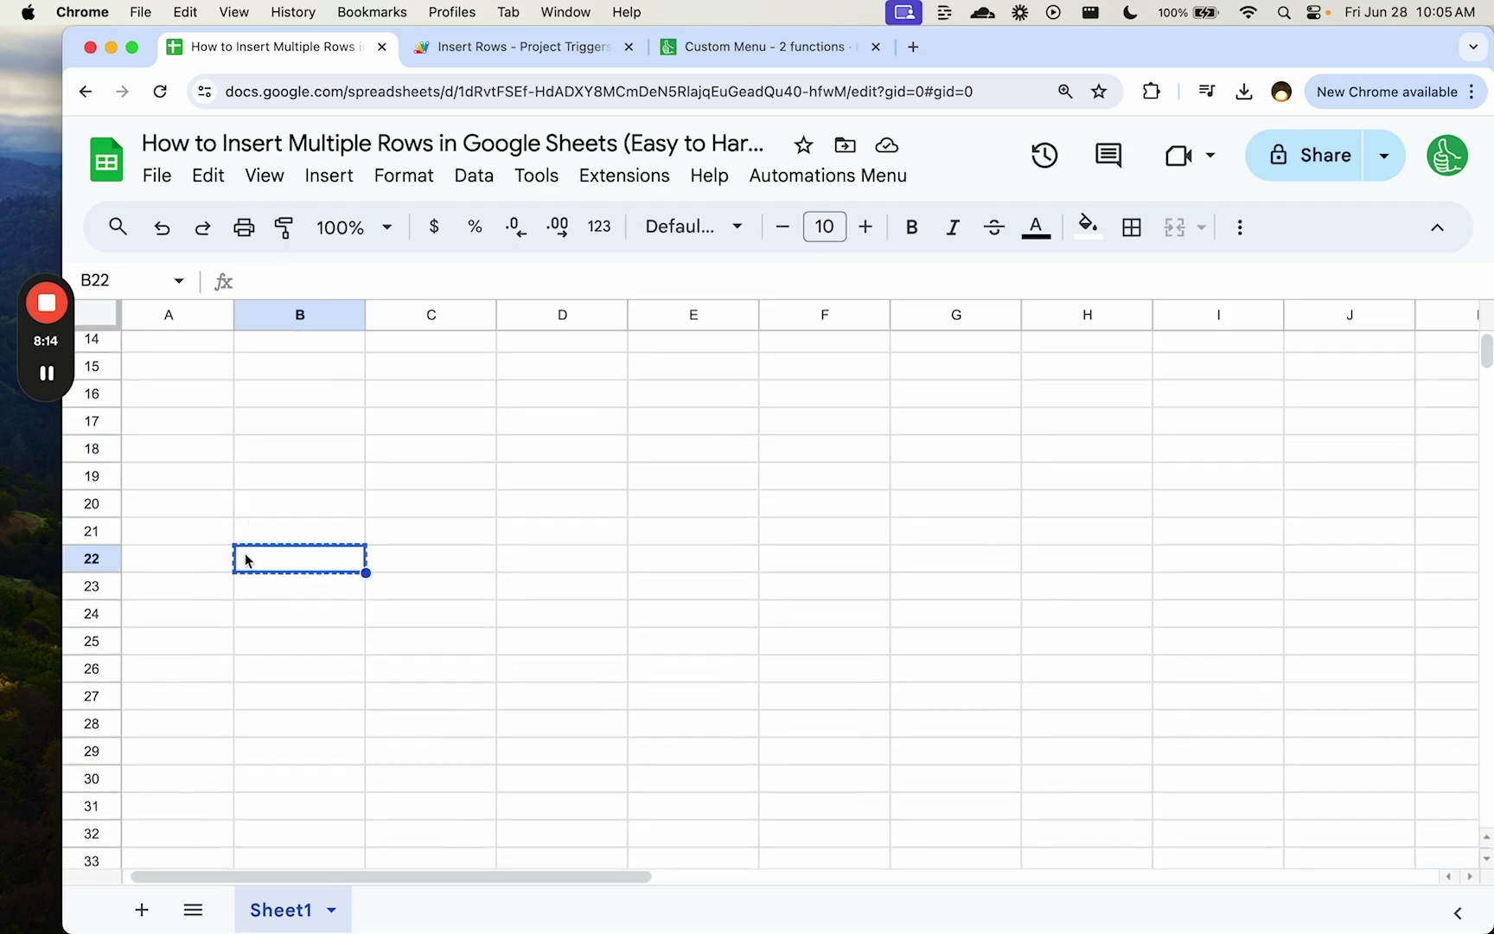
key(super+Down)
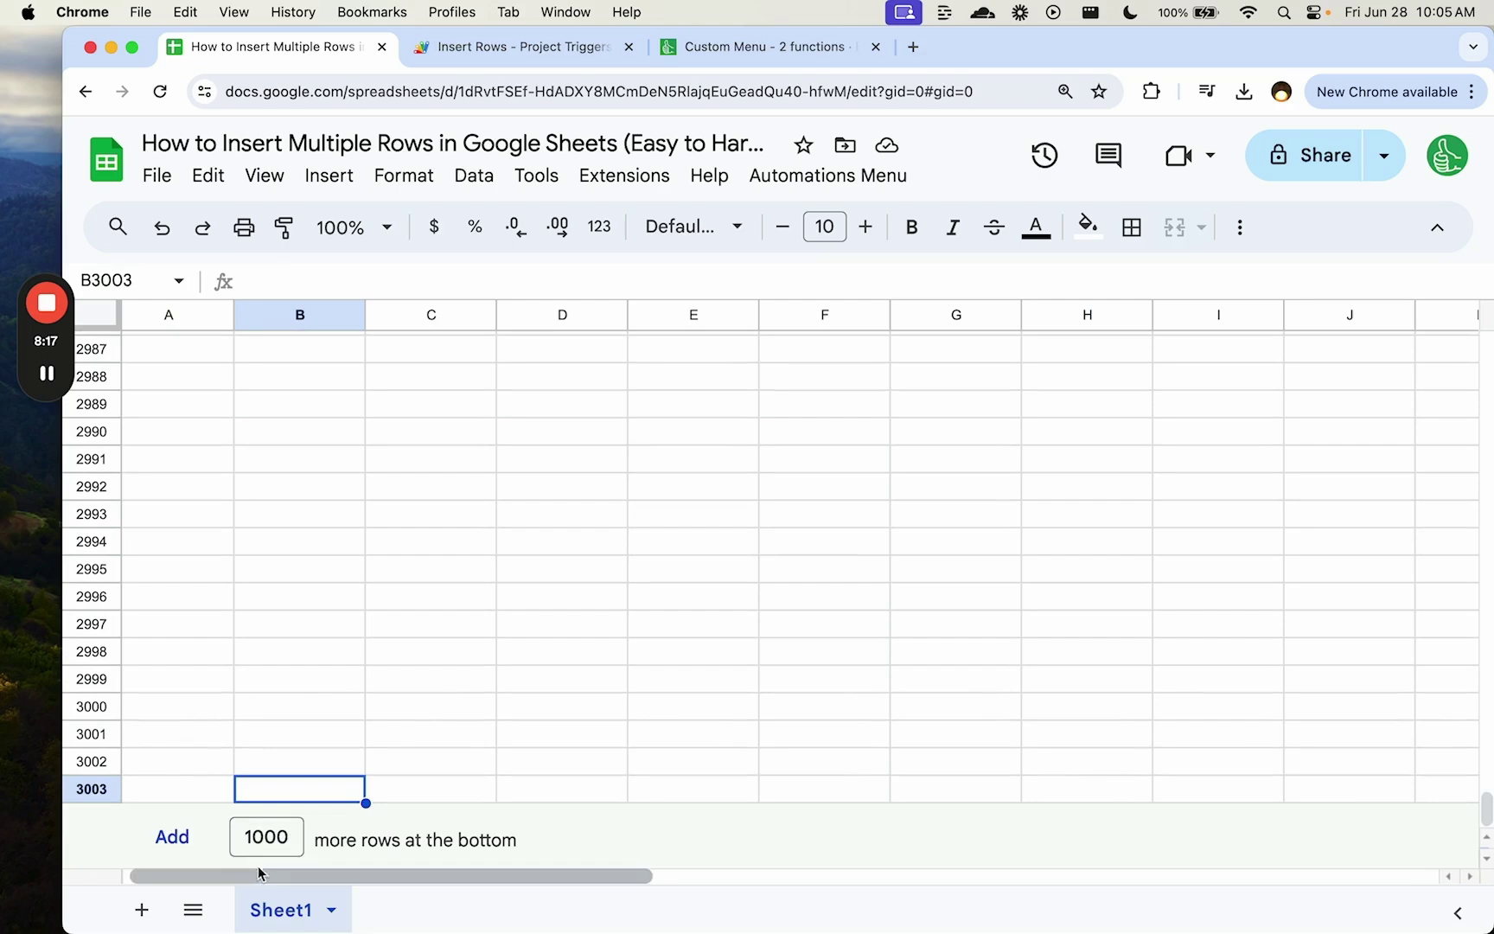
drag(266, 837, 343, 835)
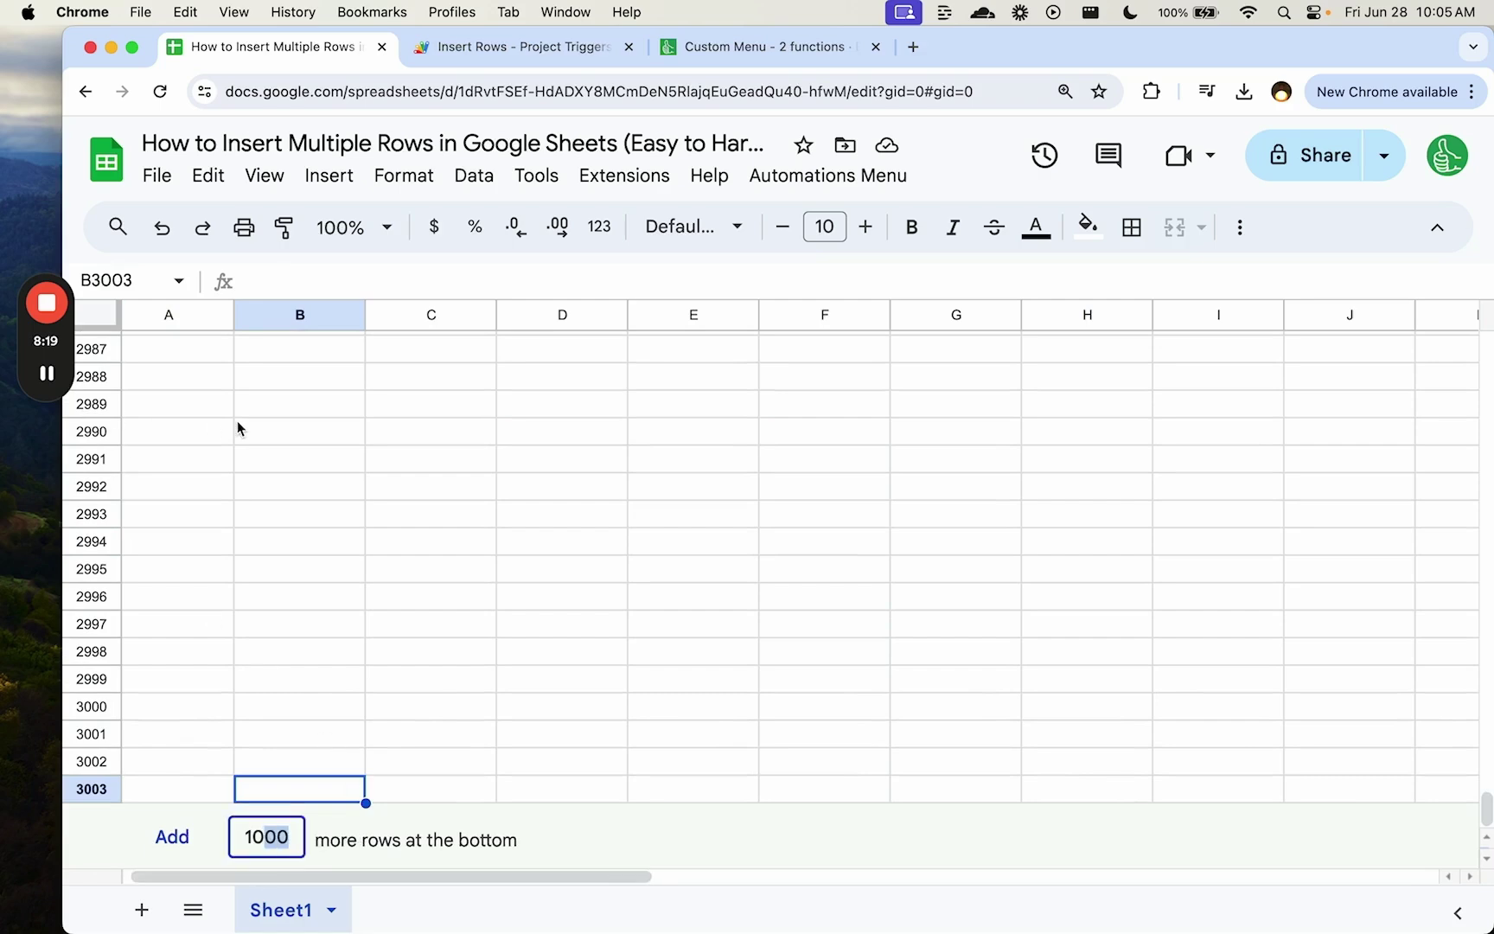
scroll(305, 450, up, 15)
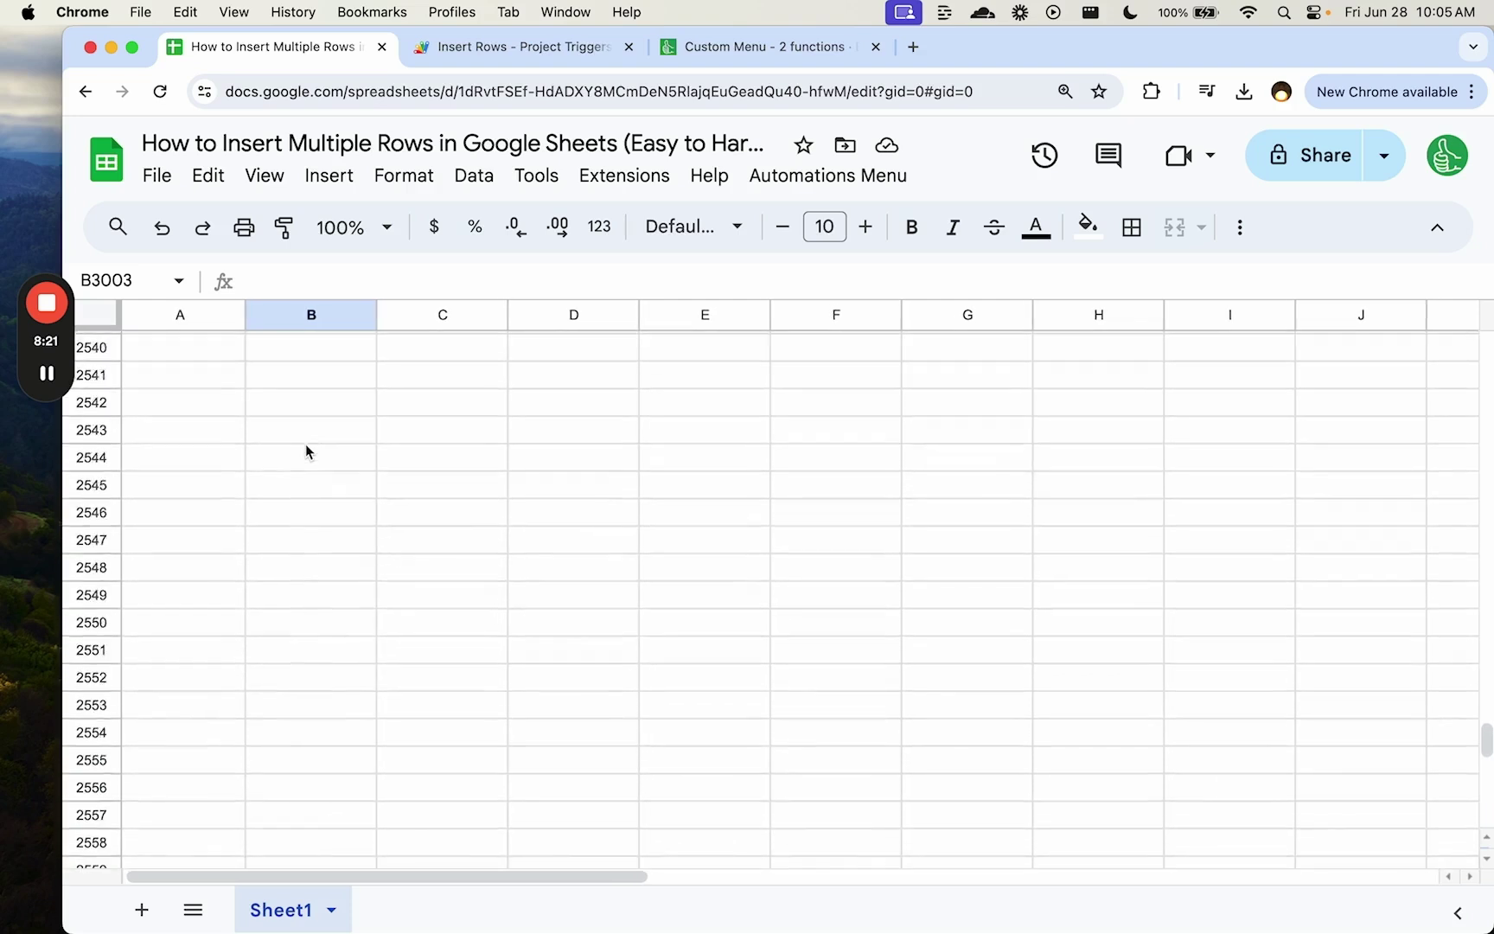
scroll(304, 450, up, 13)
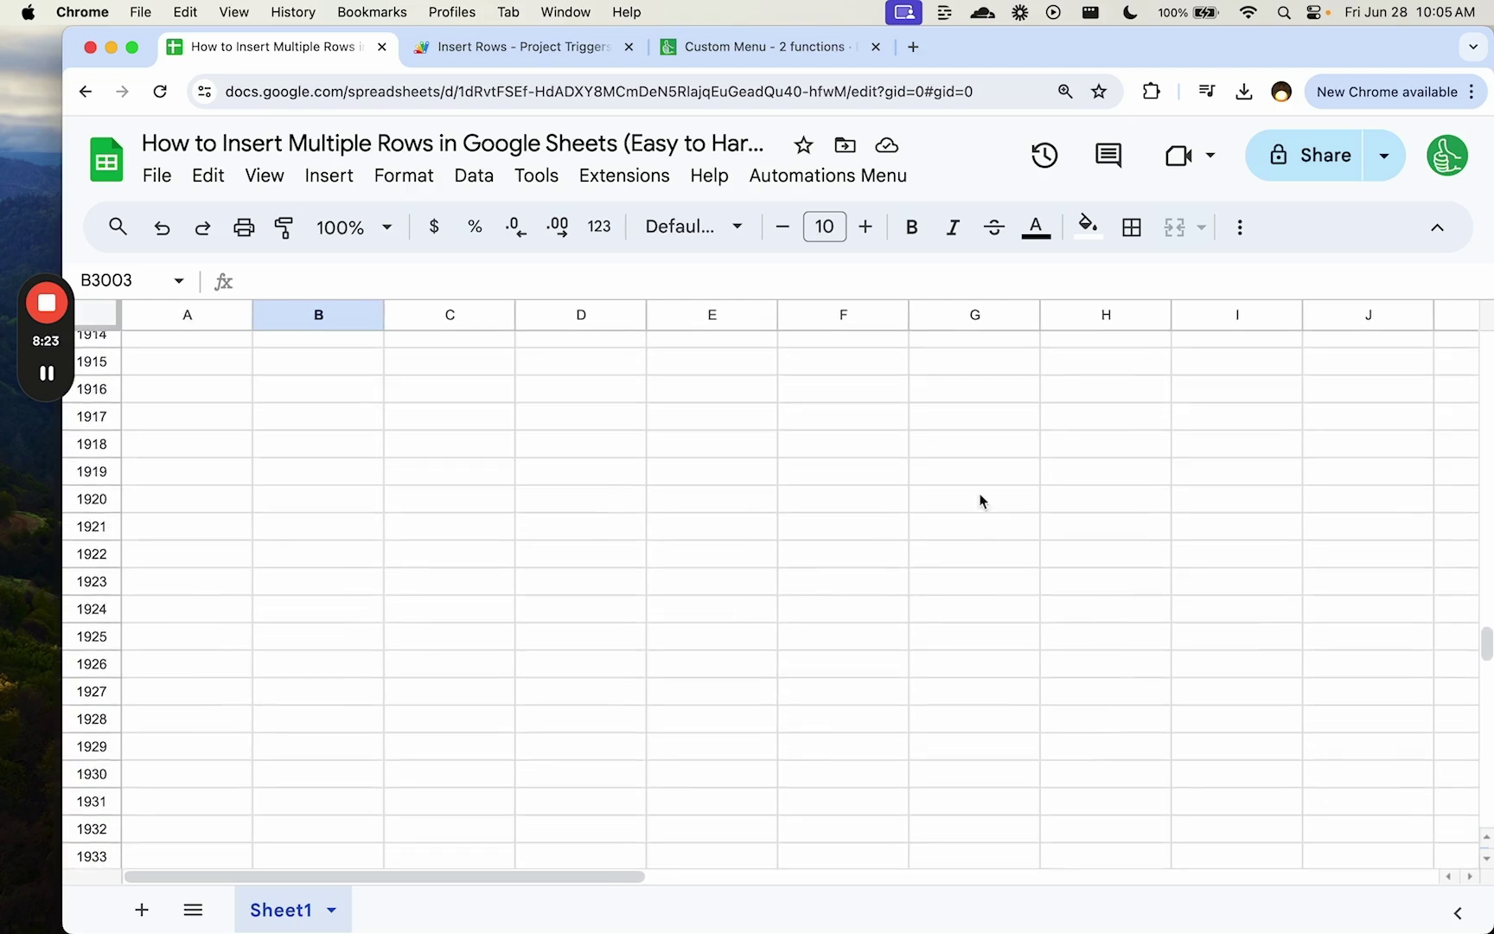
drag(1474, 637, 1435, 320)
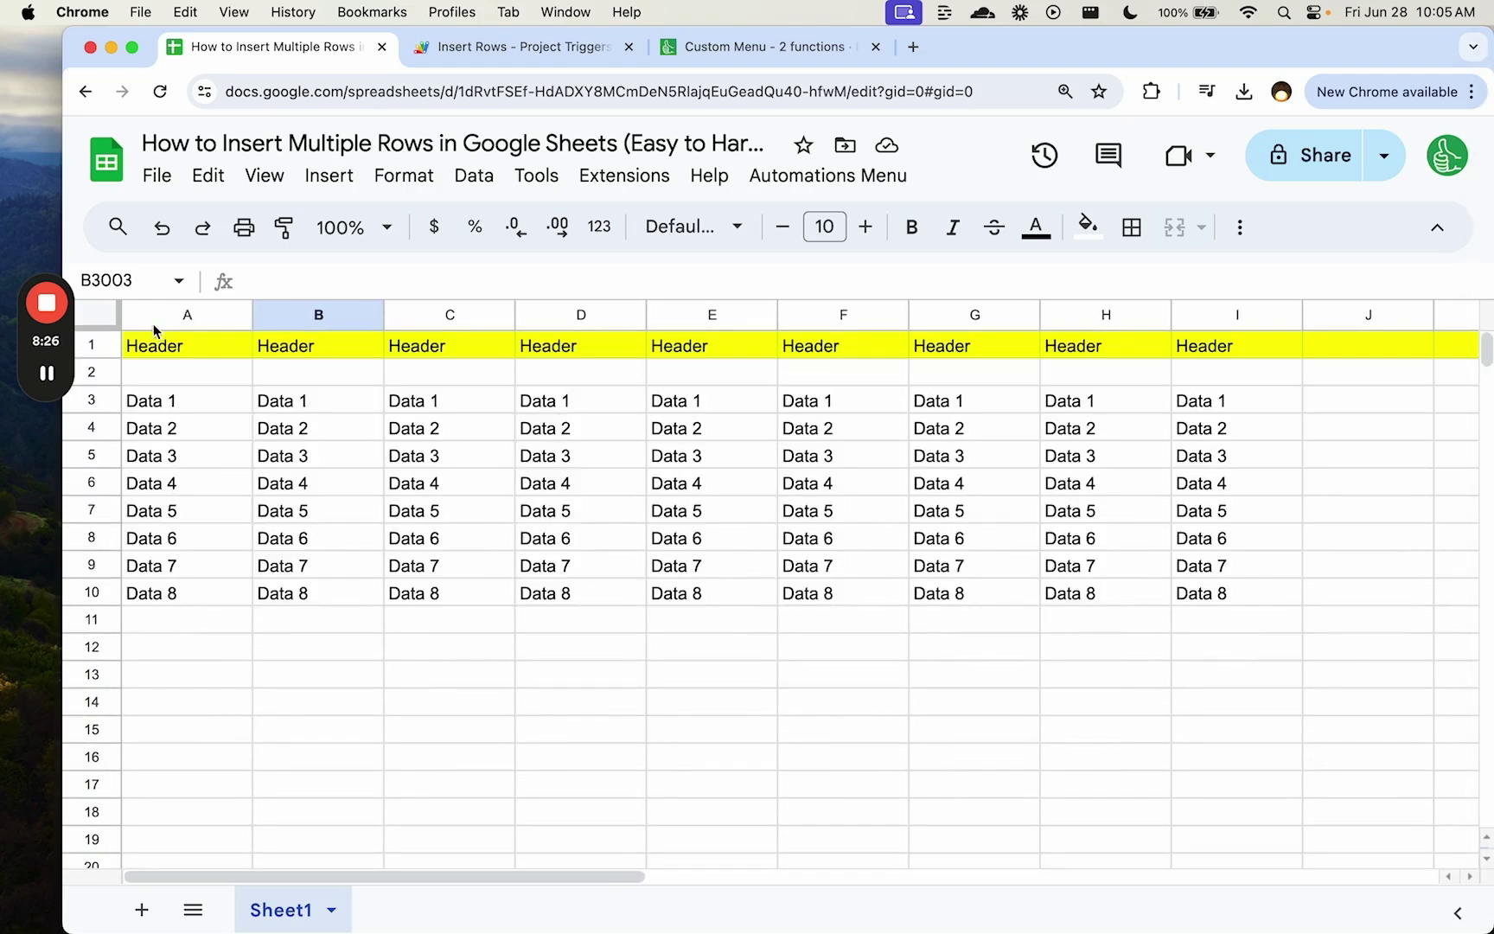
mouse_move(50, 302)
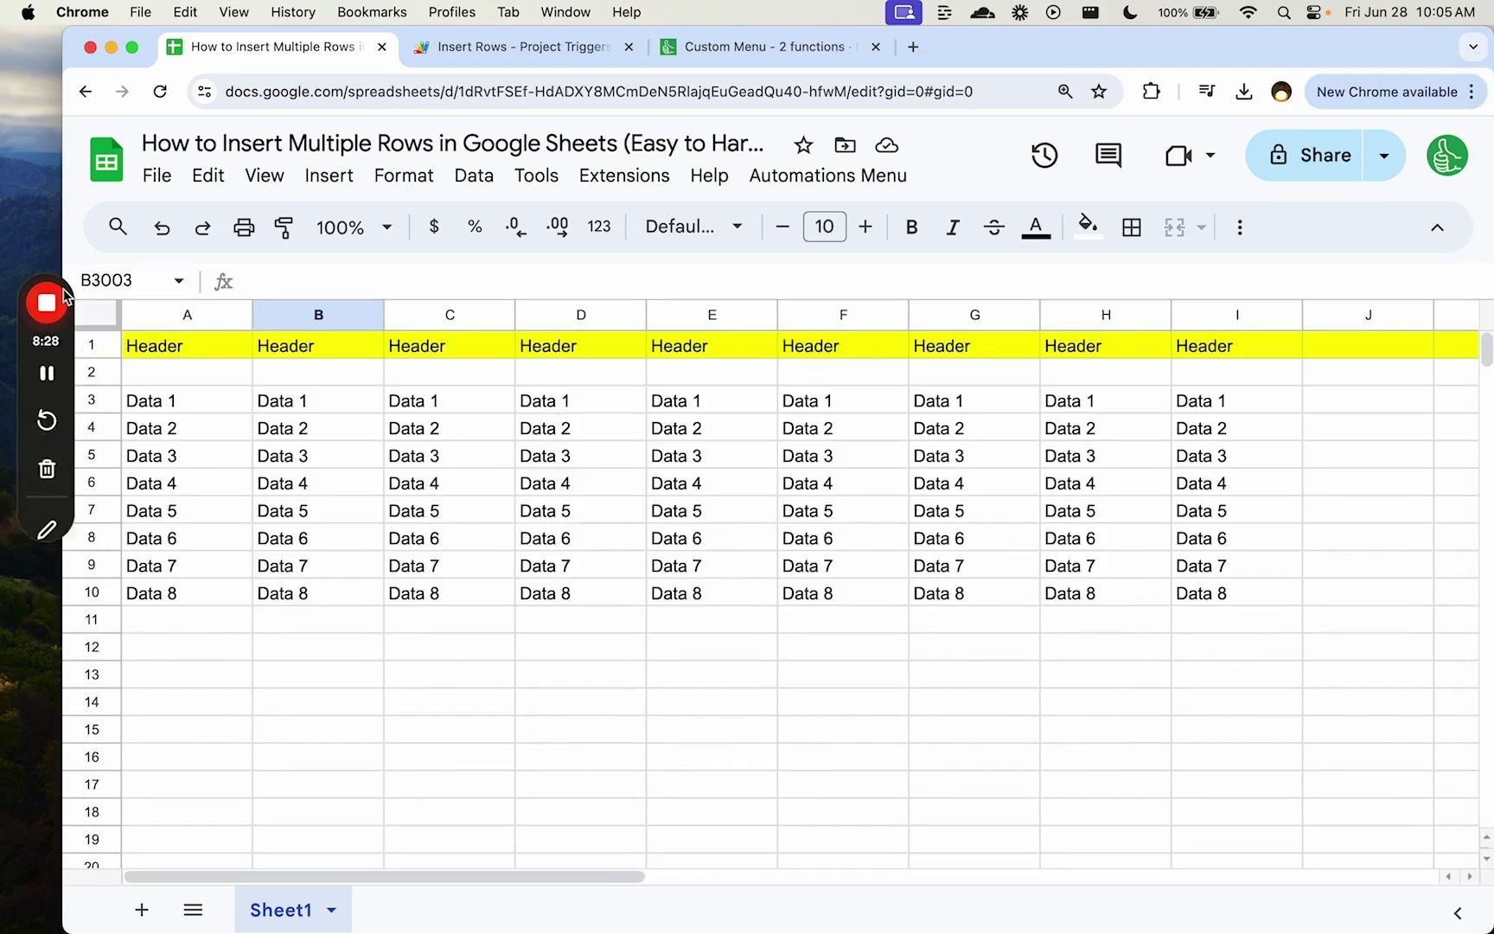